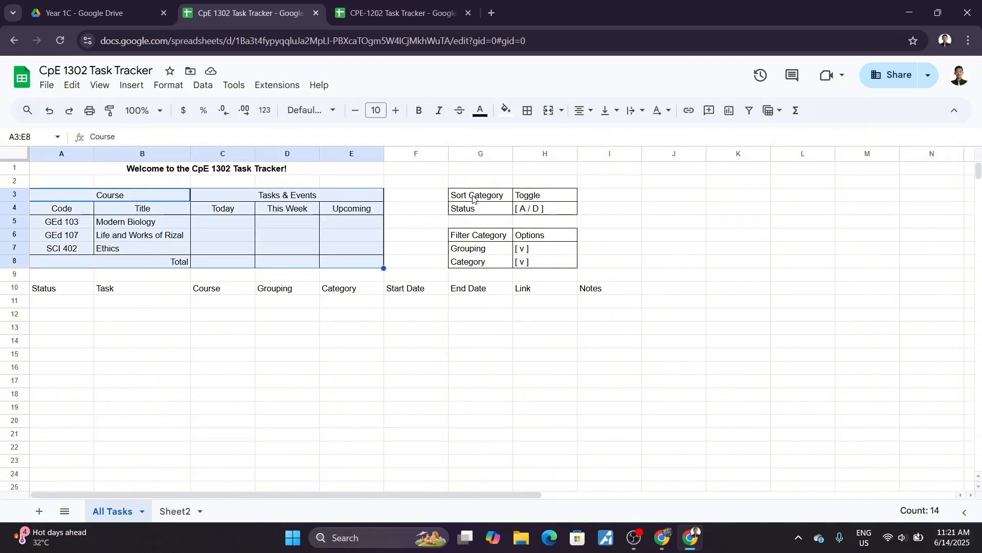
pyautogui.moveTo(474, 200); pyautogui.dragTo(540, 260)
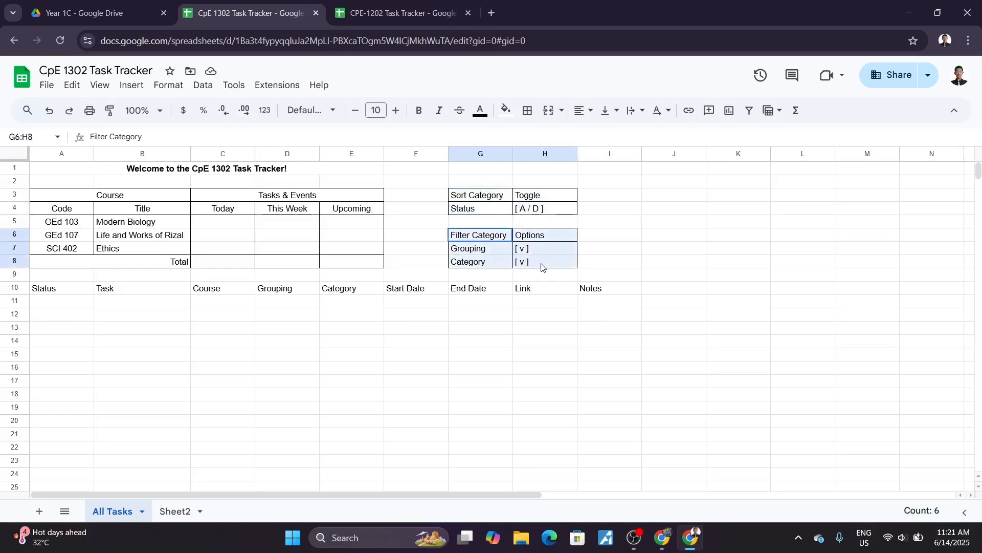
pyautogui.click(608, 261)
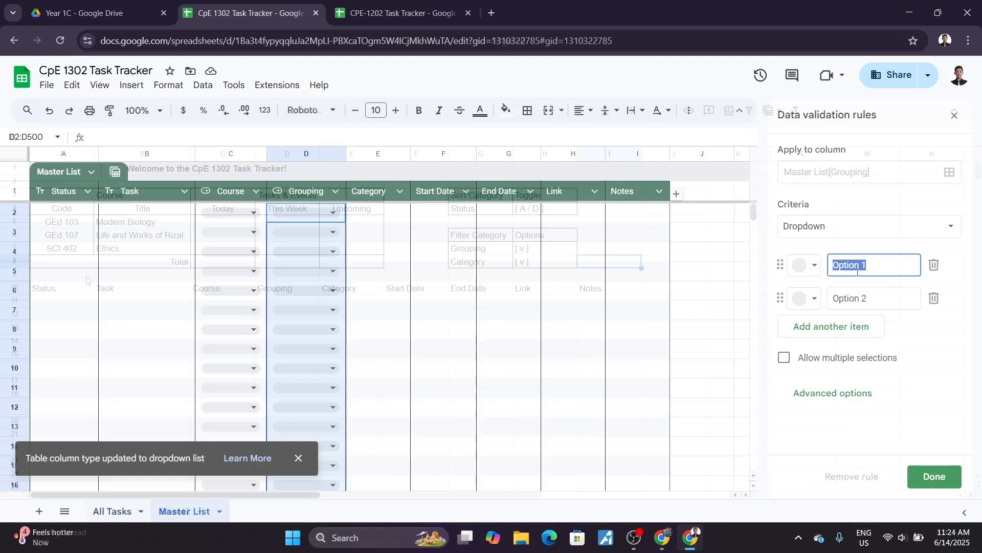
# Step: Define the Grouping column's dropdown options as Individual, By Group and By Class
pyautogui.write('Individual')
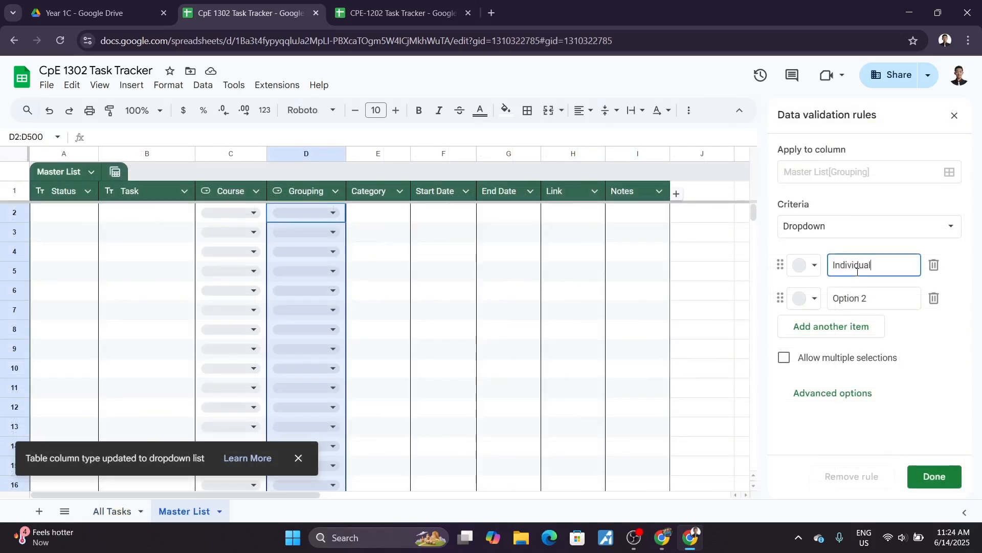
pyautogui.click(840, 300)
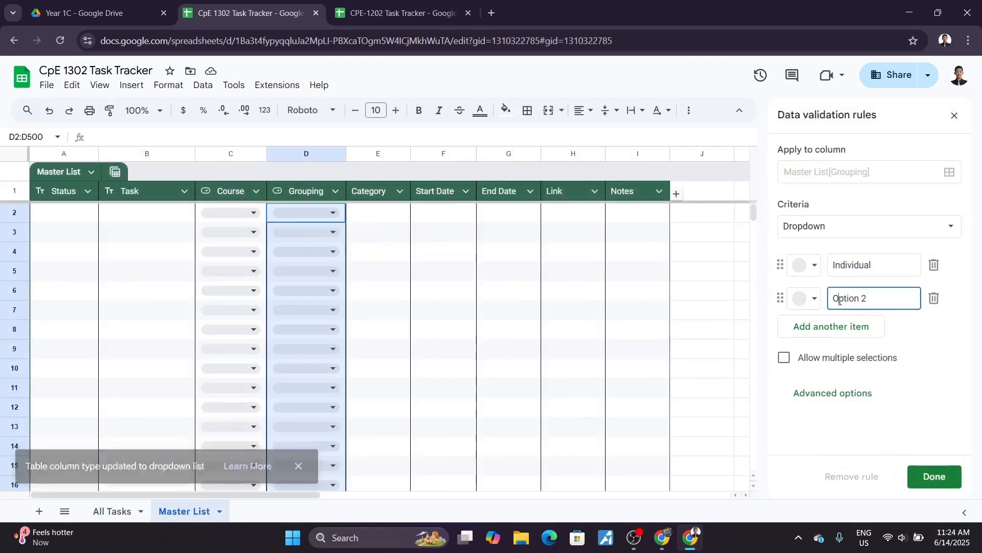
pyautogui.hotkey('ctrl', 'a')
pyautogui.write('By')
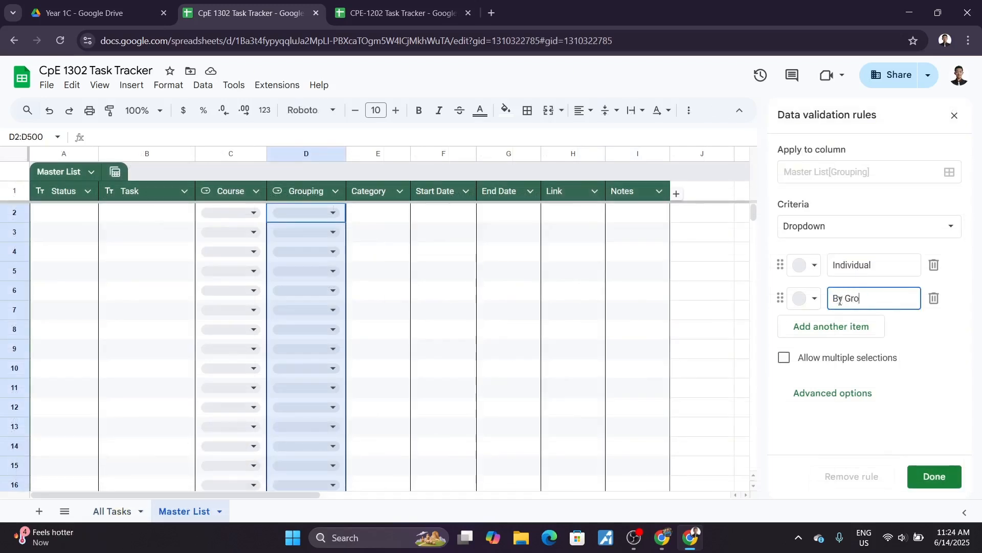
pyautogui.click(813, 323)
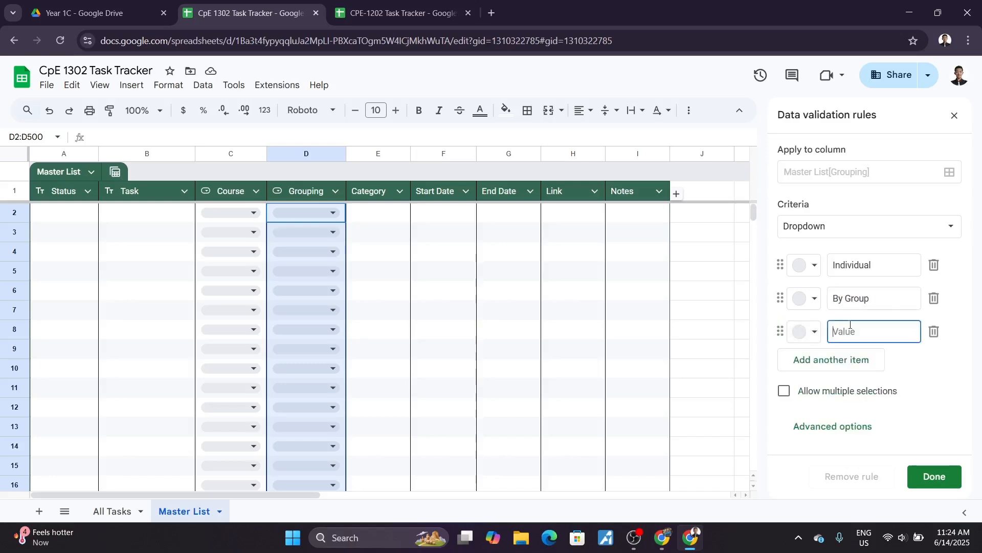
pyautogui.write('By Class')
# Step: Color the Individual dropdown option dark blue and the By Class option light blue
pyautogui.click(805, 332)
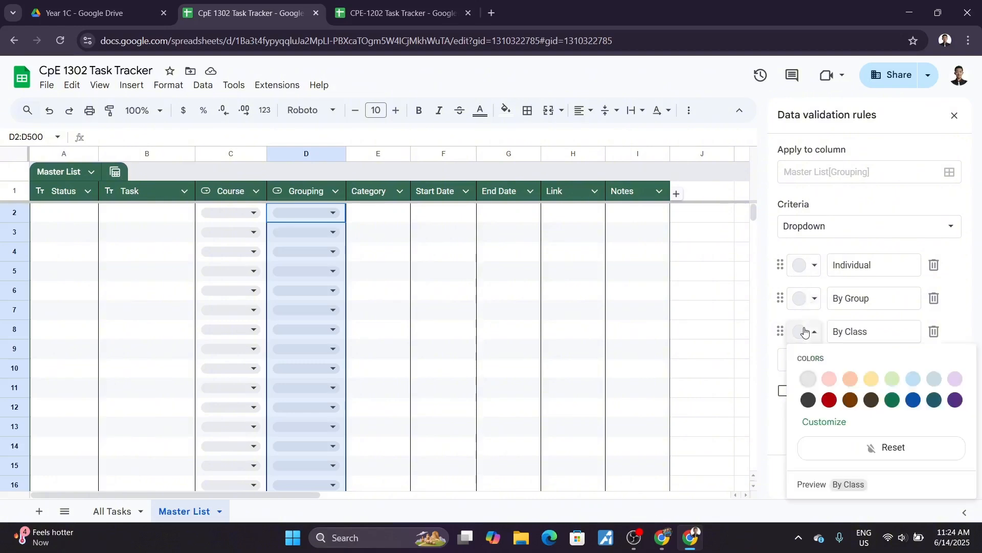
pyautogui.click(809, 271)
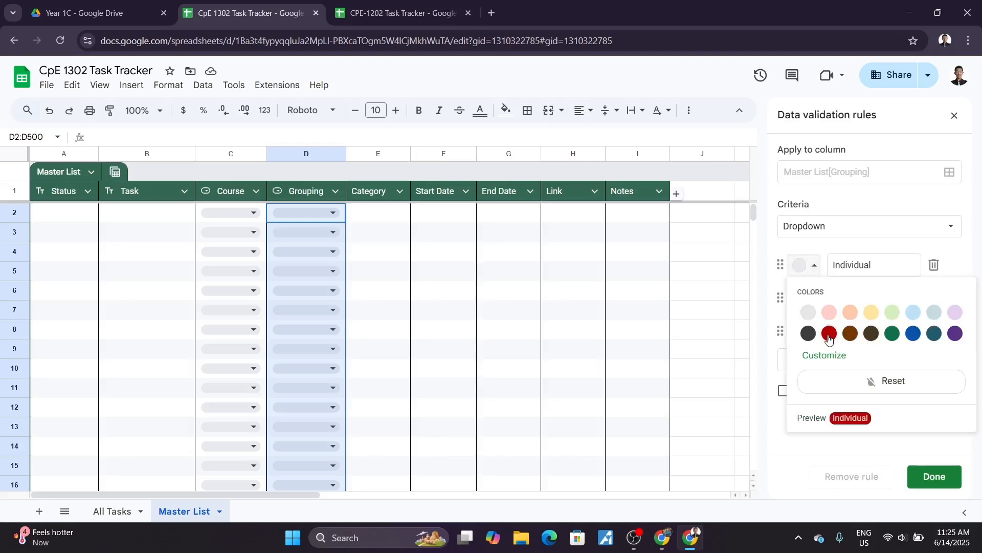
pyautogui.click(914, 332)
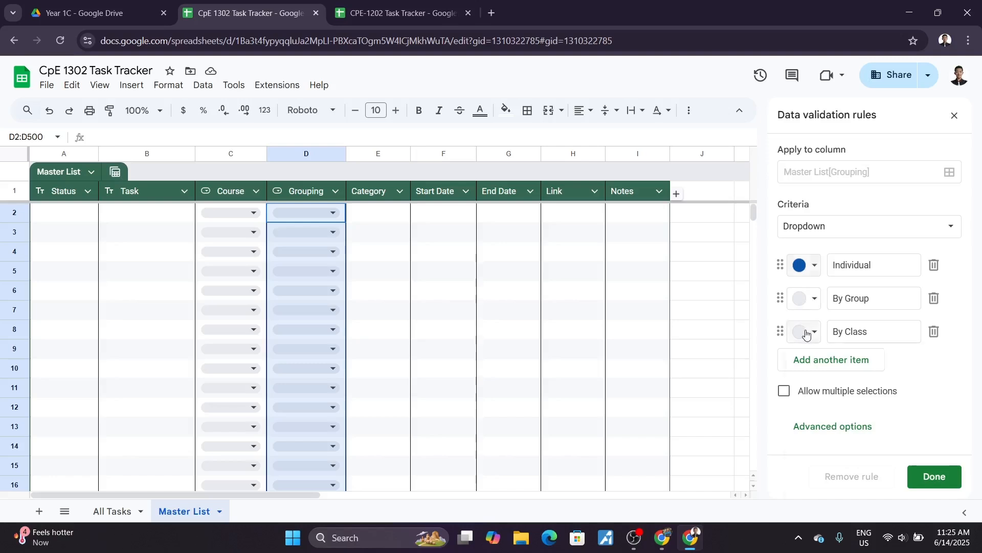
pyautogui.click(807, 332)
# Step: Give the By Group dropdown option a custom medium blue background color
pyautogui.click(802, 297)
pyautogui.click(806, 298)
pyautogui.click(914, 346)
pyautogui.click(807, 299)
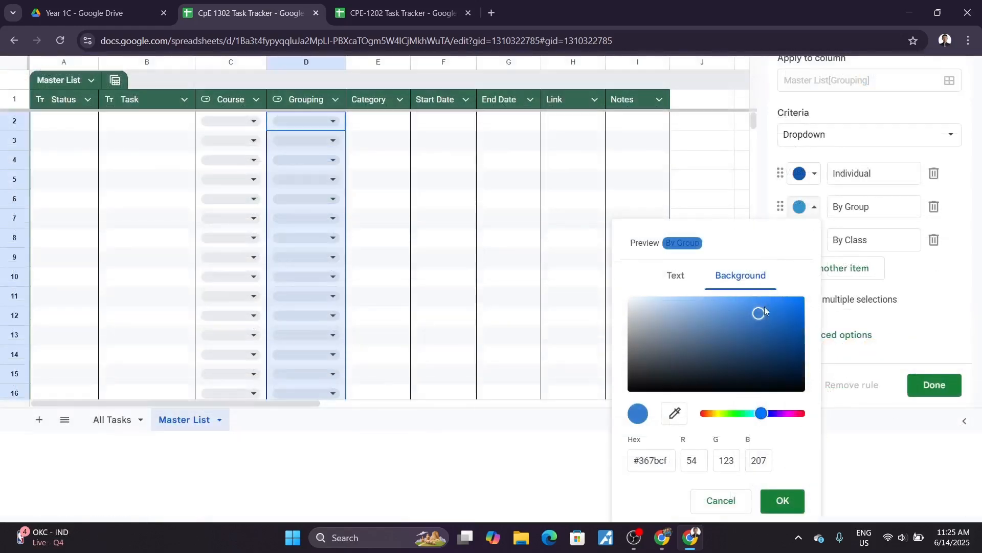
pyautogui.moveTo(762, 314); pyautogui.dragTo(764, 319)
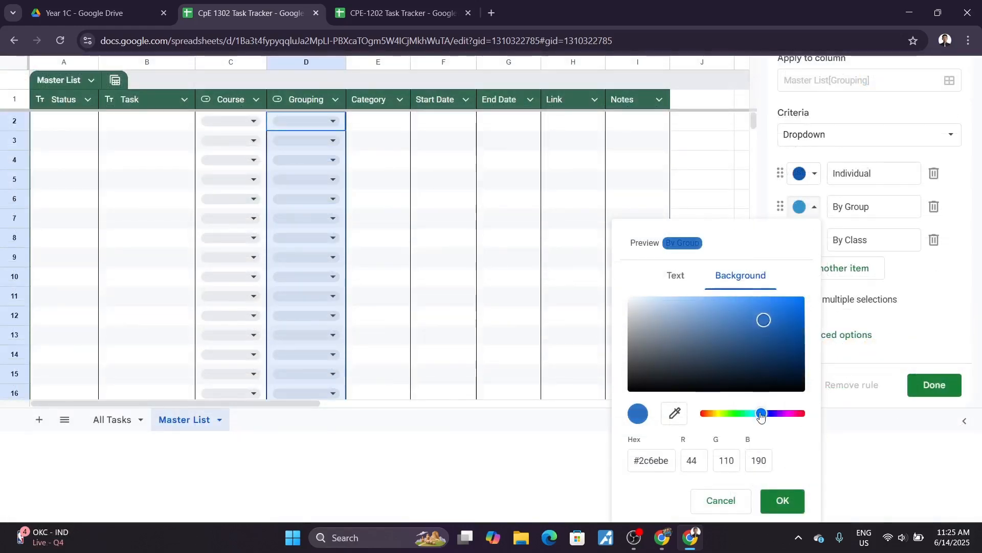
pyautogui.click(763, 416)
pyautogui.click(783, 500)
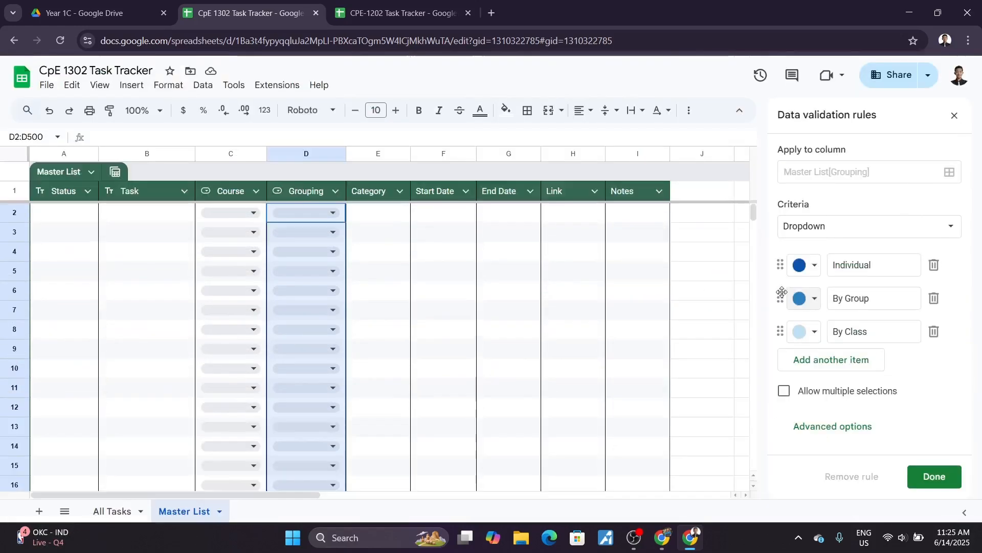
pyautogui.click(637, 270)
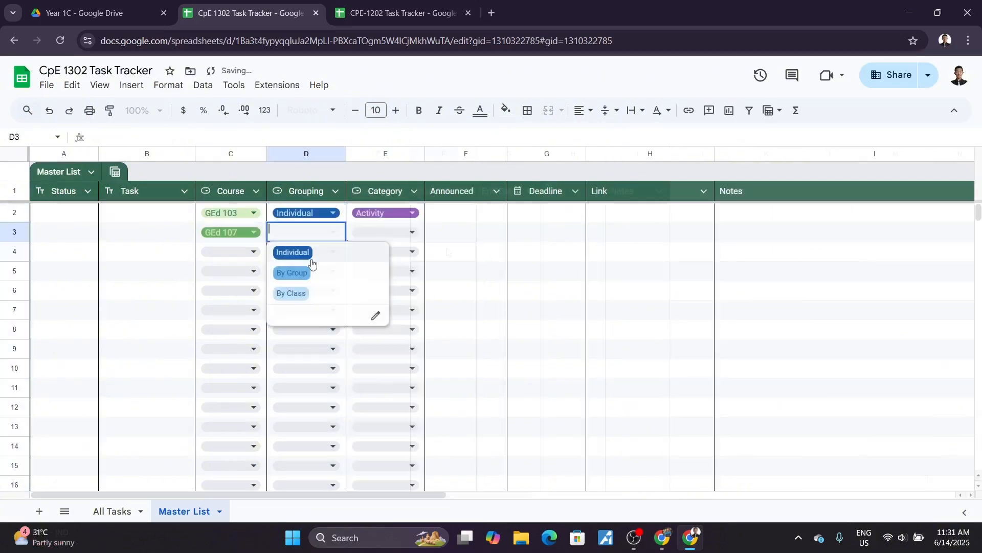
# Step: Set the GEd 107 entry in row 3 to By Group grouping and Project category
pyautogui.click(287, 270)
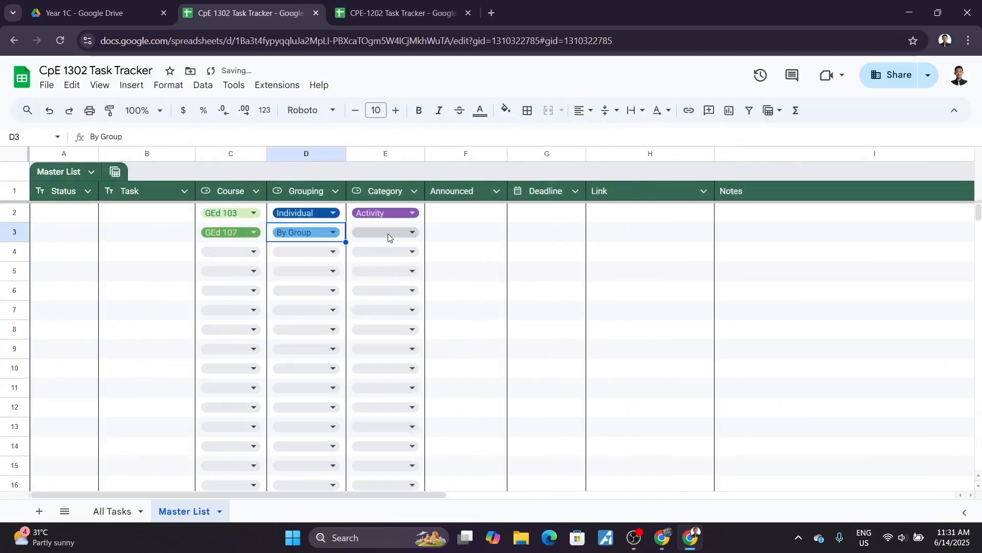
pyautogui.click(386, 232)
pyautogui.click(393, 253)
# Step: Fill row 4 with course SCI 402, grouping By Class and category Exam
pyautogui.click(237, 253)
pyautogui.click(237, 312)
pyautogui.click(313, 253)
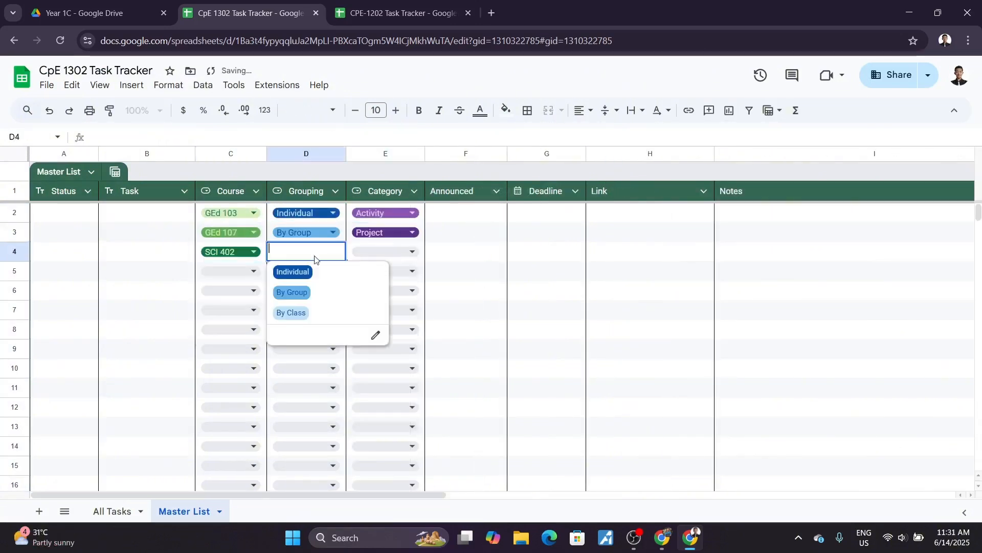
pyautogui.click(313, 312)
pyautogui.click(386, 251)
pyautogui.click(379, 311)
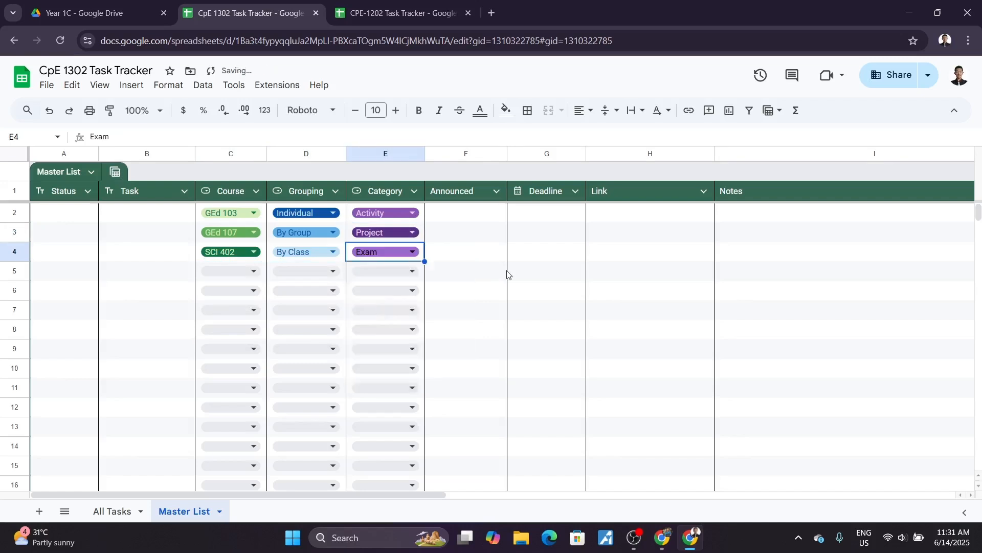
# Step: Change the Announced column's type to Date
pyautogui.click(499, 271)
pyautogui.click(495, 215)
pyautogui.click(537, 233)
pyautogui.click(486, 215)
pyautogui.click(496, 191)
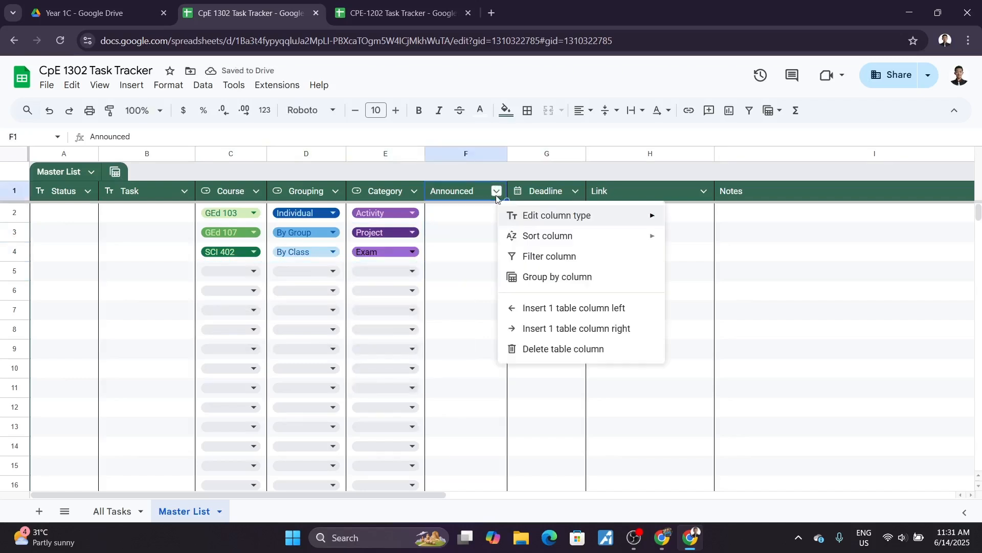
pyautogui.moveTo(573, 215)
pyautogui.moveTo(675, 260)
pyautogui.click(629, 263)
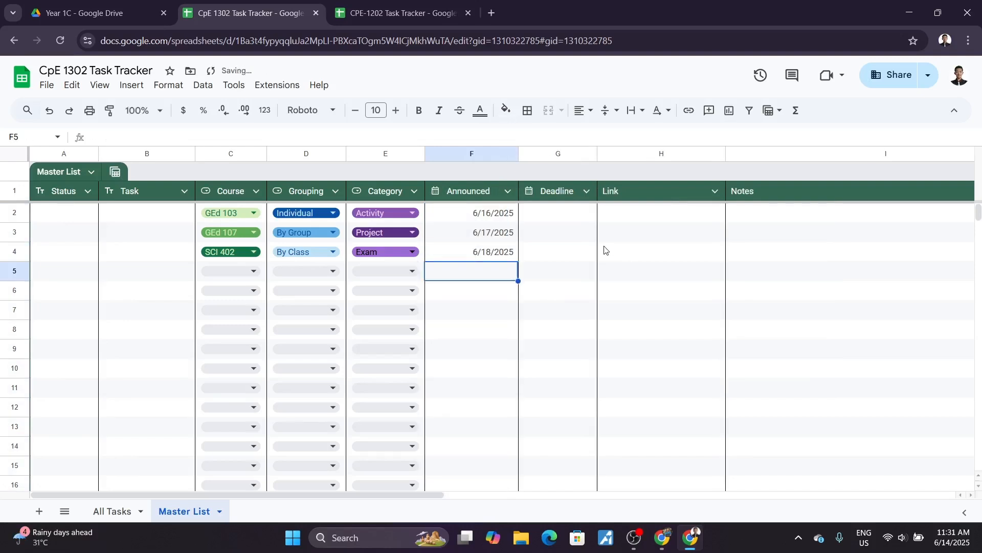
# Step: Enter the deadlines 6/26, 6/20 and 6/23 for the entries in rows 2 to 4
pyautogui.press('Up')
pyautogui.write('6/26')
pyautogui.press('Return')
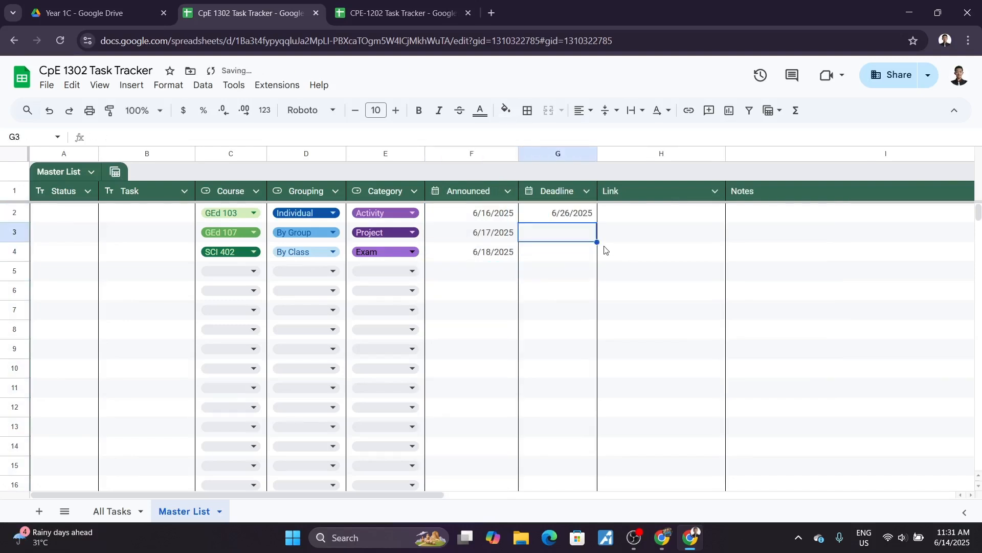
pyautogui.write('6/20')
pyautogui.press('Return')
pyautogui.write('6/23')
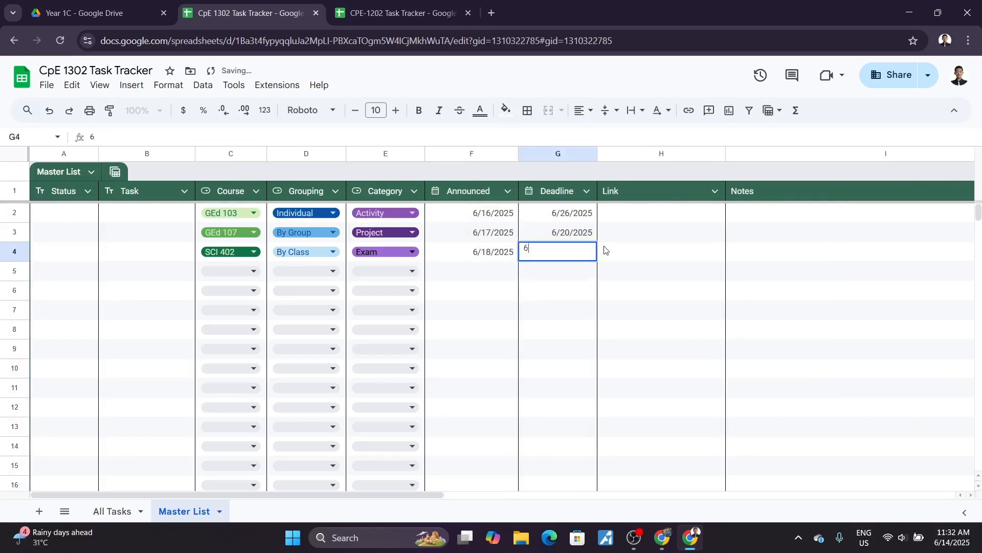
pyautogui.press('Return')
pyautogui.press('Right')
pyautogui.press('Up')
pyautogui.press('Up')
pyautogui.press('Up')
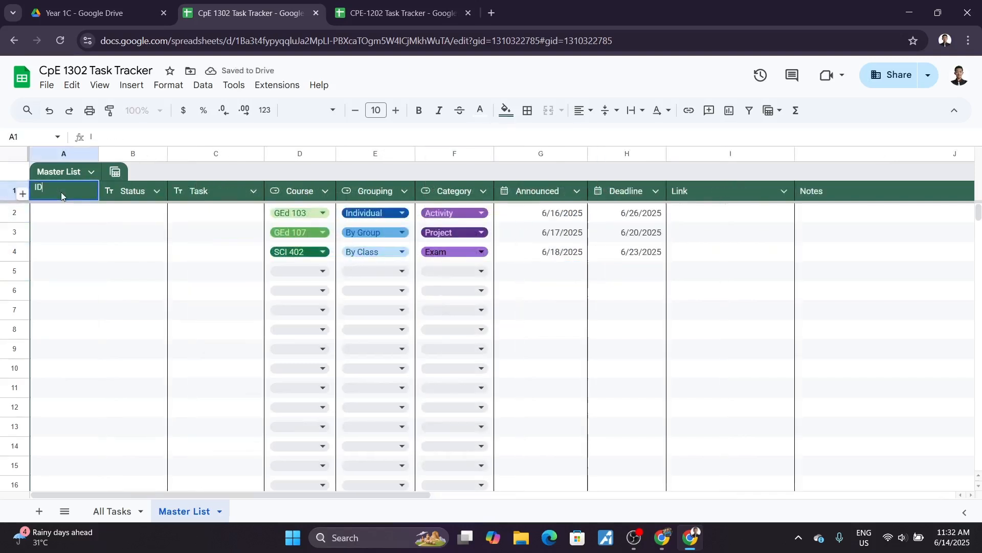
# Step: Title the table's first column ID and set its column type to Number
pyautogui.press('Return')
pyautogui.click(87, 191)
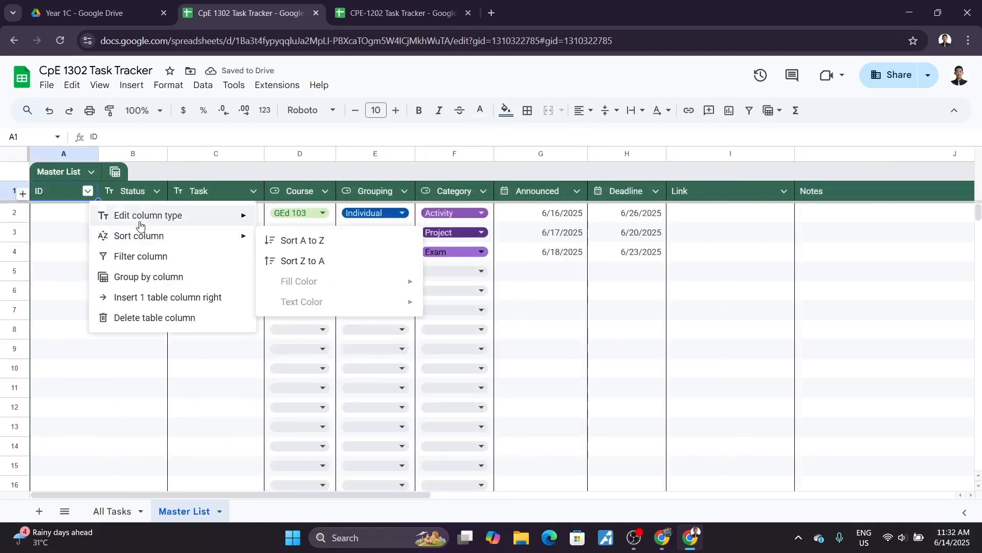
pyautogui.moveTo(141, 223)
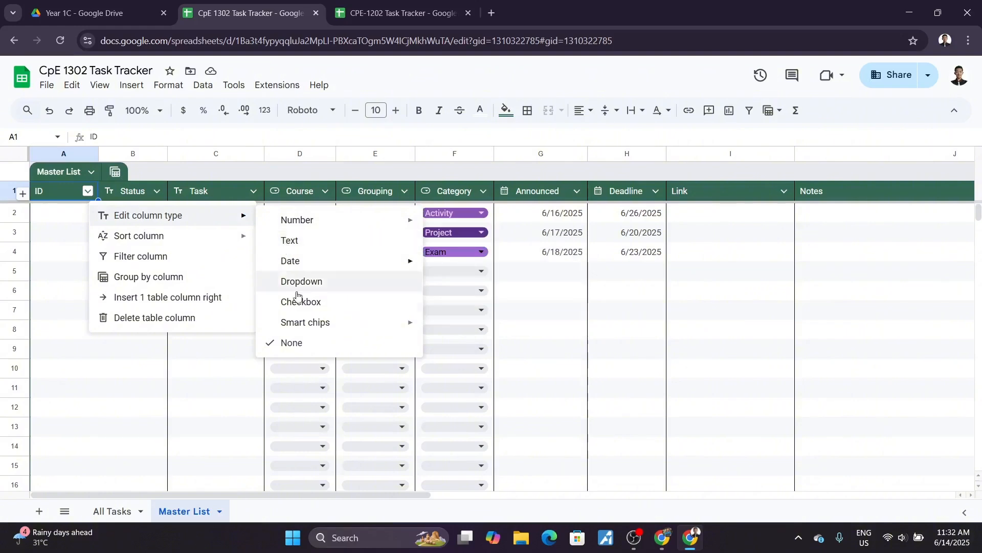
pyautogui.moveTo(389, 220)
pyautogui.click(453, 220)
# Step: Narrow the ID column slightly and apply outer borders around it
pyautogui.moveTo(99, 154)
pyautogui.mouseDown()
pyautogui.moveTo(71, 154)
pyautogui.moveTo(86, 154)
pyautogui.mouseUp()
pyautogui.click(107, 209)
pyautogui.moveTo(115, 271); pyautogui.dragTo(97, 212)
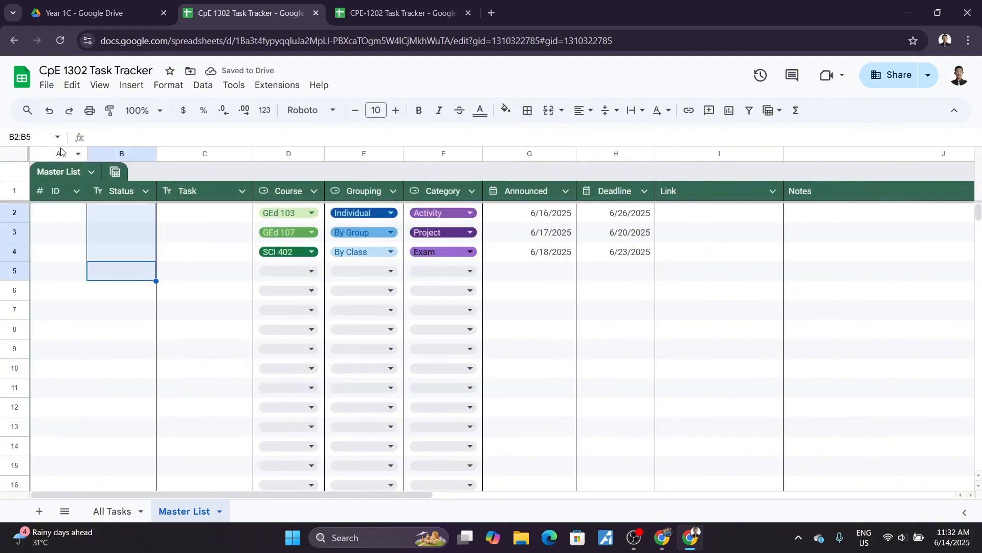
pyautogui.click(60, 150)
pyautogui.click(527, 111)
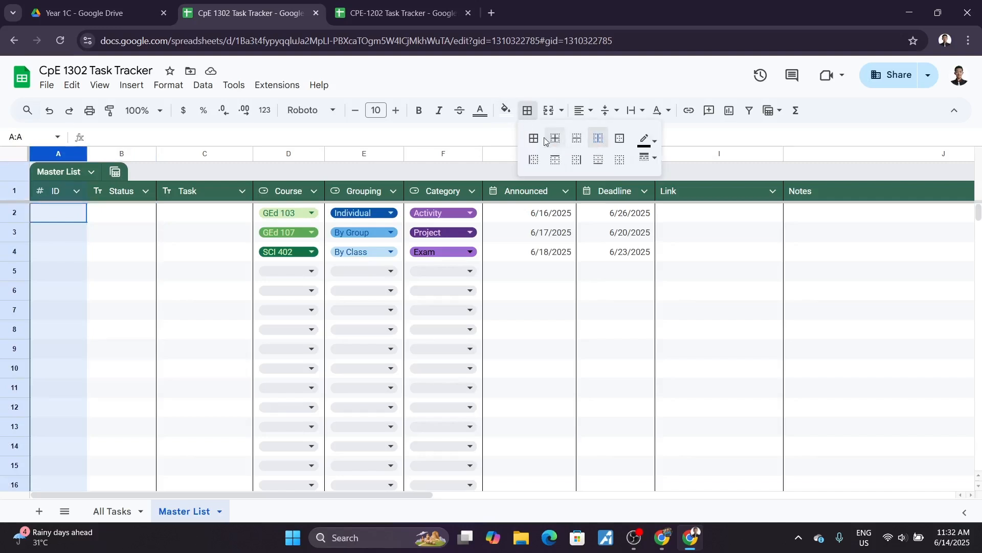
pyautogui.click(620, 138)
pyautogui.click(127, 279)
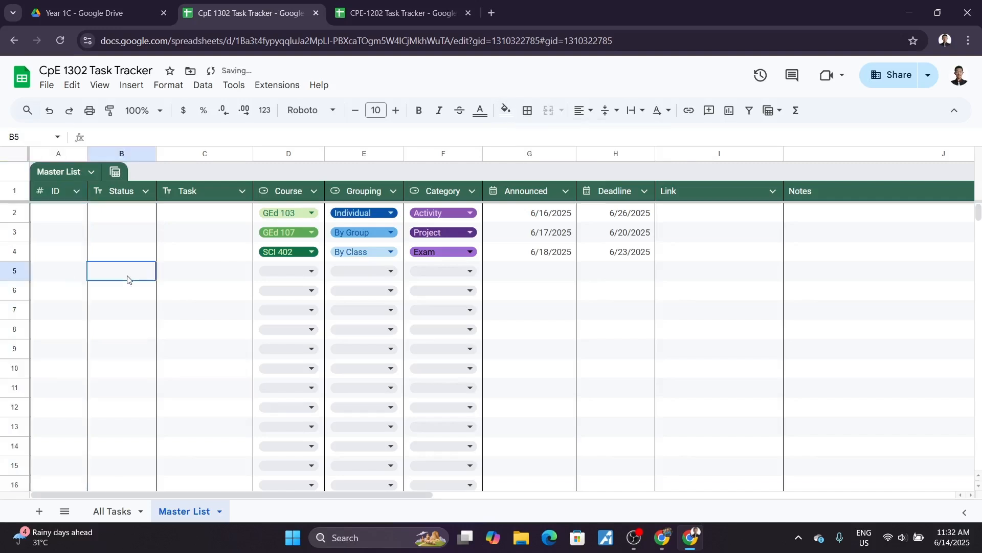
pyautogui.click(145, 209)
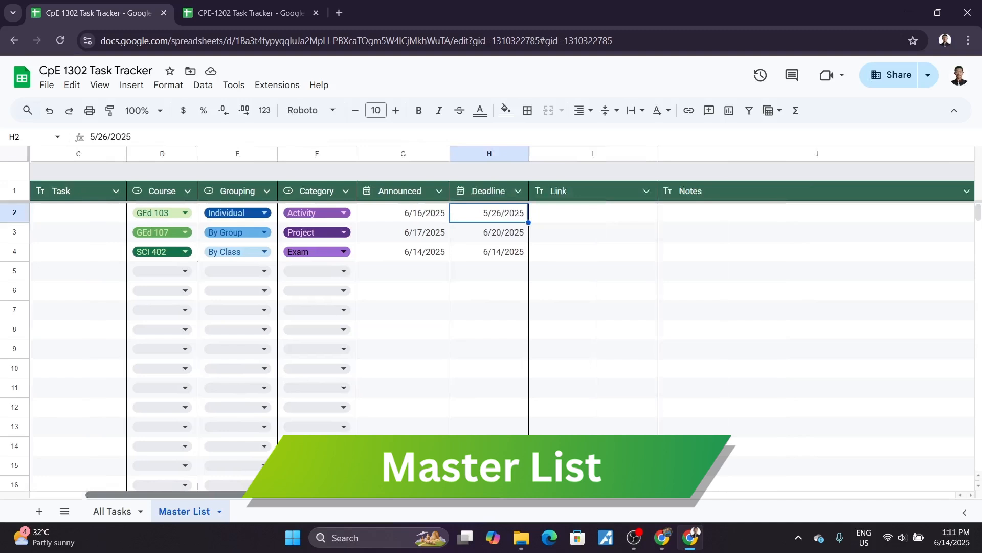
# Step: Insert a table column after Notes and name it Counter
pyautogui.hscroll(5, 491, 307)
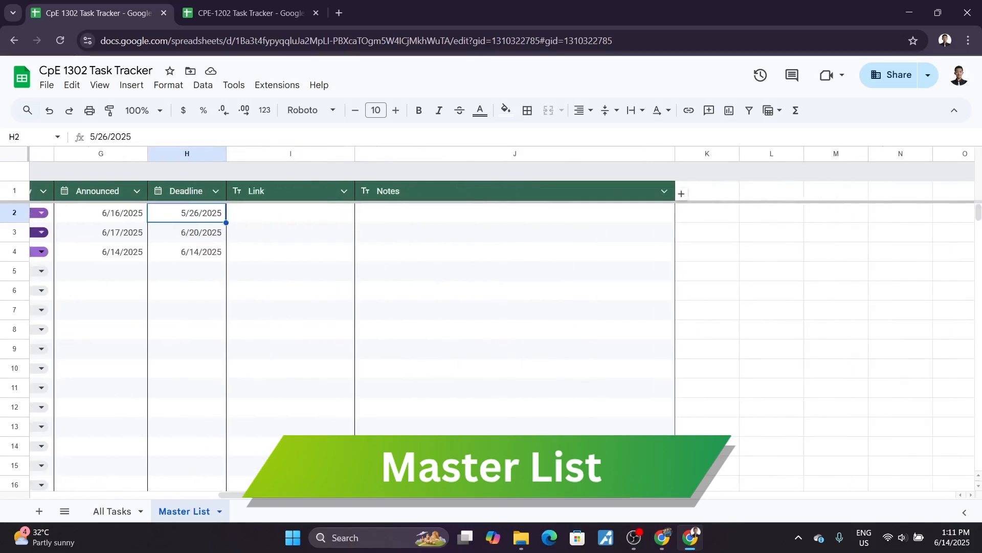
pyautogui.rightClick(647, 156)
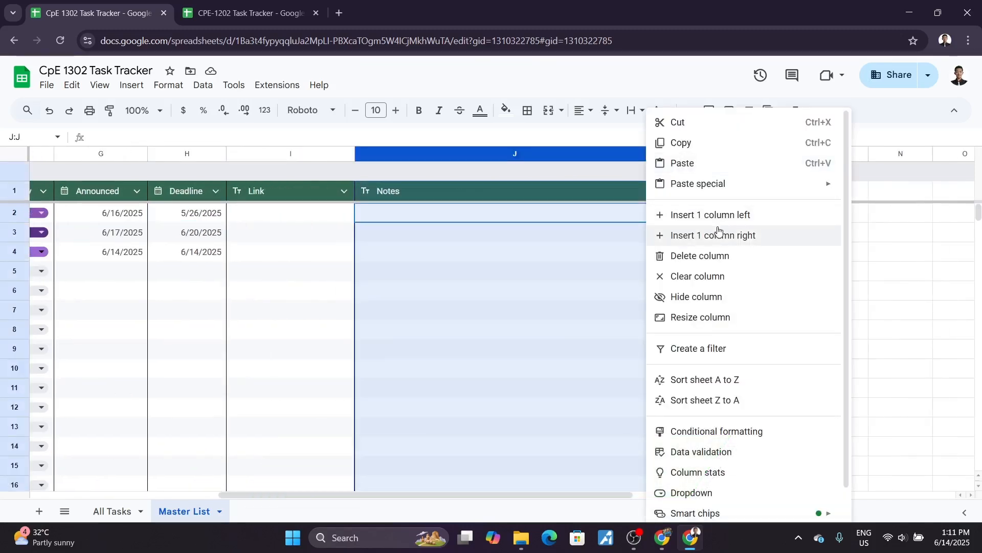
pyautogui.click(719, 231)
pyautogui.click(708, 281)
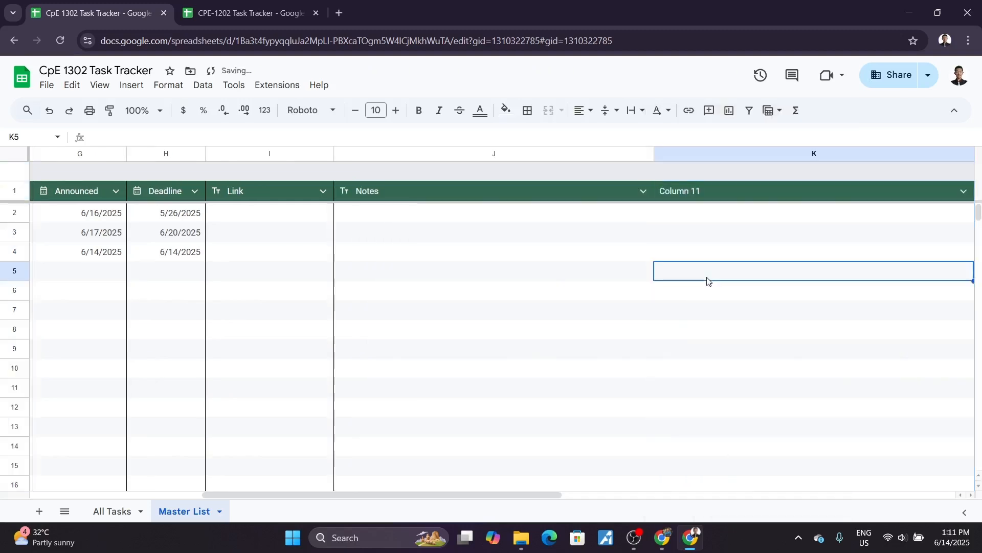
pyautogui.click(693, 197)
pyautogui.click(693, 197)
pyautogui.write('Coun')
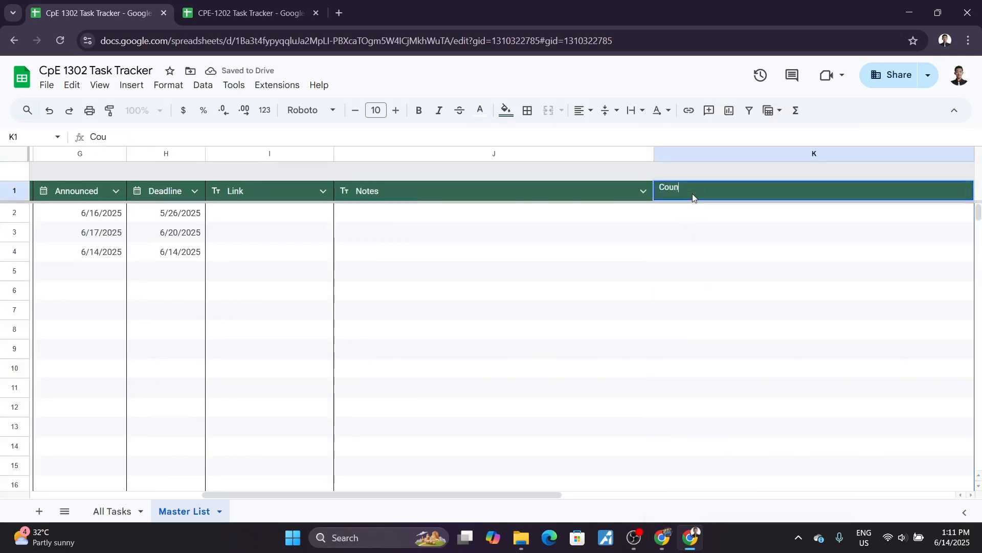
pyautogui.write('ter')
pyautogui.press('Return')
# Step: Resize the Counter column to a width of 50 pixels
pyautogui.click(688, 152)
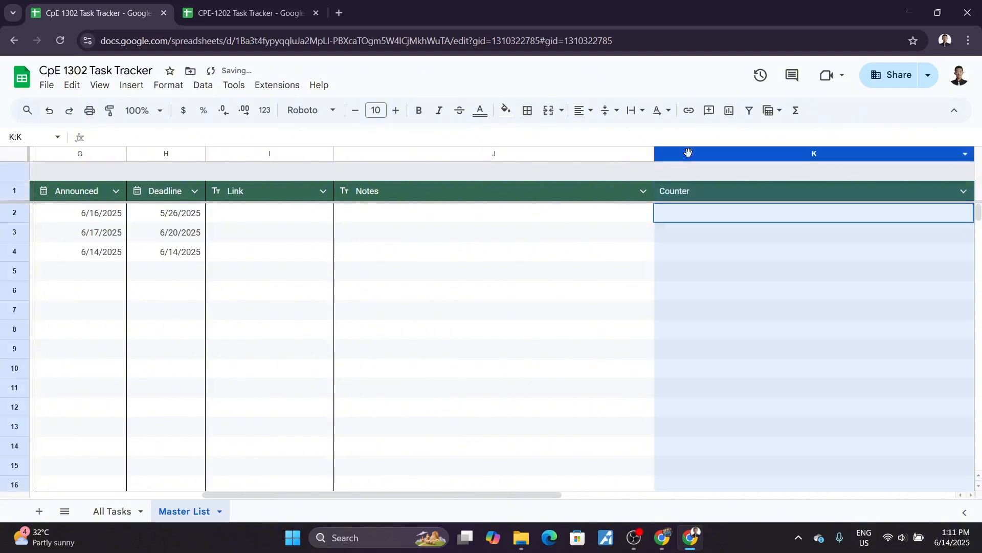
pyautogui.rightClick(688, 153)
pyautogui.click(704, 316)
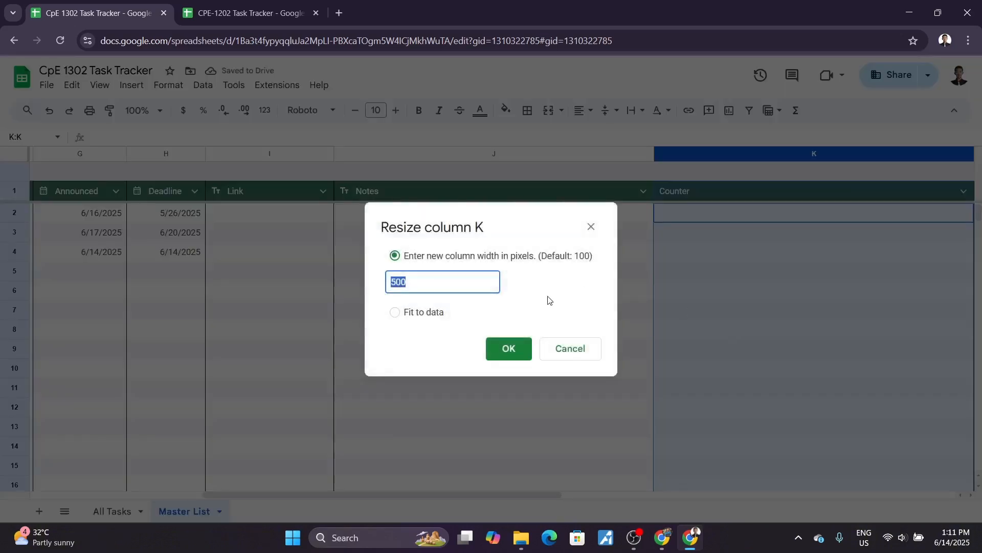
pyautogui.write('5')
pyautogui.press('BackSpace')
pyautogui.write('50')
pyautogui.press('Return')
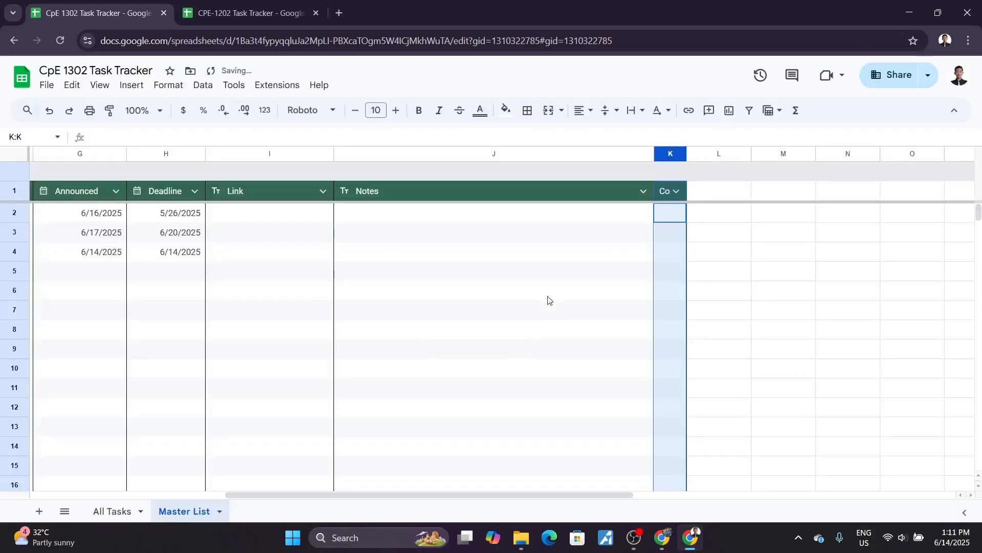
pyautogui.click(707, 232)
# Step: Enter =H2-TODAY() in the Counter column's first data cell, fill it down the column and check the filled cells
pyautogui.click(668, 217)
pyautogui.write('=')
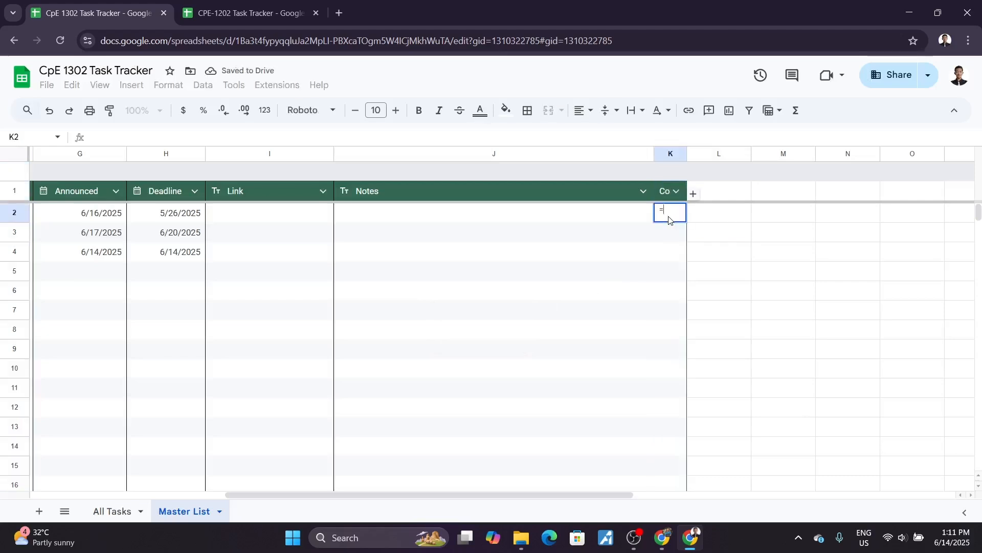
pyautogui.click(183, 210)
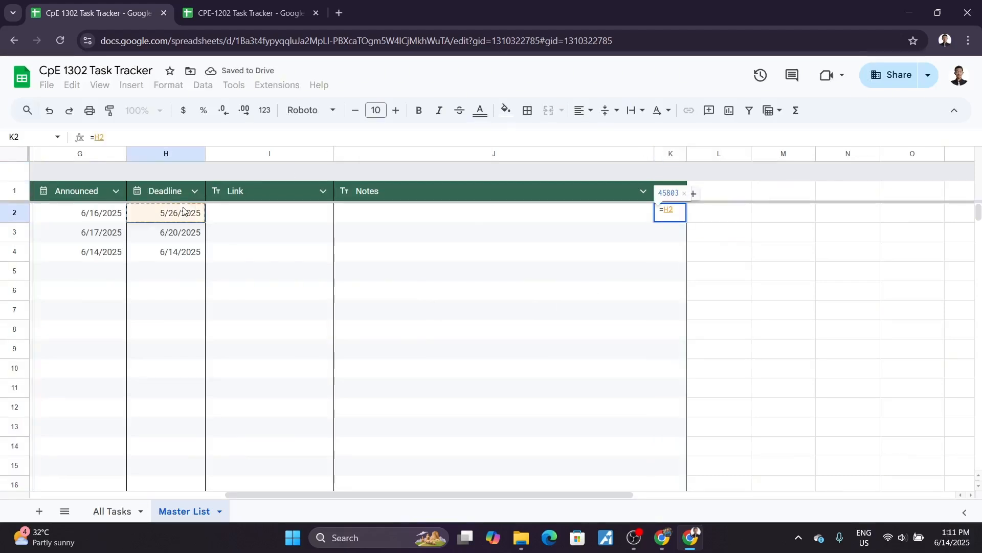
pyautogui.write('-TODAY()')
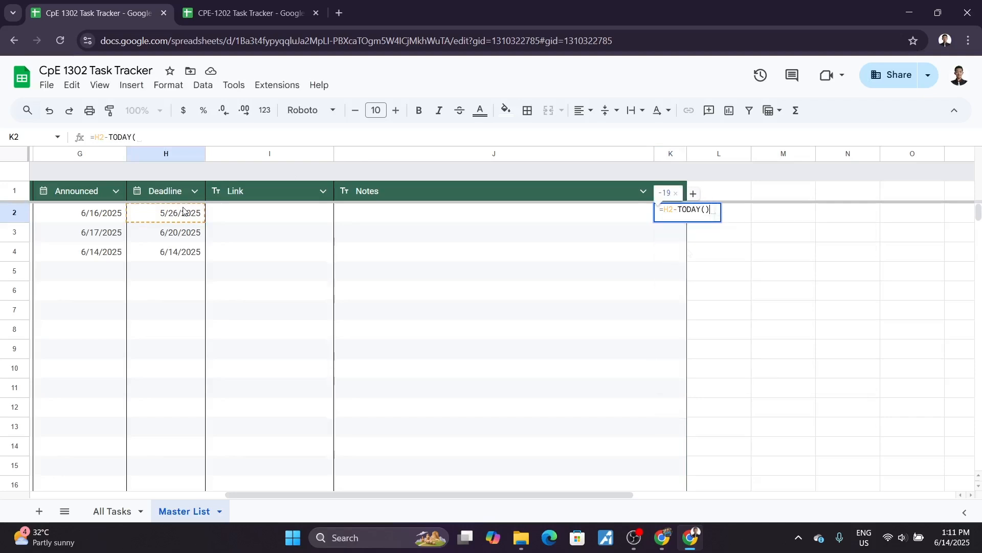
pyautogui.press('Return')
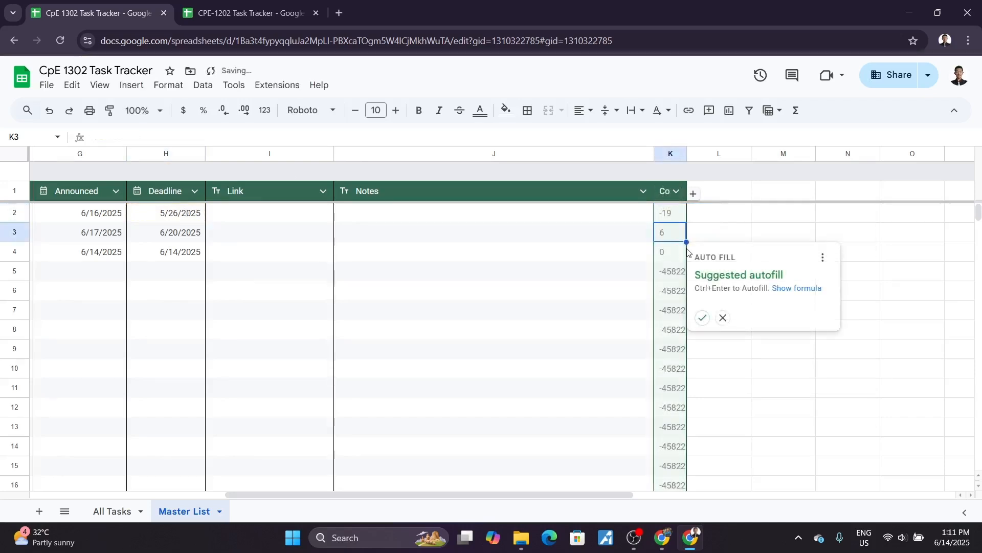
pyautogui.click(703, 319)
pyautogui.click(674, 272)
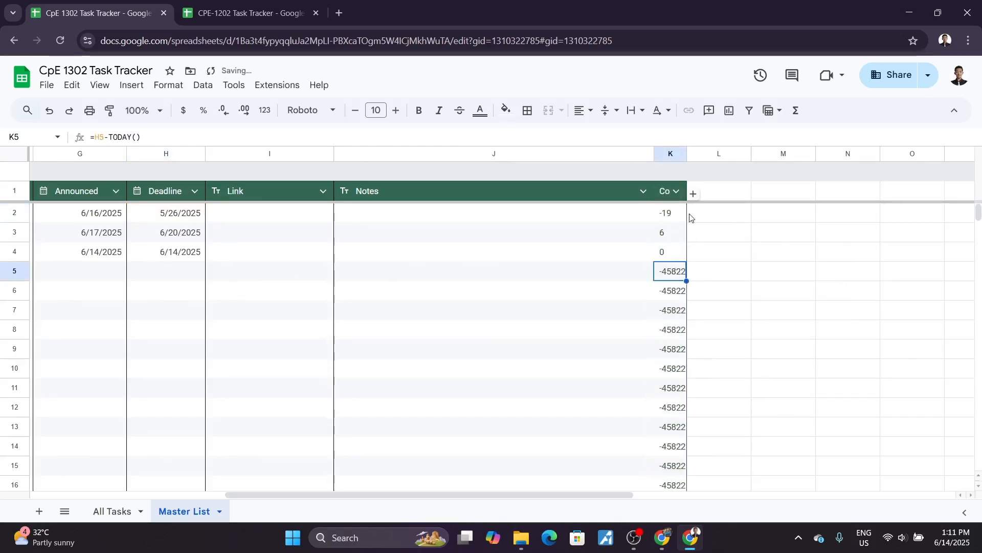
pyautogui.click(663, 213)
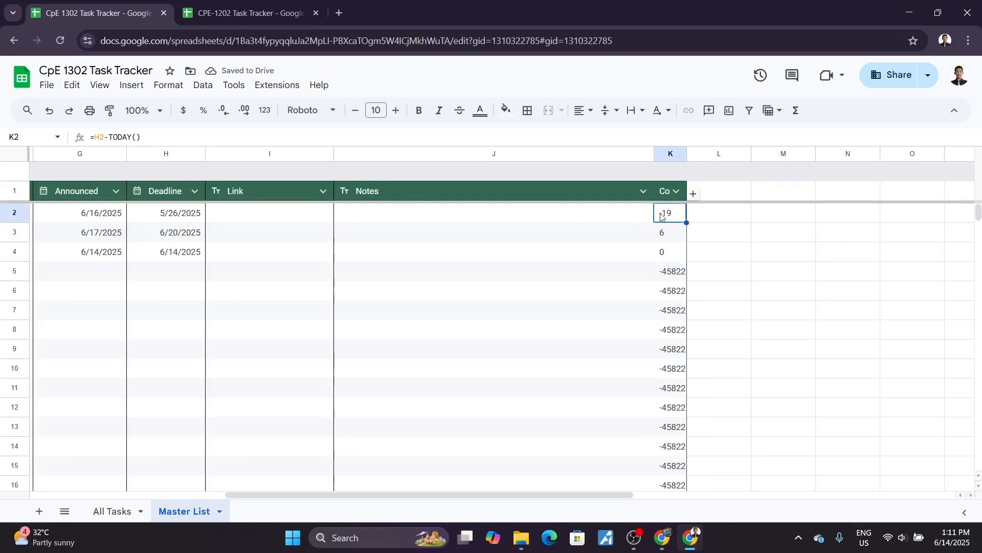
pyautogui.click(666, 238)
pyautogui.click(670, 251)
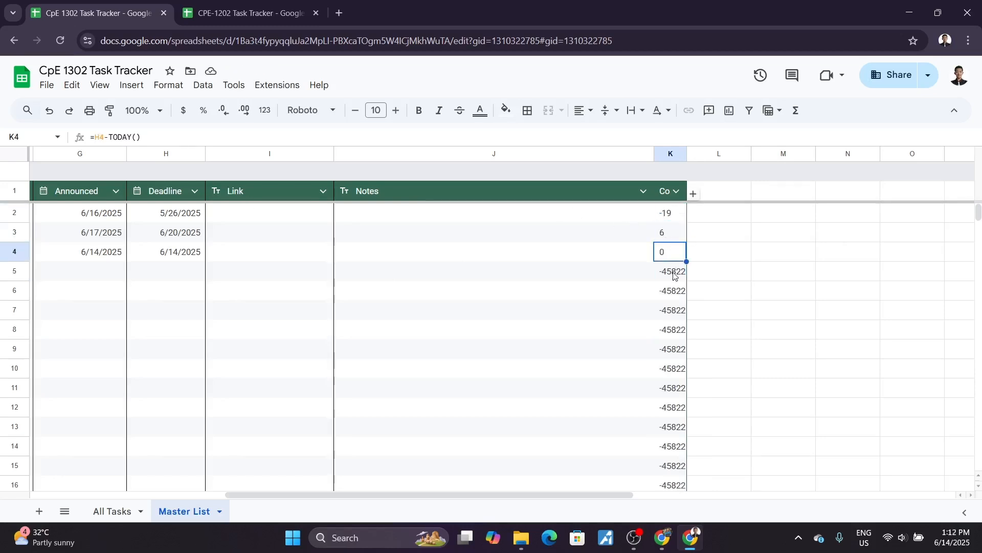
# Step: Change the K5 formula to =IF(H5="", "", H5-TODAY()) and apply the update to the entire Counter column
pyautogui.click(674, 276)
pyautogui.click(270, 134)
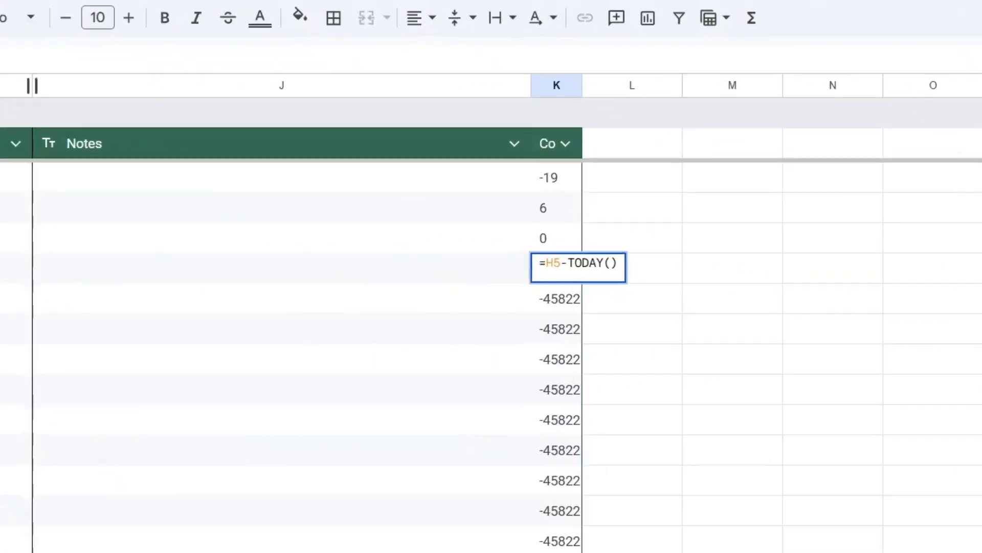
pyautogui.click(93, 137)
pyautogui.write('IF(')
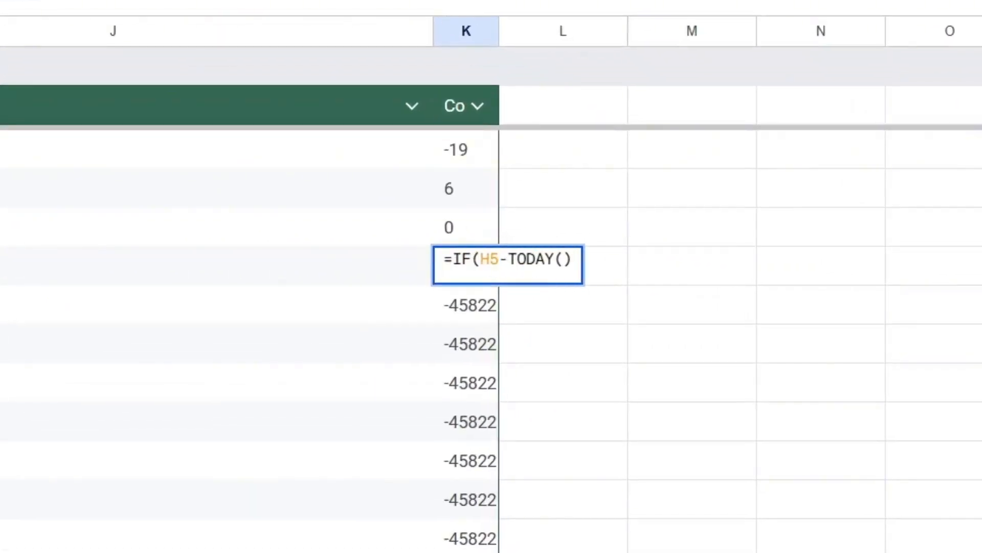
pyautogui.write('H')
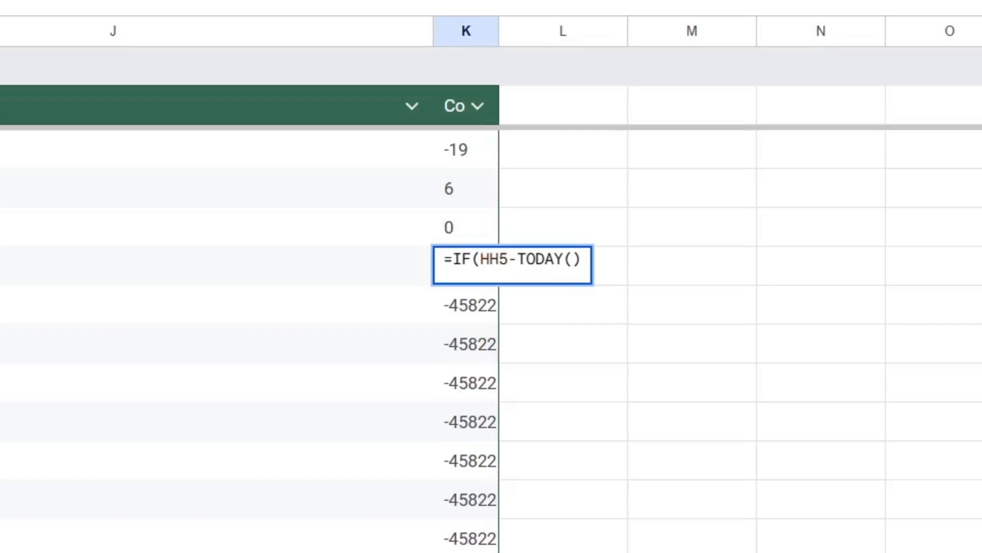
pyautogui.write('5>')
pyautogui.press('BackSpace')
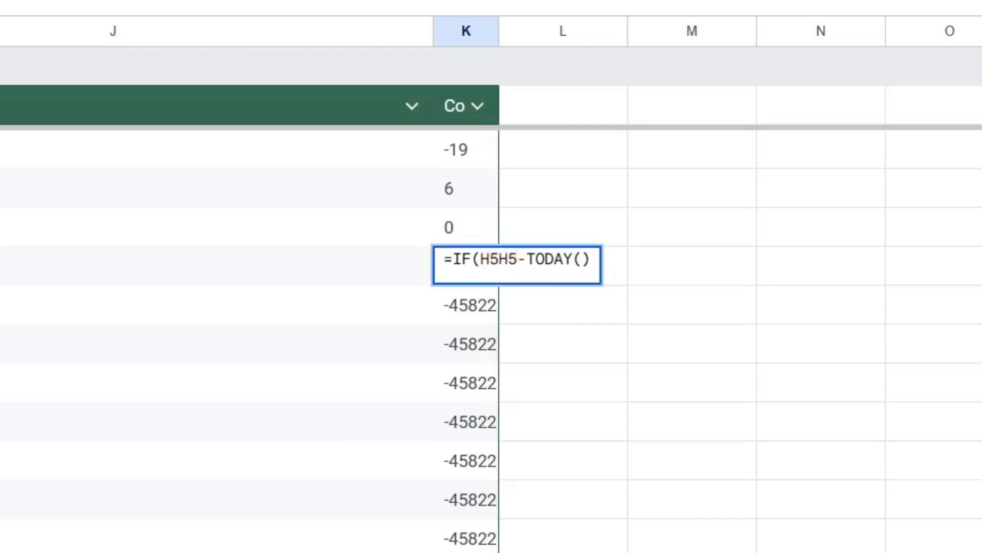
pyautogui.write('=""')
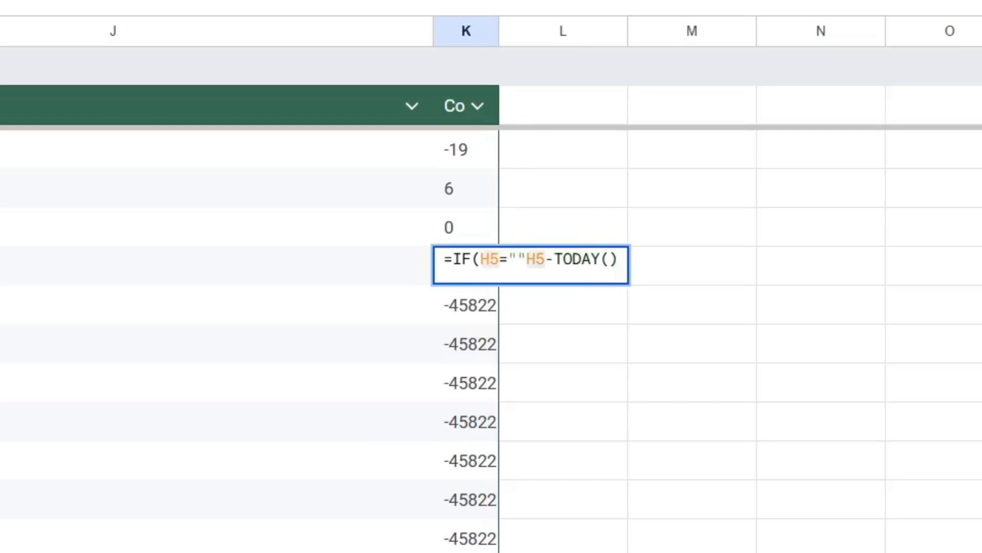
pyautogui.write(', ""')
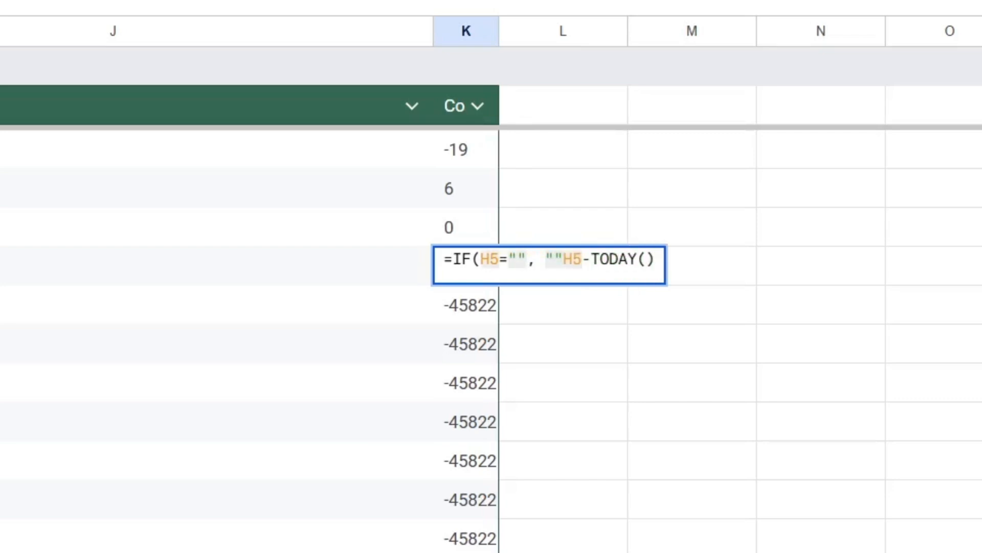
pyautogui.write(',')
pyautogui.press('End')
pyautogui.write(')')
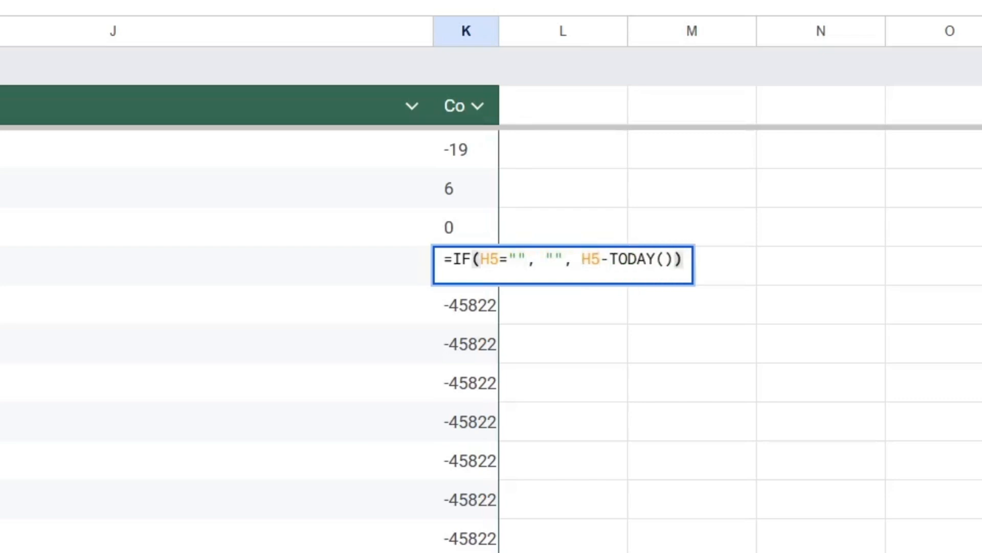
pyautogui.press('Return')
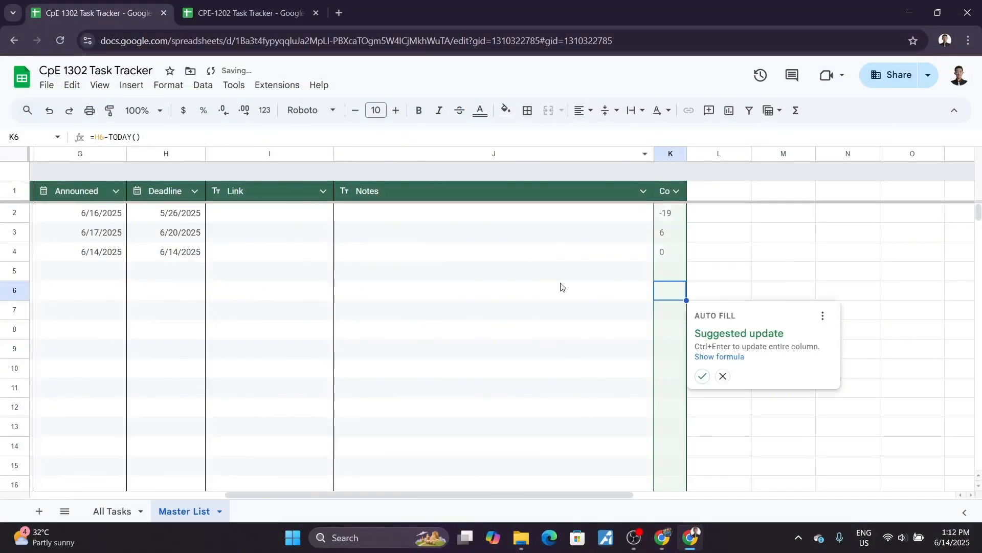
pyautogui.click(702, 375)
pyautogui.click(717, 338)
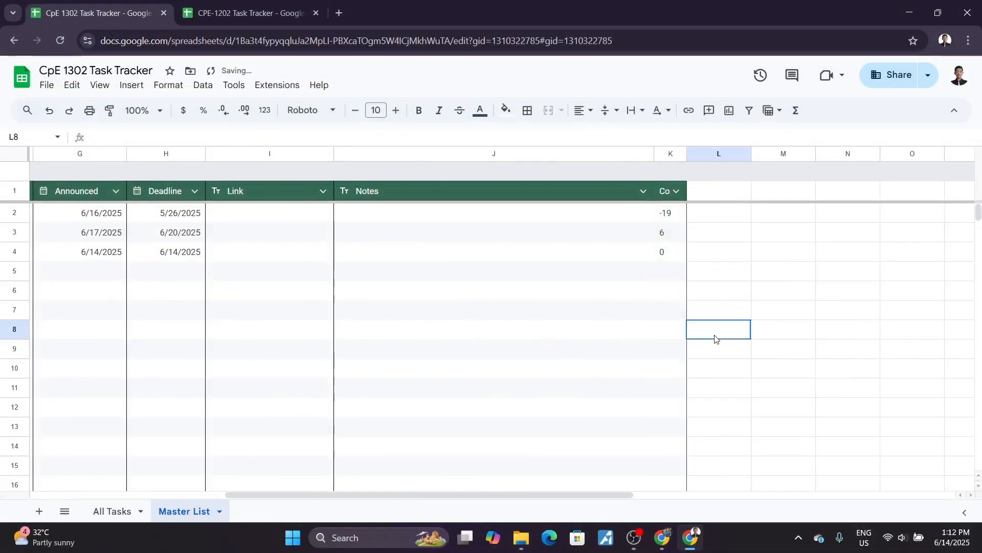
# Step: Open the border options for the whole Counter column
pyautogui.click(664, 154)
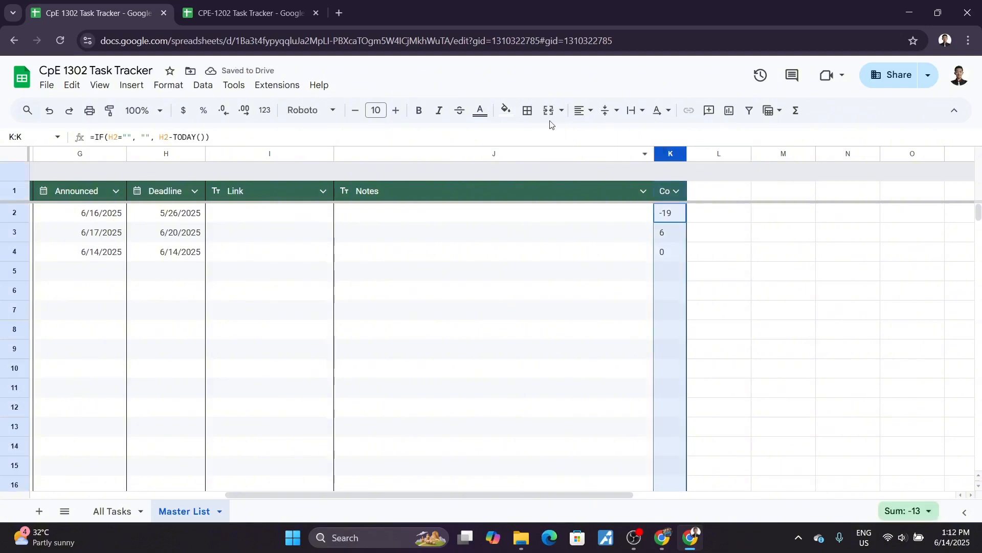
pyautogui.click(528, 112)
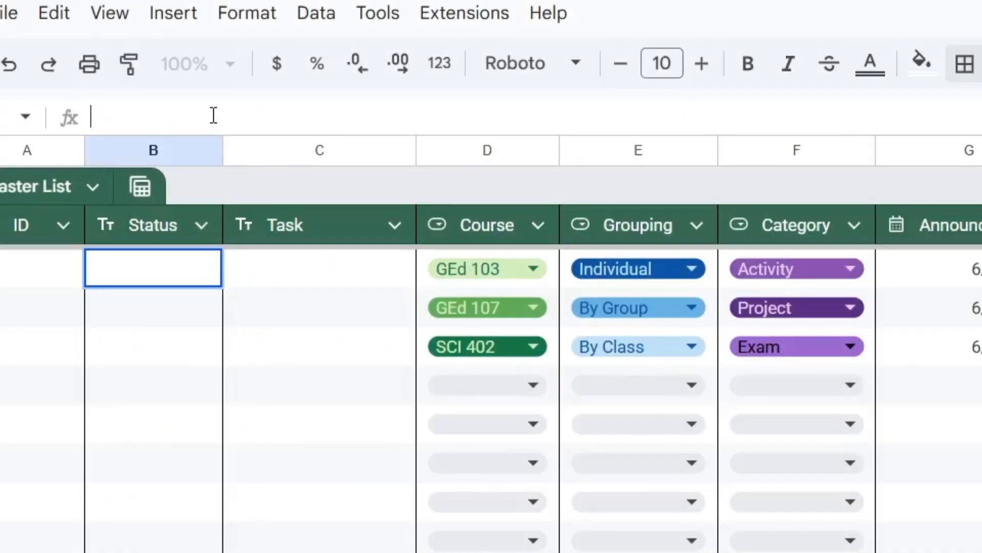
# Step: Start a formula in the first Status cell that returns blank when the deadline is empty: =IF(H2="","",)
pyautogui.write('IF(')
pyautogui.hotkey('ctrl', 'a')
pyautogui.press('Left')
pyautogui.write('=')
pyautogui.press('End')
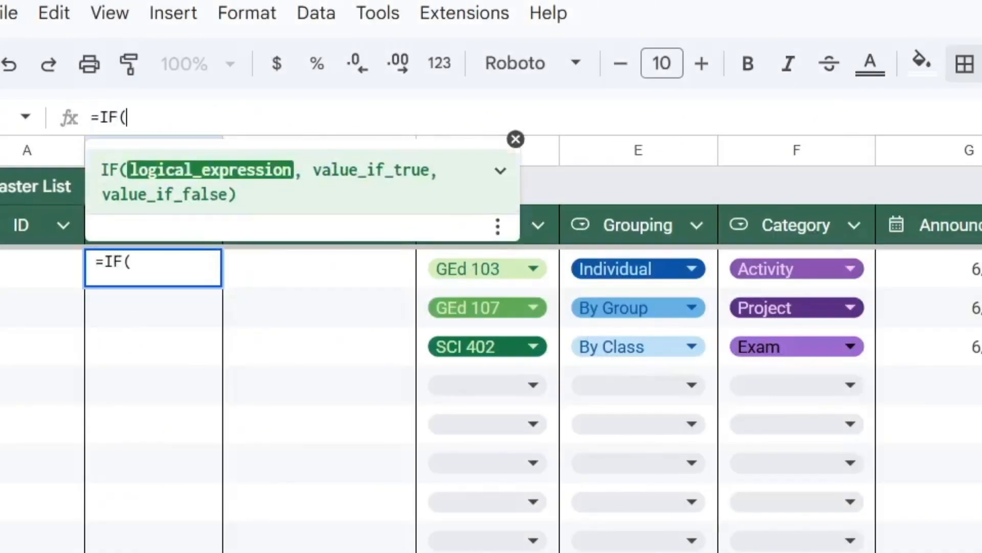
pyautogui.write('H2=""')
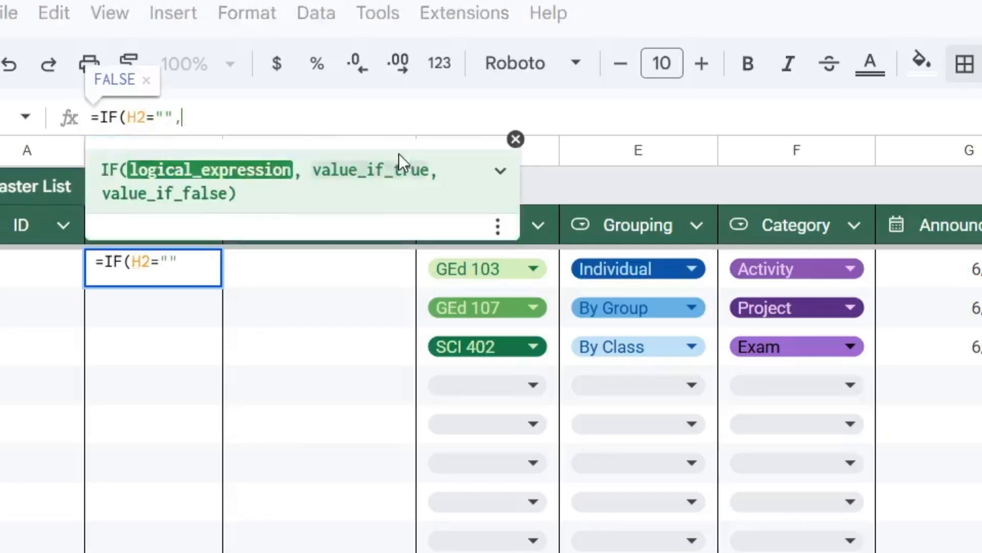
pyautogui.write(',"",)')
pyautogui.press('Left')
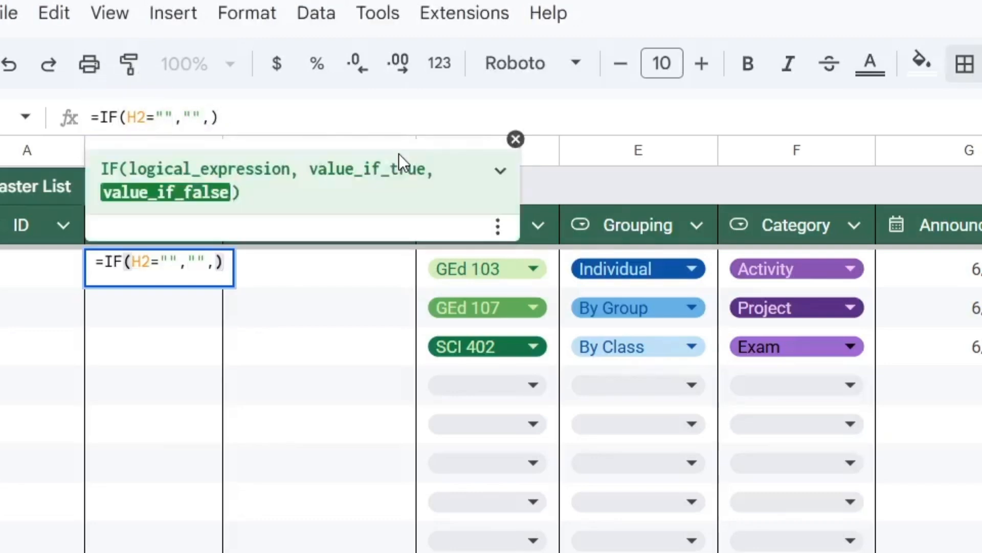
# Step: Nest a second IF as the Status formula's false value, testing whether K2>0
pyautogui.write('IF(')
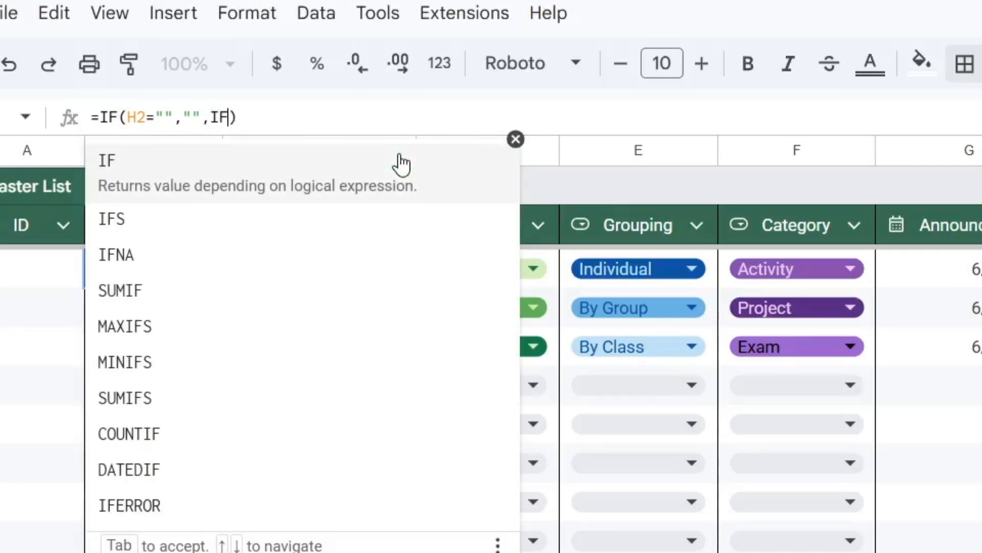
pyautogui.write(')')
pyautogui.press('Left')
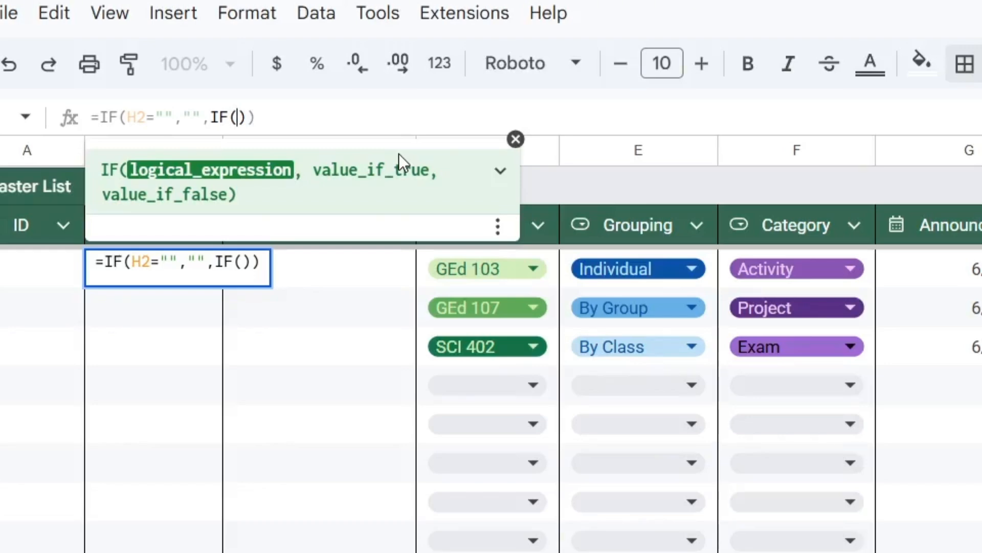
pyautogui.write('K2')
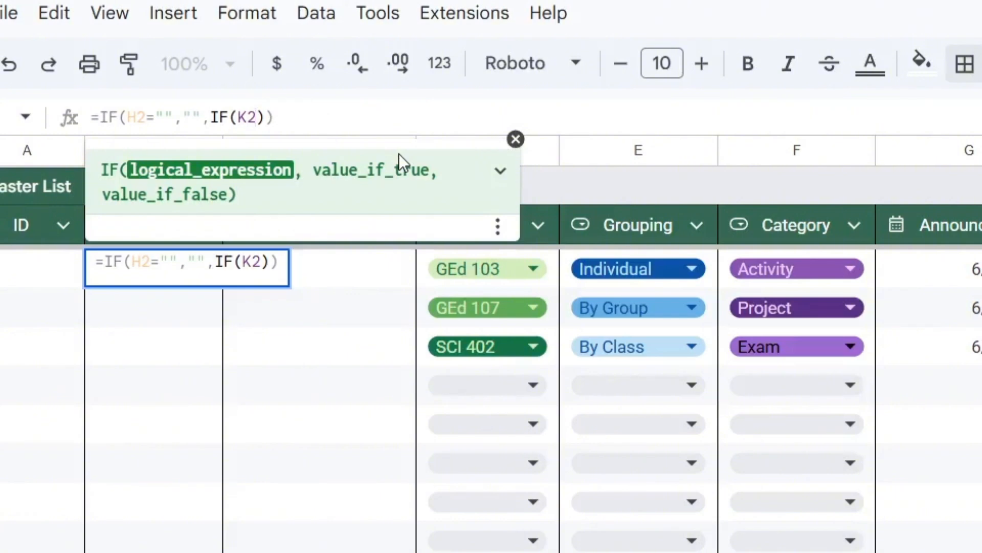
pyautogui.write('>0, ')
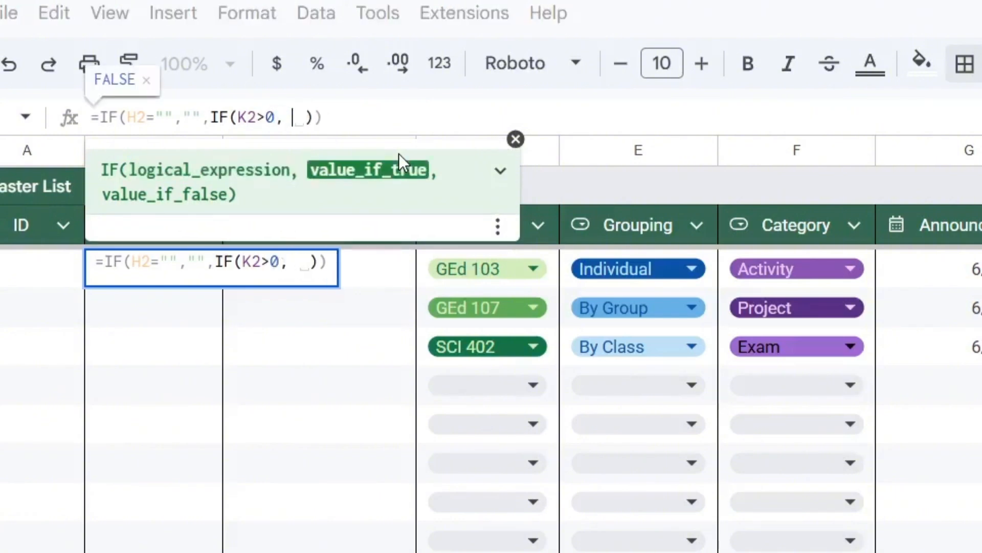
# Step: Set "Pending or Upcoming" as the result of the Status formula's K2>0 test
pyautogui.write('"')
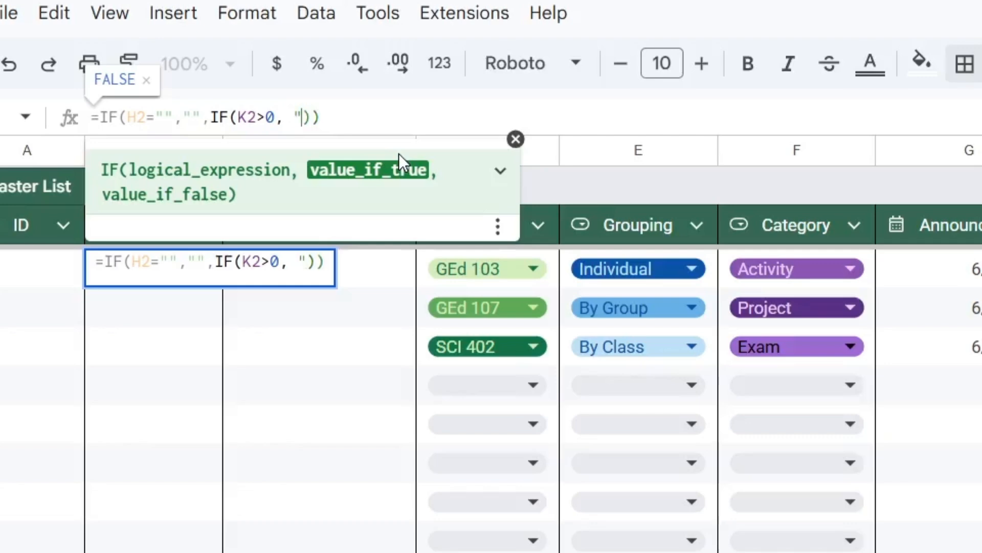
pyautogui.write('Upco')
pyautogui.press('BackSpace')
pyautogui.press('BackSpace')
pyautogui.press('BackSpace')
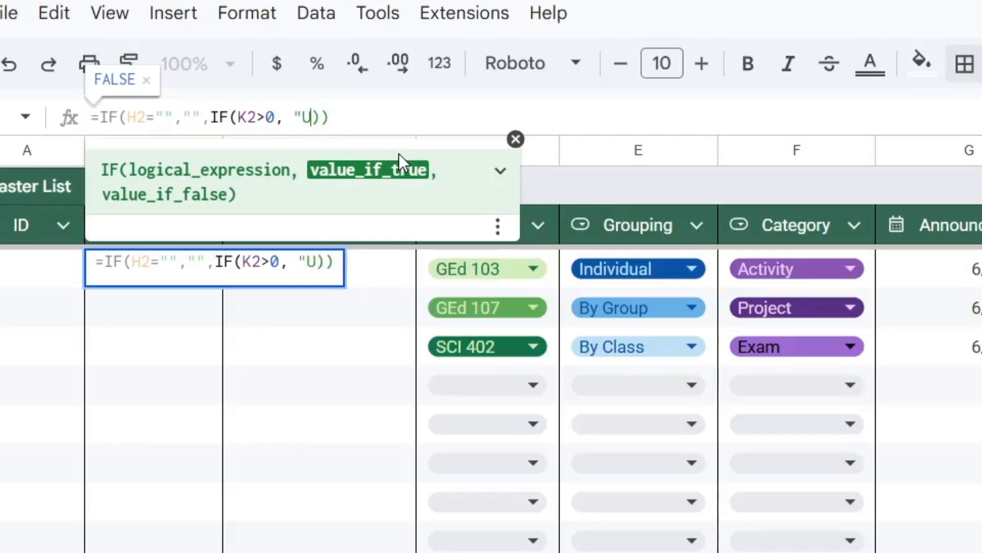
pyautogui.press('BackSpace')
pyautogui.write('Pending')
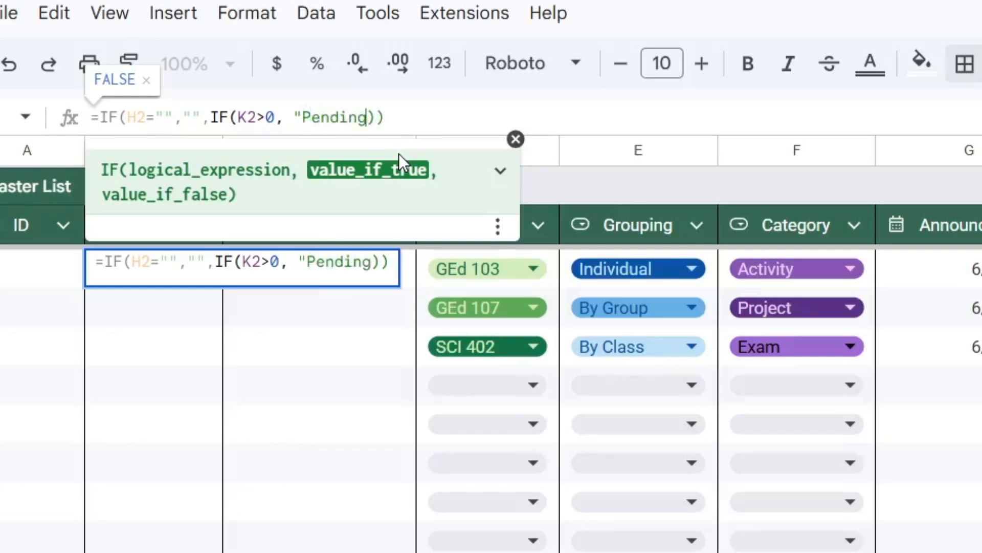
pyautogui.write(' or Up')
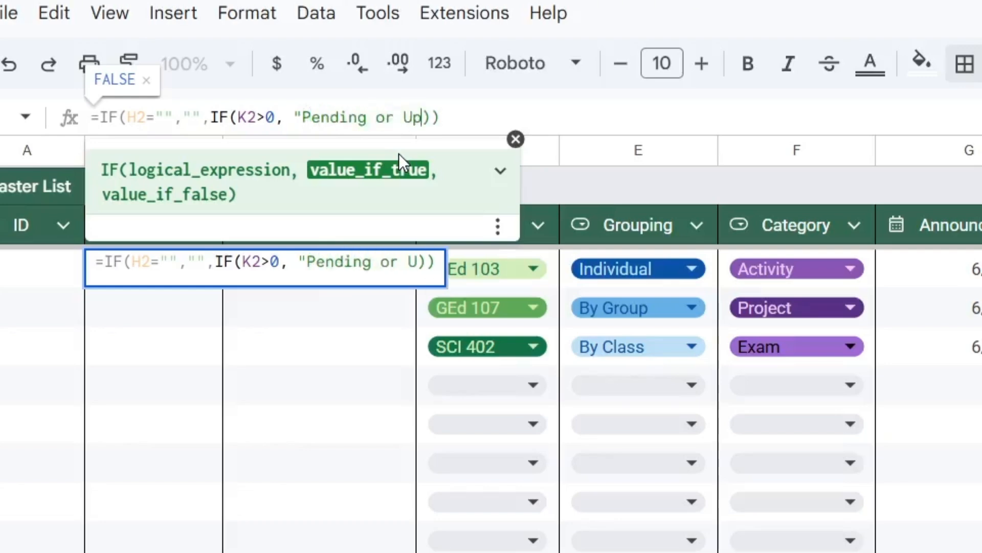
pyautogui.write('com')
pyautogui.press('BackSpace')
pyautogui.press('BackSpace')
pyautogui.write('omin')
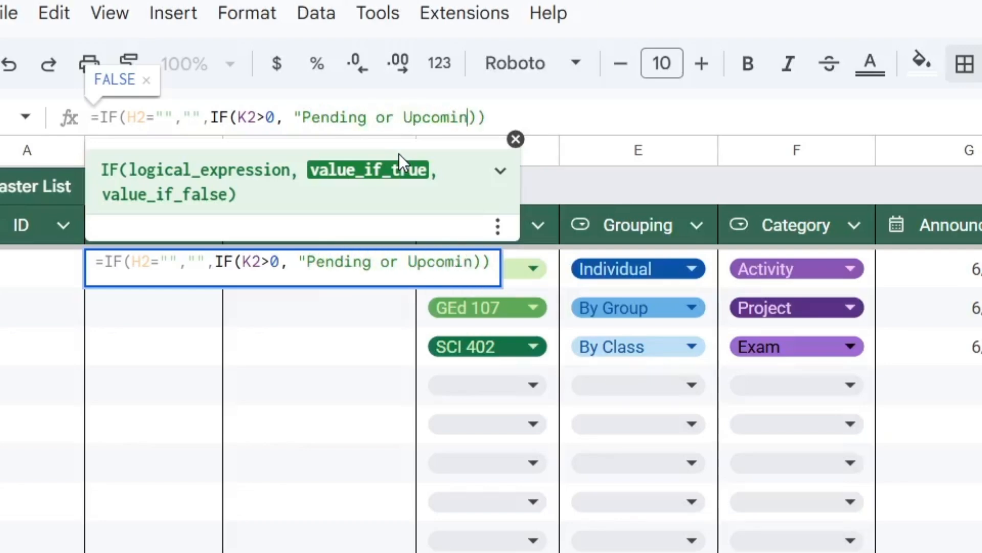
pyautogui.write('g"')
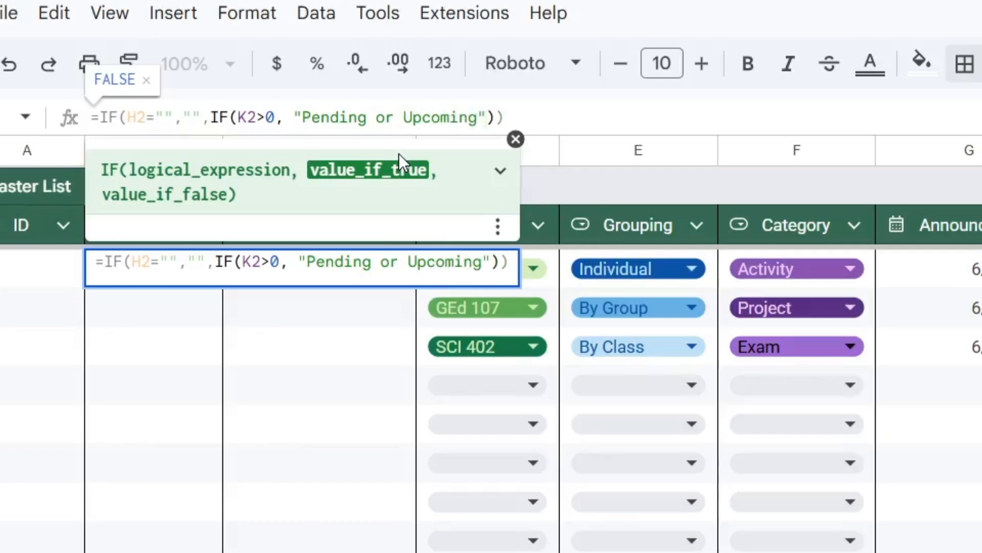
# Step: Nest IF(K2=0, "Due Today", "Closed") as the false value of the Status formula's K2>0 test
pyautogui.write(', ')
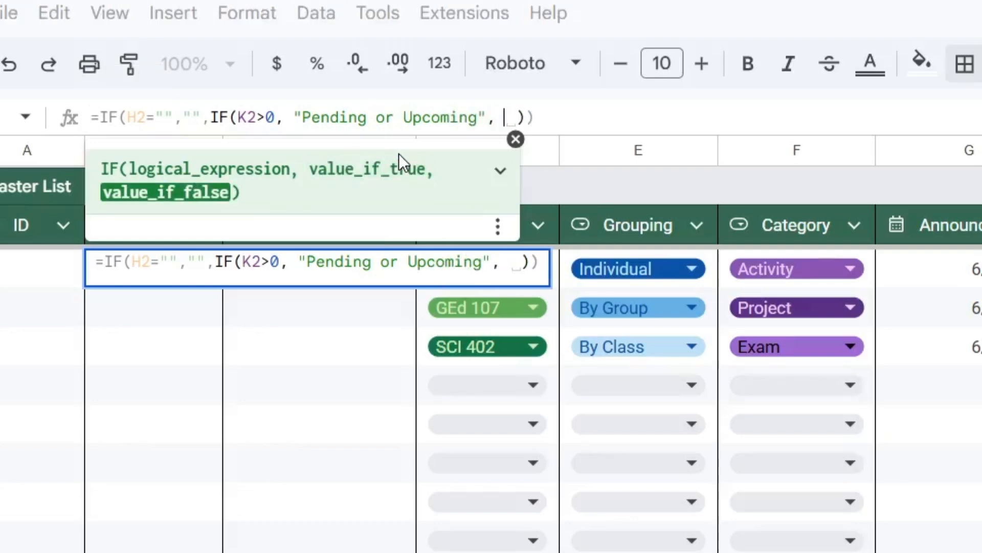
pyautogui.write('IF(')
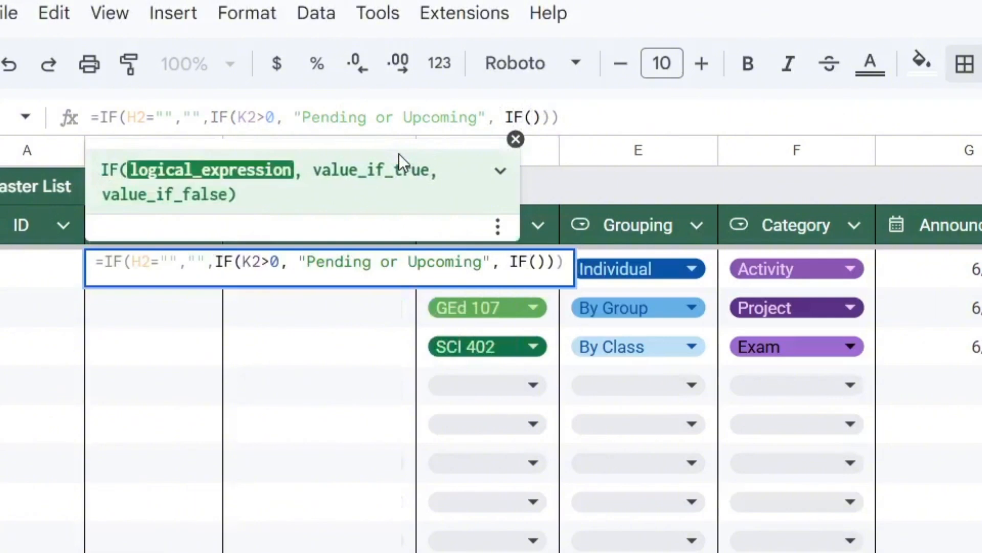
pyautogui.write('K2=0,')
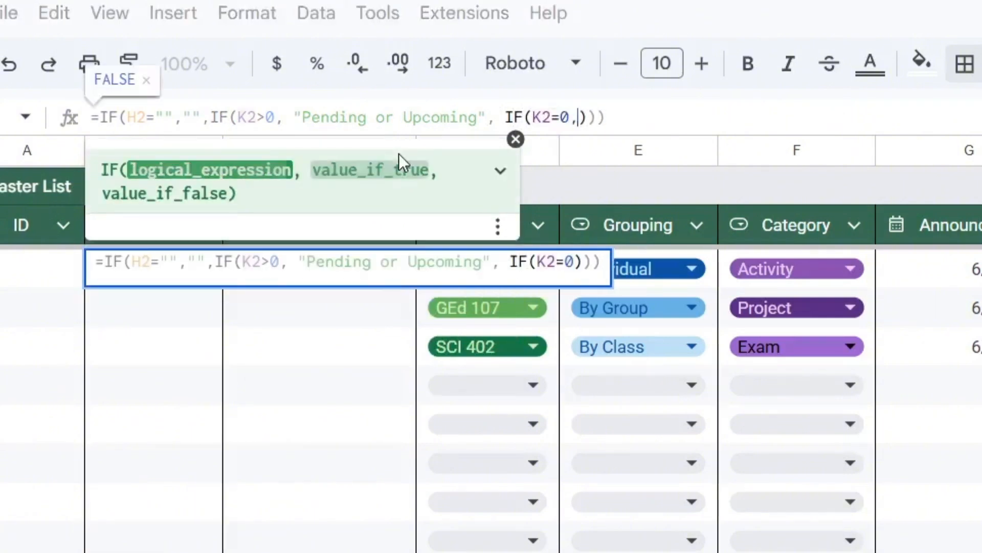
pyautogui.write(' "Due Today"')
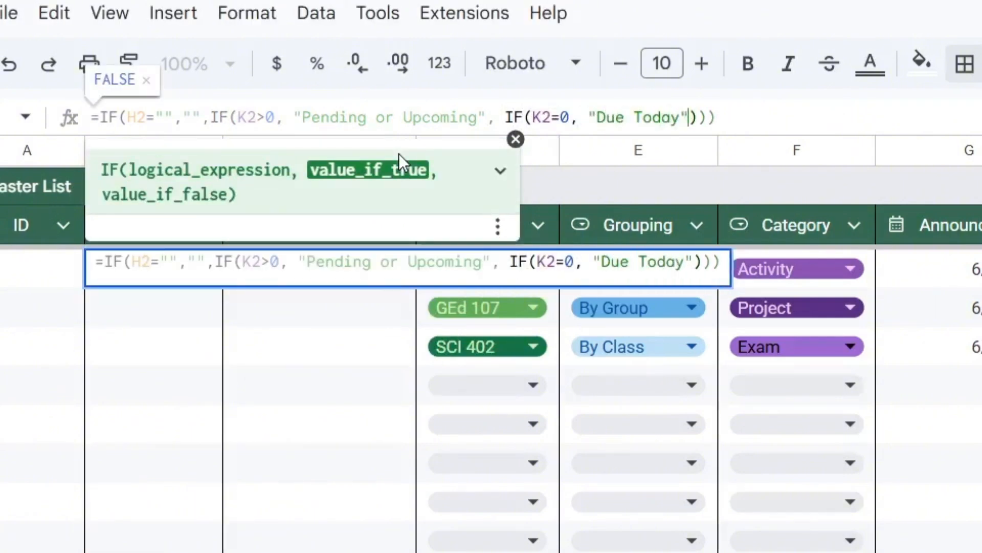
pyautogui.write(', "')
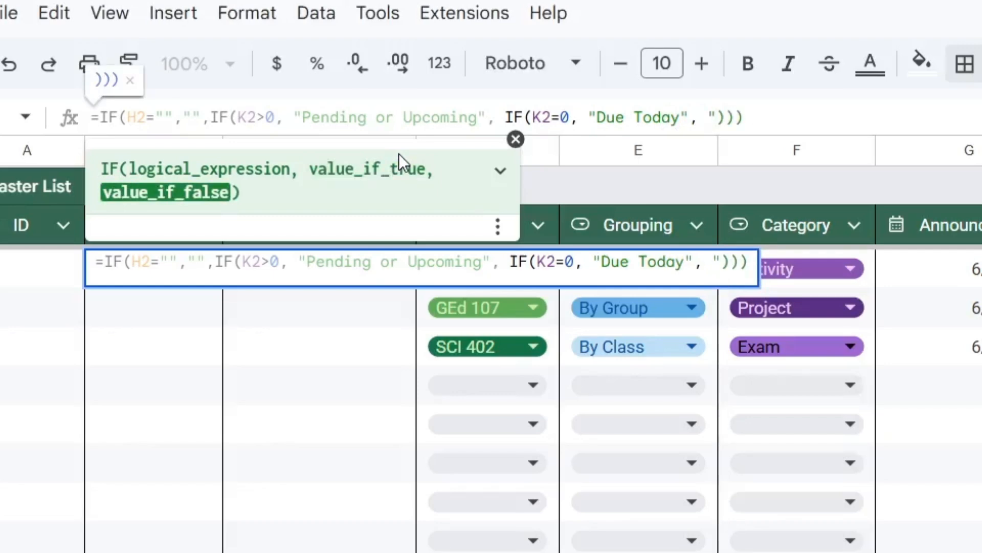
pyautogui.write('Closed"')
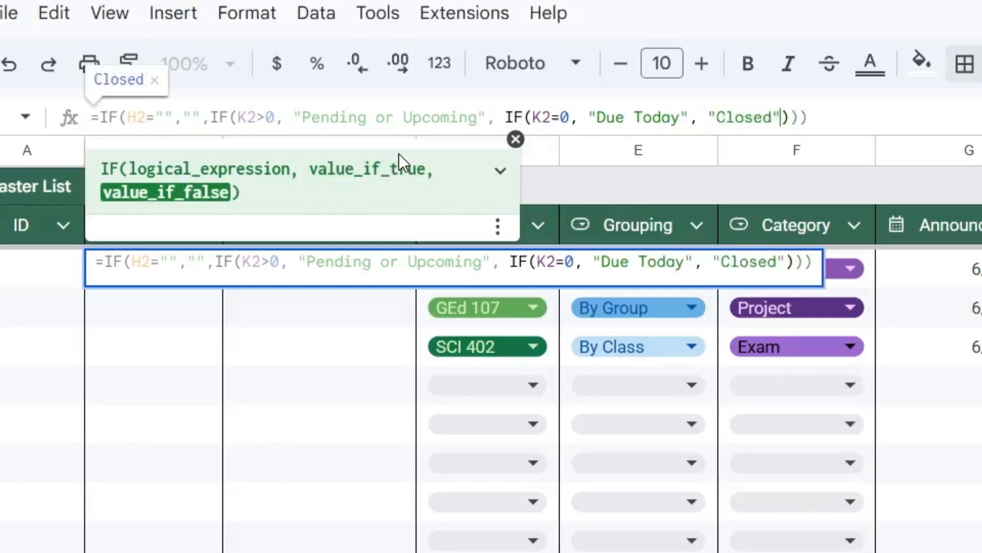
# Step: Change the "Closed" result in the Status formula to "Recent or Closed"
pyautogui.press('Left')
pyautogui.press('Left')
pyautogui.press('Left')
pyautogui.press('Left')
pyautogui.press('Left')
pyautogui.press('Left')
pyautogui.press('Left')
pyautogui.press('Left')
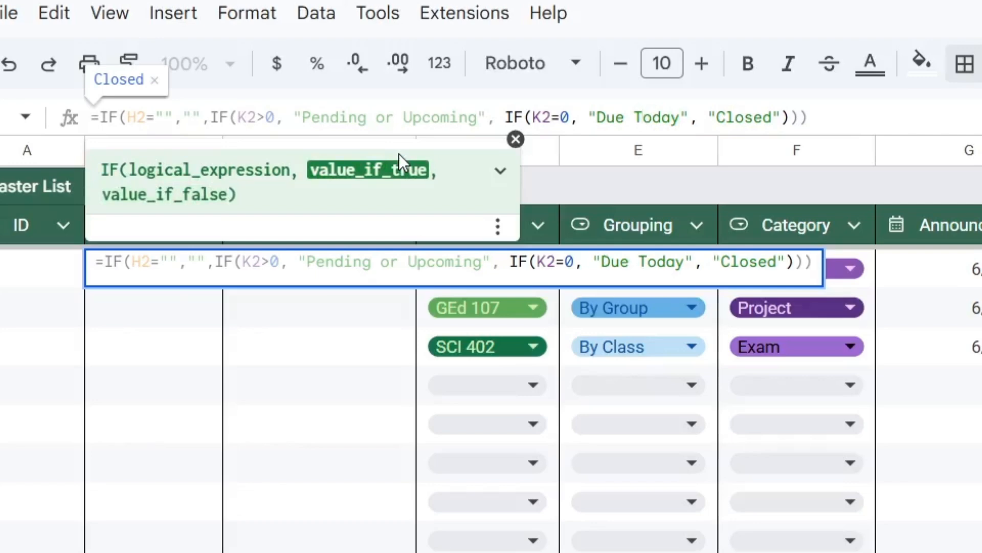
pyautogui.press('Right')
pyautogui.press('Right')
pyautogui.press('Right')
pyautogui.press('Right')
pyautogui.press('Right')
pyautogui.press('Right')
pyautogui.press('Right')
pyautogui.press('Right')
pyautogui.press('Right')
pyautogui.press('Right')
pyautogui.press('Right')
pyautogui.press('Right')
pyautogui.press('Right')
pyautogui.press('Right')
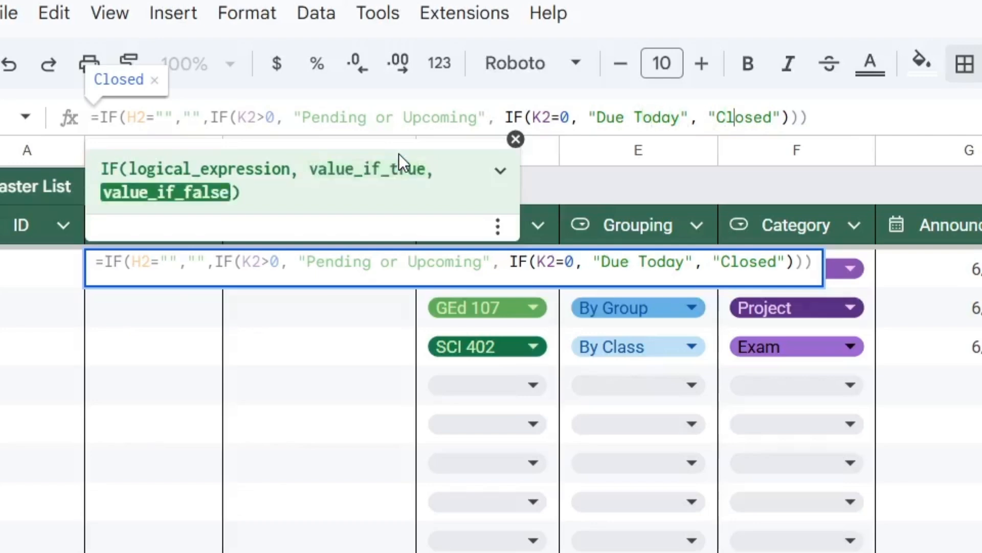
pyautogui.write('o')
pyautogui.press('BackSpace')
pyautogui.press('BackSpace')
pyautogui.write('Recent or')
pyautogui.press('BackSpace')
pyautogui.press('BackSpace')
pyautogui.press('BackSpace')
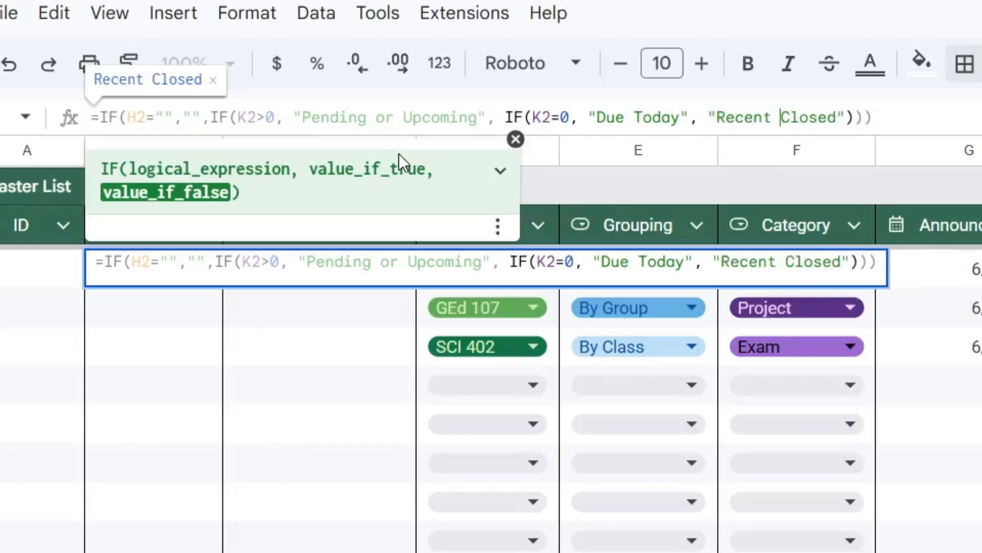
pyautogui.write('or')
# Step: Replace the "Pending or Upcoming" result in the Status formula with IF(K2<7, "Pending", "Upcoming")
pyautogui.moveTo(294, 118); pyautogui.dragTo(485, 125)
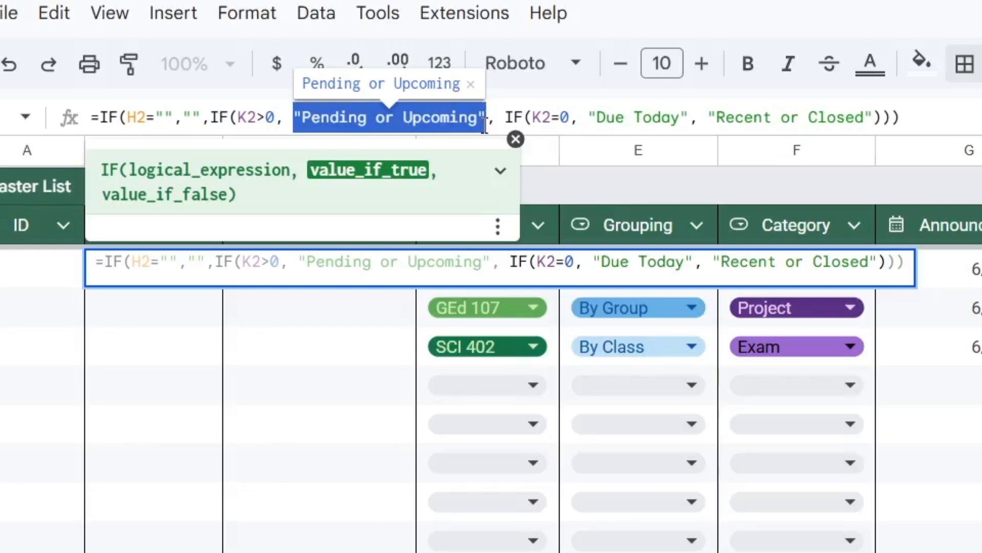
pyautogui.hscroll(5, 511, 409)
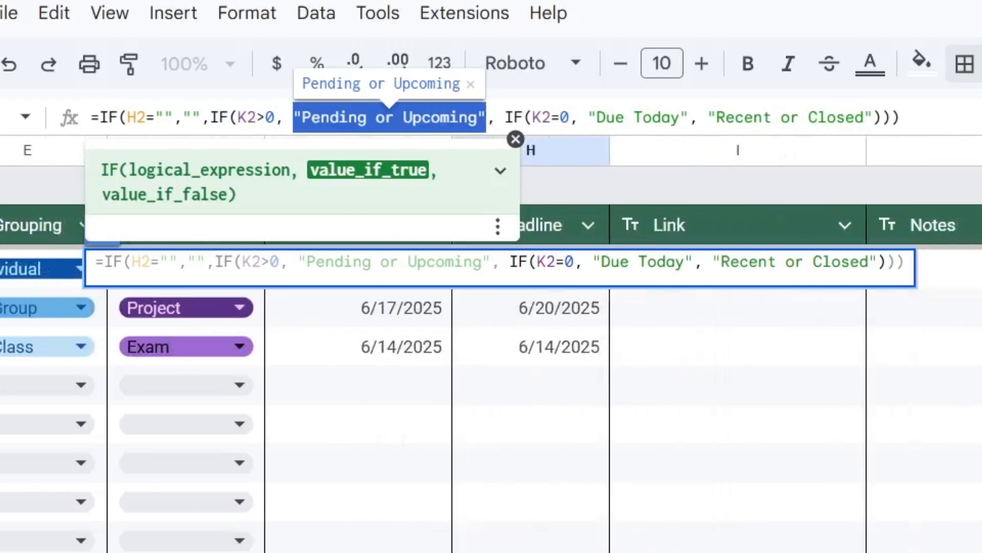
pyautogui.press('BackSpace')
pyautogui.write('IF()')
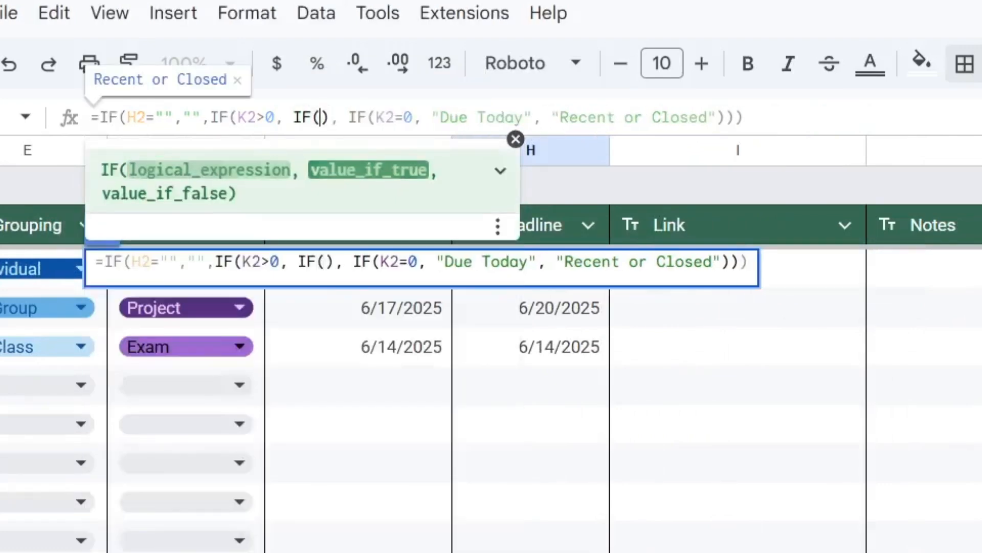
pyautogui.press('Left')
pyautogui.write('K2<7')
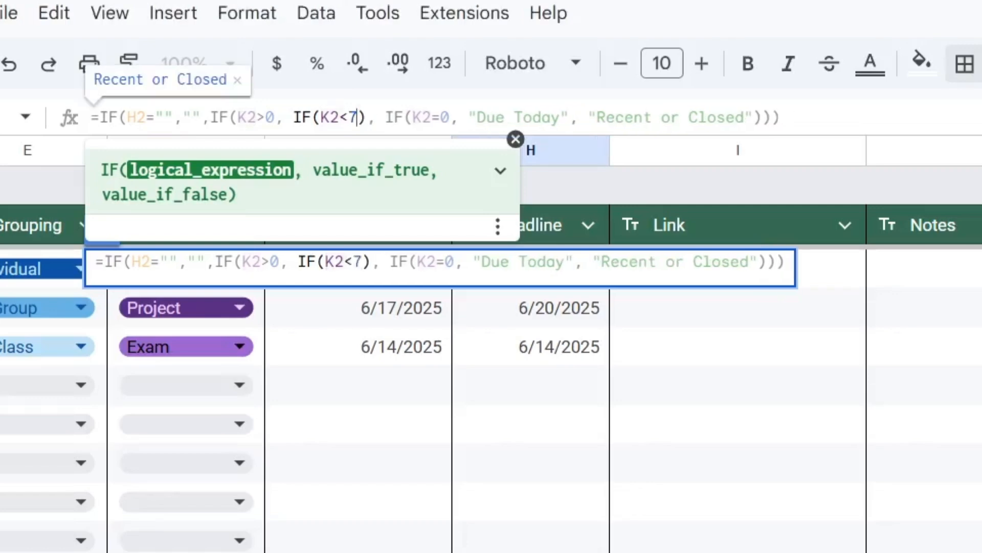
pyautogui.write(', ')
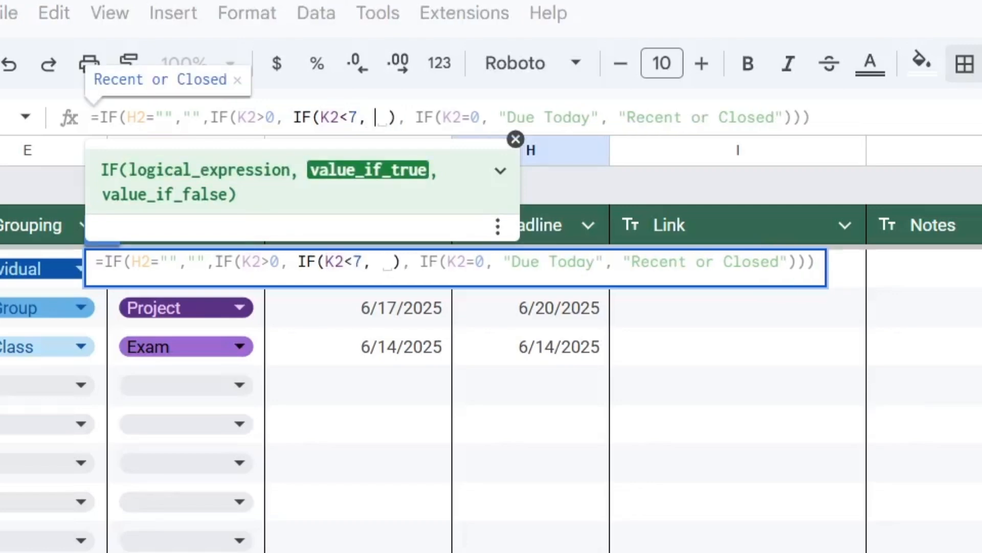
pyautogui.write('"')
pyautogui.write('Pending"')
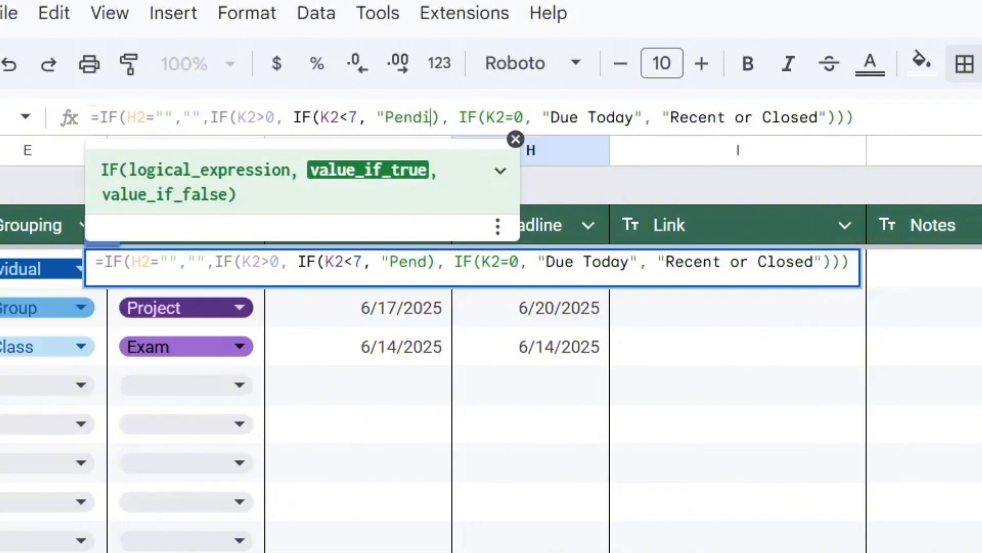
pyautogui.write(', "')
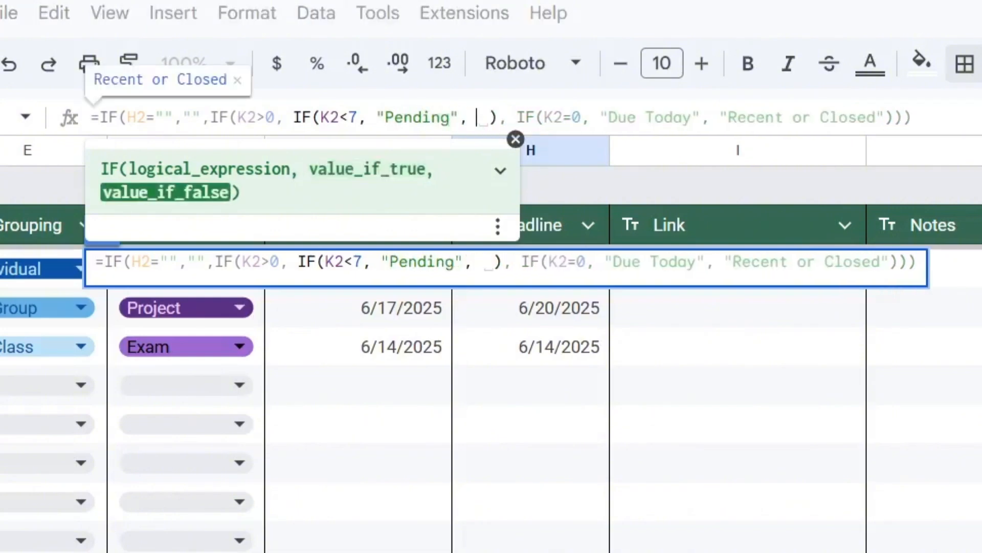
pyautogui.write('Upcoming"')
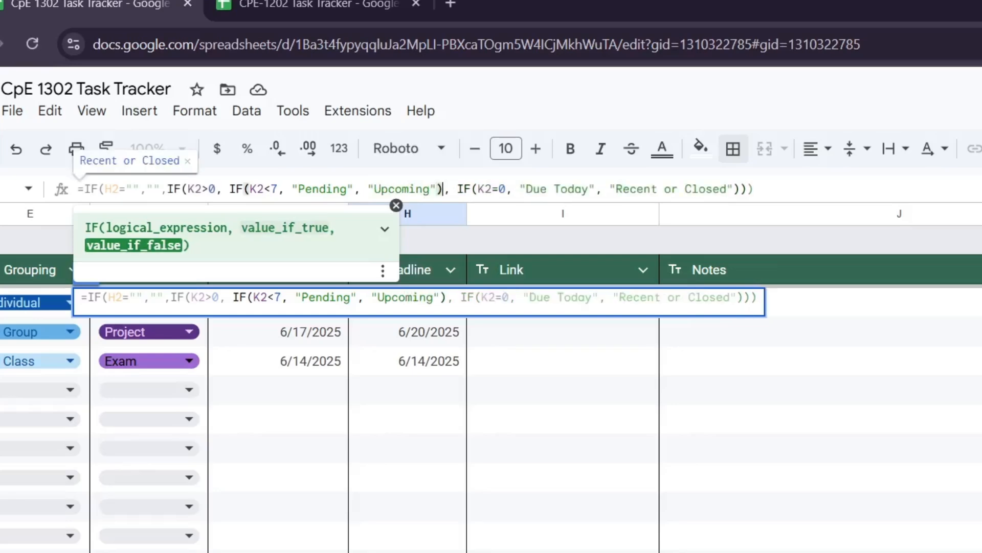
# Step: Replace the false value of the Status formula's K2=0 test with a nested IF testing K2<-3
pyautogui.press('Right')
pyautogui.press('Right')
pyautogui.press('Right')
pyautogui.press('Right')
pyautogui.press('Right')
pyautogui.press('Right')
pyautogui.press('Right')
pyautogui.press('Right')
pyautogui.press('Right')
pyautogui.press('Right')
pyautogui.press('Right')
pyautogui.press('Right')
pyautogui.press('Right')
pyautogui.press('Right')
pyautogui.press('Right')
pyautogui.press('Right')
pyautogui.press('Right')
pyautogui.press('Right')
pyautogui.press('Right')
pyautogui.press('Right')
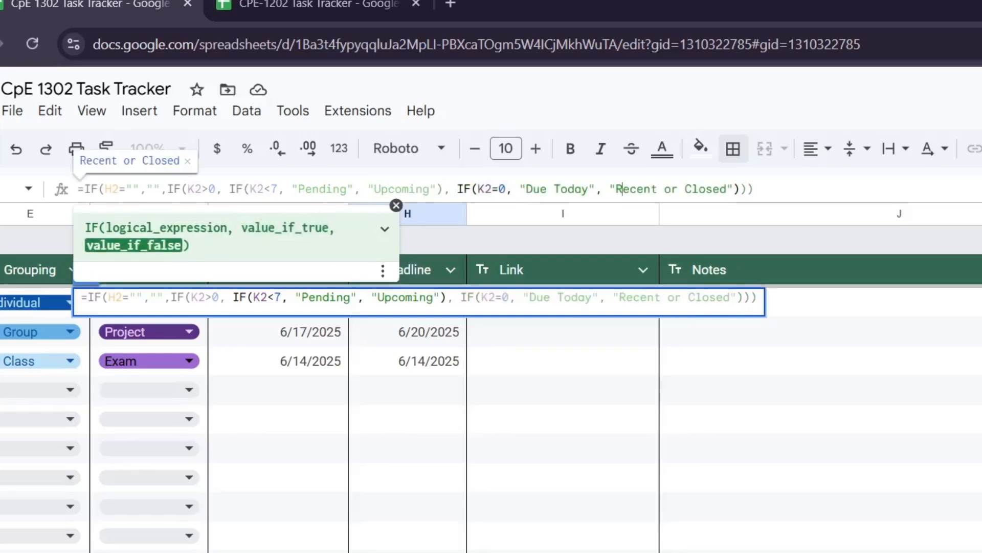
pyautogui.hotkey('shift', 'Right')
pyautogui.hotkey('shift', 'Right')
pyautogui.hotkey('shift', 'Right')
pyautogui.hotkey('shift', 'Right')
pyautogui.hotkey('shift', 'Right')
pyautogui.hotkey('shift', 'Right')
pyautogui.hotkey('shift', 'Right')
pyautogui.hotkey('shift', 'Right')
pyautogui.hotkey('shift', 'Right')
pyautogui.hotkey('shift', 'Right')
pyautogui.hotkey('shift', 'Right')
pyautogui.hotkey('shift', 'Right')
pyautogui.hotkey('shift', 'Right')
pyautogui.hotkey('shift', 'Right')
pyautogui.hotkey('shift', 'Right')
pyautogui.hotkey('shift', 'Right')
pyautogui.hotkey('shift', 'Right')
pyautogui.hotkey('shift', 'Right')
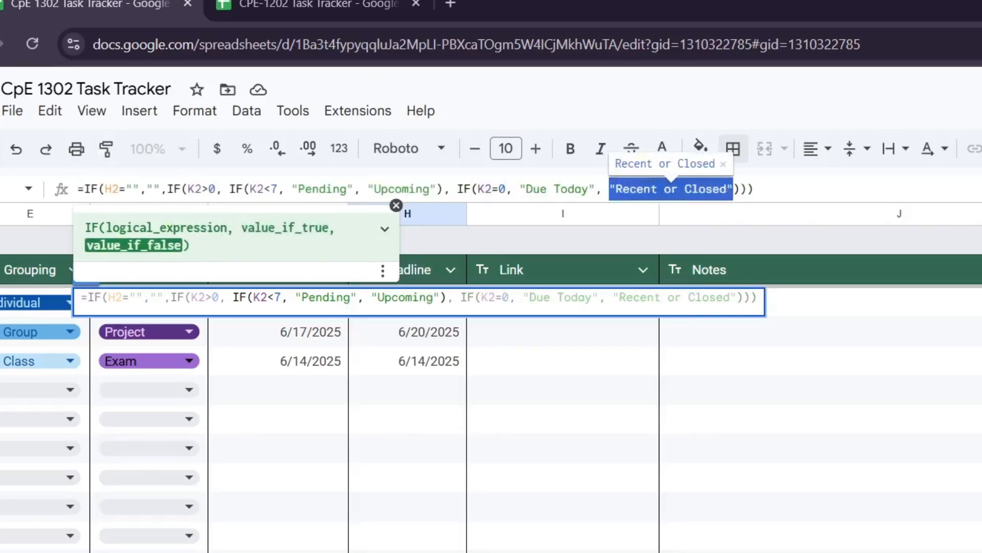
pyautogui.write('IF()')
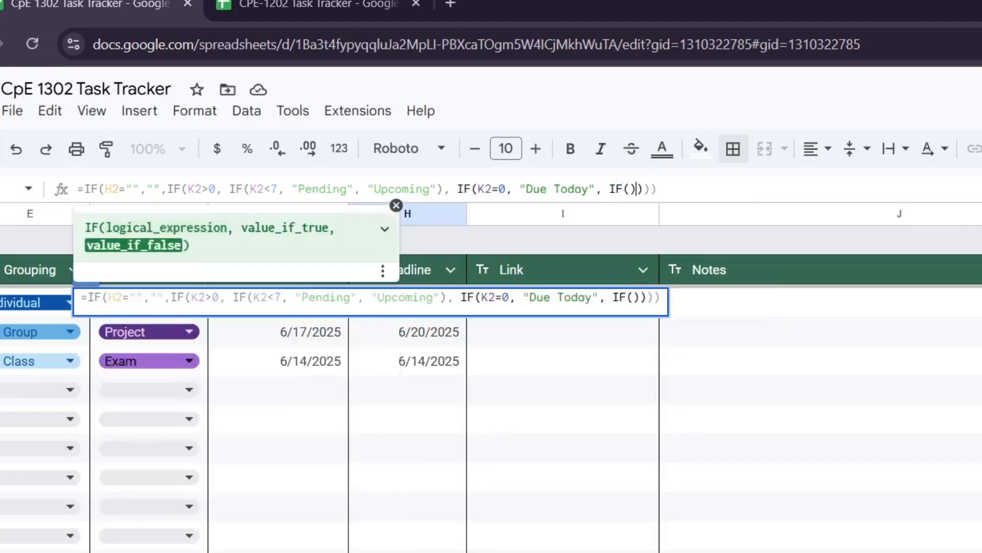
pyautogui.press('Left')
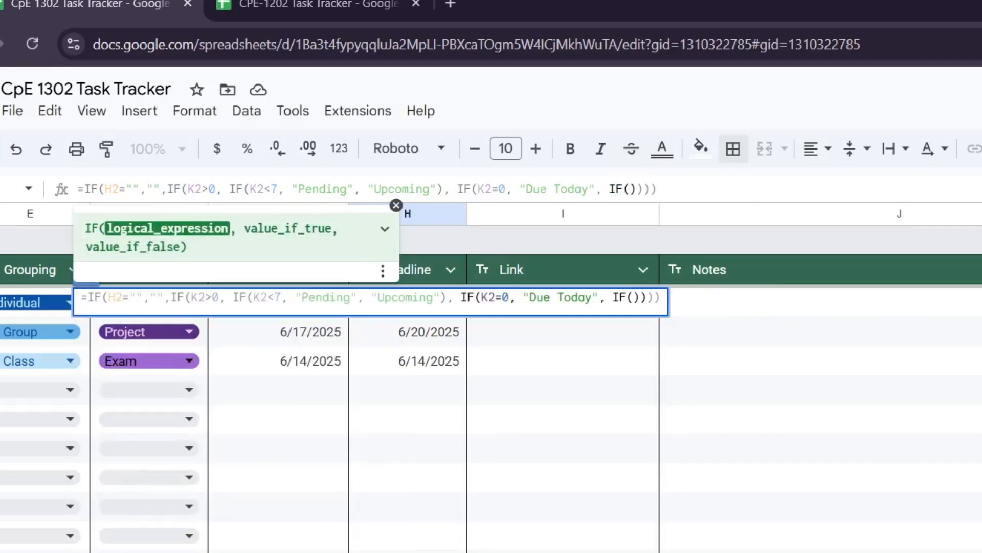
pyautogui.write('K2')
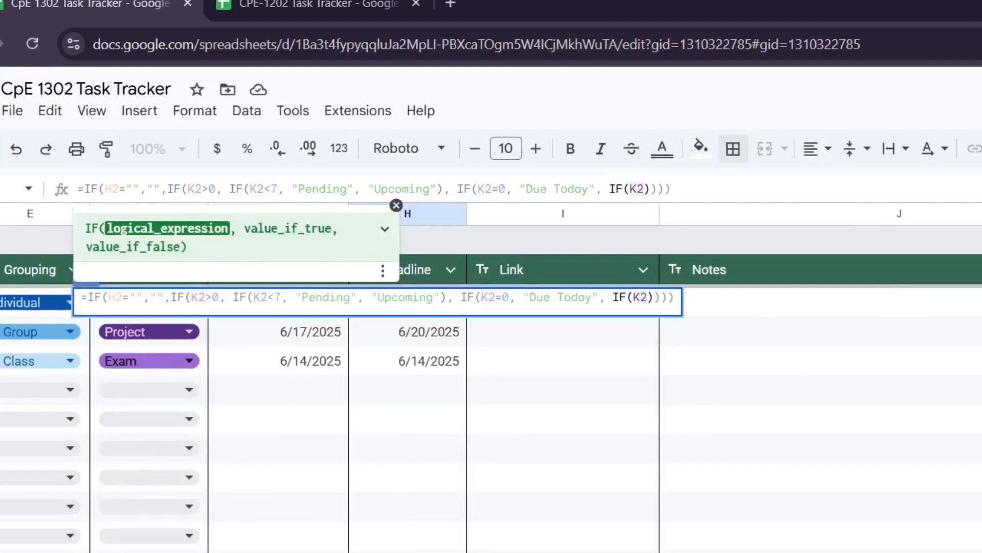
pyautogui.write('<-3')
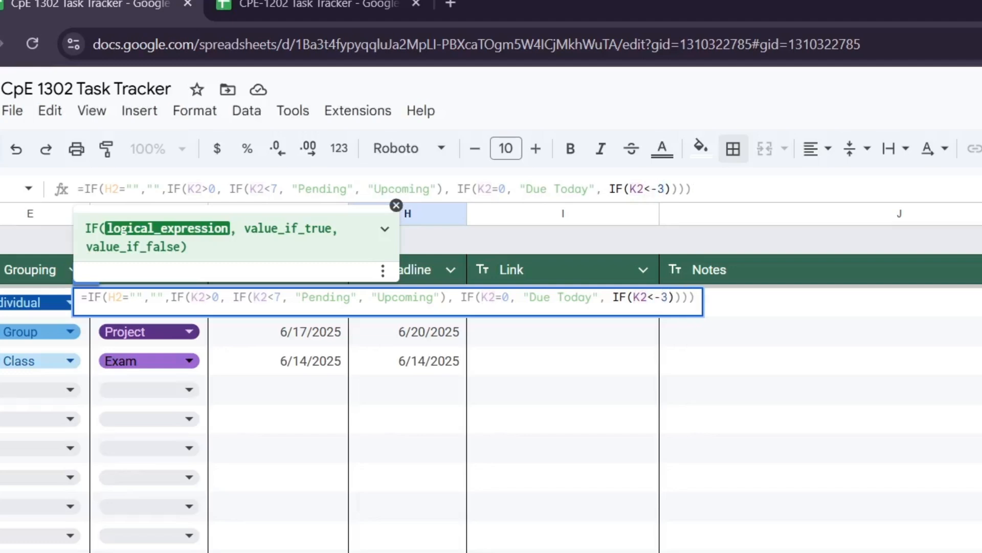
# Step: Set "Recent" and "Closed" as the true and false results of the K2<-3 test and commit the Status formula
pyautogui.write(', ')
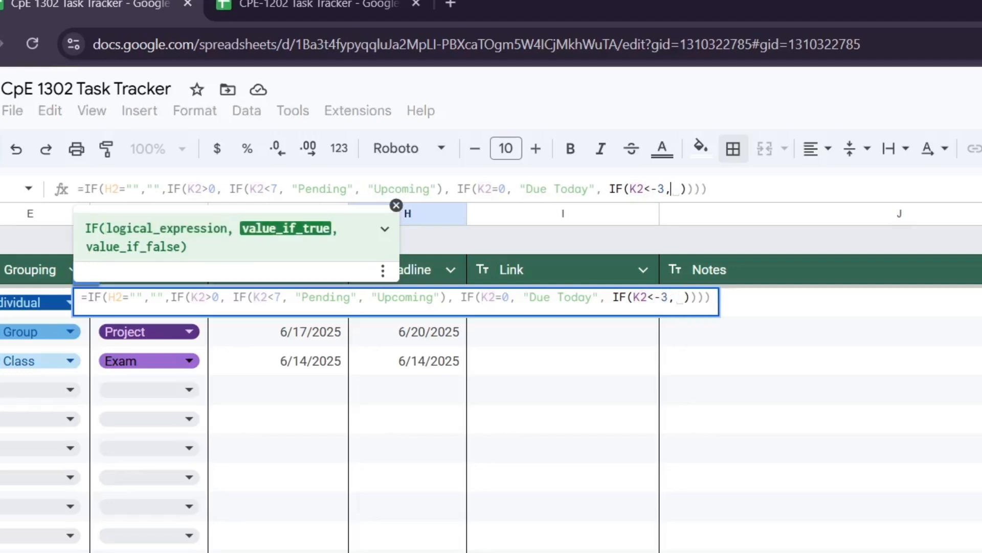
pyautogui.write(' "Recent"')
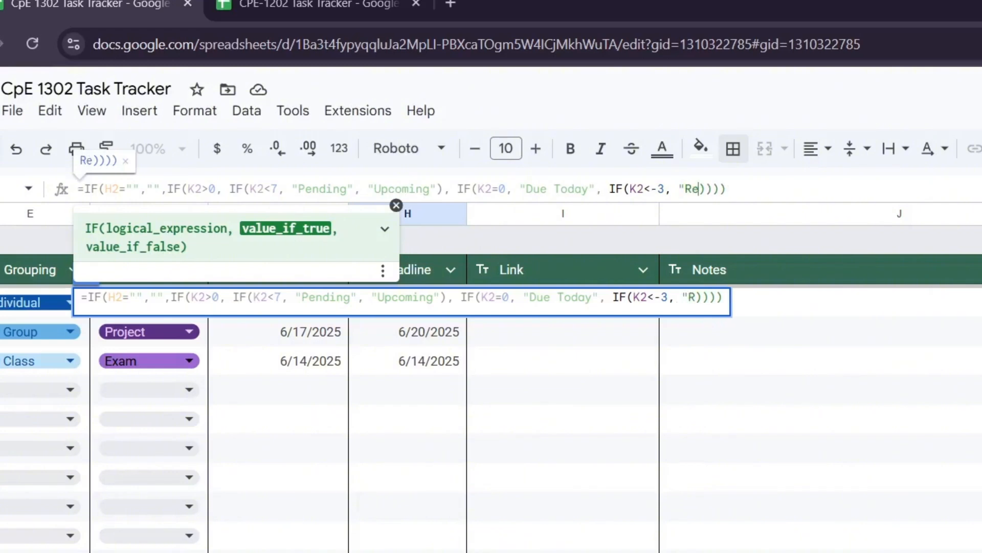
pyautogui.write(', "')
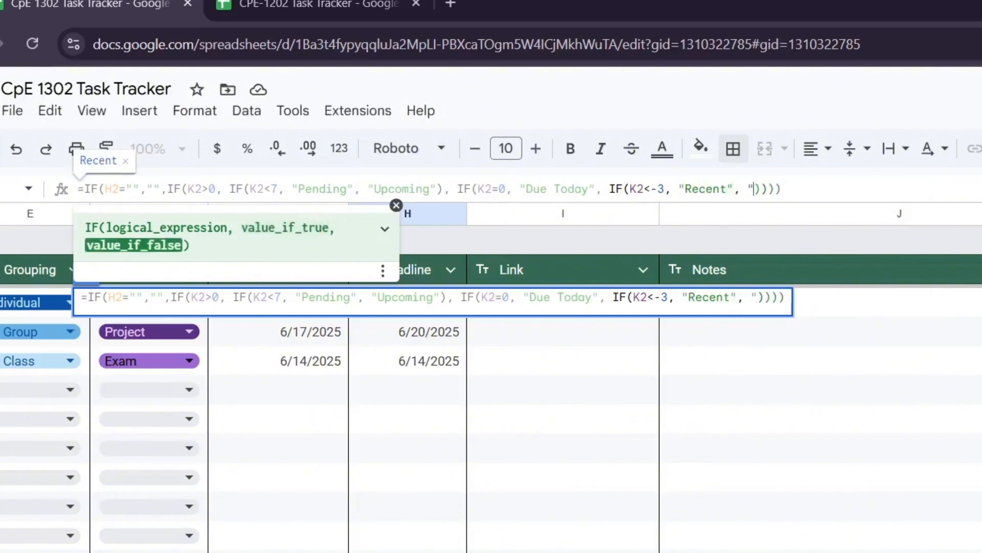
pyautogui.write('Closed"')
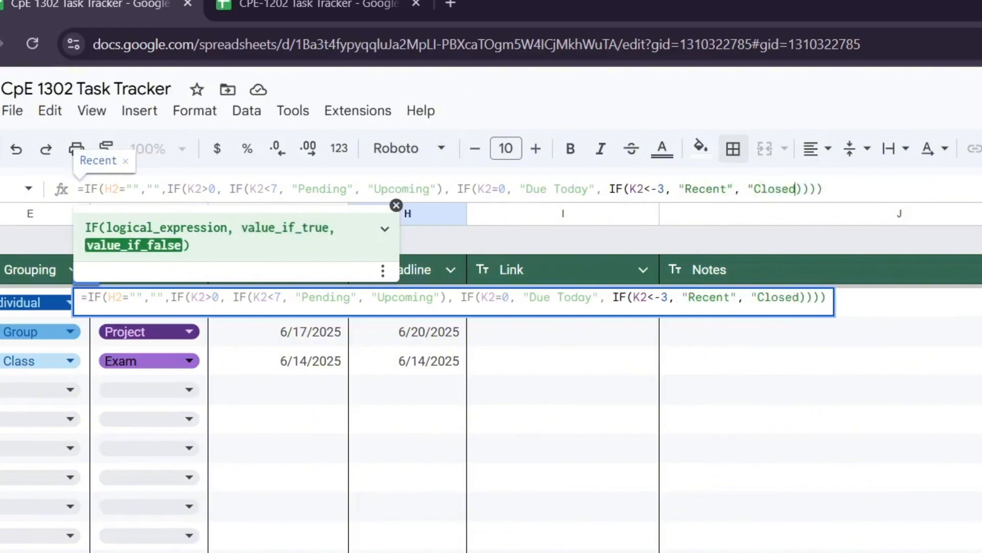
pyautogui.press('Return')
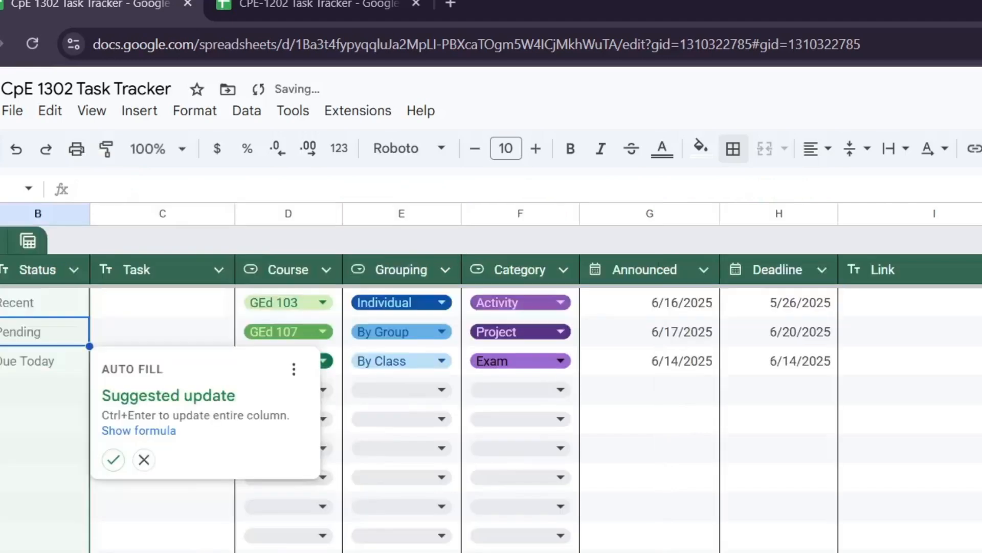
# Step: Fill the first row's Status formula down the rest of the Status column
pyautogui.click(674, 534)
pyautogui.click(66, 311)
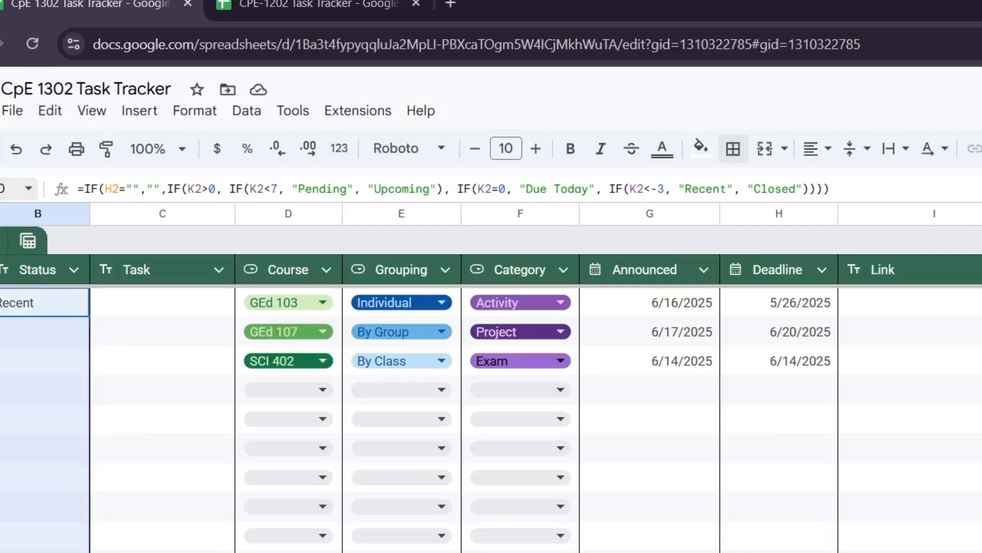
pyautogui.doubleClick(90, 317)
pyautogui.click(123, 333)
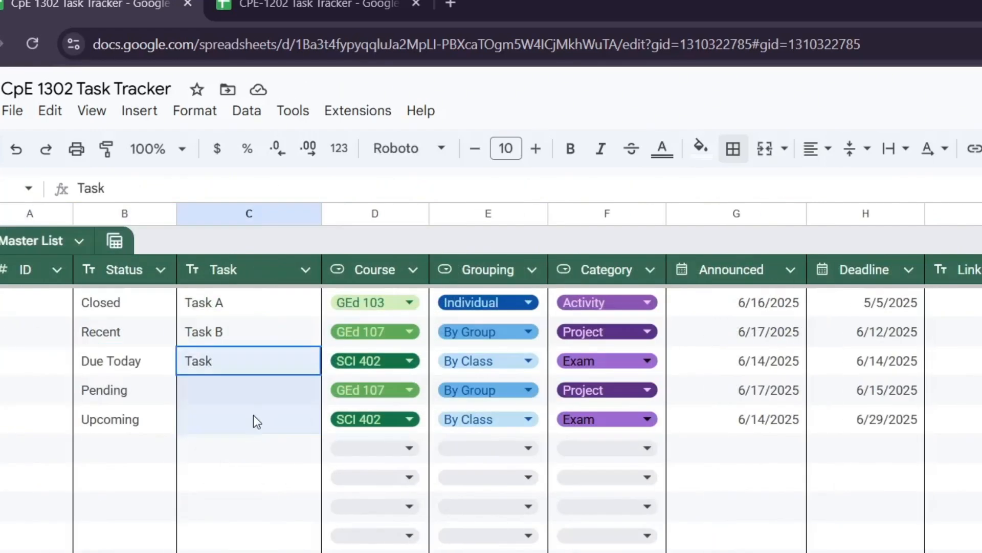
# Step: Fill "Task" down to the fifth row of the Task column and name the last three entries Task C, Task D and Task E
pyautogui.keyDown('shift'); pyautogui.click(252, 415); pyautogui.keyUp('shift')
pyautogui.hotkey('ctrl', 'd')
pyautogui.doubleClick(256, 361)
pyautogui.write('V')
pyautogui.press('BackSpace')
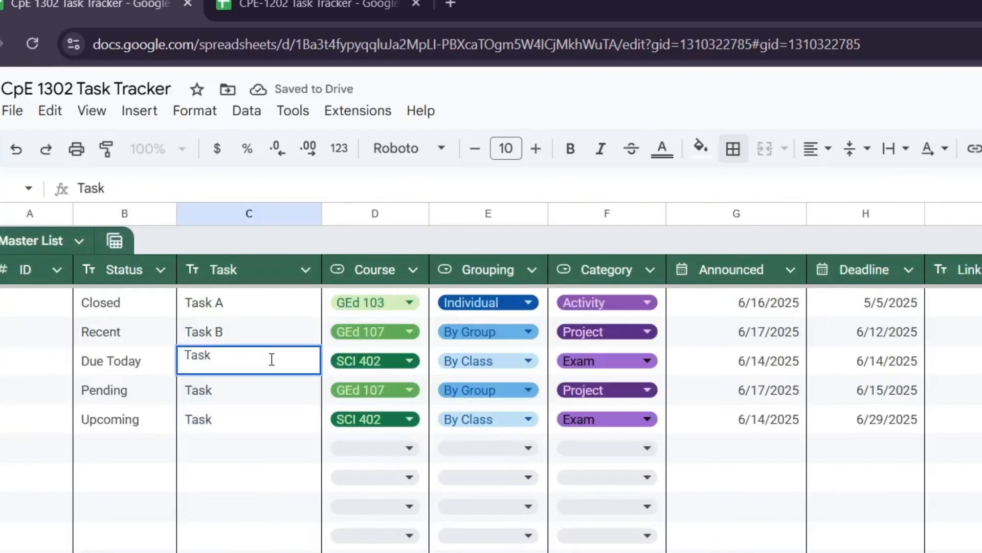
pyautogui.write('C')
pyautogui.doubleClick(253, 387)
pyautogui.write('D')
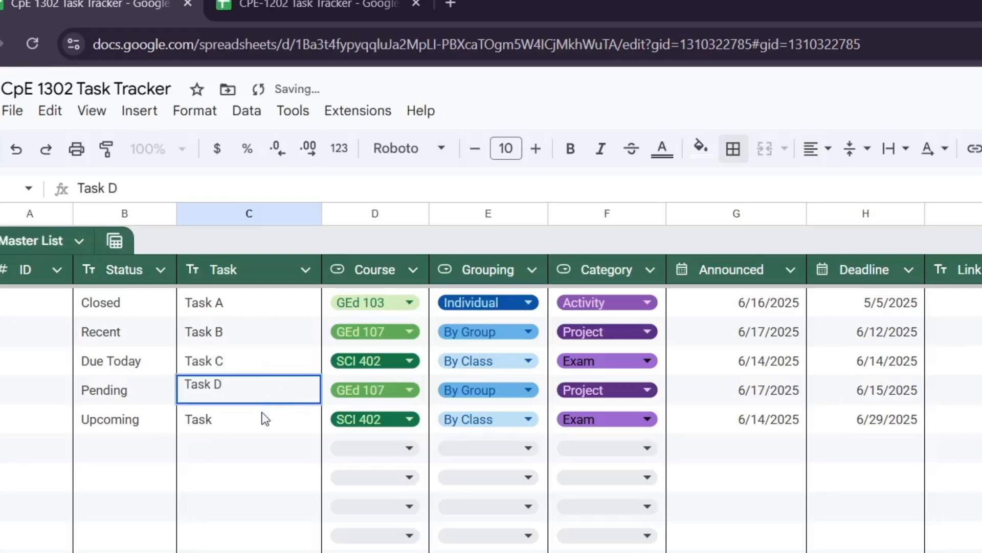
pyautogui.doubleClick(260, 417)
pyautogui.write('E')
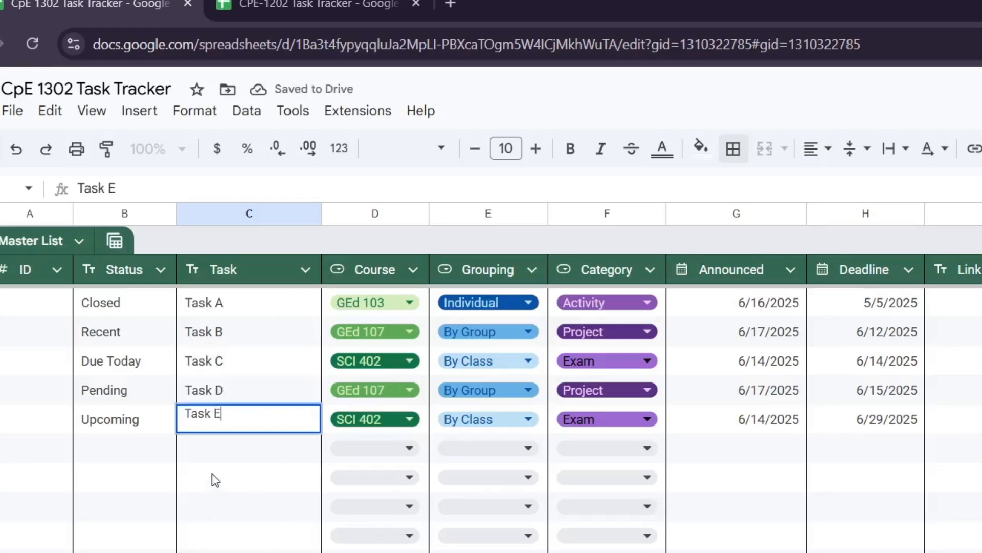
pyautogui.click(211, 473)
# Step: Replace the "Pending" result in the first row's Status formula with an empty CONCATENATE function
pyautogui.doubleClick(139, 309)
pyautogui.click(165, 324)
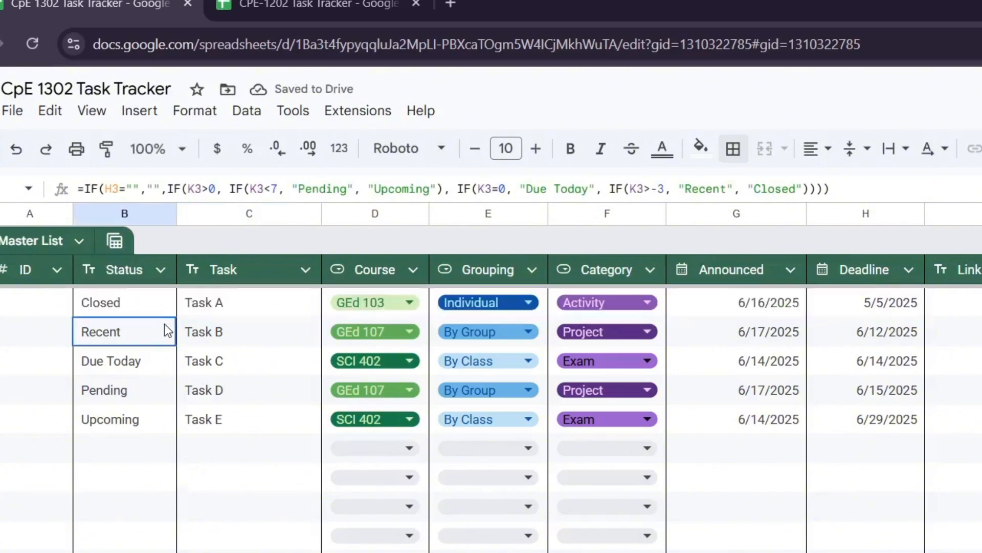
pyautogui.click(152, 299)
pyautogui.click(349, 188)
pyautogui.moveTo(292, 189); pyautogui.dragTo(355, 188)
pyautogui.write('CONCATENATE')
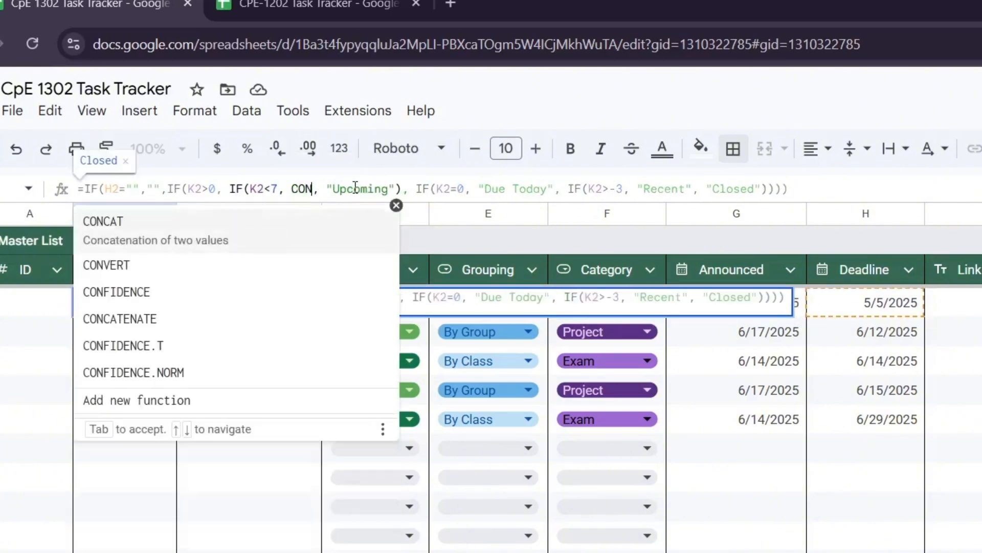
pyautogui.press('Tab')
pyautogui.write(')')
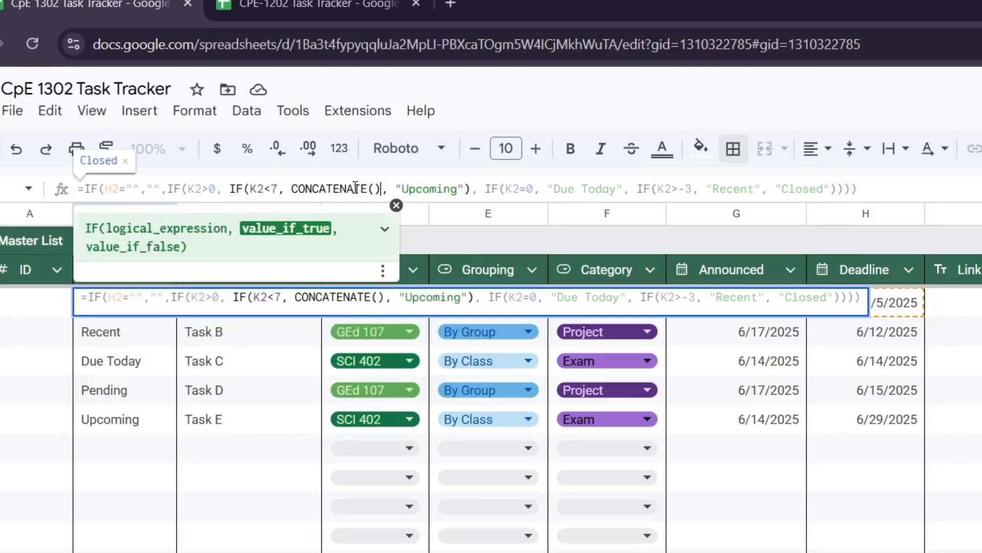
# Step: Enter "Pending " with a trailing space as the first string of the CONCATENATE function
pyautogui.press('Left')
pyautogui.write('"')
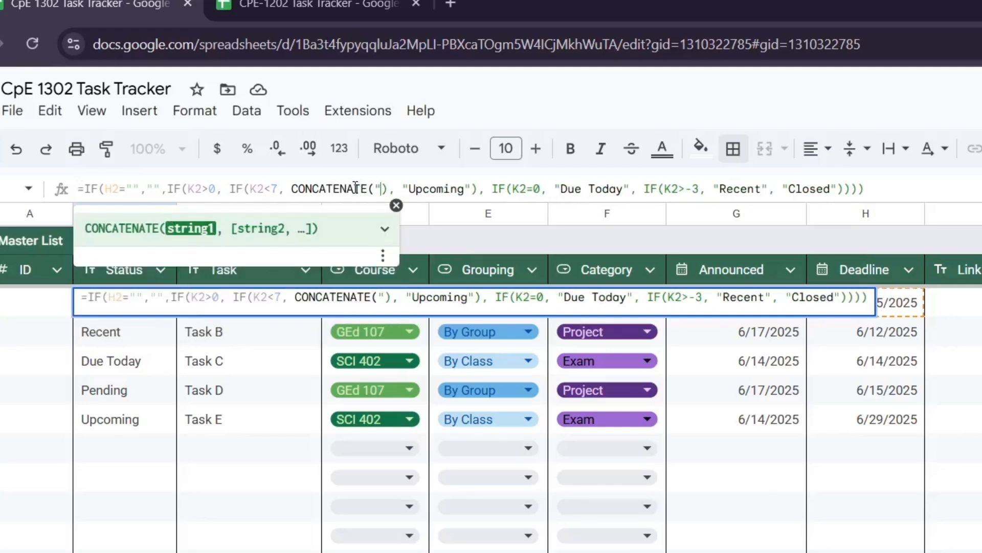
pyautogui.write('Cl')
pyautogui.press('BackSpace')
pyautogui.press('BackSpace')
pyautogui.write('Pending')
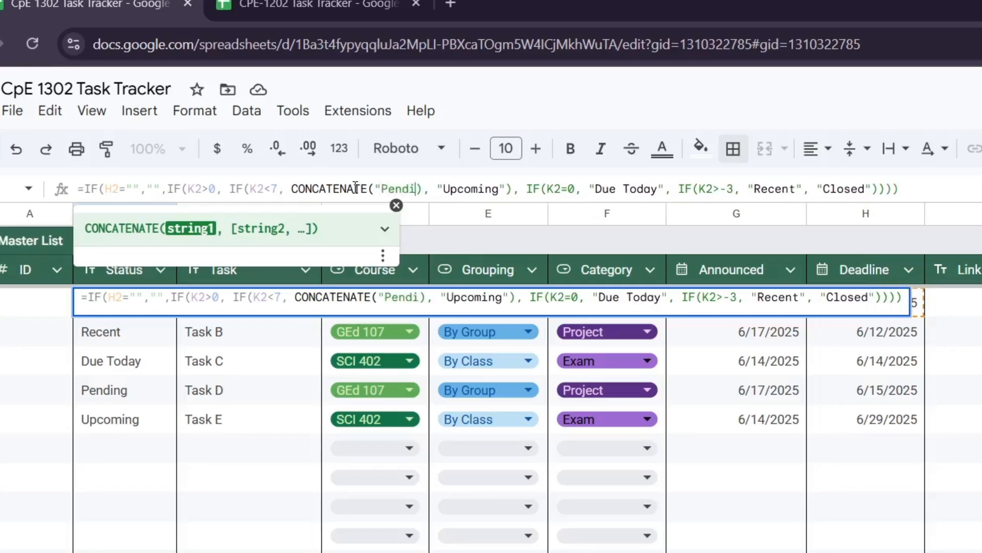
pyautogui.write(' (')
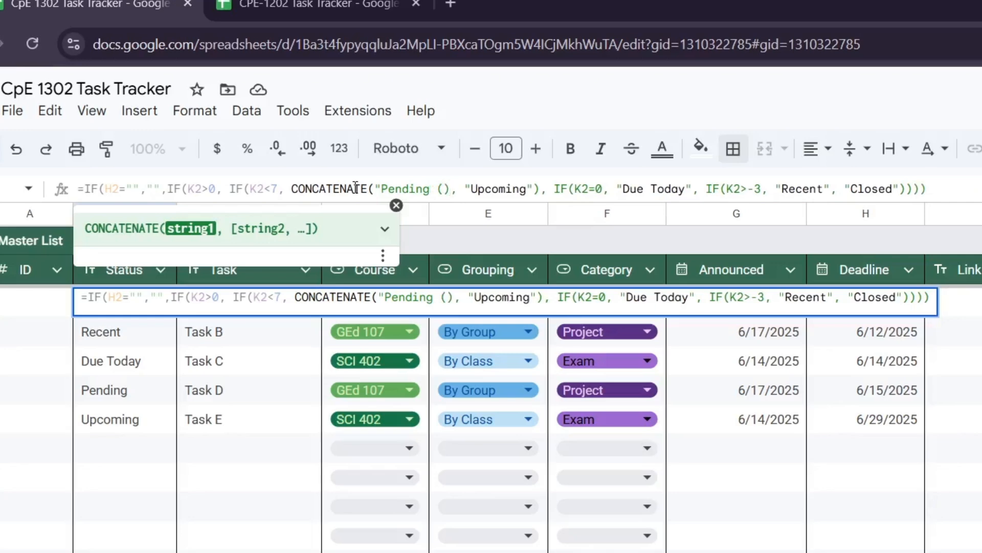
pyautogui.press('Delete')
pyautogui.write('"')
pyautogui.press('BackSpace')
pyautogui.press('BackSpace')
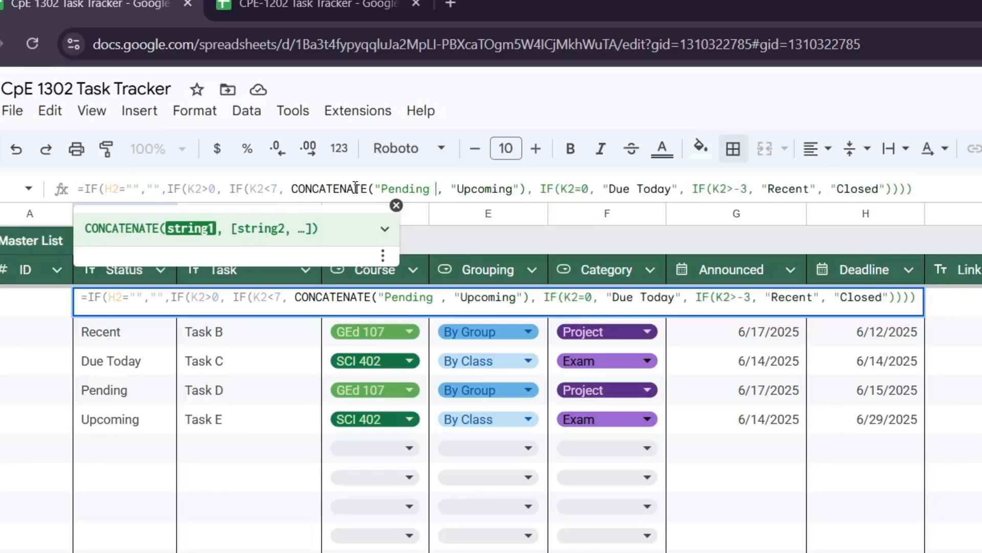
pyautogui.write(')')
pyautogui.press('Left')
pyautogui.write('", ')
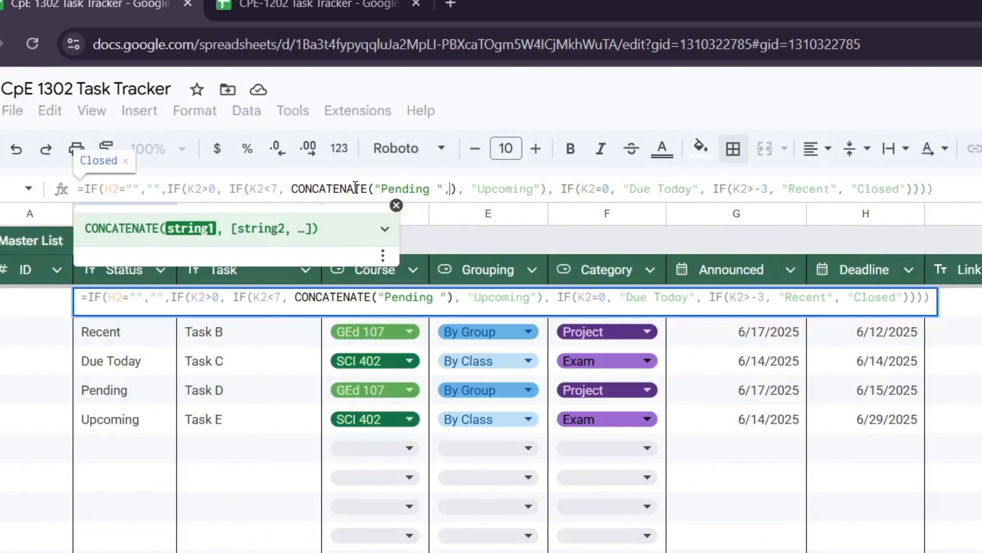
# Step: Add K2 and "d)" as further CONCATENATE strings, extend the first string to "Pending (" and commit the Status formula
pyautogui.write('K2, "')
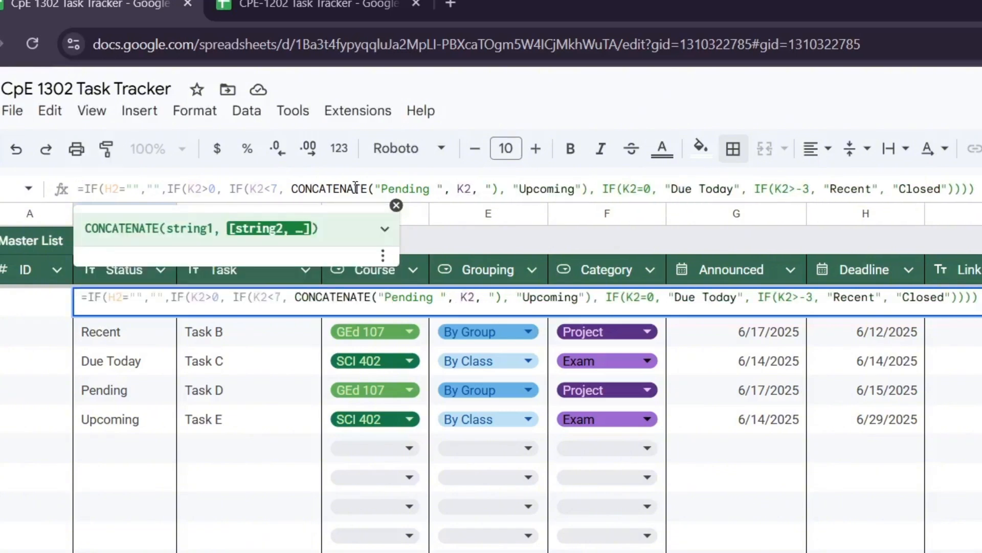
pyautogui.write('d)')
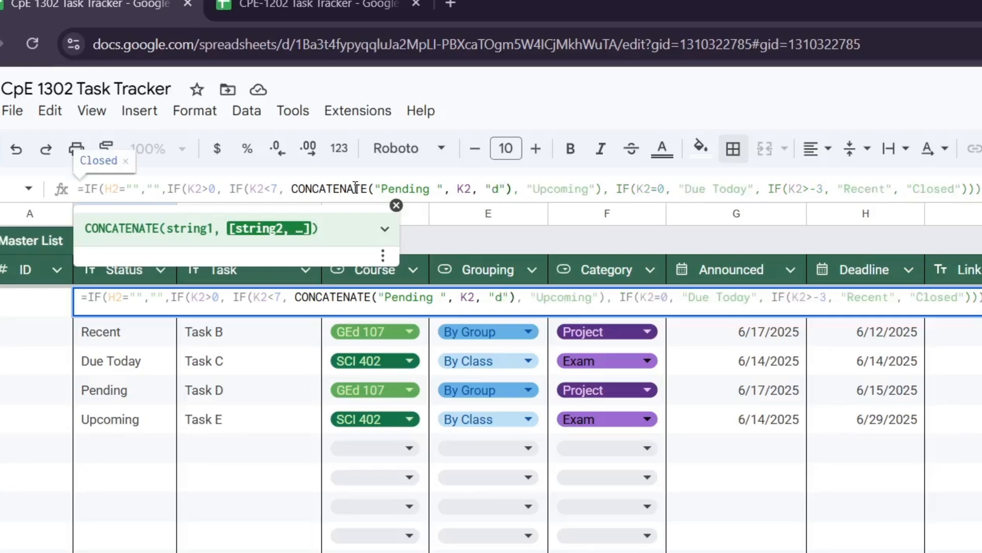
pyautogui.click(439, 189)
pyautogui.write('(')
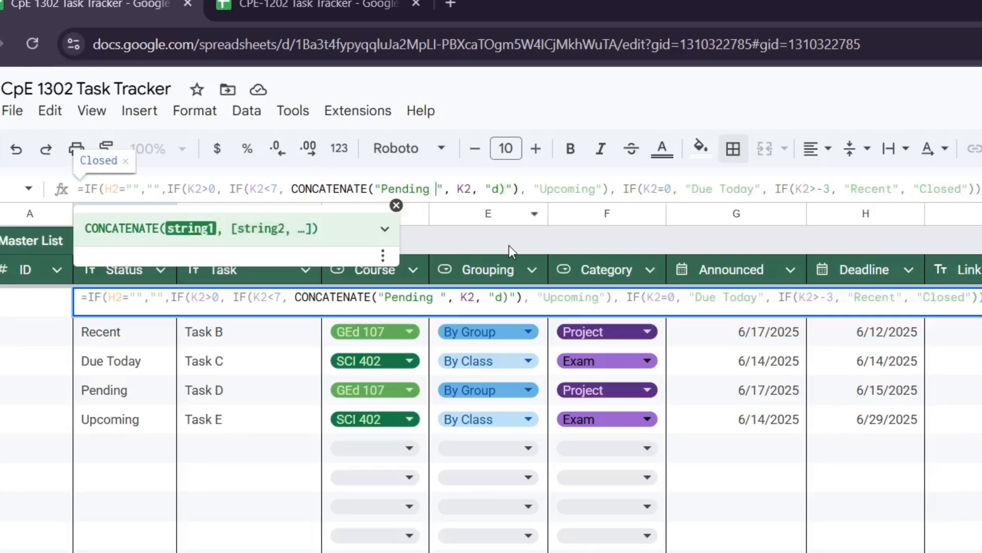
pyautogui.press('Return')
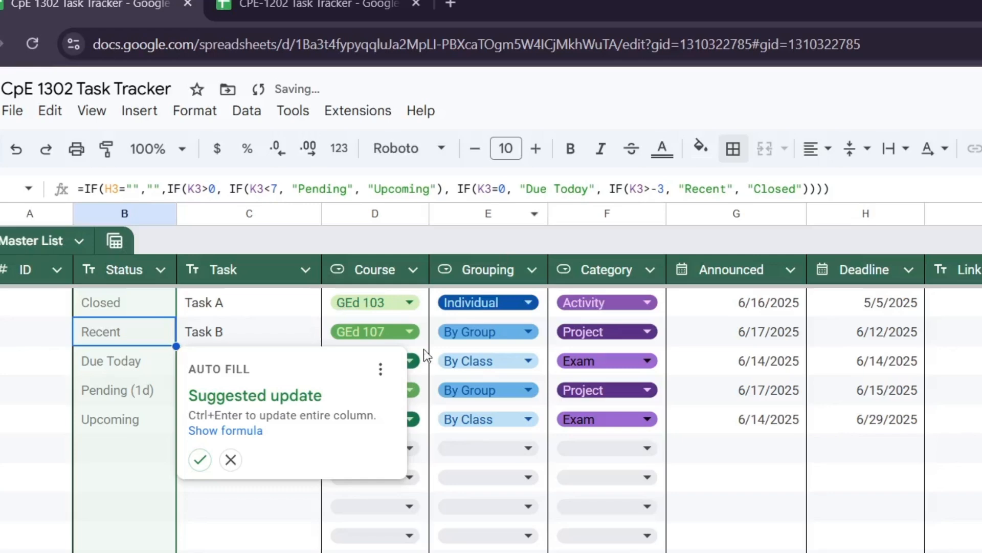
# Step: Apply the suggested update of the Pending label formula to the entire Status column
pyautogui.click(201, 462)
pyautogui.click(165, 430)
pyautogui.click(150, 397)
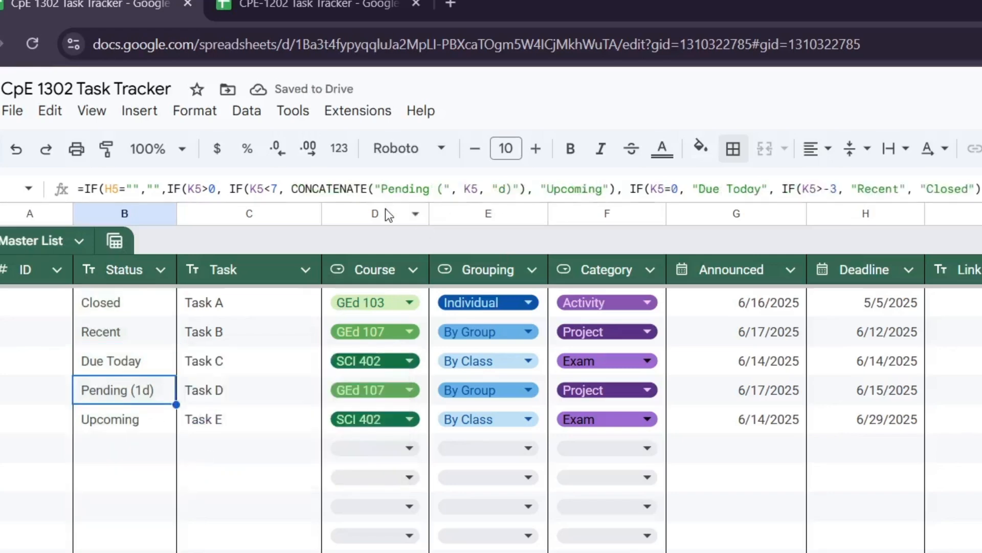
pyautogui.moveTo(293, 189); pyautogui.dragTo(529, 191)
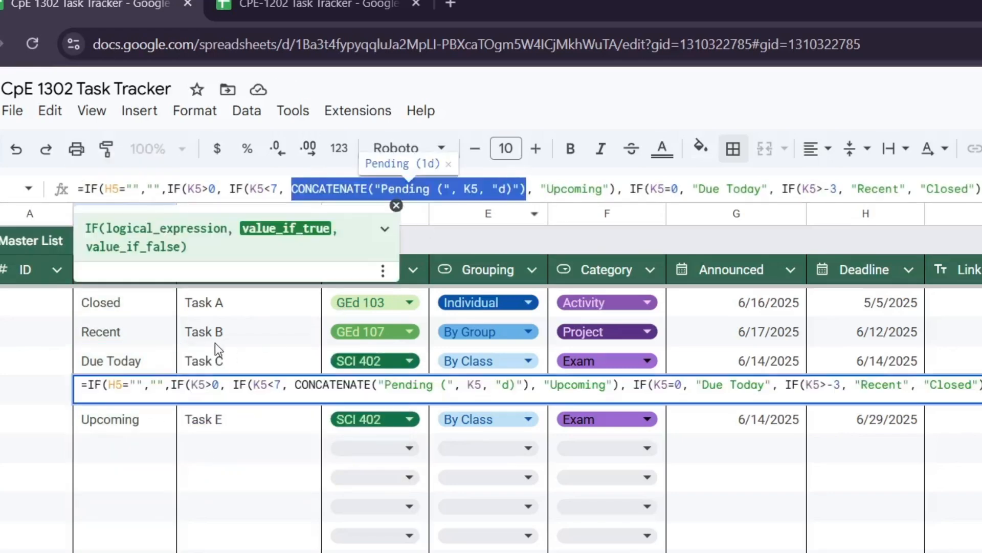
pyautogui.click(152, 298)
pyautogui.press('Escape')
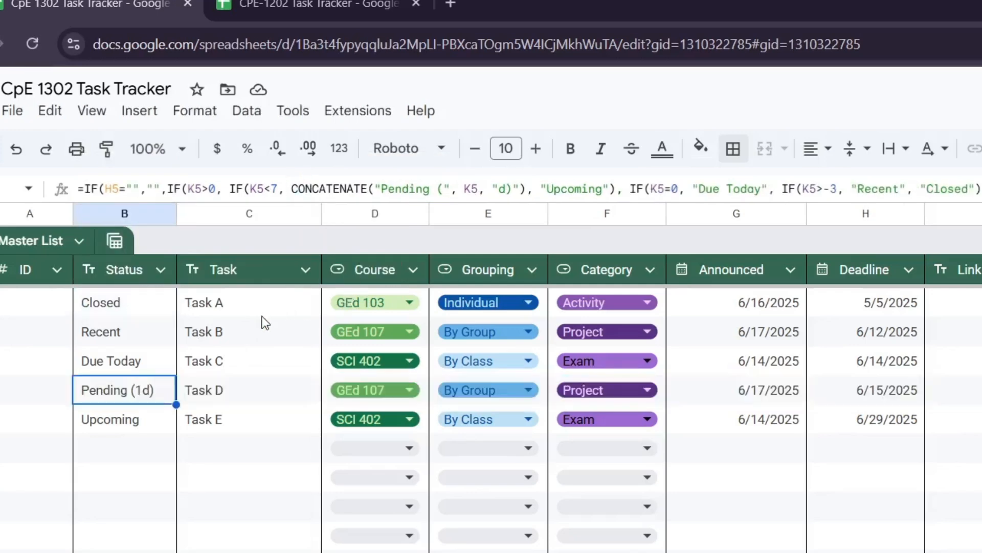
pyautogui.click(130, 305)
pyautogui.moveTo(292, 191); pyautogui.dragTo(526, 191)
pyautogui.click(256, 489)
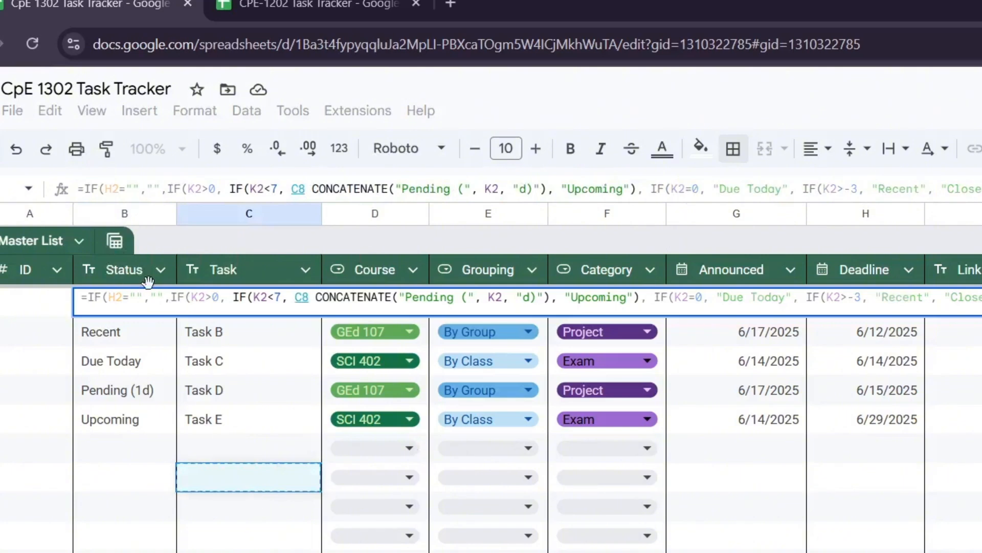
pyautogui.press('Escape')
# Step: Replace the "Upcoming" result in the first row's Status formula with CONCATENATE("Upcoming (", K2, "d)")
pyautogui.click(512, 188)
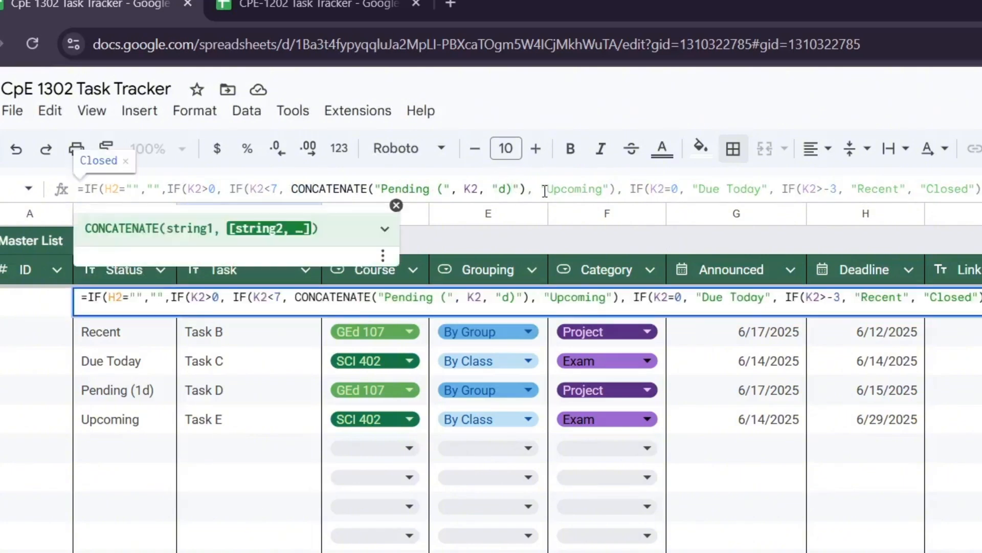
pyautogui.moveTo(540, 189); pyautogui.dragTo(603, 191)
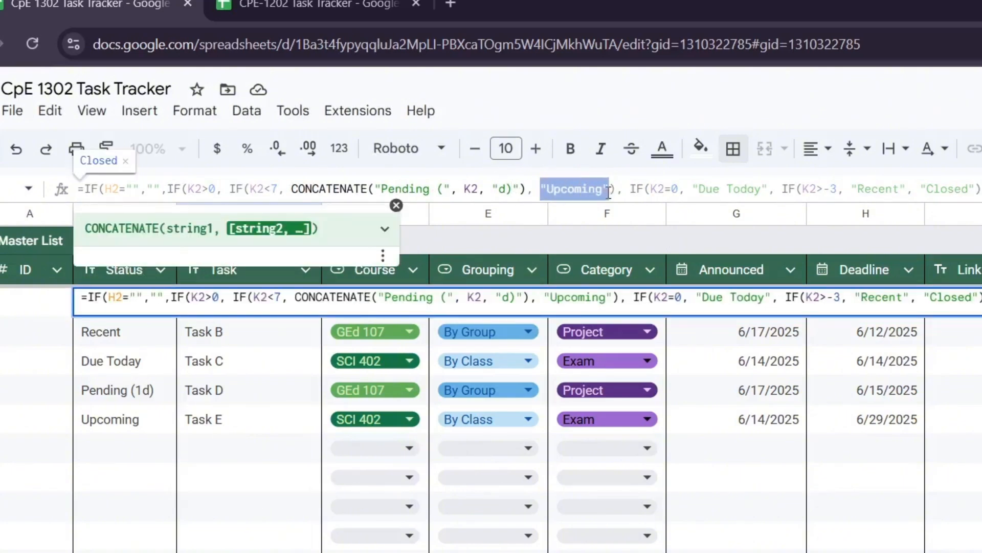
pyautogui.write('CONCATENATE("Pending (", K2, "d)")')
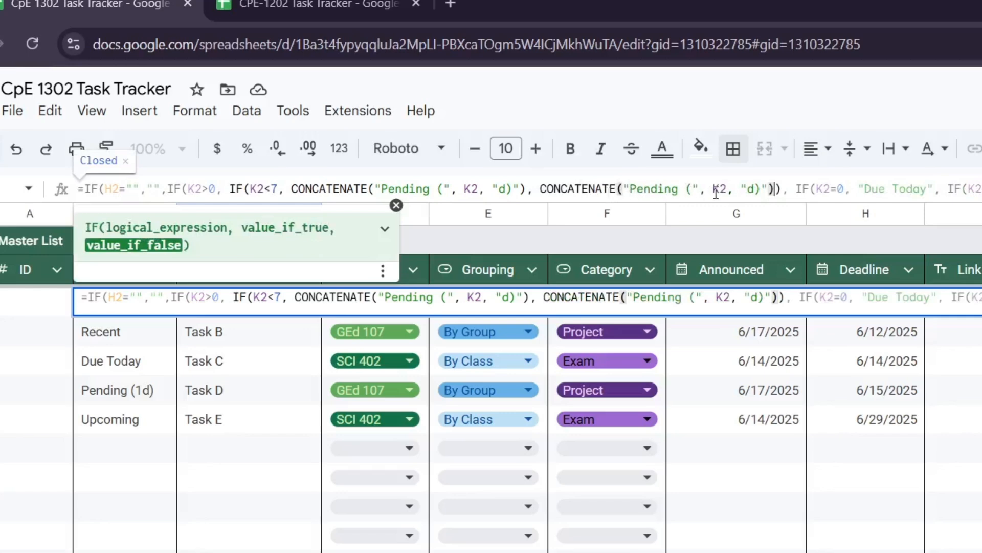
pyautogui.moveTo(680, 190); pyautogui.dragTo(630, 191)
pyautogui.write('Upcoming')
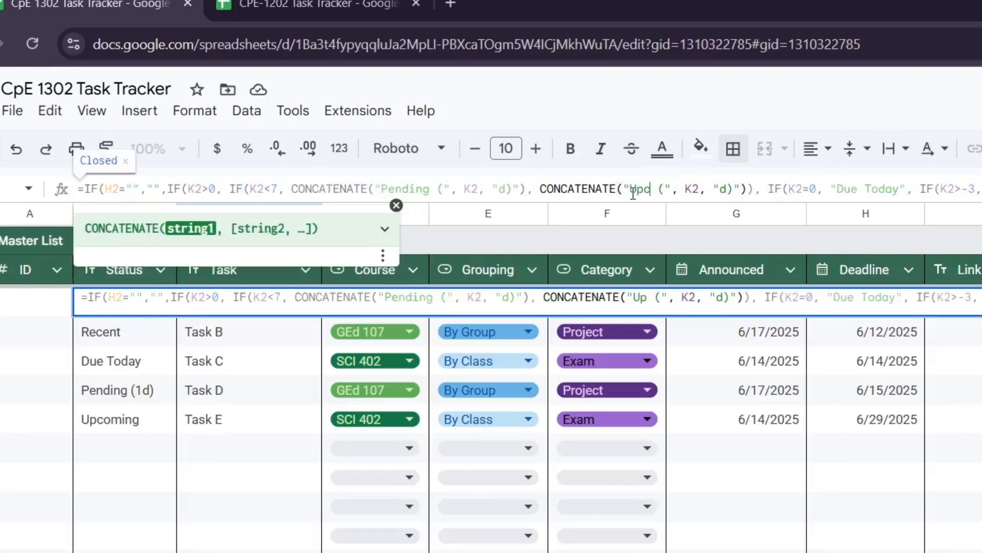
# Step: Give the Recent and Closed results the same CONCATENATE day label using K2 and "d)", and update the entire Status column
pyautogui.click(865, 191)
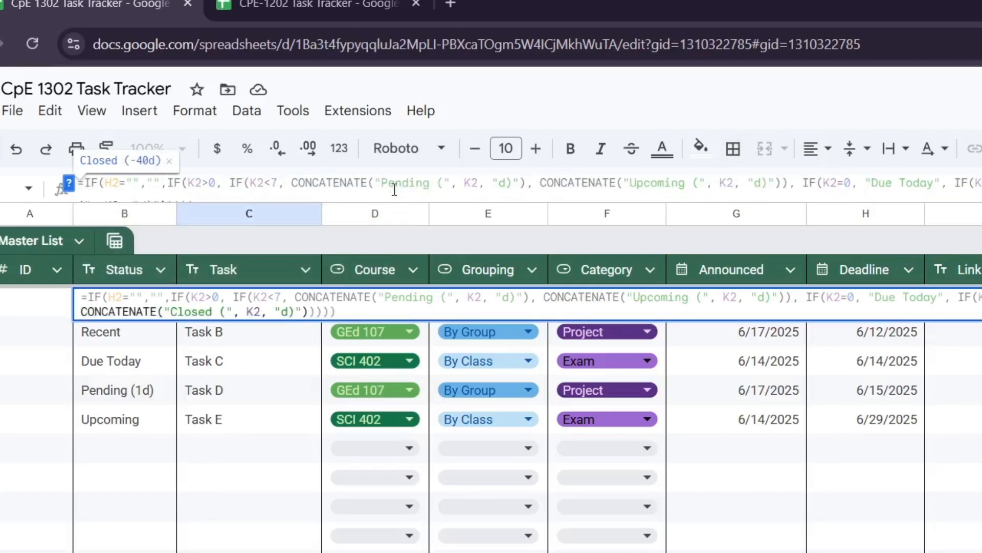
pyautogui.press('Return')
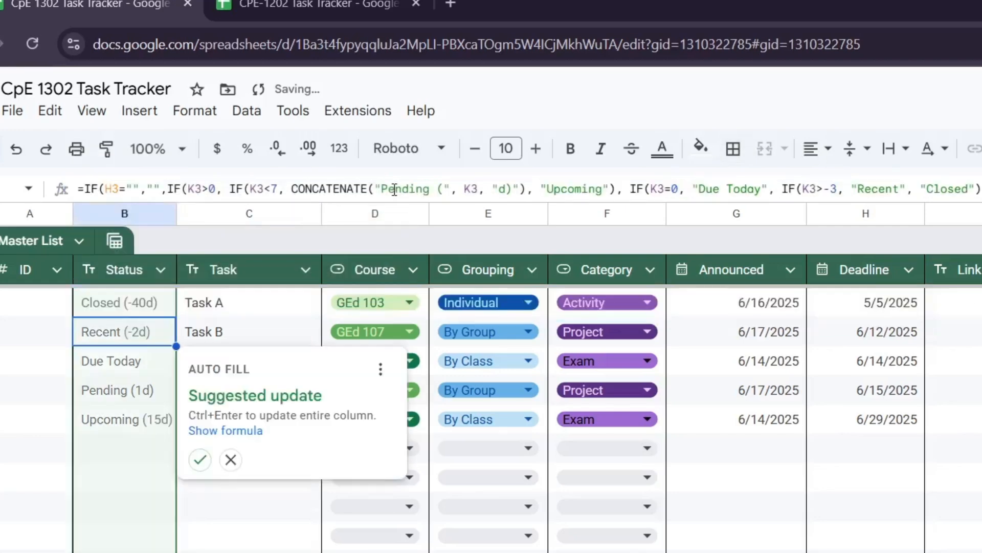
pyautogui.click(199, 459)
pyautogui.click(200, 473)
# Step: Wrap K2 in ABS within the Recent and Closed labels of the first row's Status formula and commit it
pyautogui.moveTo(143, 303); pyautogui.dragTo(167, 334)
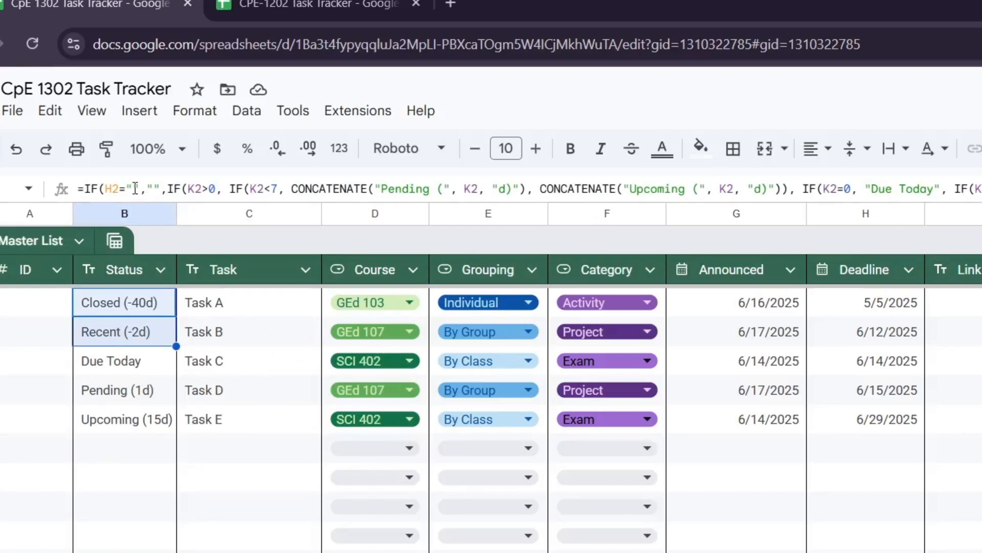
pyautogui.click(471, 189)
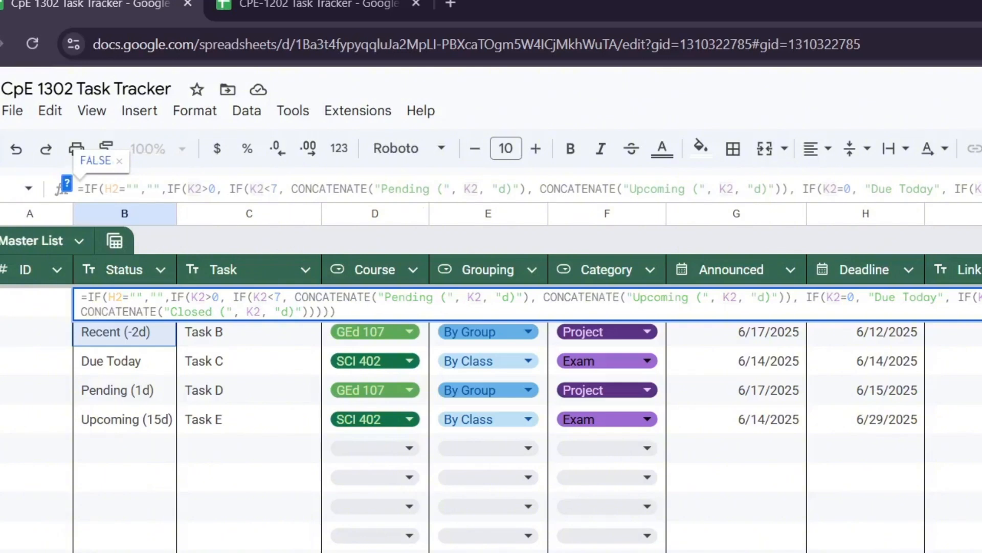
pyautogui.press('Right')
pyautogui.press('Right')
pyautogui.press('Right')
pyautogui.press('Right')
pyautogui.press('Right')
pyautogui.press('Right')
pyautogui.press('Right')
pyautogui.press('Right')
pyautogui.press('Right')
pyautogui.press('Right')
pyautogui.press('Right')
pyautogui.press('Right')
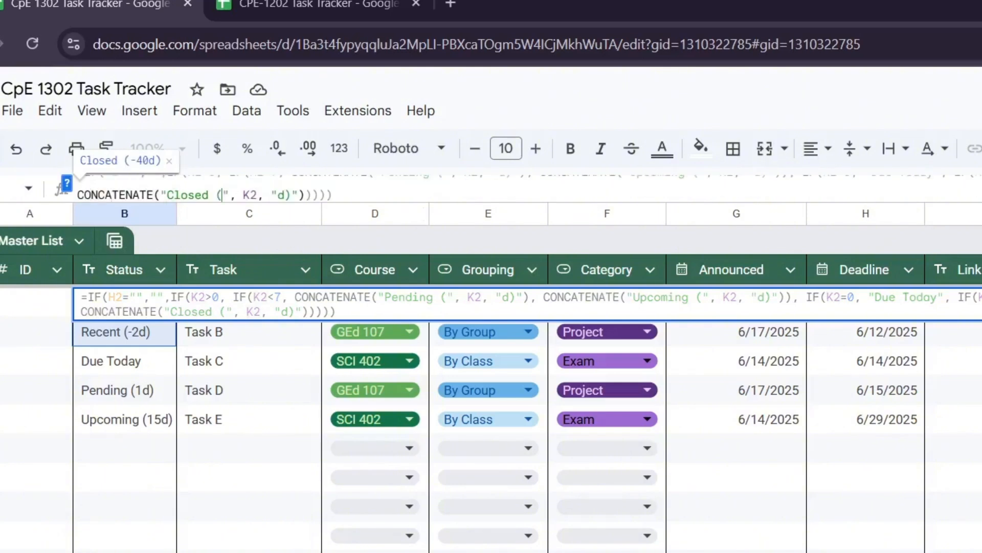
pyautogui.press('Right')
pyautogui.press('Right')
pyautogui.press('Right')
pyautogui.write('ABS(')
pyautogui.press('Right')
pyautogui.press('Right')
pyautogui.write(')')
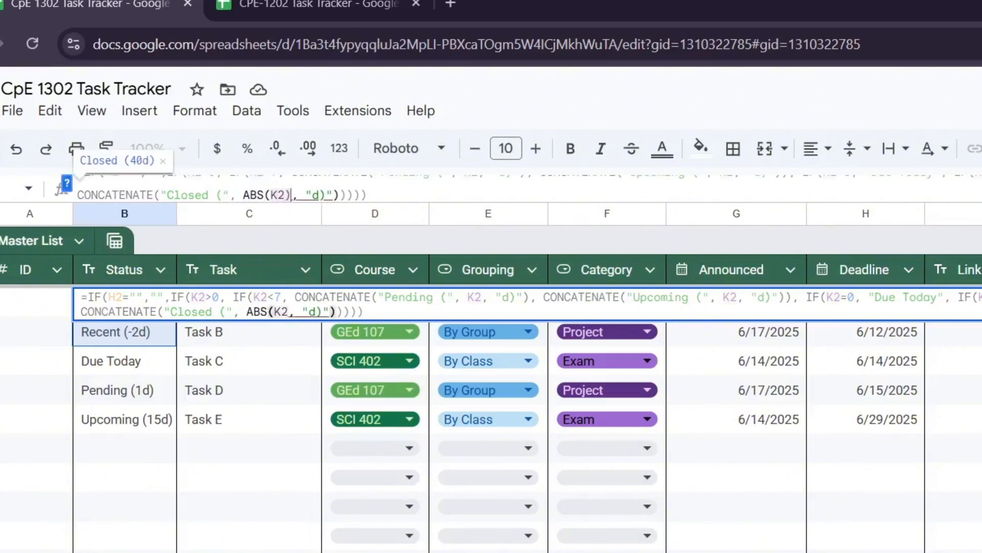
pyautogui.press('Return')
pyautogui.click(252, 361)
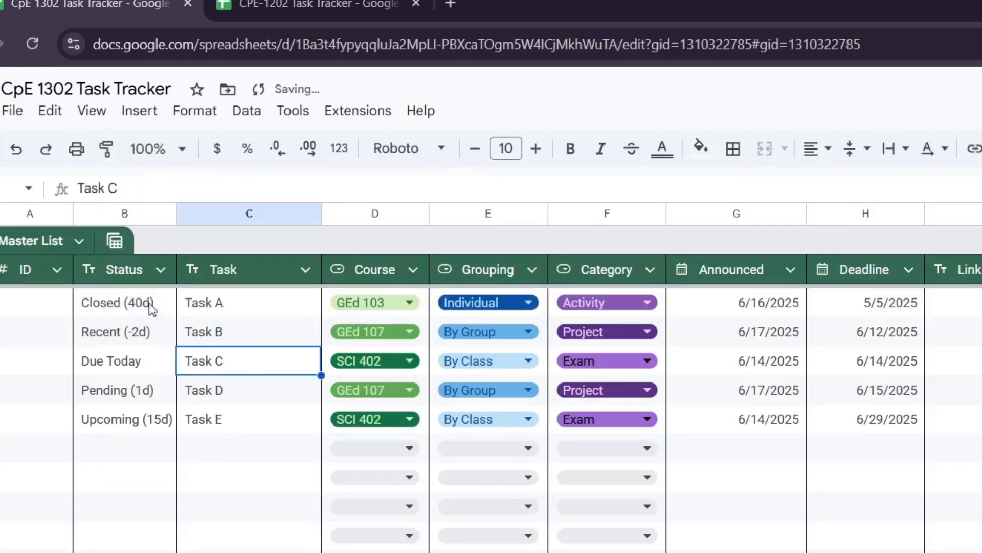
# Step: Fill the first row's ABS-corrected Status formula down the rest of the Status column
pyautogui.click(150, 308)
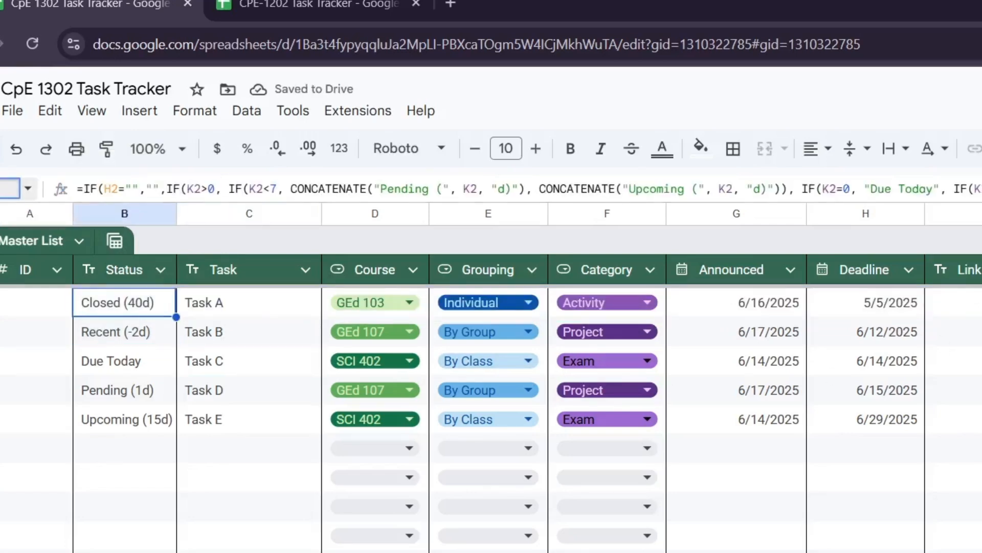
pyautogui.hotkey('ctrl', 'shift', 'Down')
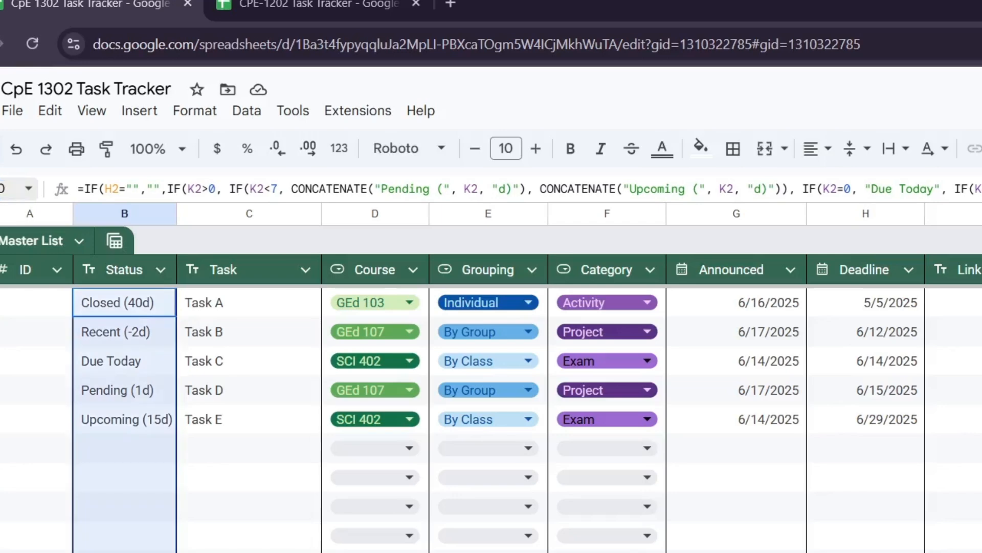
pyautogui.hotkey('ctrl', 'd')
pyautogui.click(203, 547)
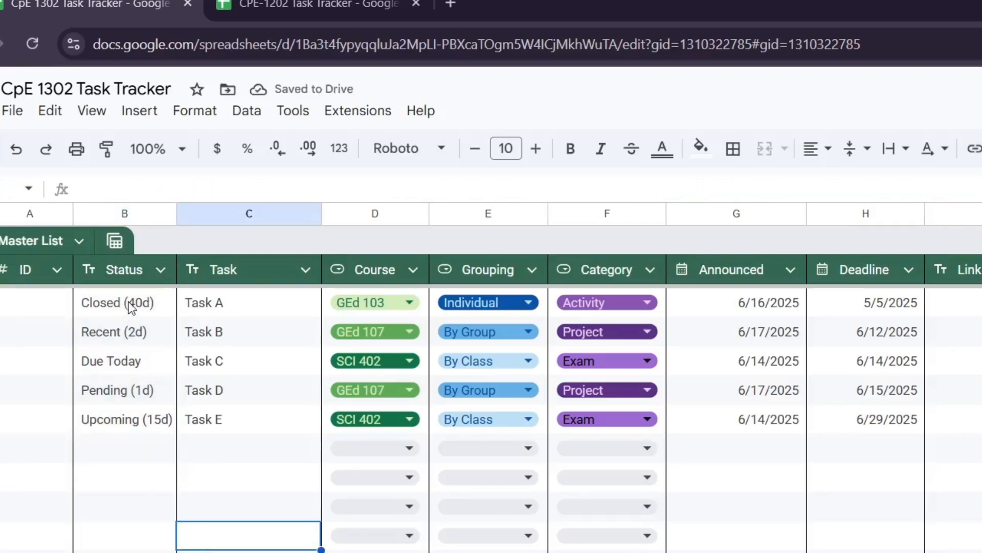
# Step: Widen the Status column slightly and right-align its entries
pyautogui.moveTo(136, 302); pyautogui.dragTo(136, 417)
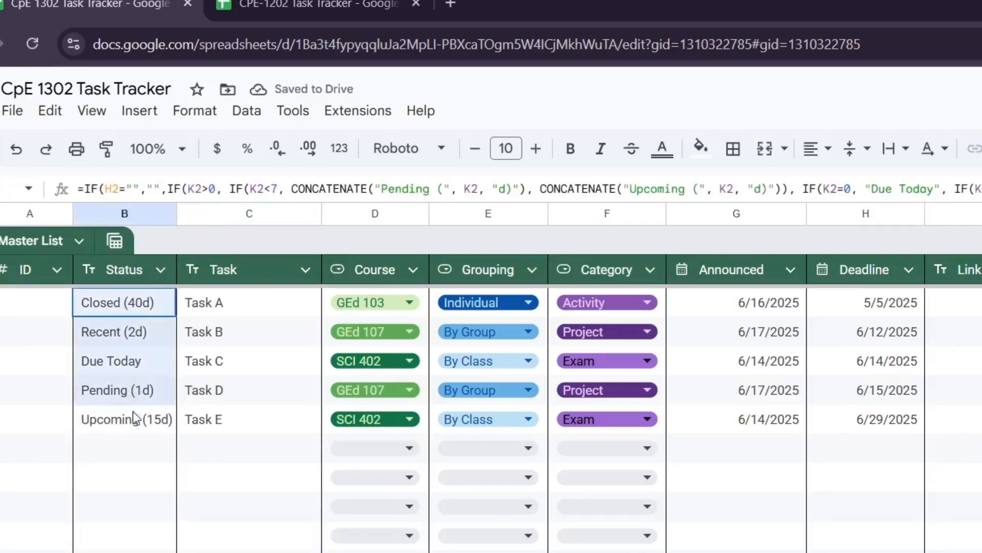
pyautogui.click(815, 149)
pyautogui.click(139, 215)
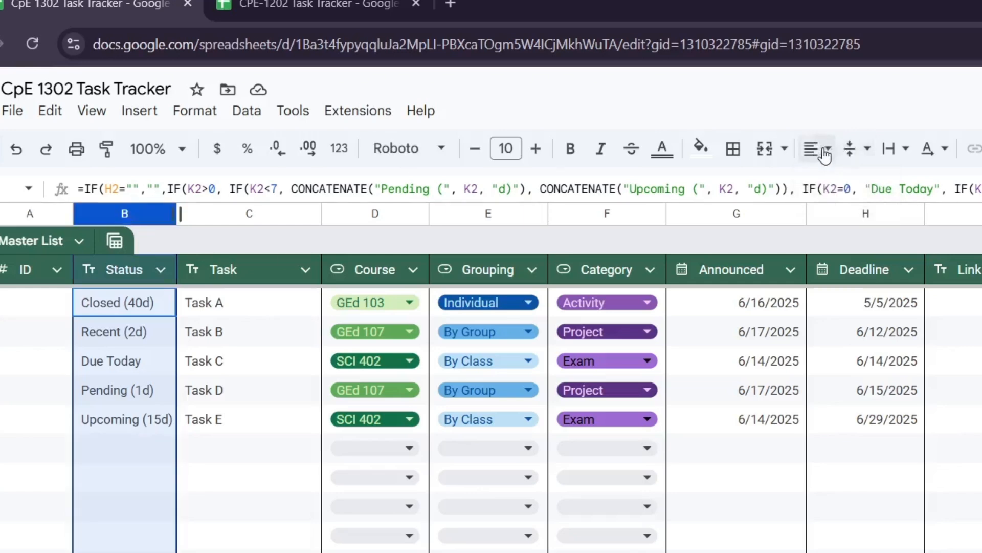
pyautogui.click(816, 149)
pyautogui.click(876, 185)
pyautogui.click(226, 516)
# Step: Enter 1 as the first ID and the formula =A2+1 in the second row of the ID column
pyautogui.click(36, 302)
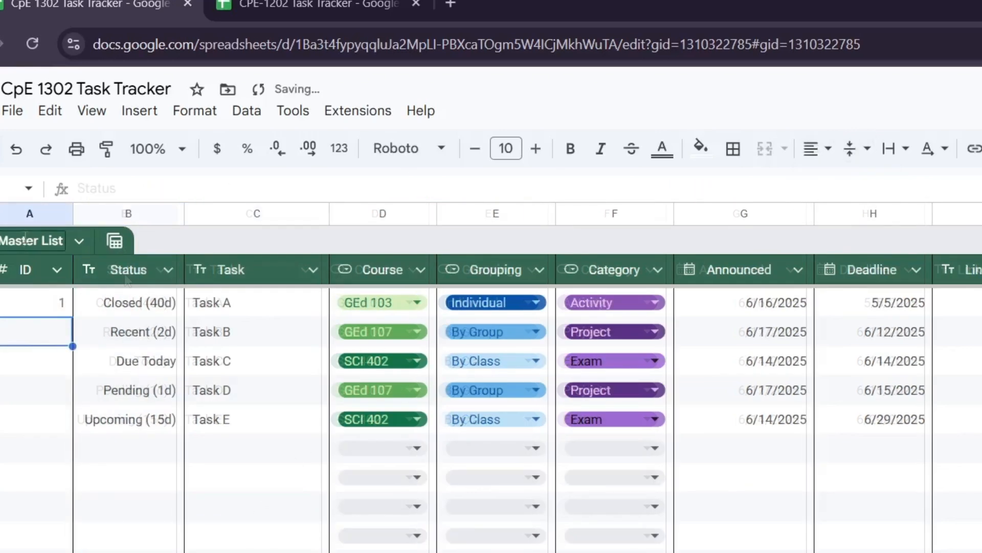
pyautogui.write('1')
pyautogui.press('Return')
pyautogui.write('=A2+1')
pyautogui.press('Return')
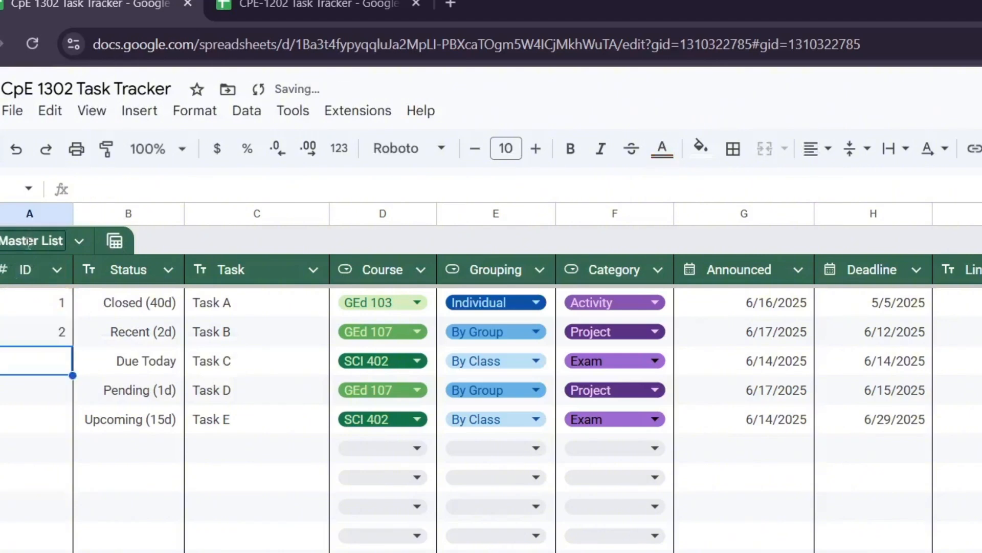
pyautogui.click(26, 339)
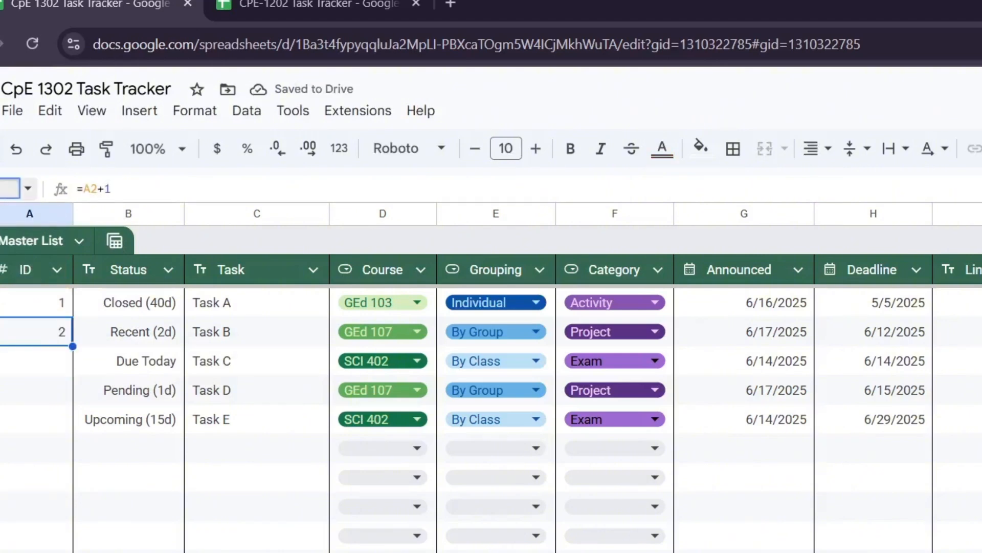
# Step: Fill the second row's ID formula down the rest of the ID column
pyautogui.hotkey('ctrl', 'shift', 'Down')
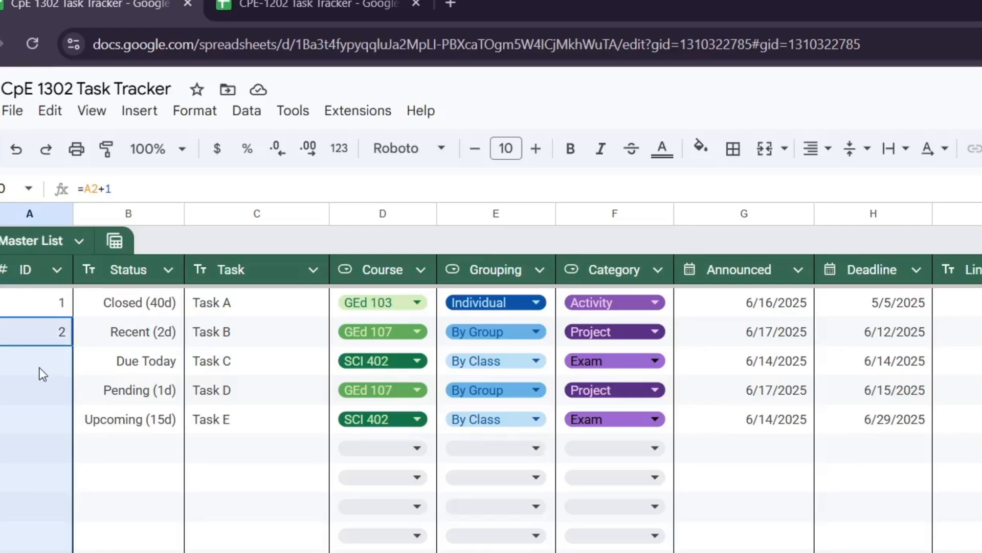
pyautogui.hotkey('ctrl', 'd')
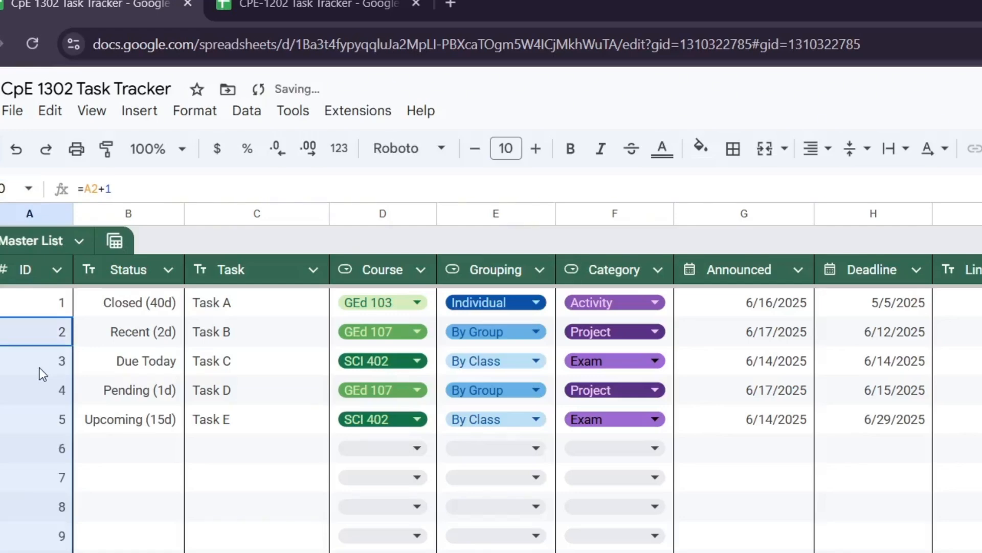
pyautogui.click(186, 465)
pyautogui.click(137, 463)
pyautogui.click(236, 459)
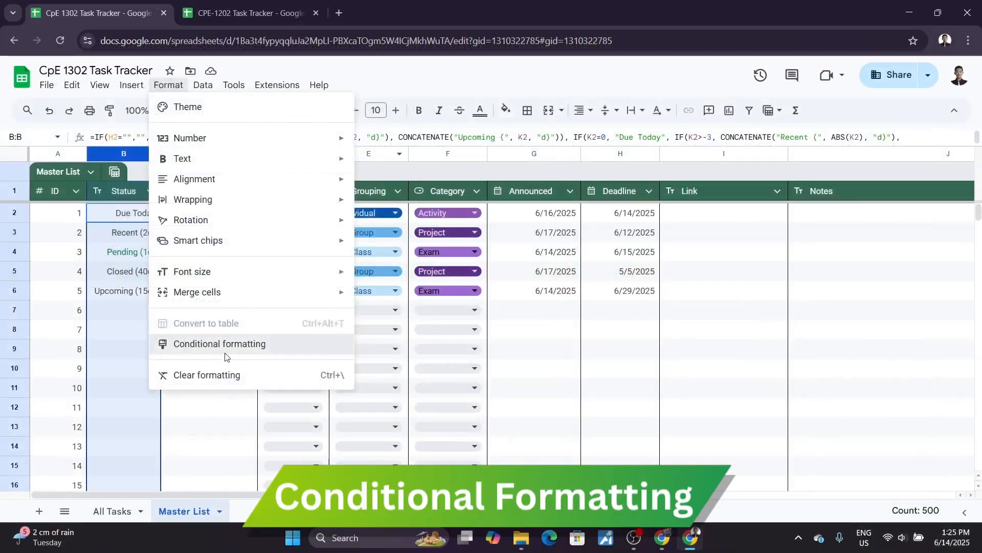
# Step: Open the conditional format rules for the Status column and add a second rule for cells that are not empty on B1:B1000
pyautogui.click(226, 345)
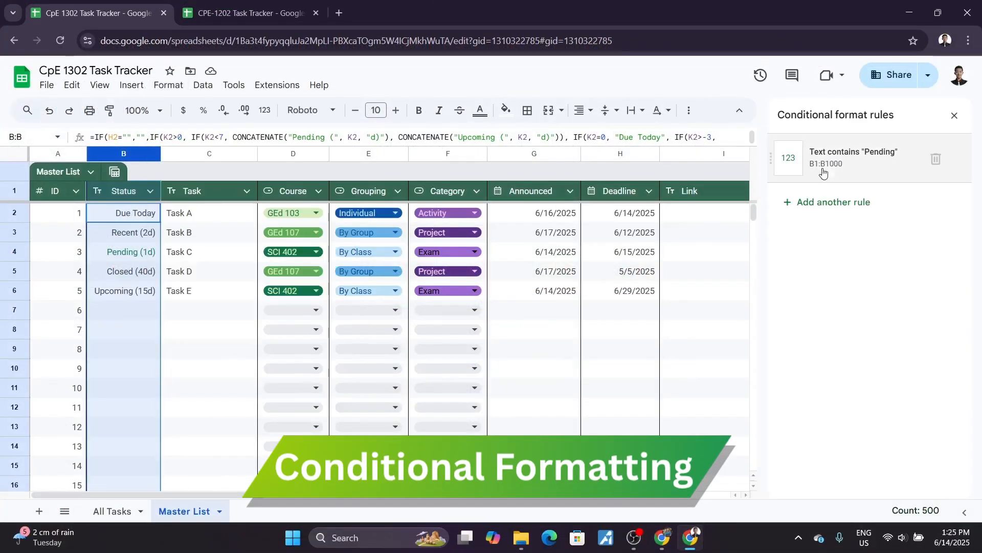
pyautogui.click(814, 200)
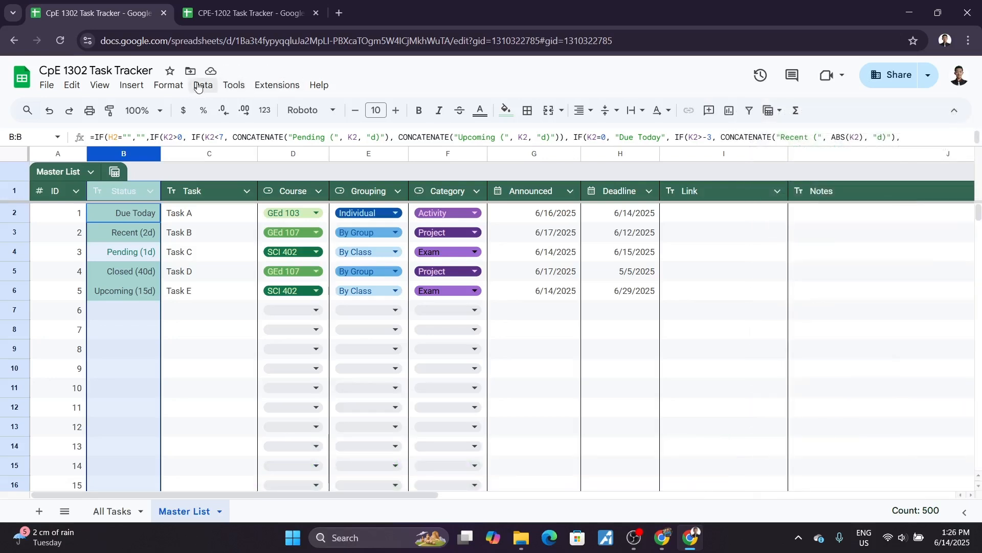
pyautogui.click(199, 87)
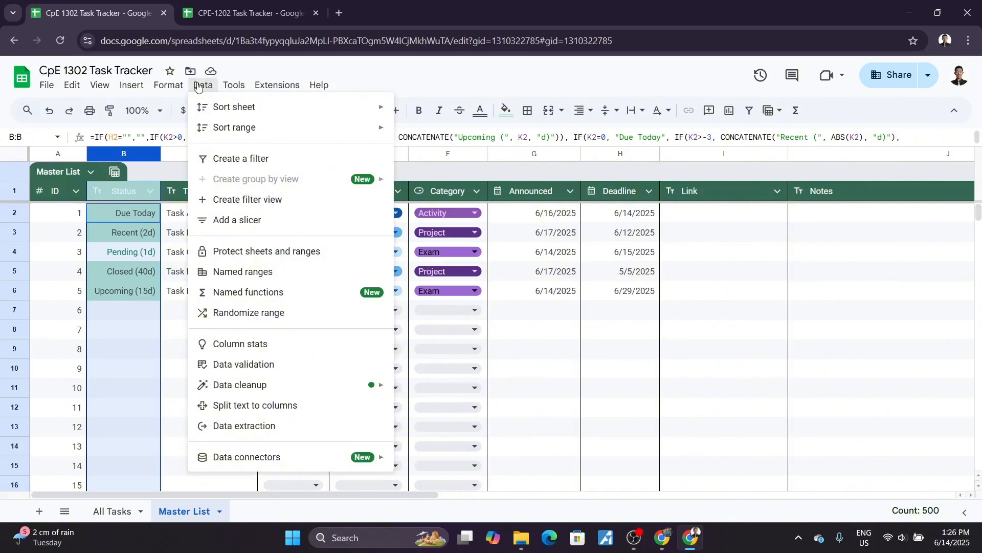
pyautogui.click(231, 339)
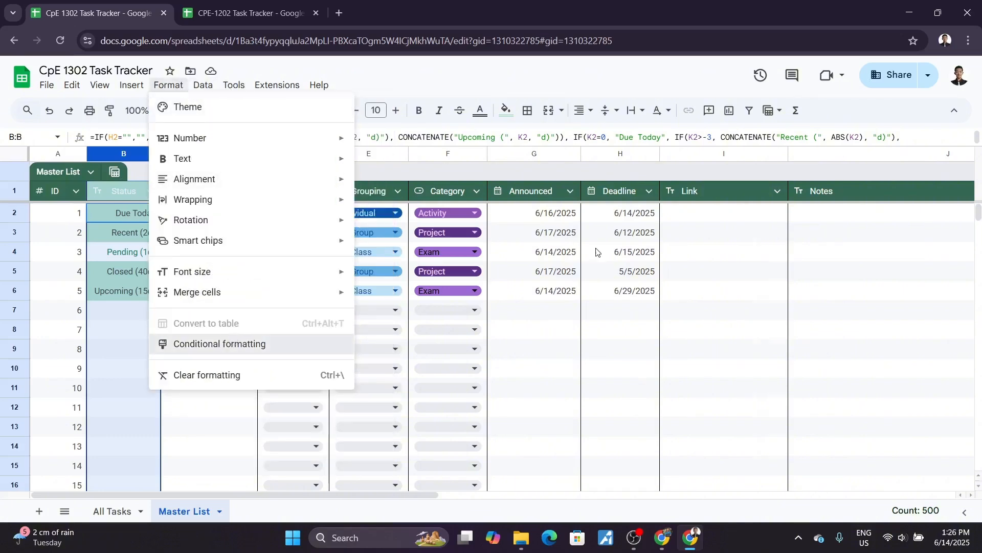
pyautogui.click(868, 207)
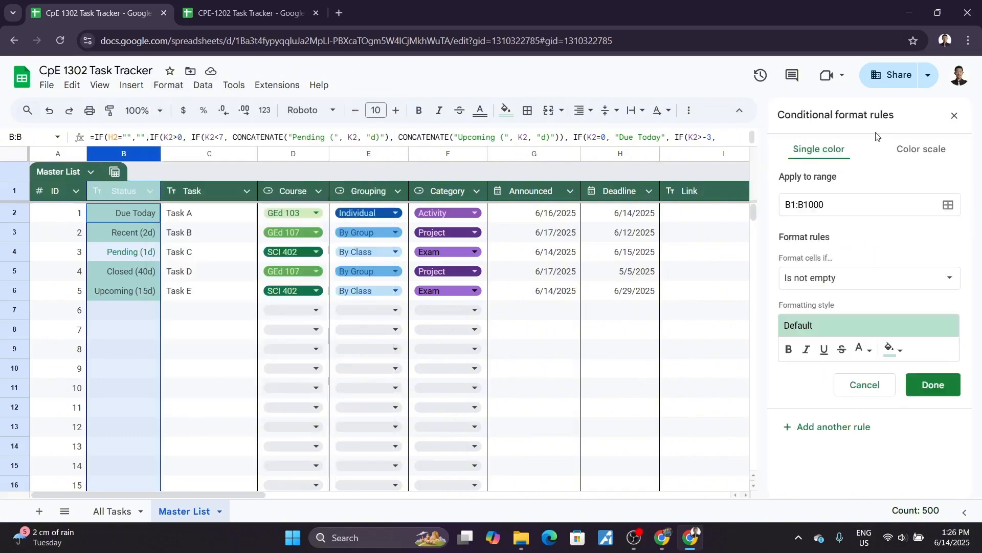
pyautogui.click(865, 384)
# Step: Change the "Pending" rule's formatting style to the preset green fill and save the rule
pyautogui.click(855, 164)
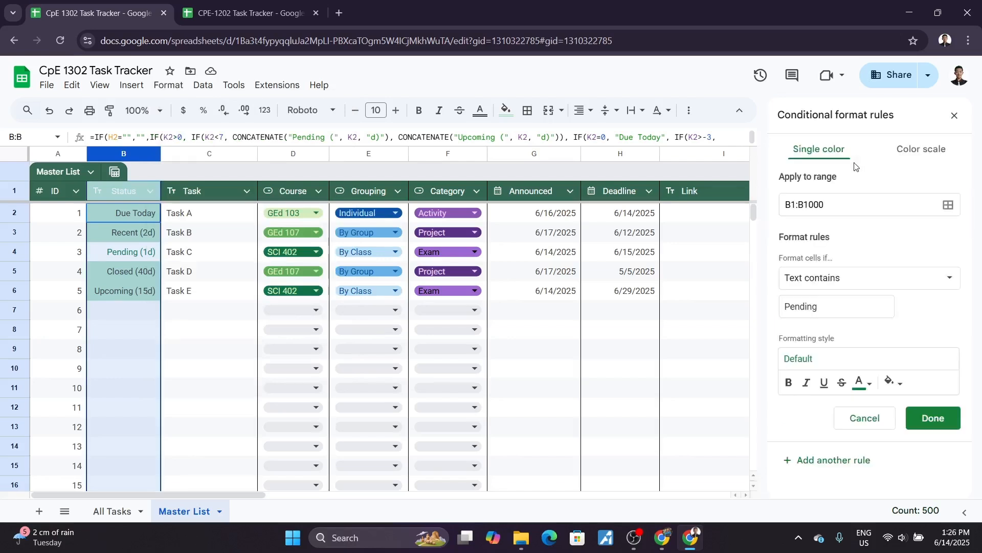
pyautogui.click(871, 367)
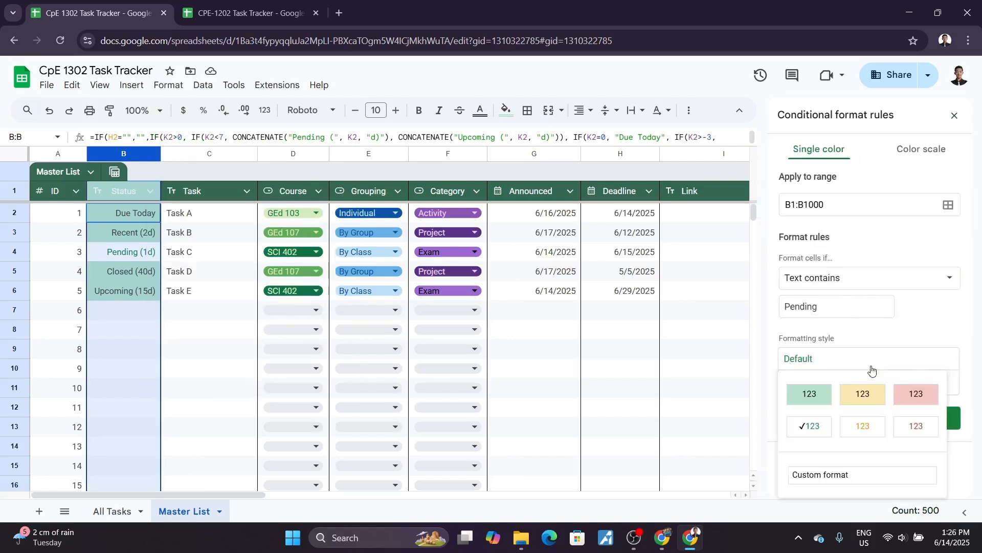
pyautogui.click(810, 397)
pyautogui.click(932, 417)
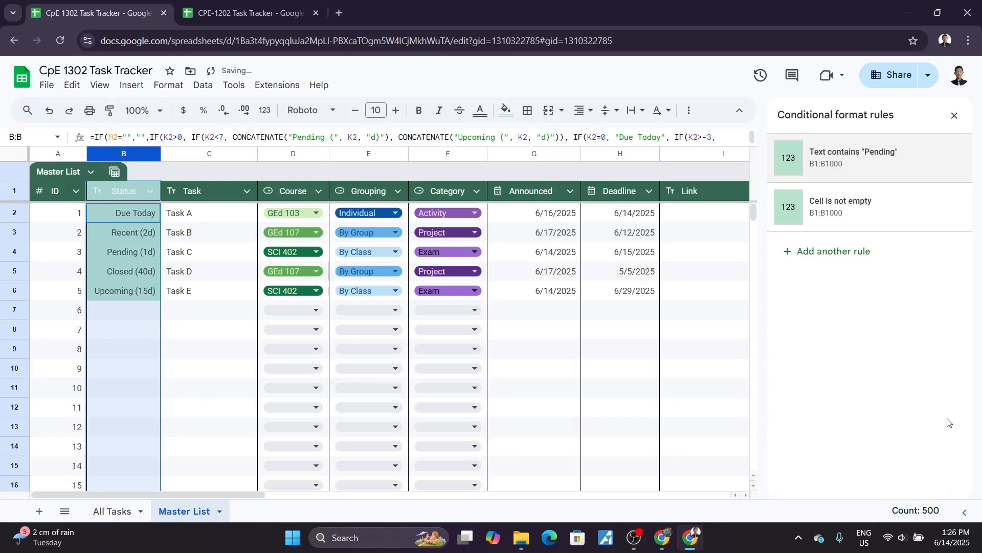
# Step: Try custom green text colours on the "Cell is not empty" rule and settle on the preset green text style
pyautogui.click(880, 215)
pyautogui.click(868, 351)
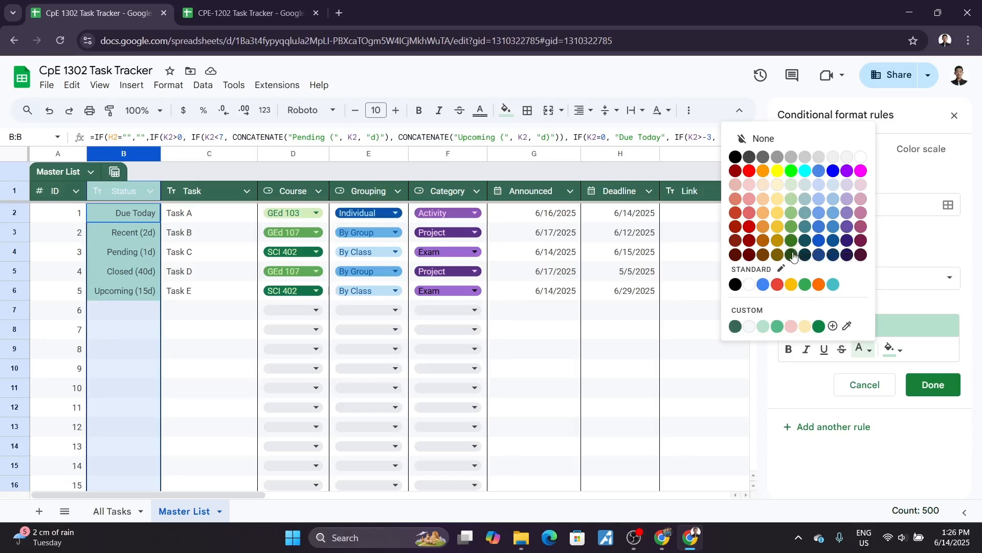
pyautogui.click(793, 255)
pyautogui.click(864, 350)
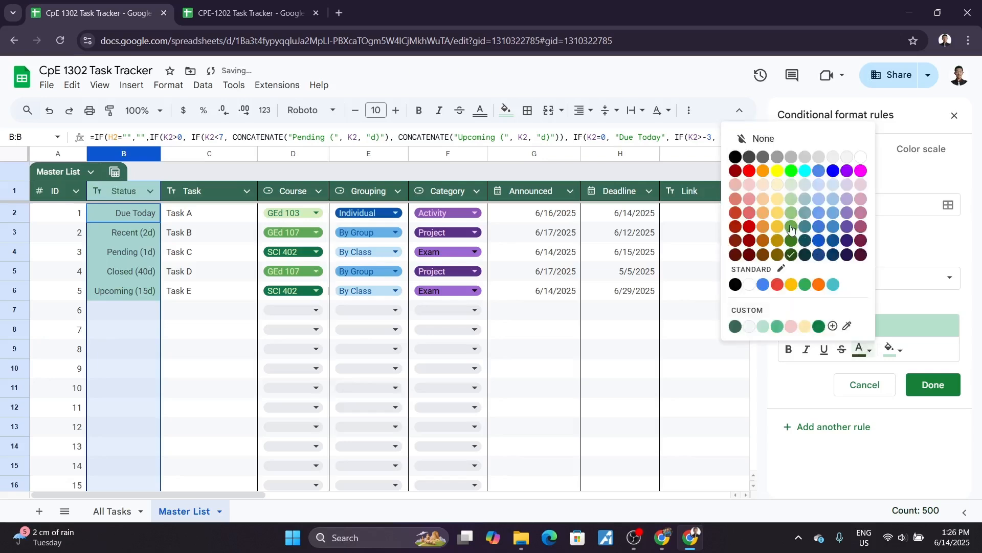
pyautogui.click(791, 228)
pyautogui.click(871, 330)
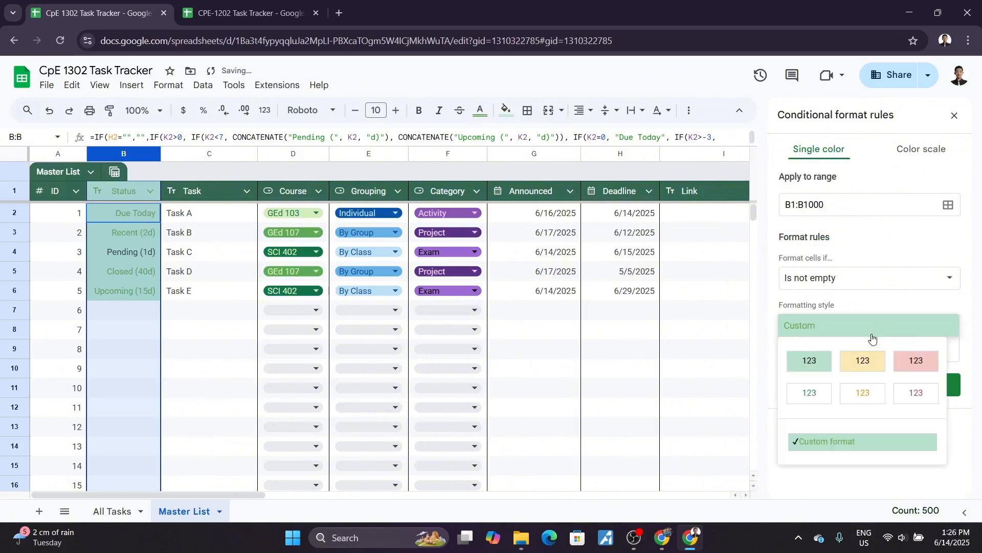
pyautogui.click(818, 398)
# Step: Change the rule's condition to Text contains "Upcoming" and save it
pyautogui.click(831, 277)
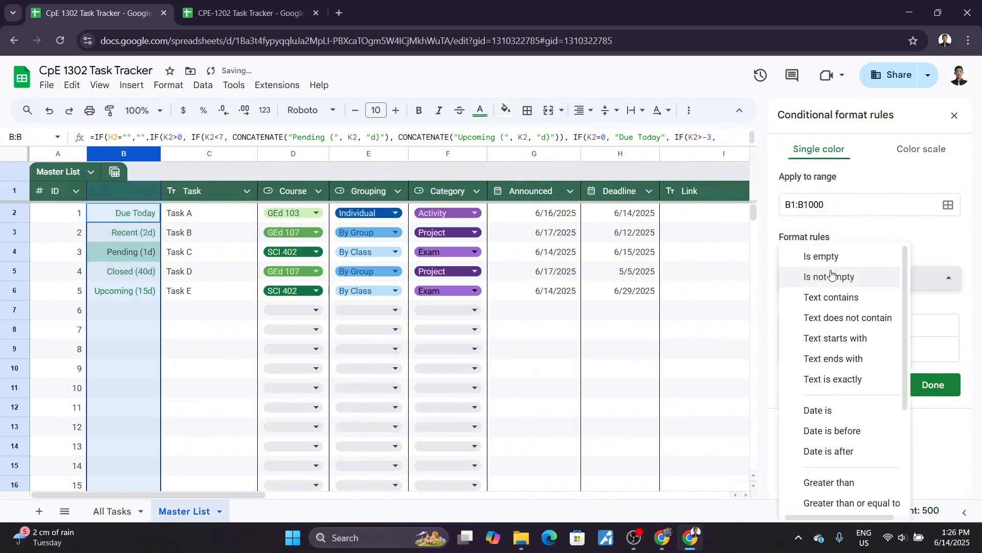
pyautogui.click(842, 299)
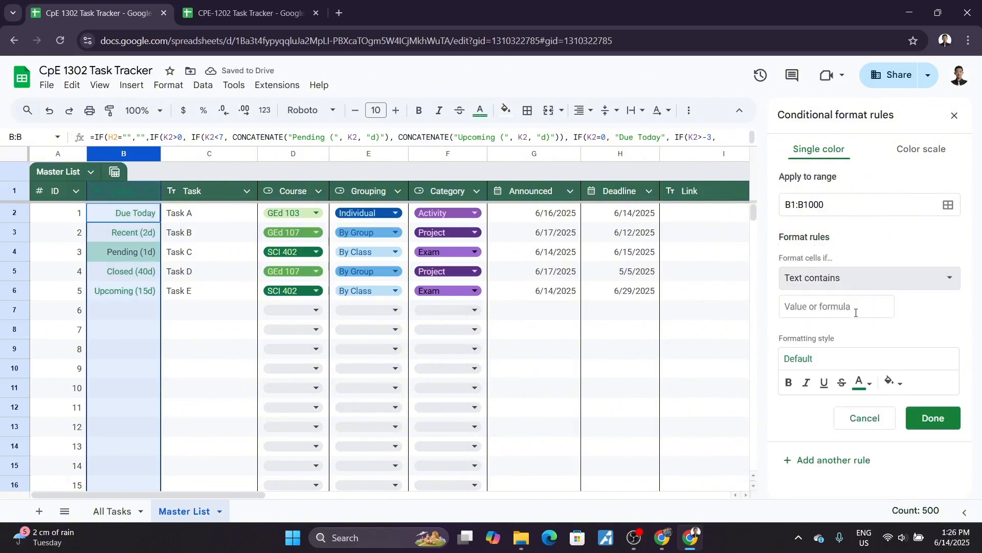
pyautogui.click(858, 310)
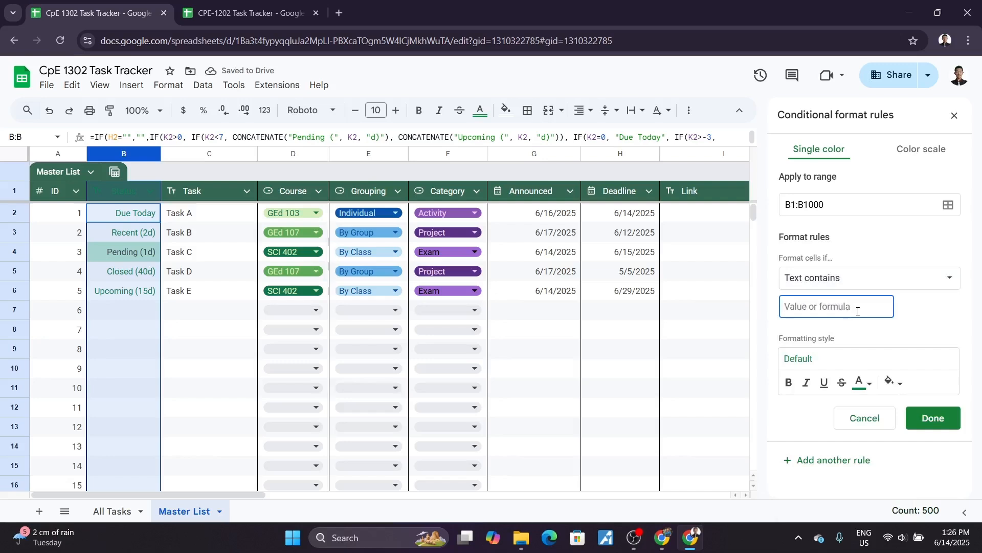
pyautogui.write('Upcoming')
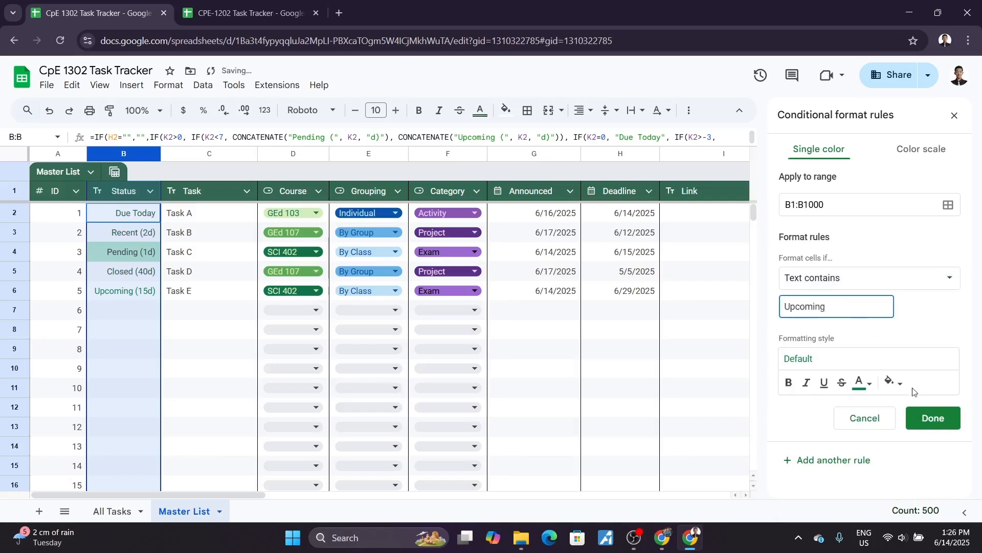
pyautogui.click(927, 418)
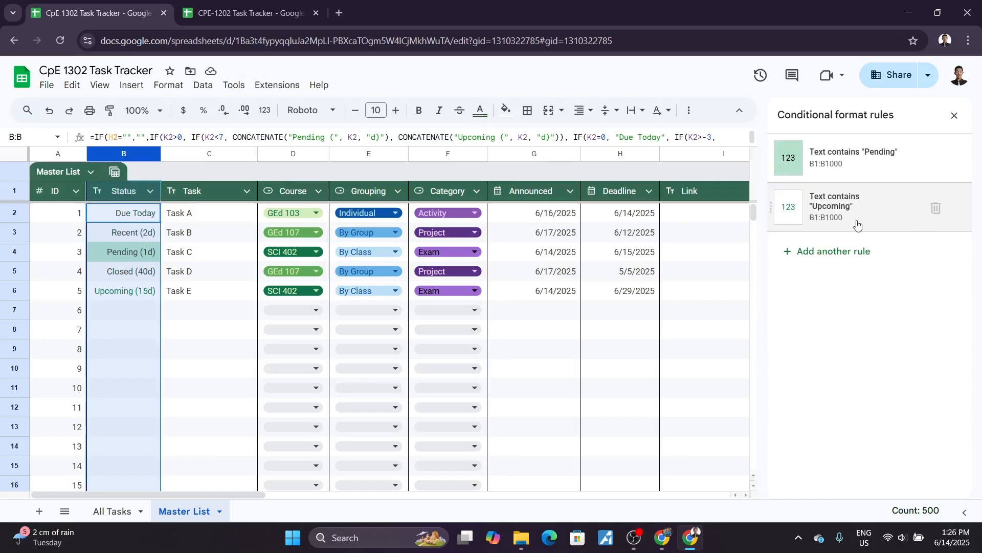
# Step: Move the "Upcoming" rule above the "Pending" rule in the rule order
pyautogui.click(788, 209)
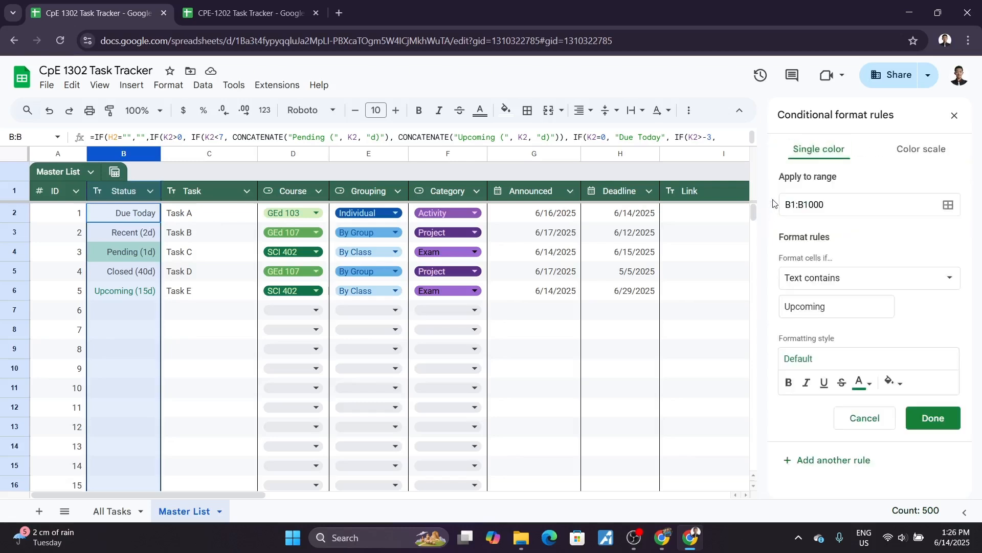
pyautogui.click(929, 420)
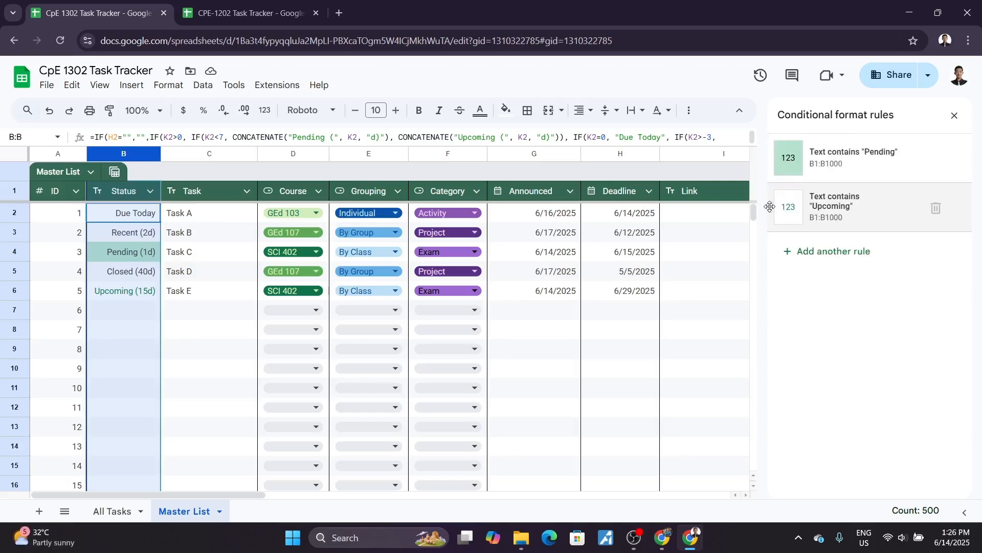
pyautogui.moveTo(772, 201); pyautogui.dragTo(769, 162)
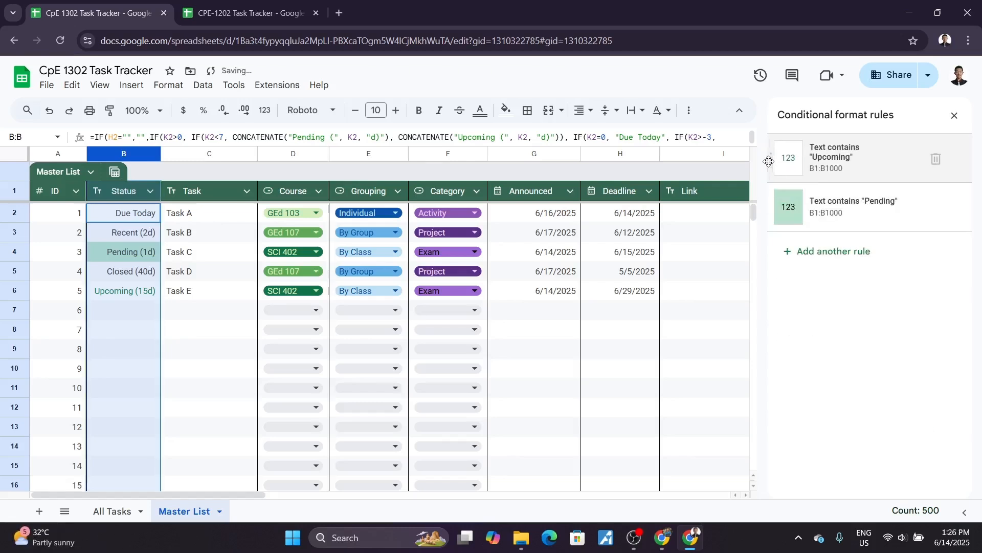
# Step: Add Status rules for text containing "Today" with the preset yellow fill and text containing "Recent" with the preset red text
pyautogui.click(826, 253)
pyautogui.click(868, 383)
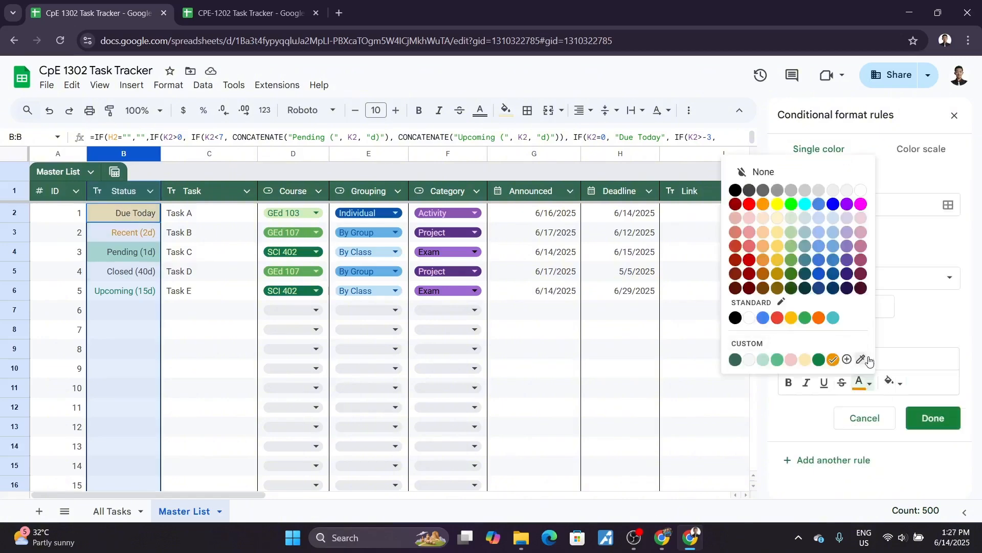
pyautogui.click(865, 385)
pyautogui.click(892, 385)
pyautogui.click(893, 387)
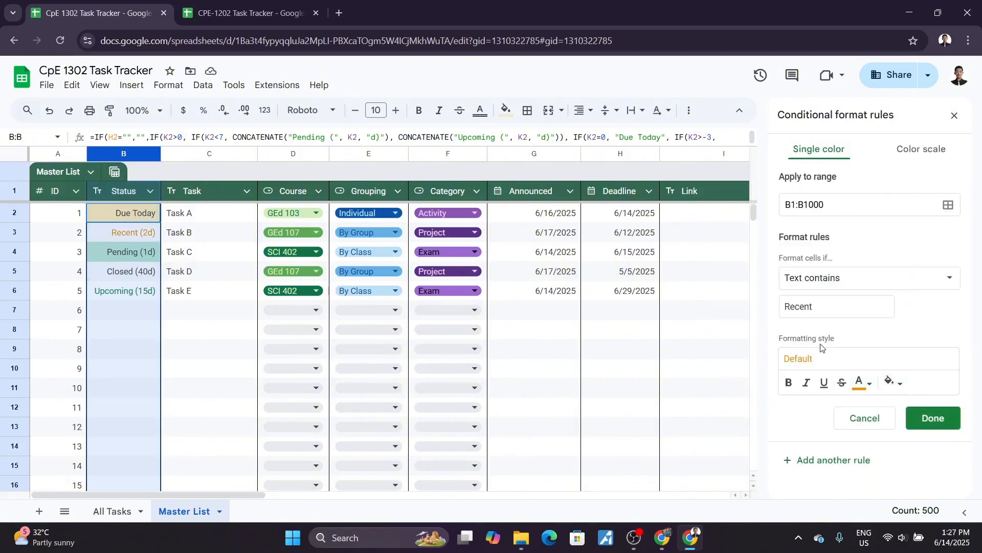
pyautogui.click(805, 359)
pyautogui.click(909, 435)
pyautogui.click(917, 416)
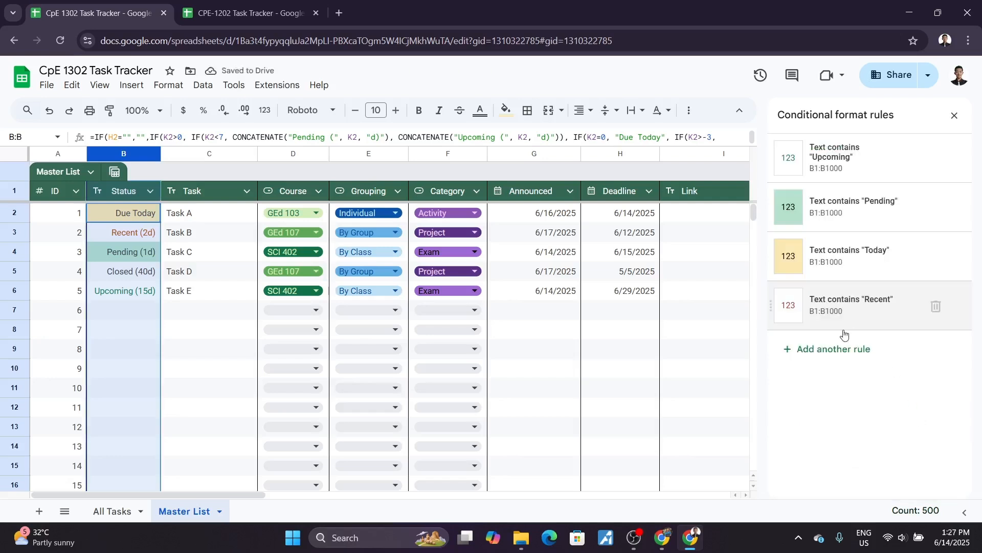
# Step: Add a Text contains "Closed" rule with the preset red fill, save it and close the conditional format rules
pyautogui.click(823, 353)
pyautogui.click(835, 283)
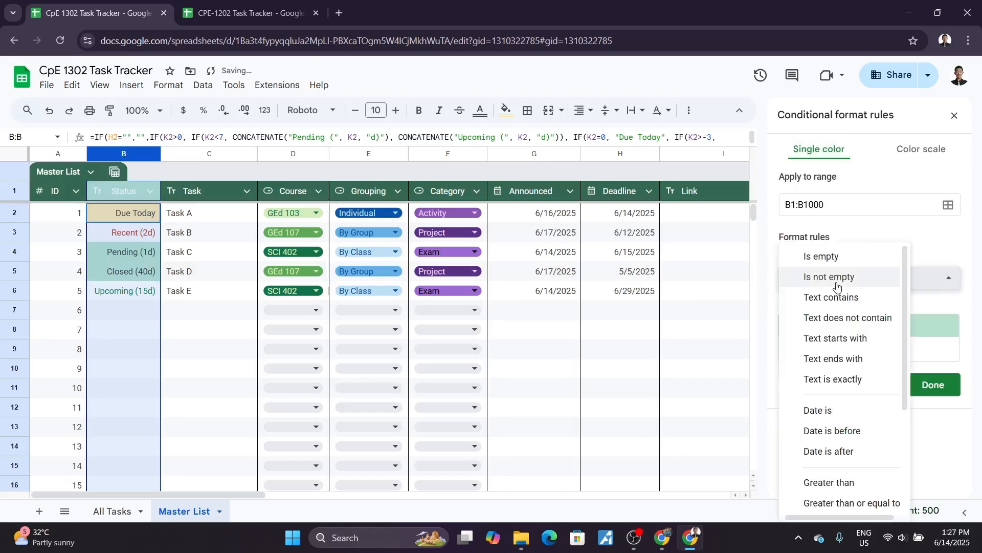
pyautogui.click(835, 298)
pyautogui.click(850, 316)
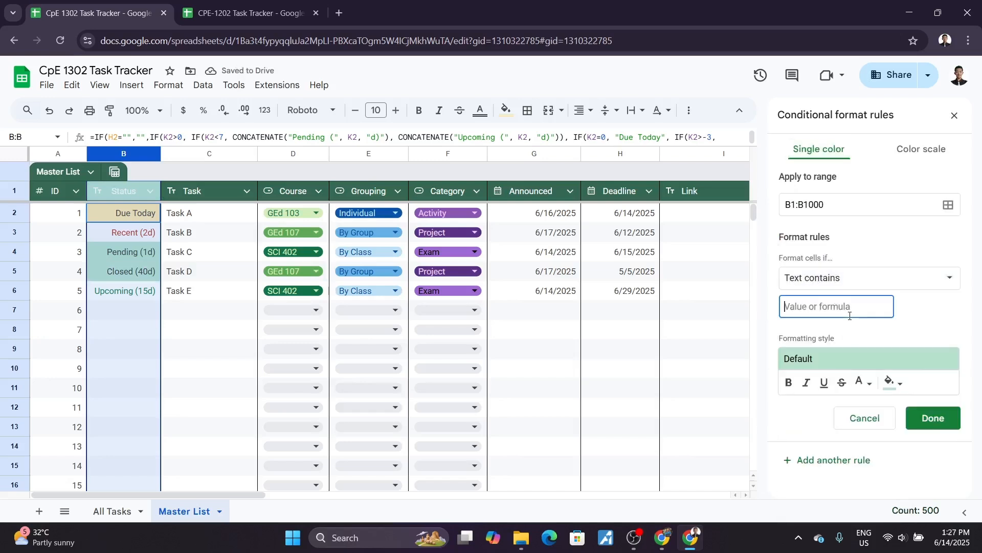
pyautogui.write('Closed')
pyautogui.click(833, 359)
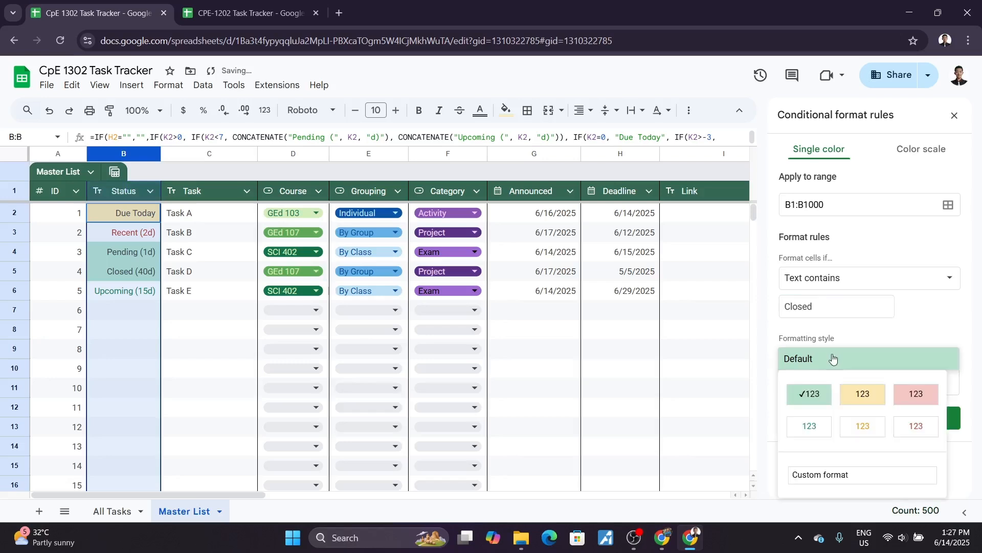
pyautogui.click(900, 393)
pyautogui.click(932, 416)
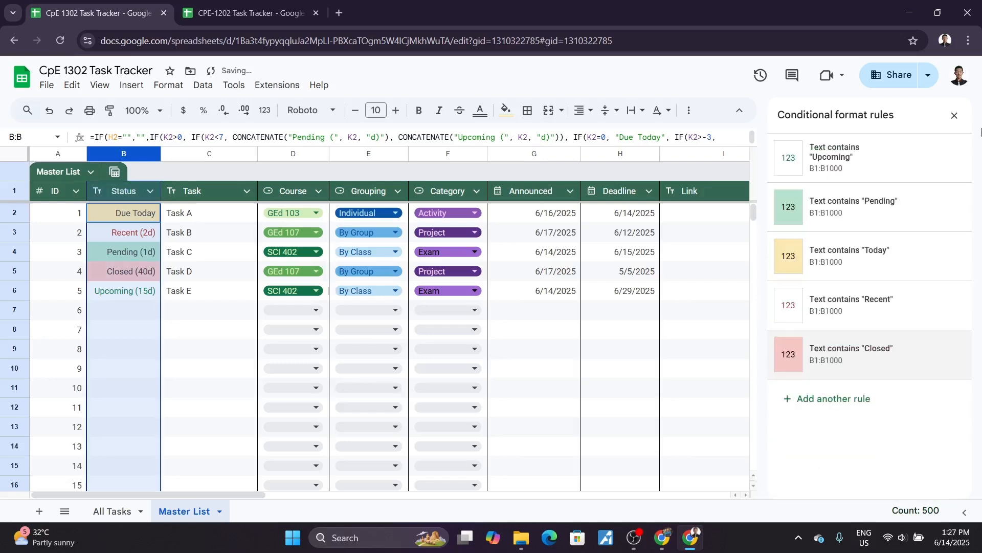
pyautogui.click(954, 115)
pyautogui.click(619, 387)
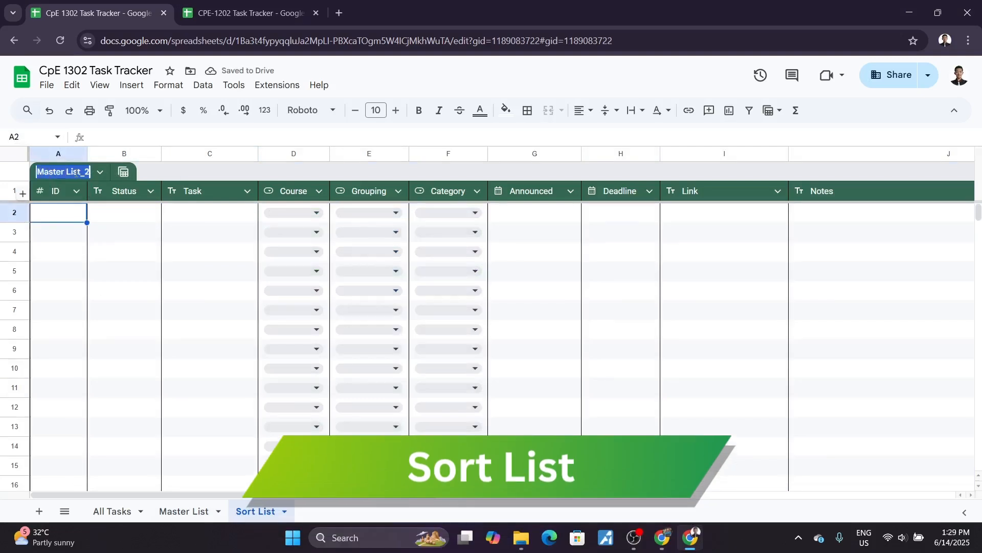
# Step: Rename the table on the Sort List sheet as Sort List
pyautogui.write('Sort L')
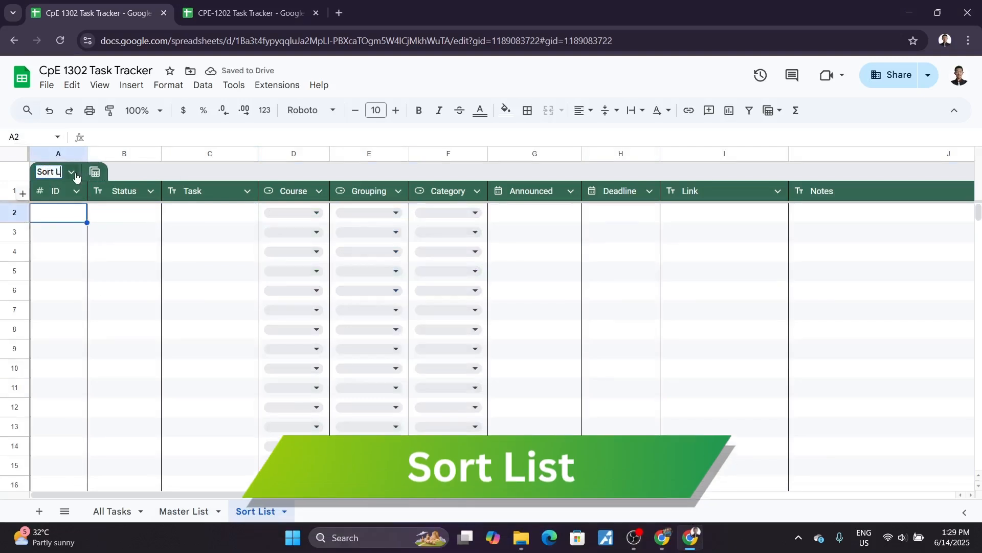
pyautogui.write('ist')
pyautogui.press('Return')
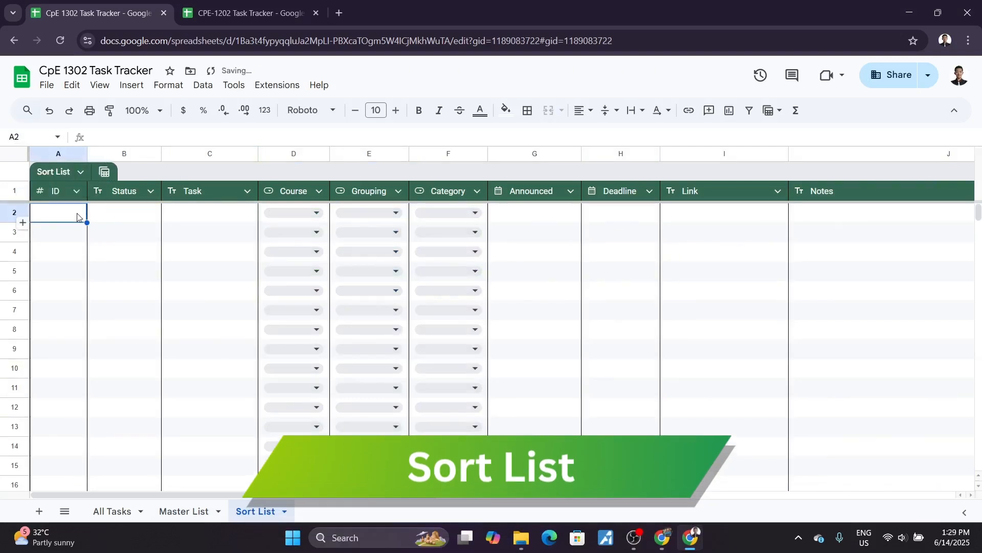
# Step: Begin a SORT formula in cell A2 of Sort List that references 'Master List'!, and check how far the Master List data extends
pyautogui.write("=SORT('")
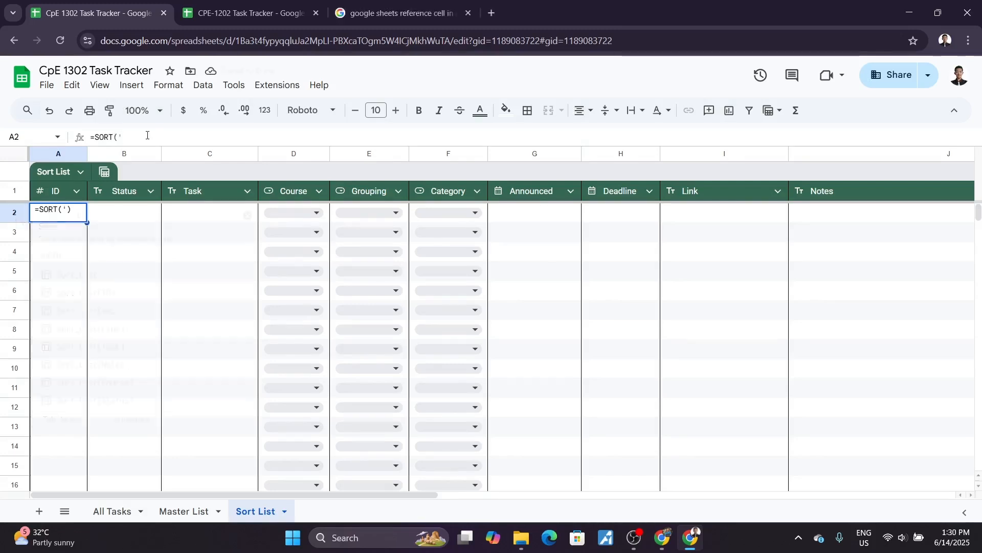
pyautogui.write("'")
pyautogui.write("Master List'!")
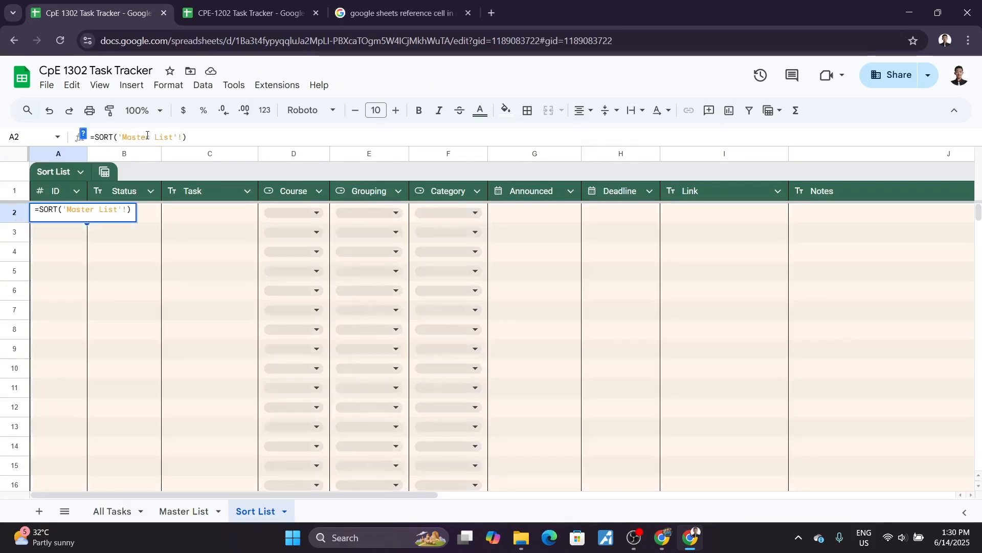
pyautogui.click(180, 511)
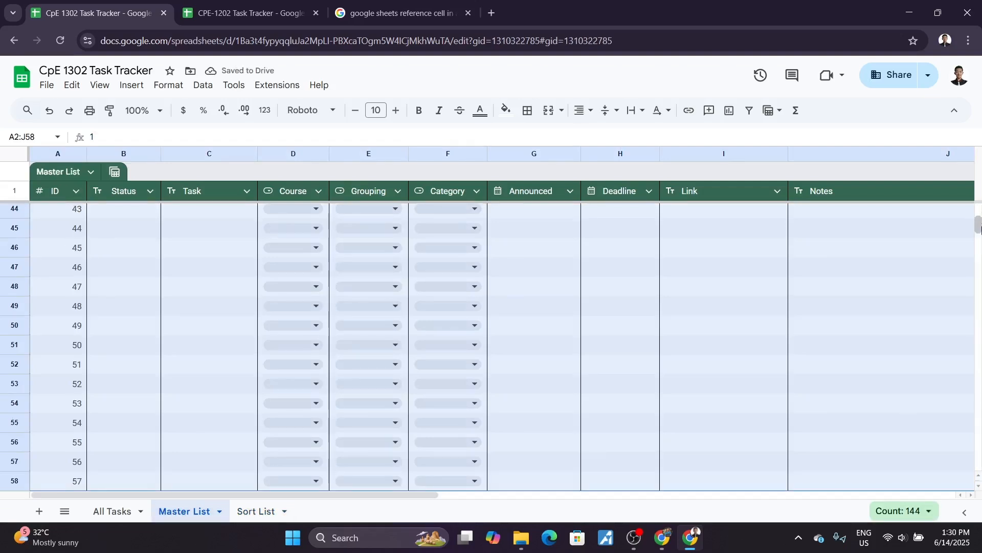
pyautogui.moveTo(980, 225); pyautogui.dragTo(980, 205)
pyautogui.click(247, 511)
pyautogui.click(183, 137)
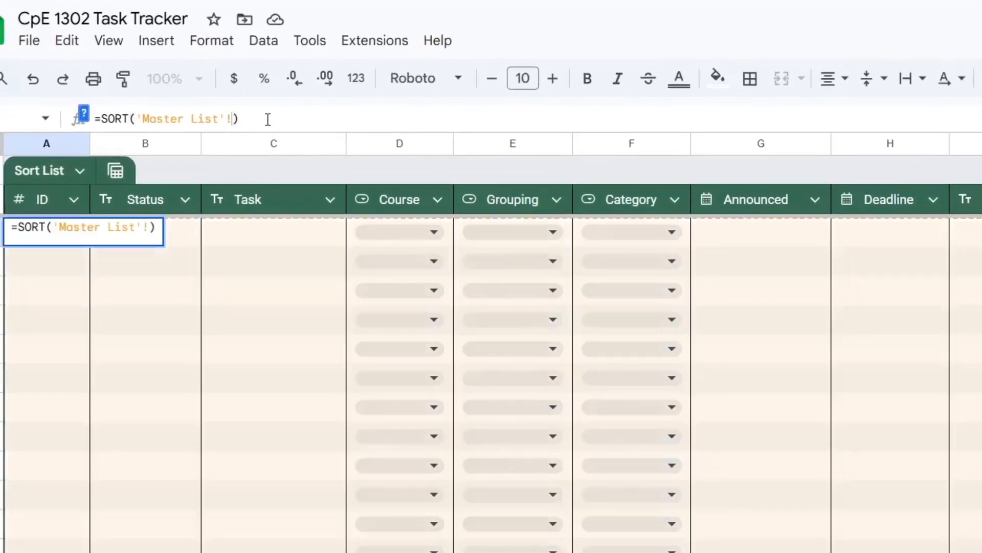
# Step: Complete the SORT formula's range as 'Master List'!A2:K500 and commit it
pyautogui.write('A2:')
pyautogui.click(266, 552)
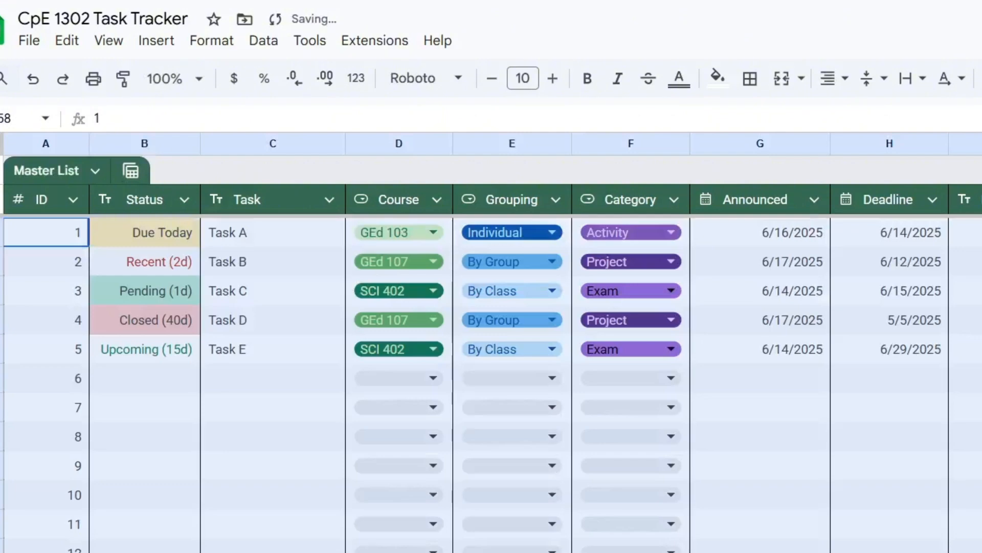
pyautogui.hscroll(8, 491, 384)
pyautogui.click(252, 117)
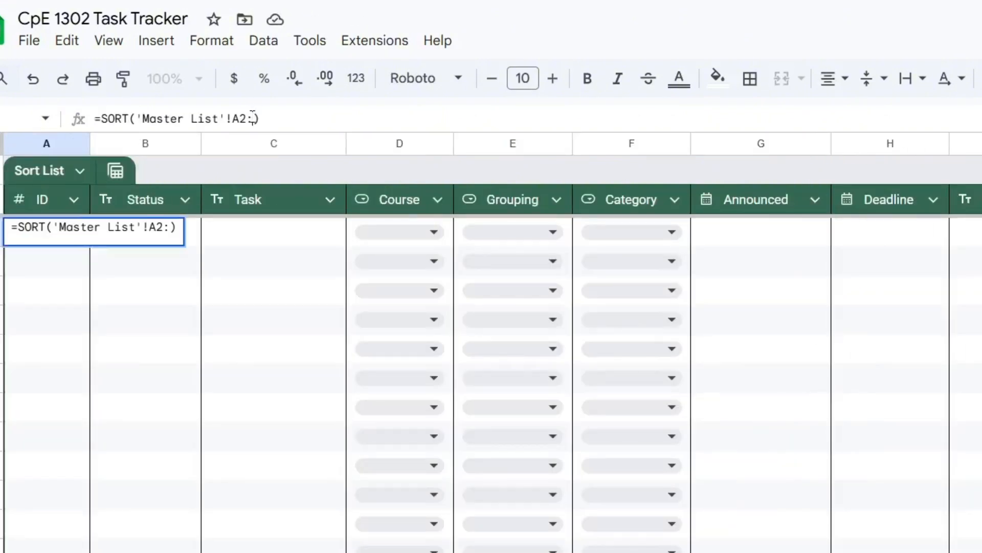
pyautogui.write('K500)')
pyautogui.press('Return')
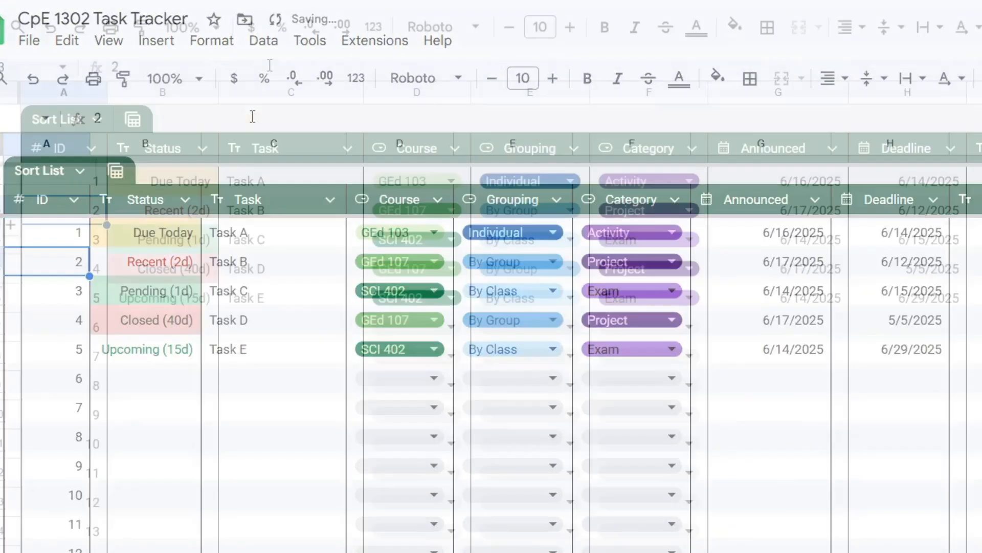
# Step: Extend A2's SORT formula to sort by column 8 (Deadline) with is_ascending set to TRUE
pyautogui.click(79, 187)
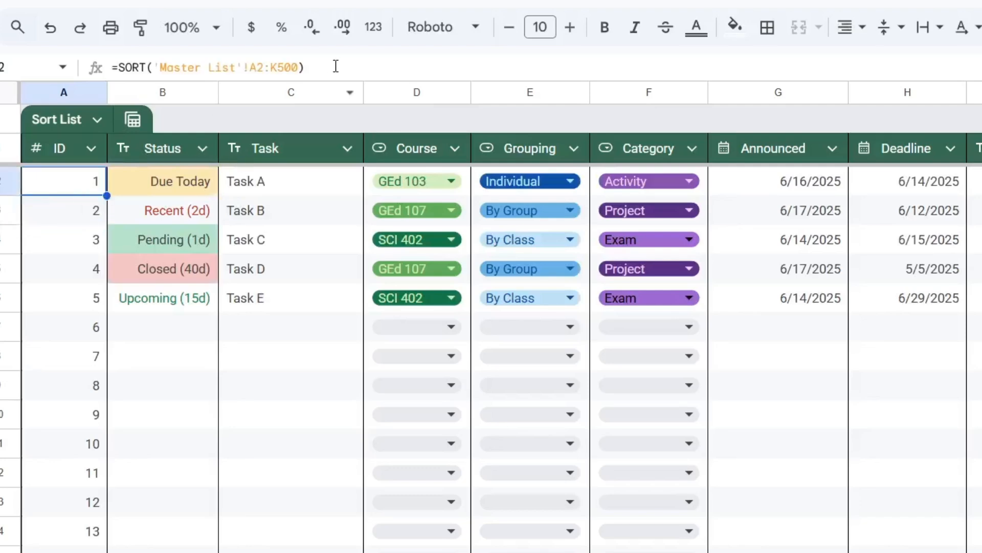
pyautogui.click(302, 67)
pyautogui.write(',')
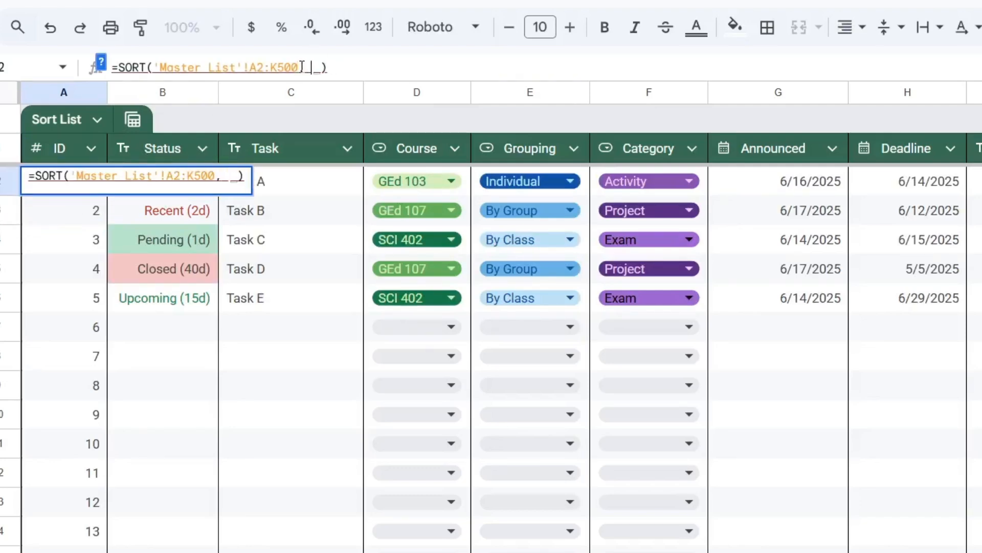
pyautogui.click(102, 62)
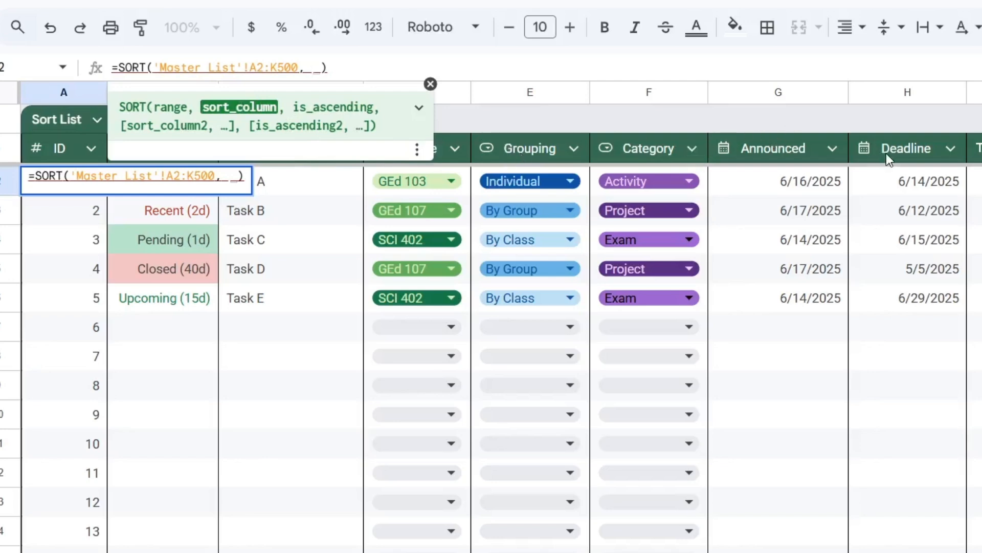
pyautogui.write('8,')
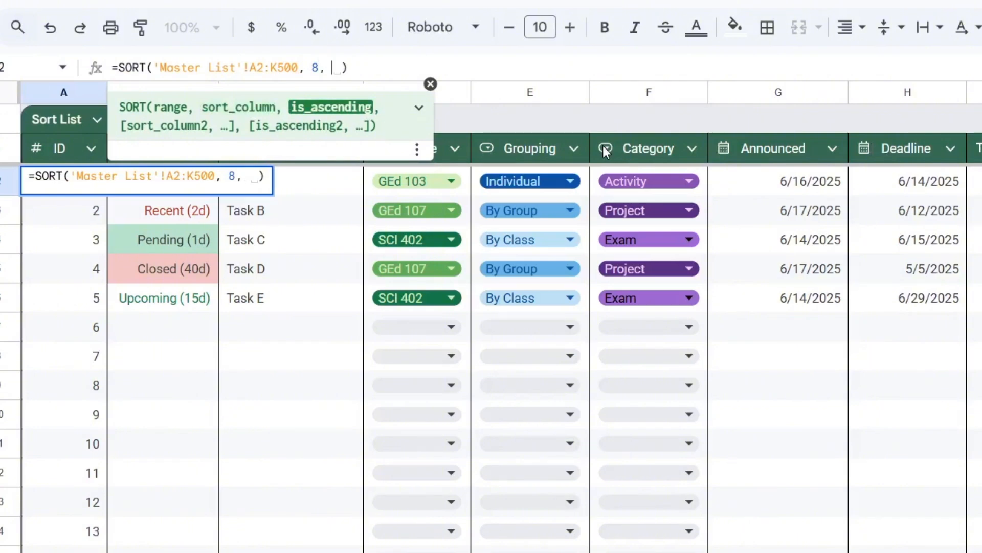
pyautogui.write(' TRUE')
pyautogui.press('Return')
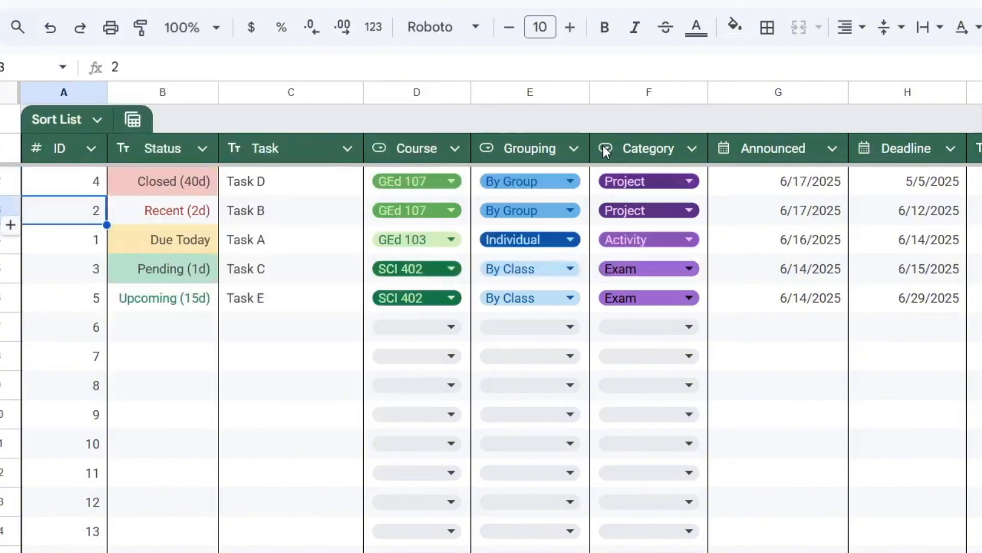
# Step: Replace TRUE in A2's SORT formula with the start of an IF function that references 'All Tasks'!
pyautogui.click(89, 189)
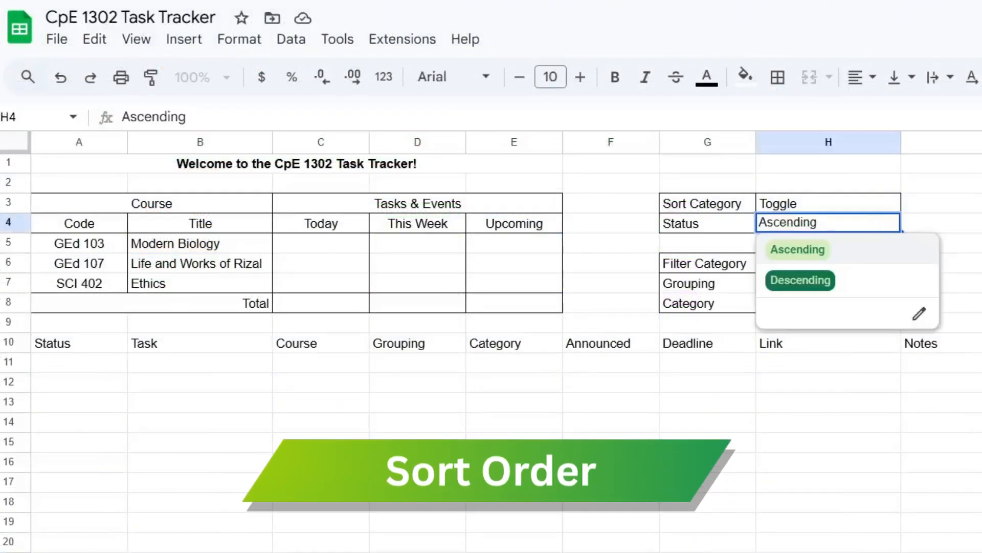
pyautogui.click(857, 225)
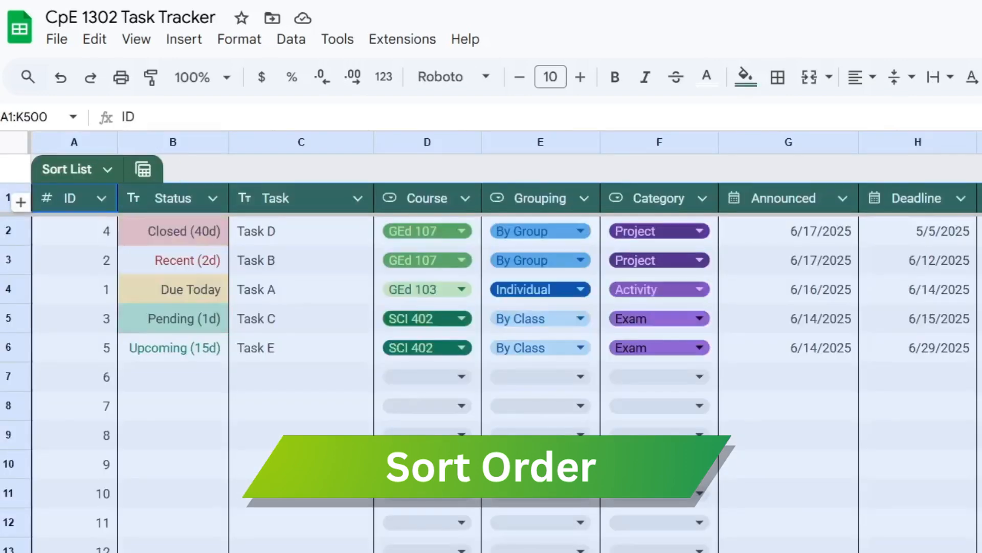
pyautogui.click(307, 464)
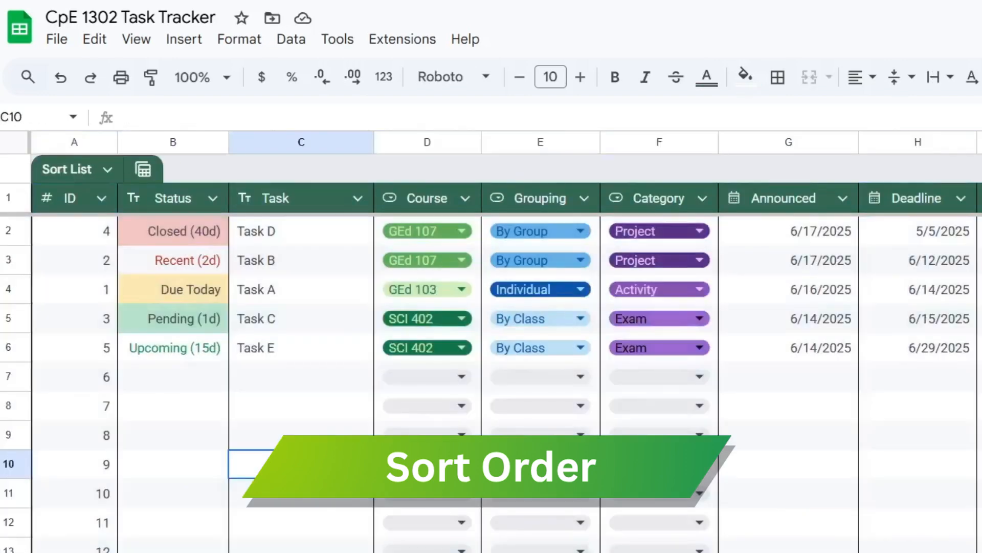
pyautogui.click(88, 226)
pyautogui.click(391, 116)
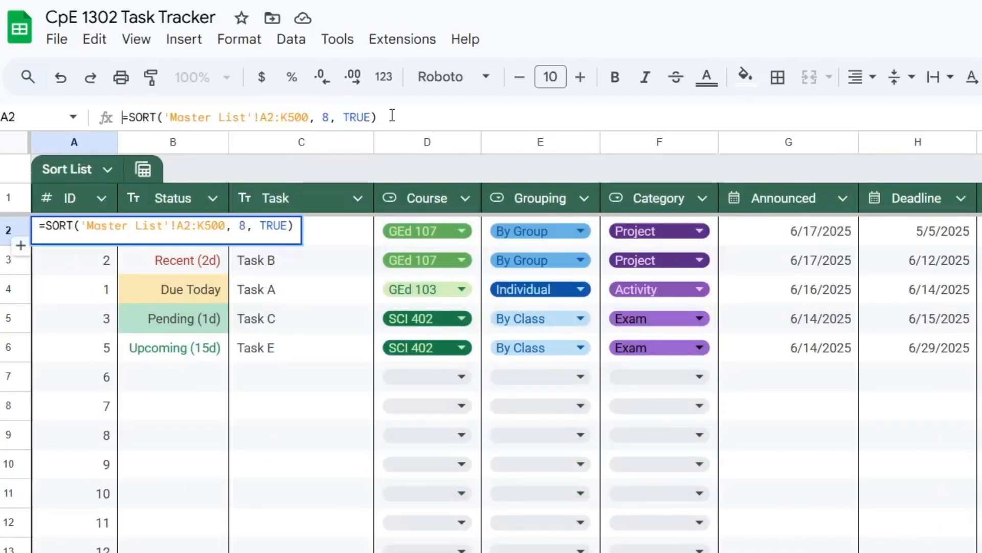
pyautogui.press('Left')
pyautogui.press('Left')
pyautogui.press('Left')
pyautogui.press('Left')
pyautogui.press('Left')
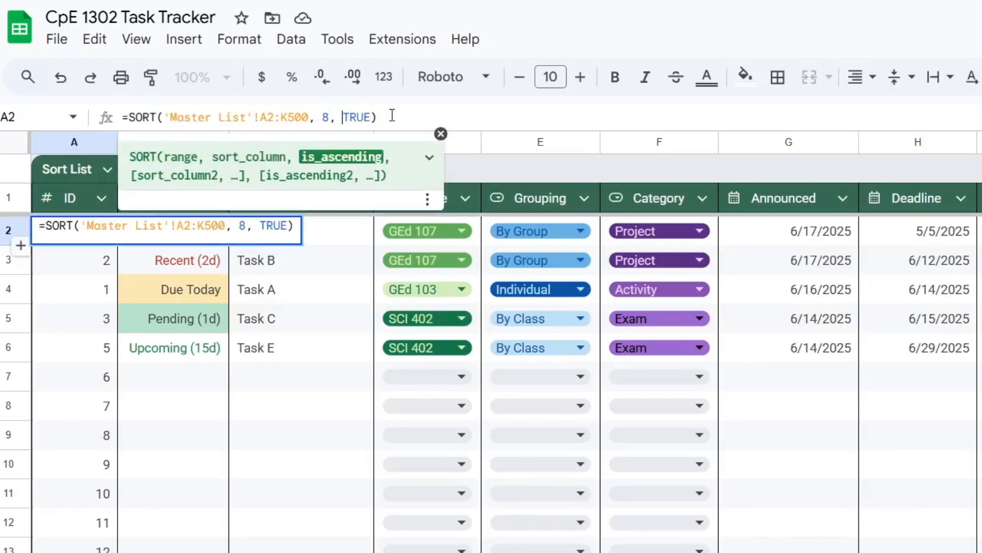
pyautogui.write('IF(')
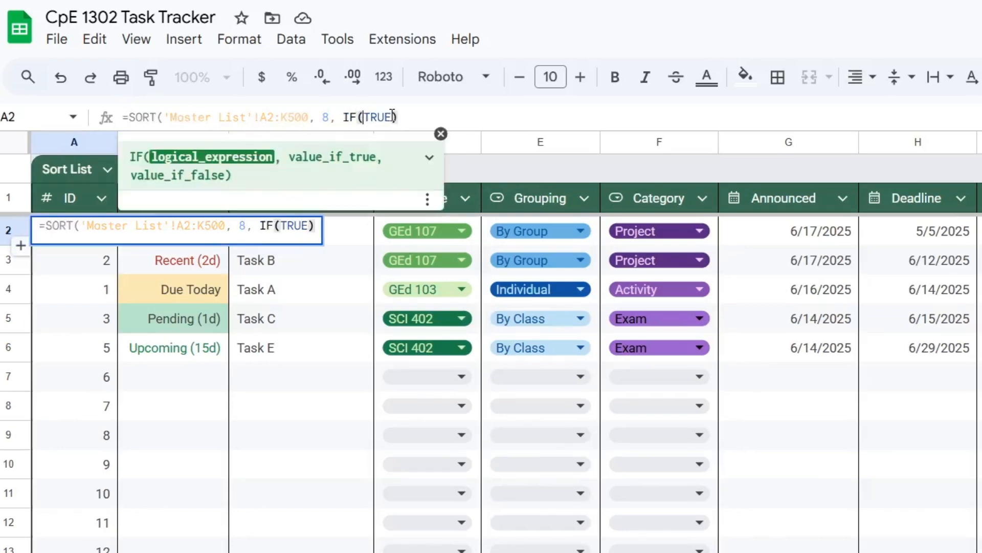
pyautogui.press('Delete')
pyautogui.press('Delete')
pyautogui.press('Delete')
pyautogui.press('Delete')
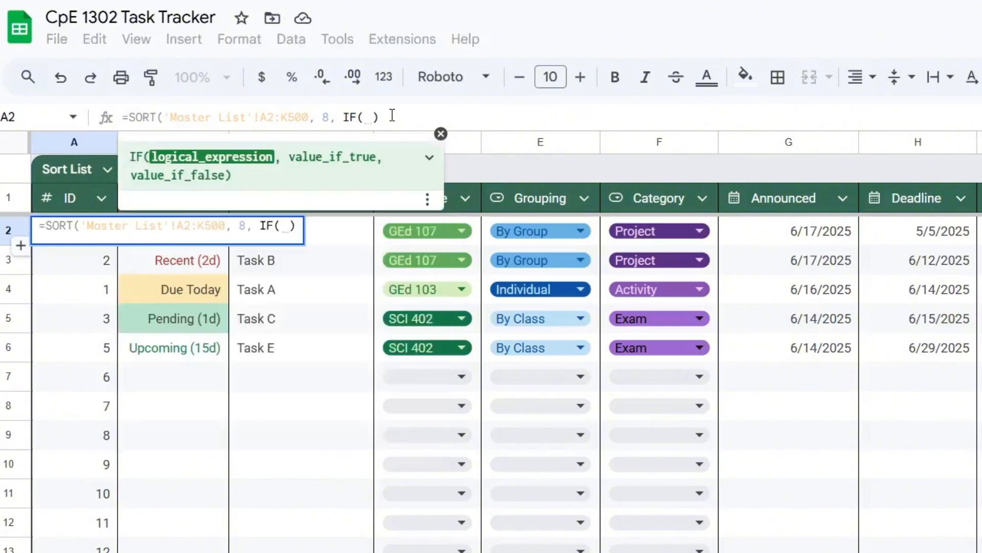
pyautogui.write("'All Tasks'!")
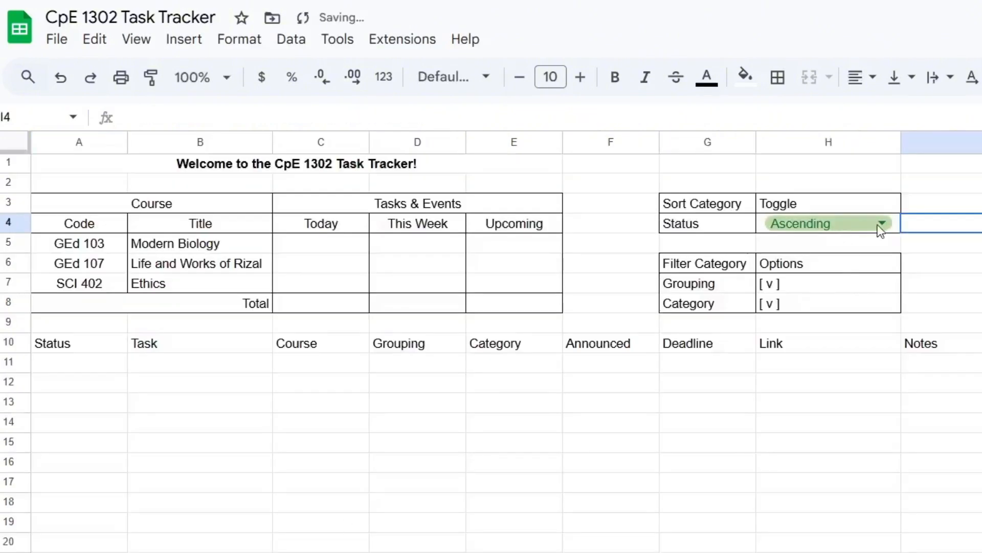
# Step: Complete the IF in A2 so that 'All Tasks'!H4="Ascending" returns "TRUE" and anything else returns "FALSE"
pyautogui.click(894, 220)
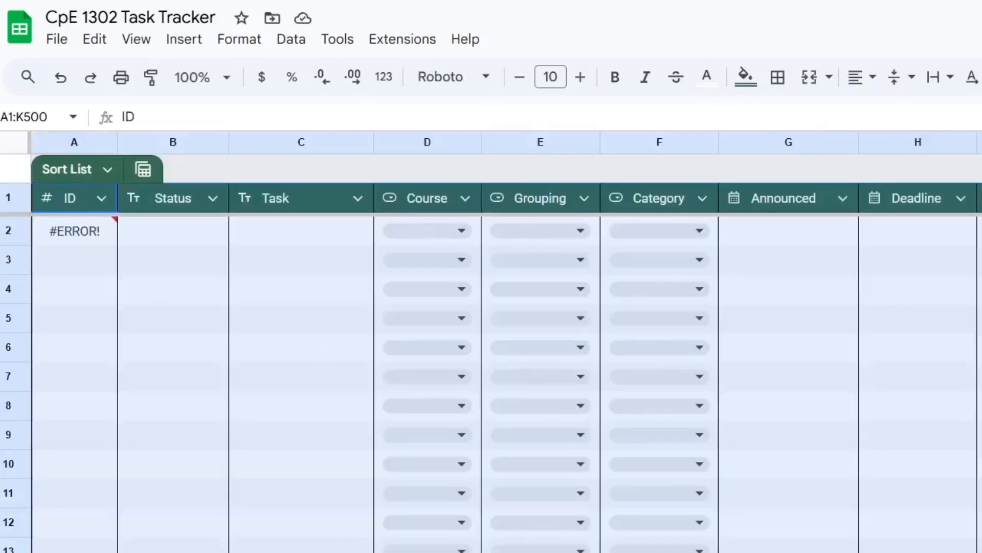
pyautogui.click(84, 236)
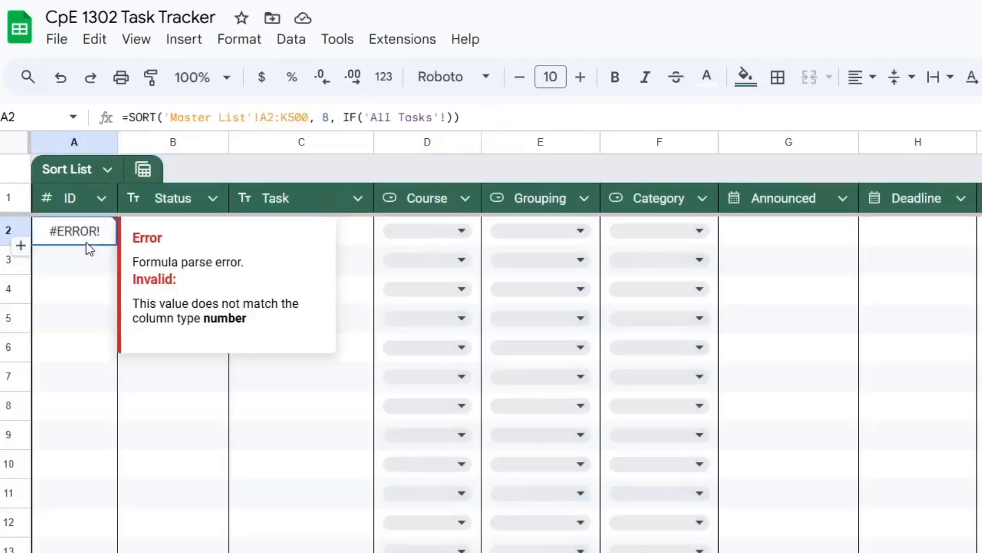
pyautogui.click(472, 119)
pyautogui.write('H4')
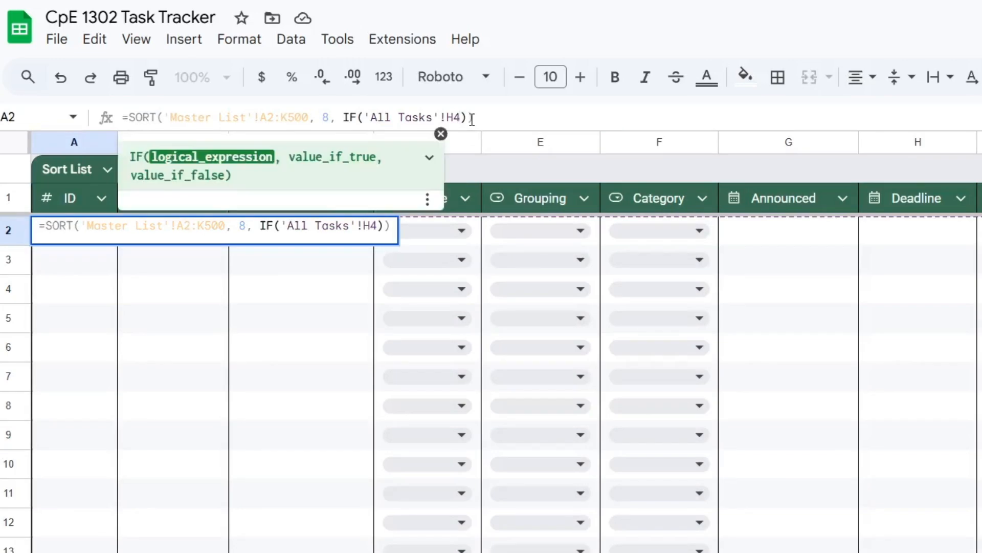
pyautogui.write('="Ascend')
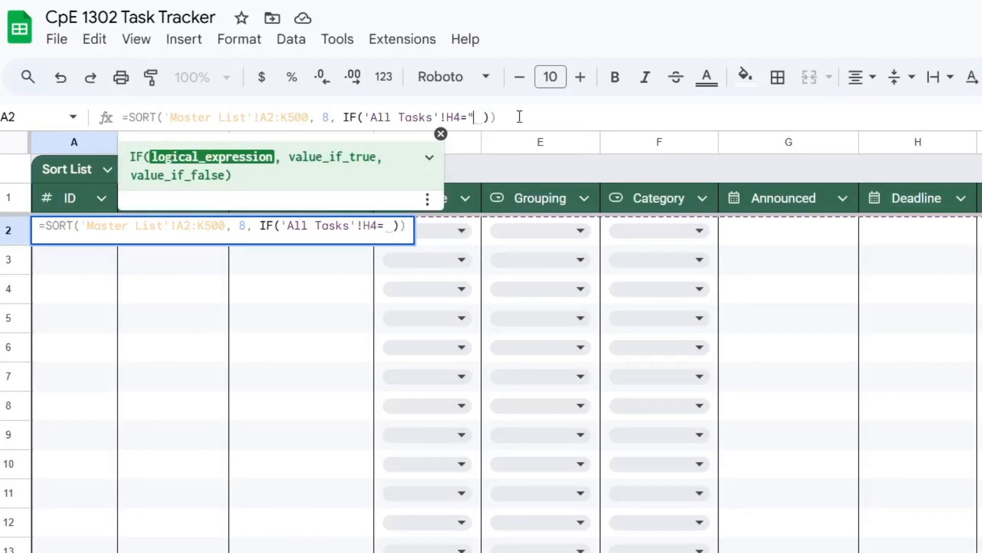
pyautogui.write('ing", "')
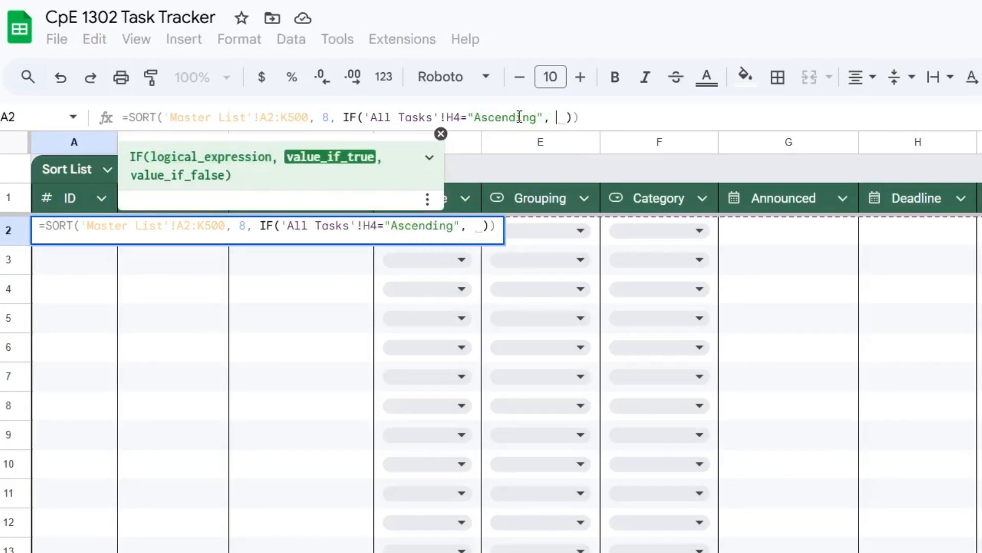
pyautogui.write('TRUE", "FALSE')
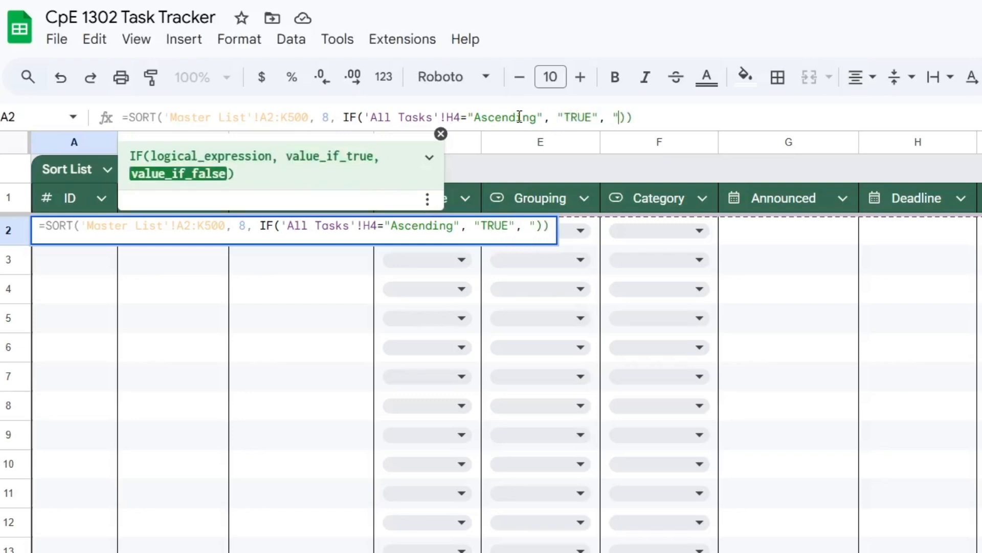
pyautogui.write('")')
pyautogui.press('Return')
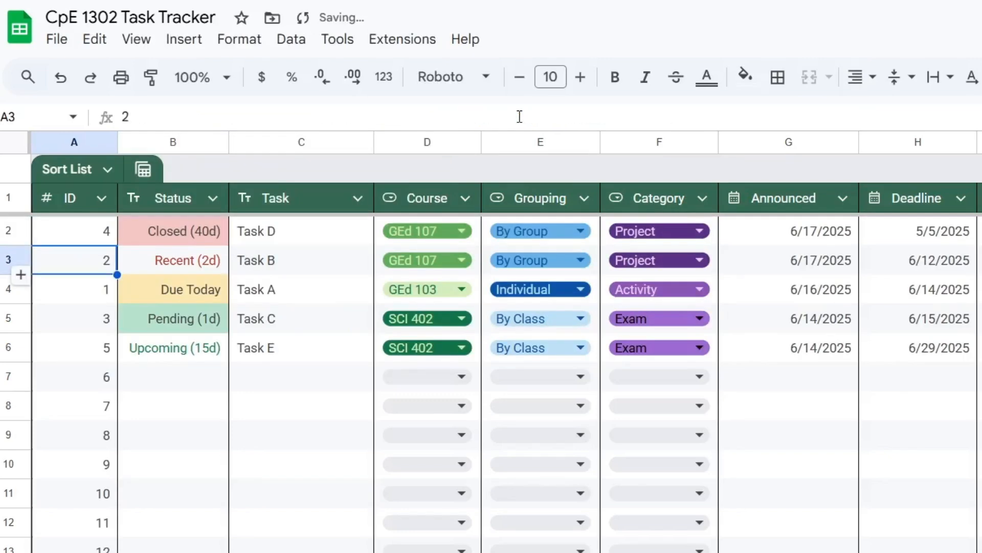
# Step: Test the Status sort toggle on All Tasks by setting it to Descending, checking the Sort List order, and restoring Ascending
pyautogui.click(195, 552)
pyautogui.click(830, 223)
pyautogui.click(786, 277)
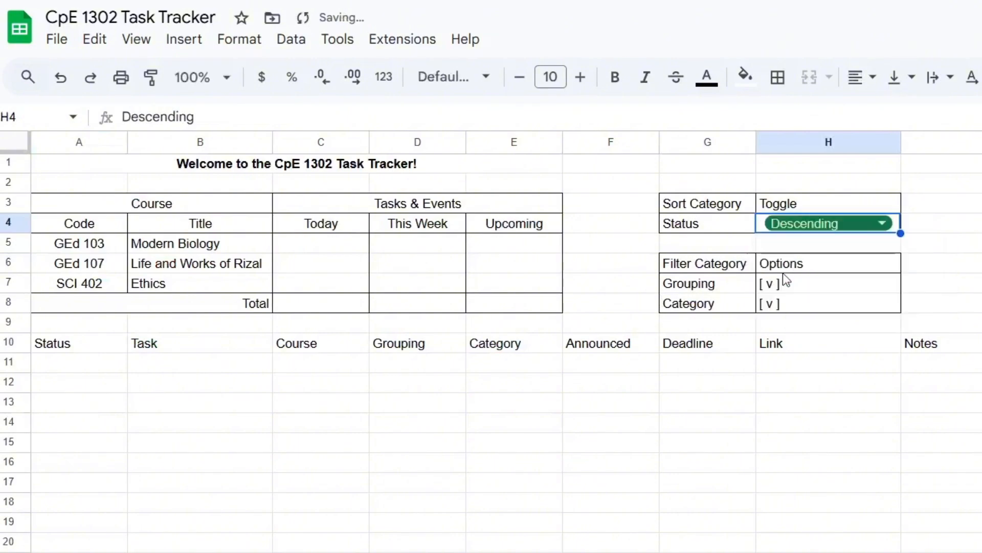
pyautogui.click(286, 552)
pyautogui.click(260, 351)
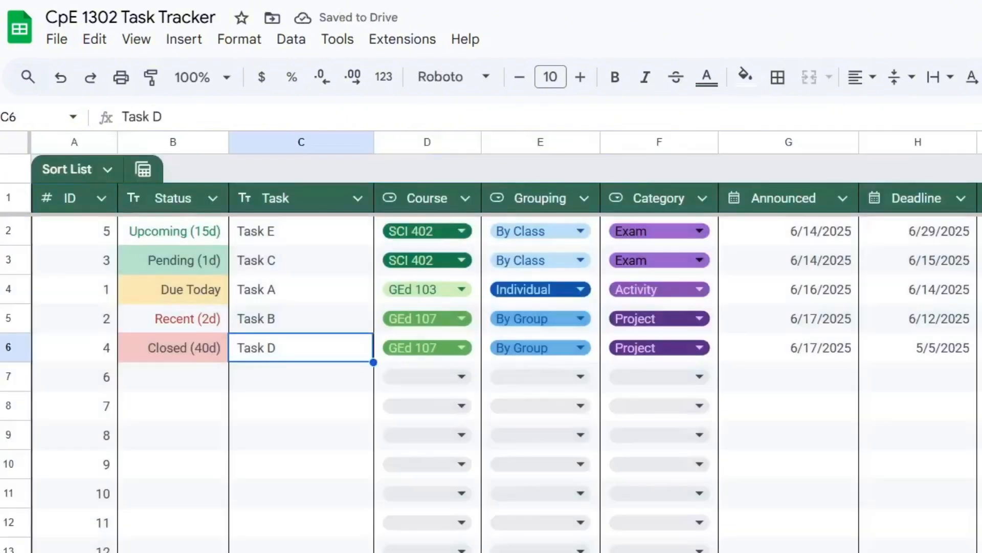
pyautogui.click(195, 552)
pyautogui.click(808, 224)
pyautogui.click(810, 252)
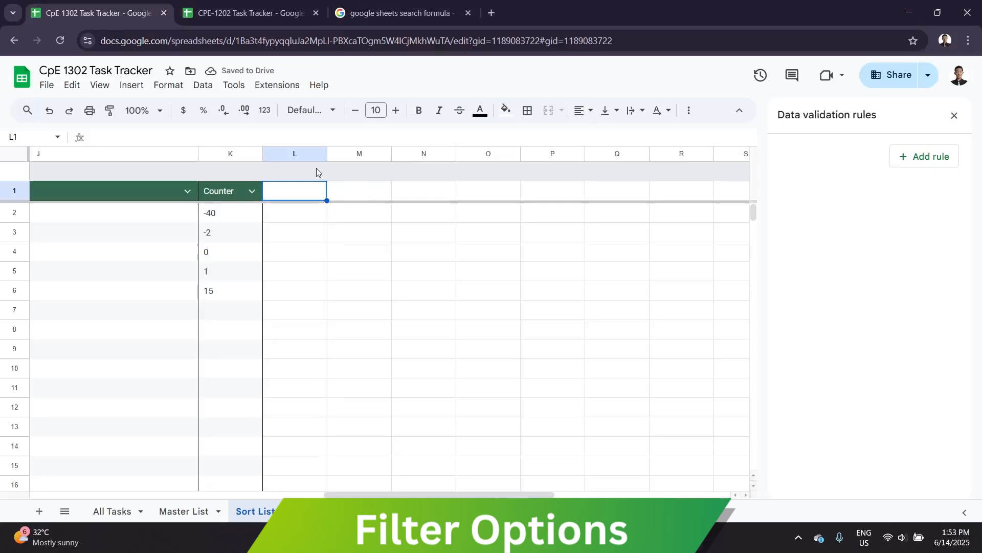
# Step: Add a Match Group column in L1 of the Sort List table and set its width to 150 pixels
pyautogui.write('Match Group')
pyautogui.press('Return')
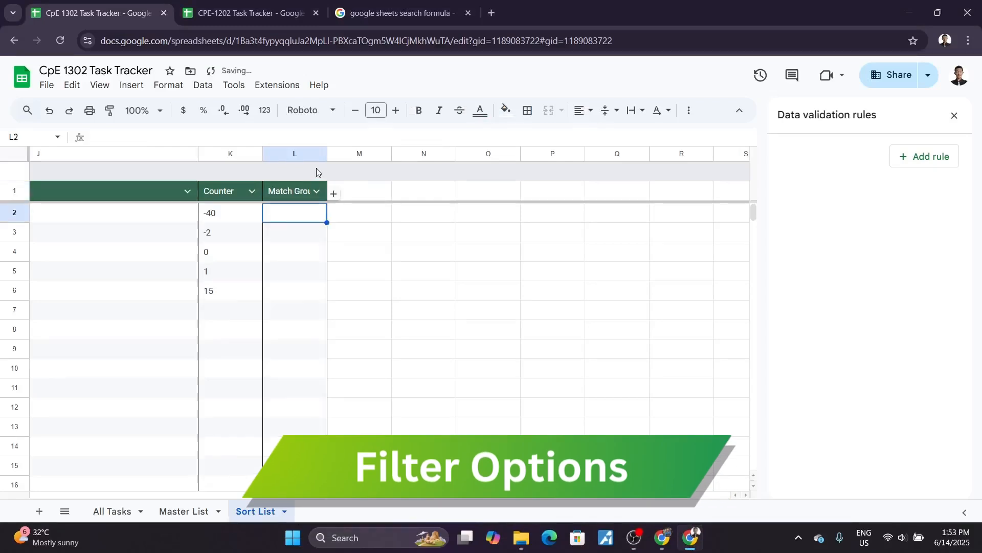
pyautogui.rightClick(295, 155)
pyautogui.click(351, 317)
pyautogui.write('150')
pyautogui.press('Return')
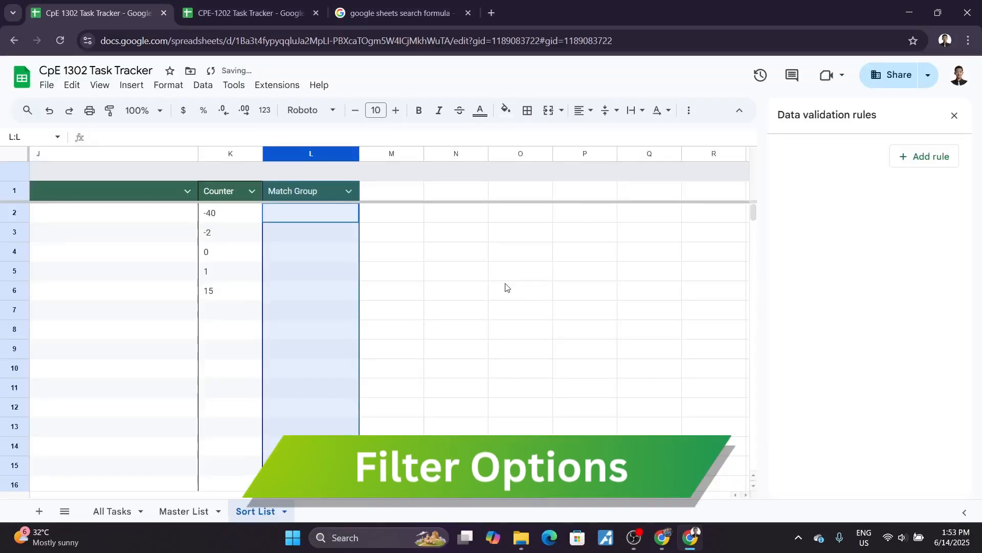
# Step: Add a Match Category column in M1 of the Sort List table and set its width to 150 pixels
pyautogui.click(382, 190)
pyautogui.write('Match ')
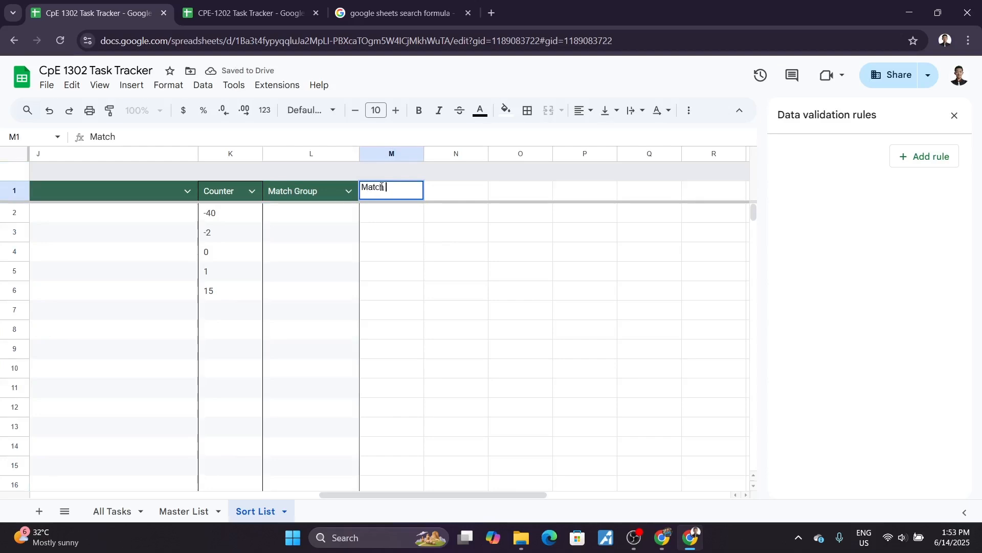
pyautogui.write('Cate')
pyautogui.click(406, 154)
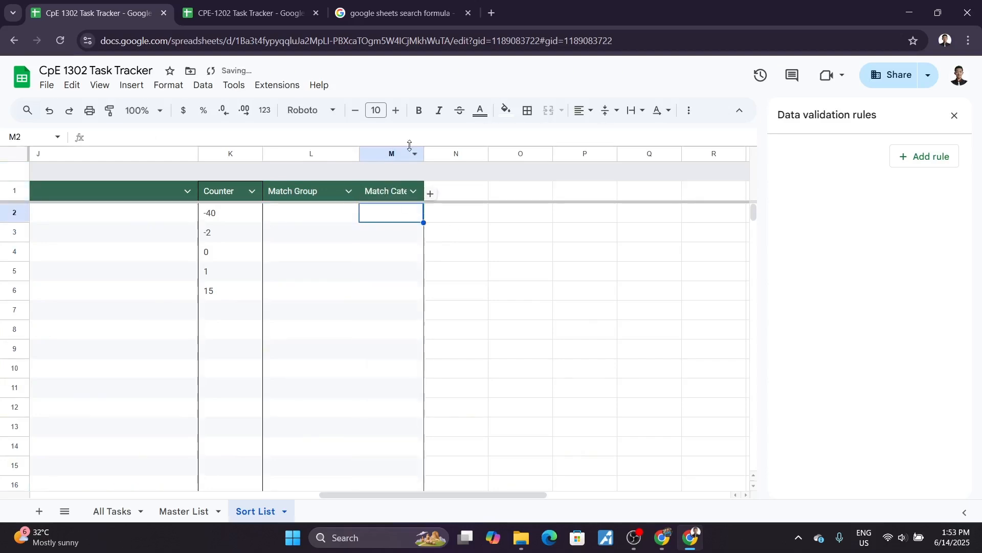
pyautogui.rightClick(410, 154)
pyautogui.click(558, 316)
pyautogui.click(506, 349)
pyautogui.click(521, 313)
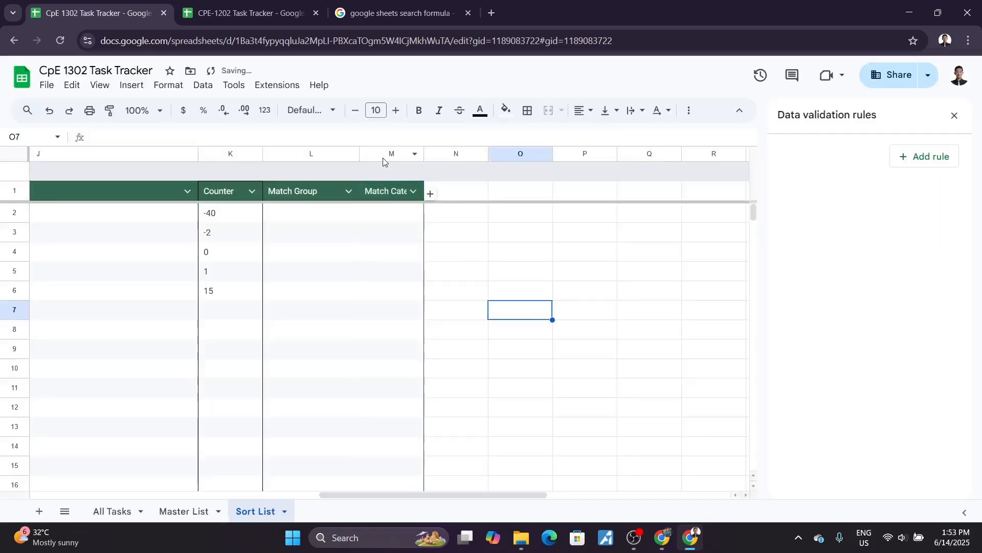
pyautogui.rightClick(385, 155)
pyautogui.click(432, 316)
pyautogui.write('150')
pyautogui.press('Return')
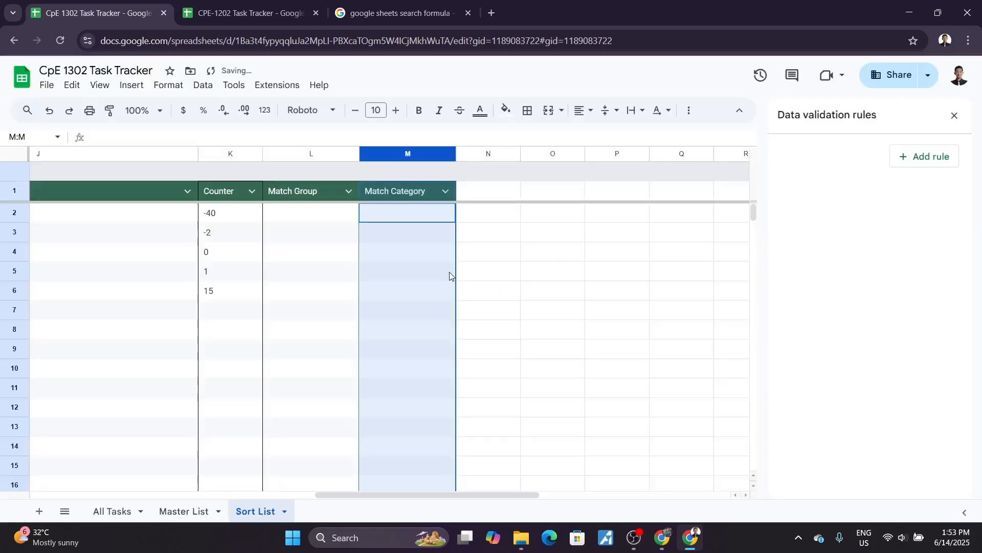
# Step: Begin an IF formula in L2 that returns TRUE when 'All Tasks'!H7 equals "None"
pyautogui.click(332, 213)
pyautogui.click(222, 136)
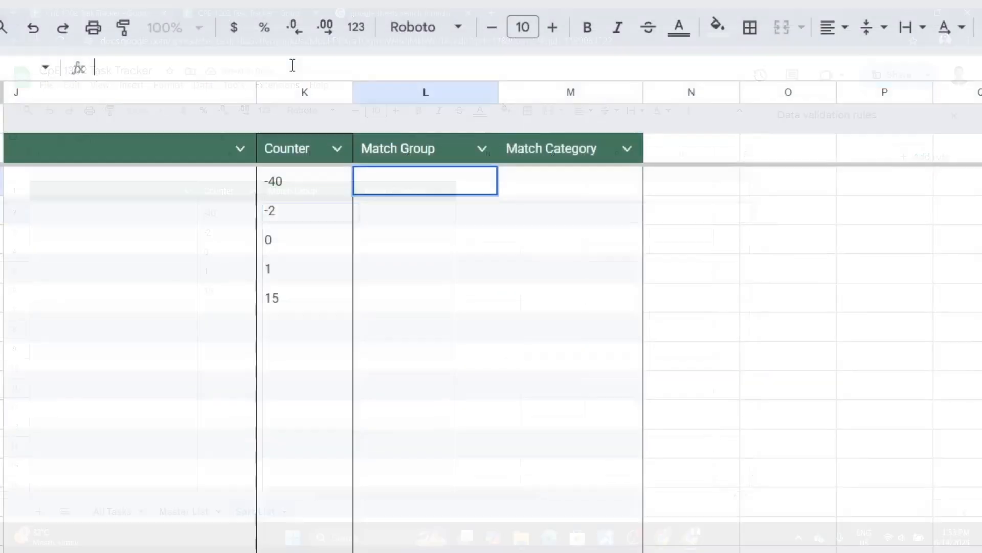
pyautogui.write('=IF(')
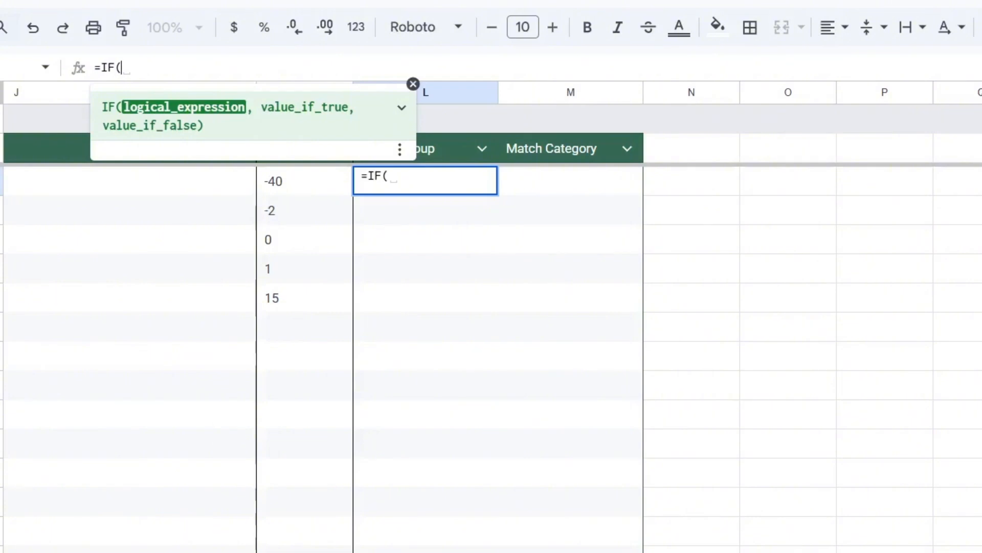
pyautogui.click(732, 238)
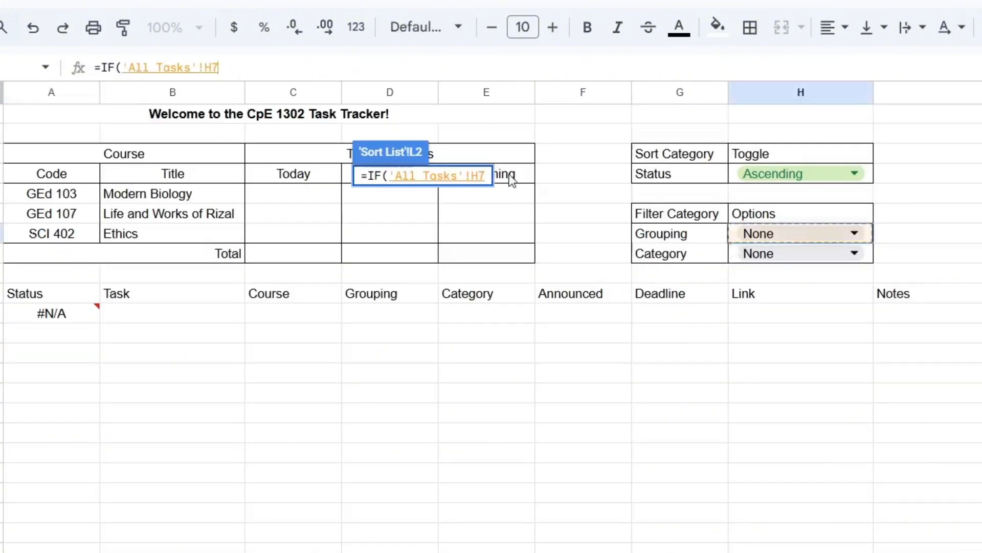
pyautogui.click(299, 70)
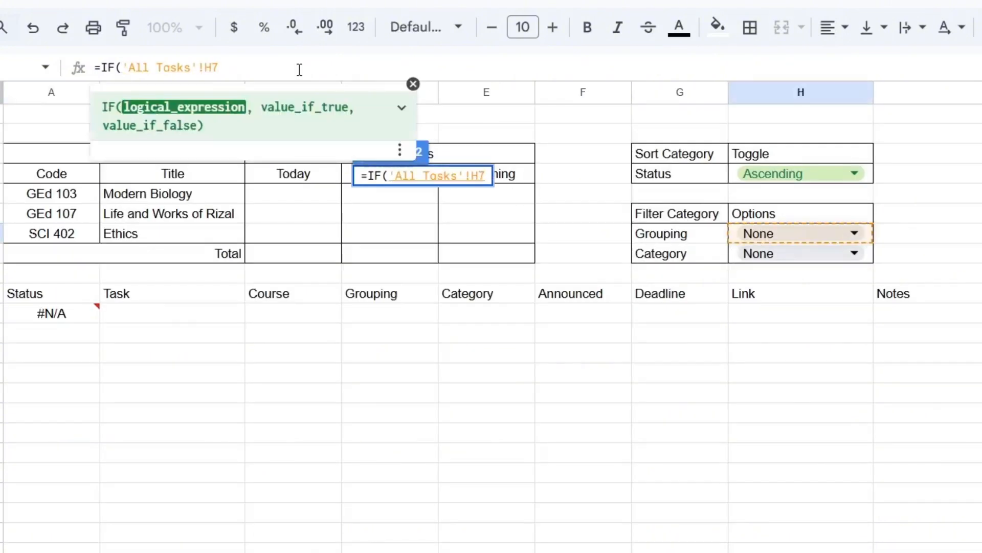
pyautogui.write('="None", ')
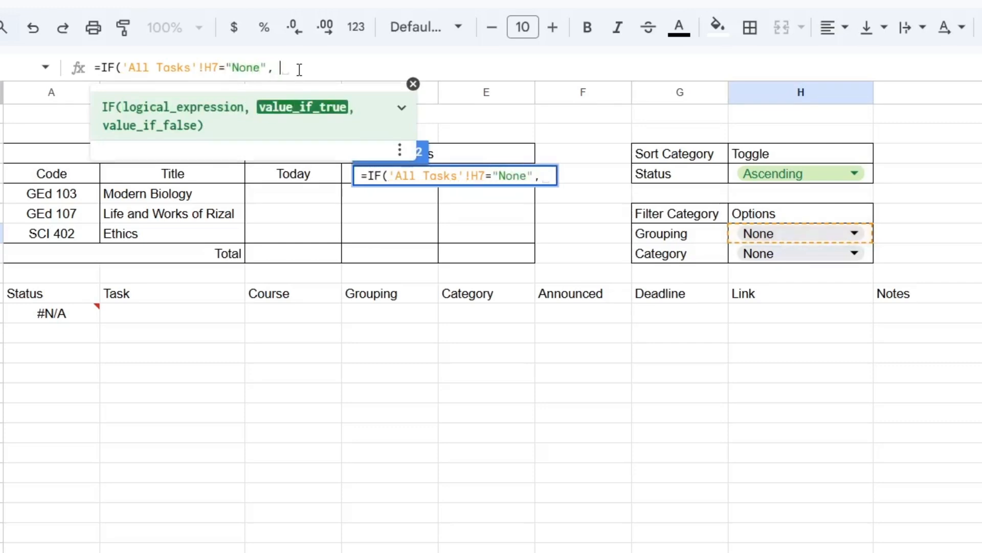
pyautogui.write('TRUE, ')
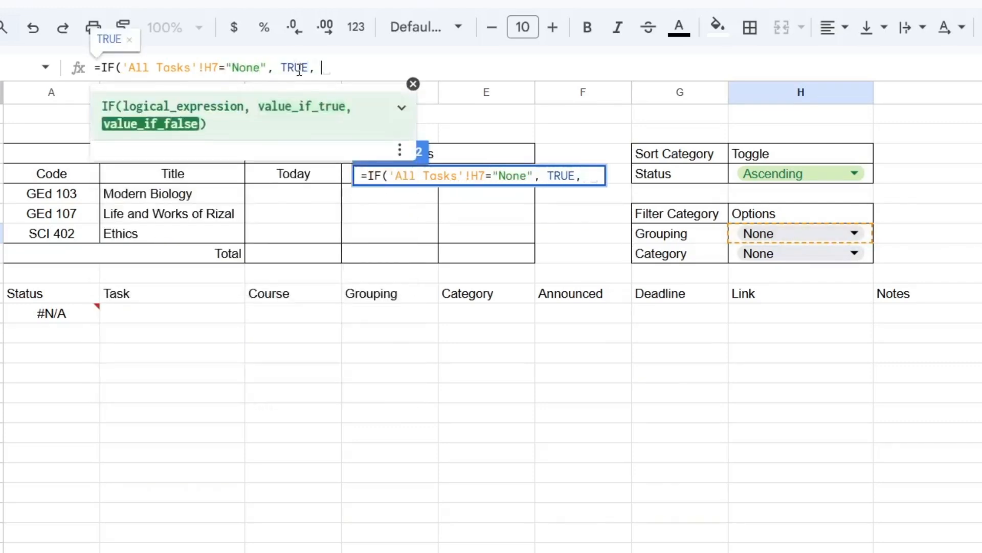
# Step: Add a nested IF as L2's false case, containing ='All Tasks'!H7 as its partial condition and Sort_List[#ALL] as its second argument
pyautogui.write('IF(')
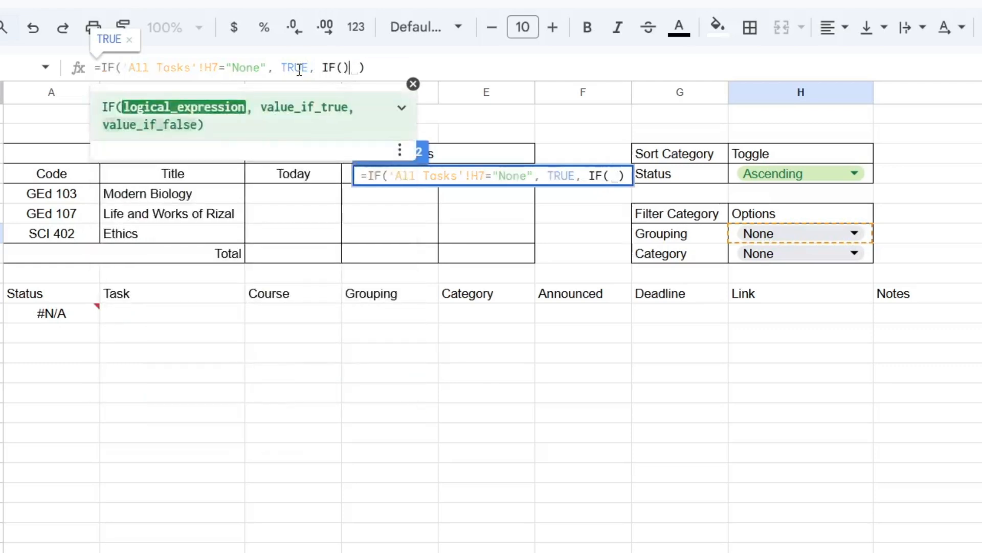
pyautogui.write(')')
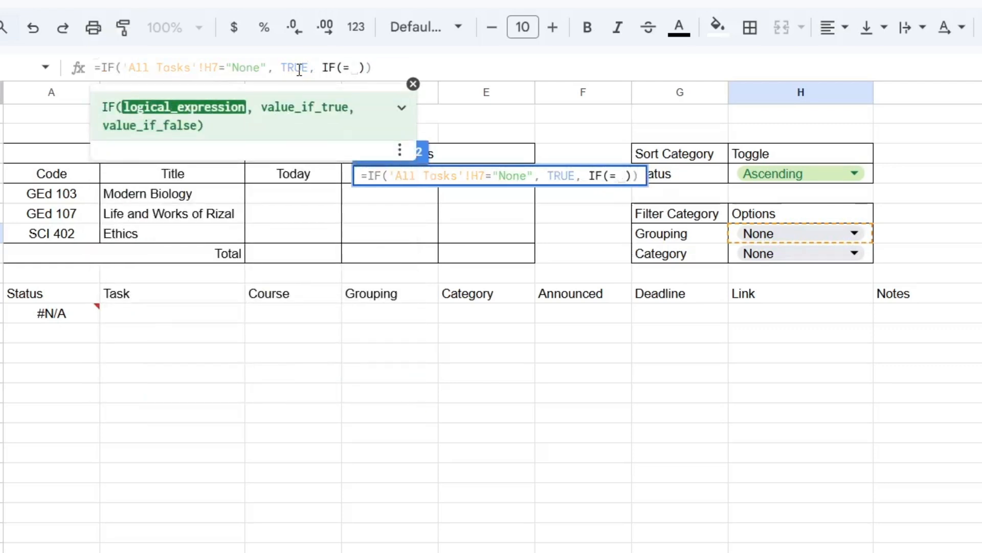
pyautogui.write("='All Tasks'")
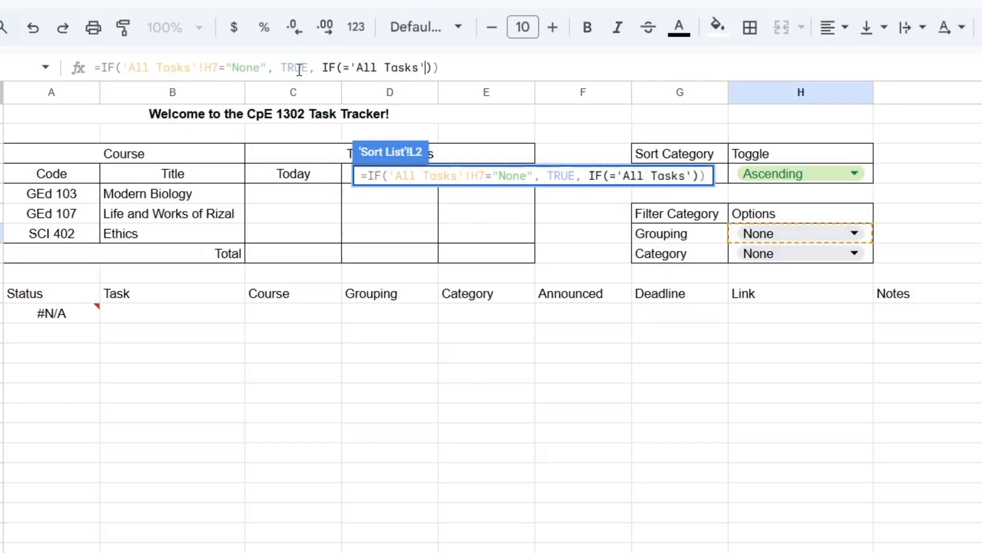
pyautogui.write('!H7, Sort_List[#ALL')
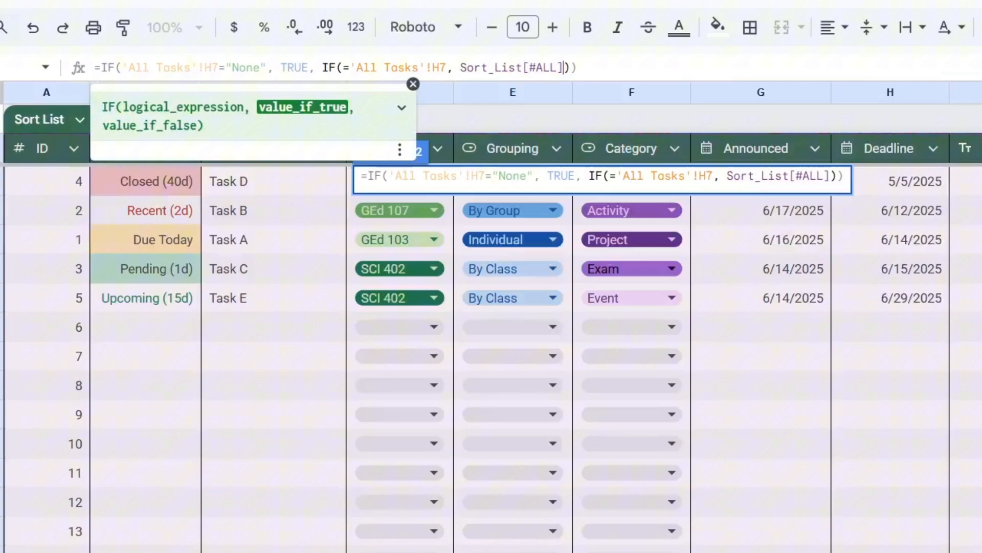
pyautogui.click(353, 67)
pyautogui.hscroll(10, 512, 358)
pyautogui.hscroll(-10, 512, 358)
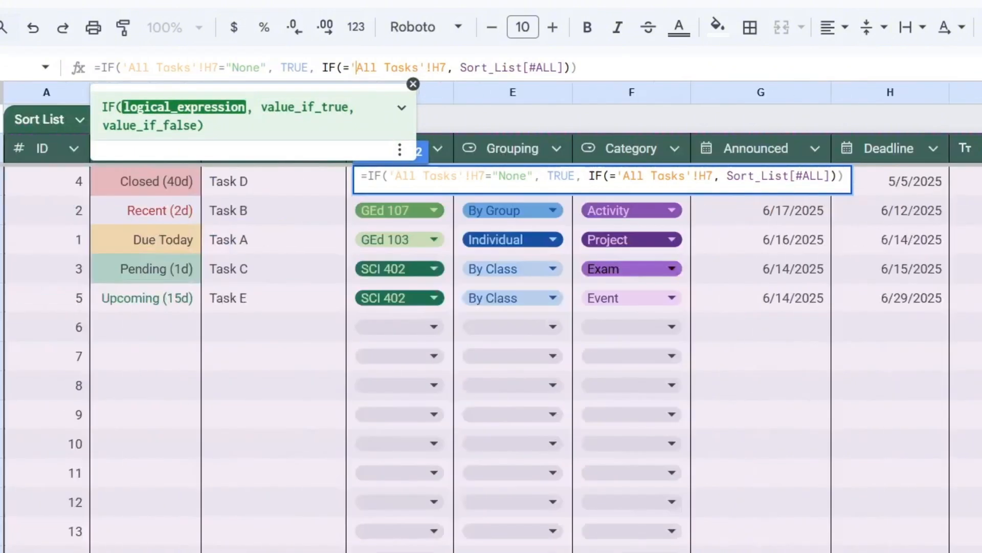
# Step: Make both 'All Tasks'!H7 references in L2's formula absolute as $H$7
pyautogui.click(203, 68)
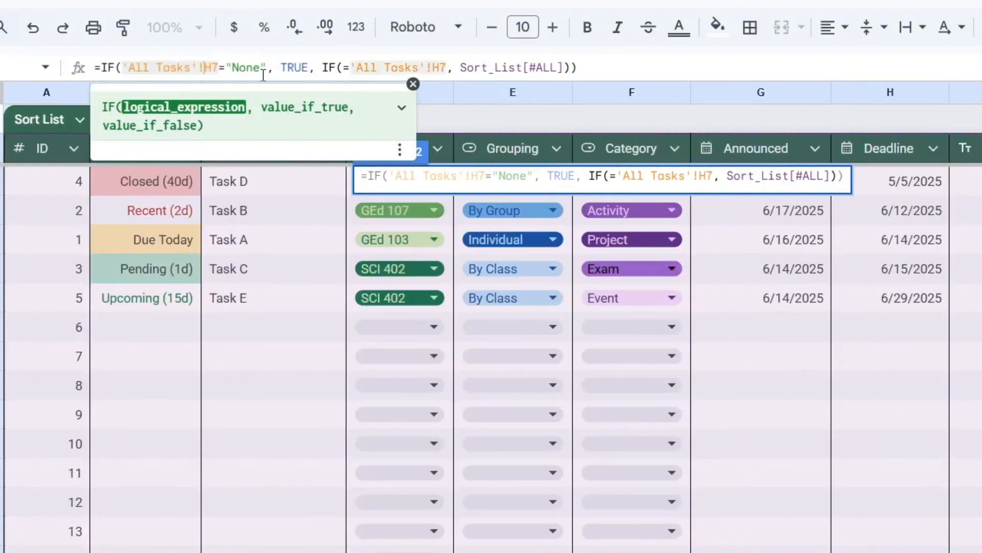
pyautogui.write('$')
pyautogui.press('Right')
pyautogui.write('$')
pyautogui.press('Right')
pyautogui.press('Right')
pyautogui.press('Right')
pyautogui.press('Right')
pyautogui.press('Right')
pyautogui.press('Right')
pyautogui.press('Right')
pyautogui.press('Right')
pyautogui.press('Right')
pyautogui.press('Right')
pyautogui.press('Right')
pyautogui.press('Right')
pyautogui.press('Right')
pyautogui.press('Right')
pyautogui.press('Right')
pyautogui.press('Right')
pyautogui.press('Right')
pyautogui.press('Right')
pyautogui.press('Right')
pyautogui.press('Right')
pyautogui.write('$')
pyautogui.press('Right')
pyautogui.write('$')
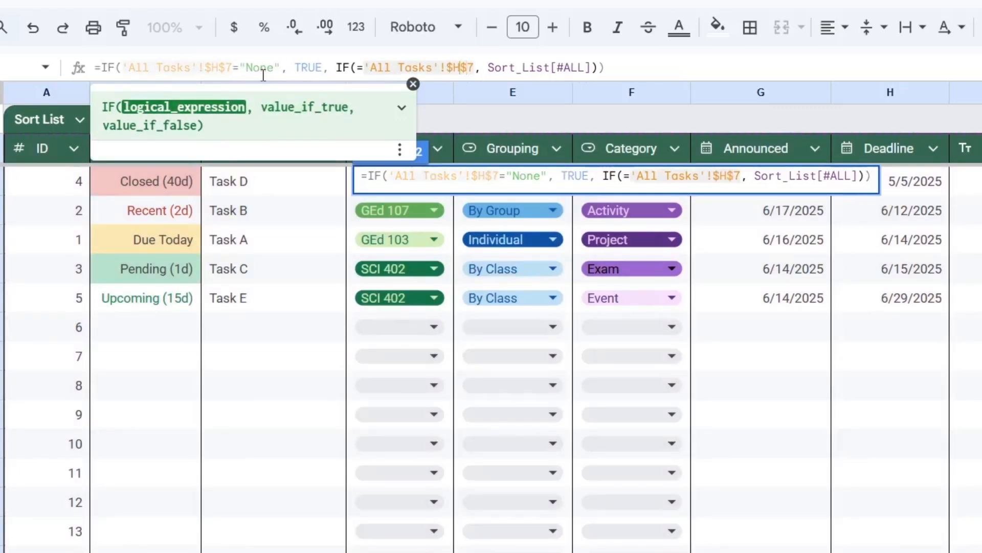
# Step: Insert E2 before the equals sign in the nested IF so it is compared with 'All Tasks'!$H$7
pyautogui.press('Left')
pyautogui.press('Left')
pyautogui.press('Left')
pyautogui.press('Left')
pyautogui.press('Left')
pyautogui.press('Left')
pyautogui.press('Left')
pyautogui.press('Left')
pyautogui.press('Left')
pyautogui.press('Left')
pyautogui.press('Left')
pyautogui.press('Left')
pyautogui.press('Left')
pyautogui.press('Left')
pyautogui.press('Left')
pyautogui.press('Left')
pyautogui.press('Left')
pyautogui.press('Left')
pyautogui.press('Left')
pyautogui.press('Left')
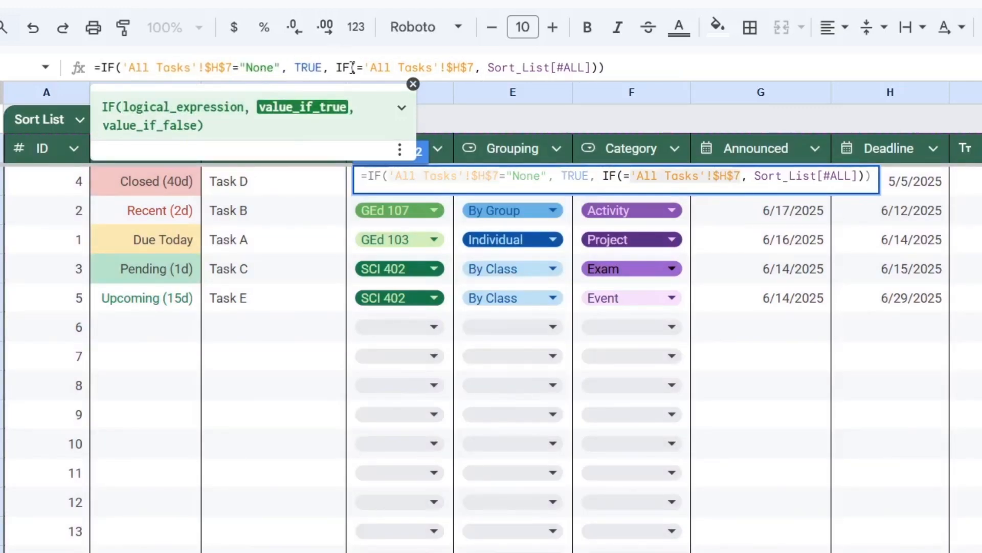
pyautogui.click(352, 67)
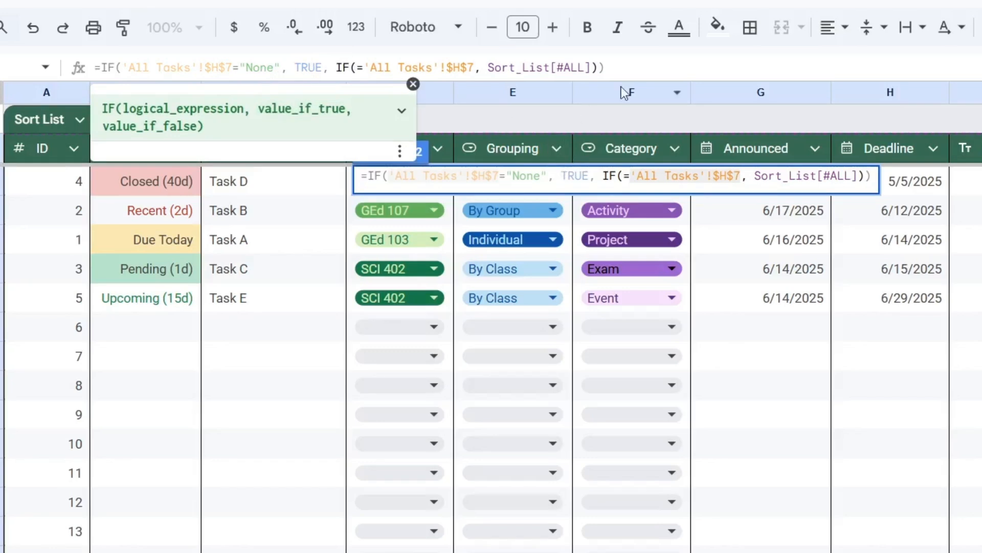
pyautogui.write('E2')
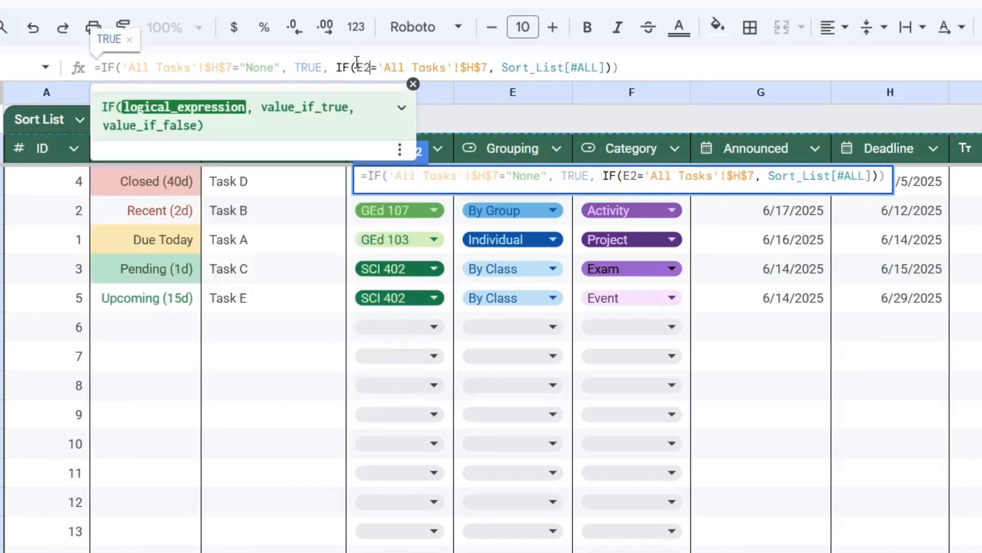
# Step: Remove the Sort_List[#ALL] argument from the nested IF in L2's formula
pyautogui.click(626, 69)
pyautogui.press('Left')
pyautogui.press('BackSpace')
pyautogui.press('BackSpace')
pyautogui.press('BackSpace')
pyautogui.press('BackSpace')
pyautogui.press('BackSpace')
pyautogui.press('BackSpace')
pyautogui.press('BackSpace')
pyautogui.press('BackSpace')
pyautogui.press('BackSpace')
pyautogui.press('BackSpace')
pyautogui.press('BackSpace')
pyautogui.press('BackSpace')
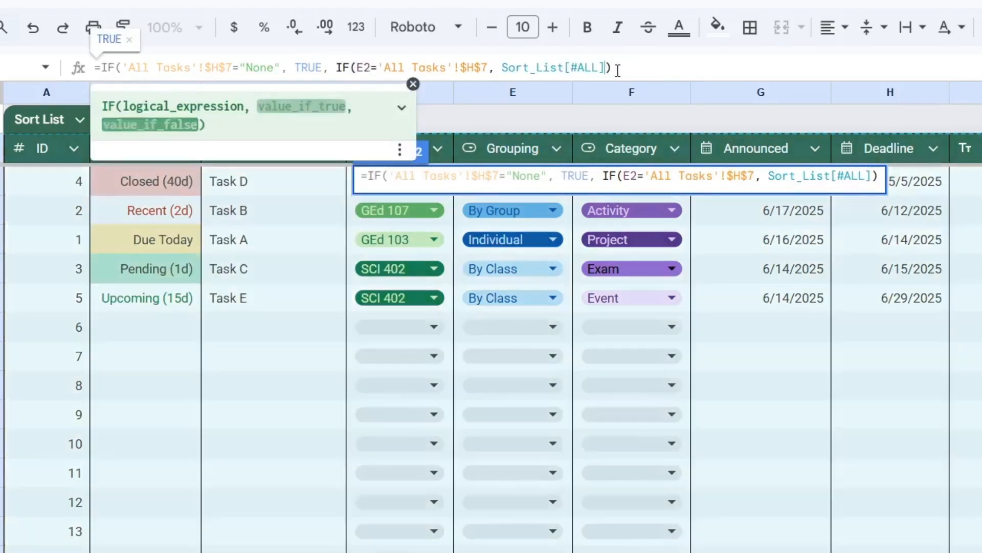
pyautogui.press('BackSpace')
pyautogui.press('BackSpace')
pyautogui.press('BackSpace')
pyautogui.press('BackSpace')
pyautogui.press('BackSpace')
pyautogui.press('BackSpace')
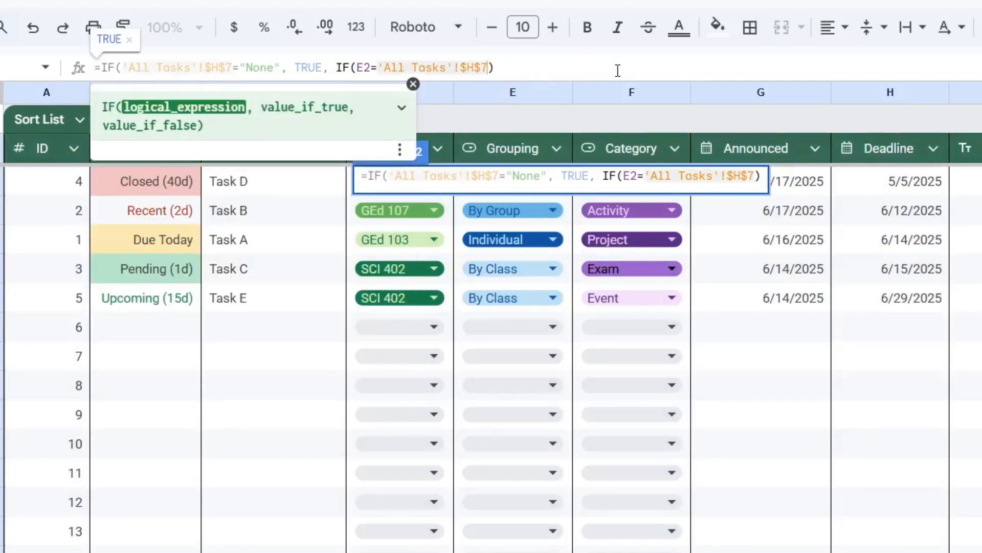
# Step: Give the nested IF in L2 the quoted results "TRUE" for a match and "FALSE" otherwise
pyautogui.write(', "TRUE", "FALSE')
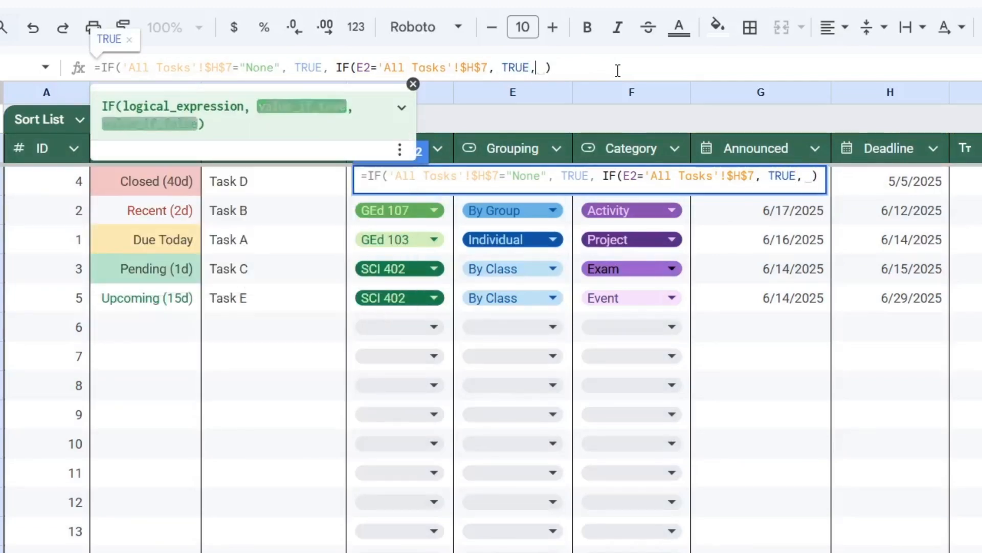
pyautogui.write('"')
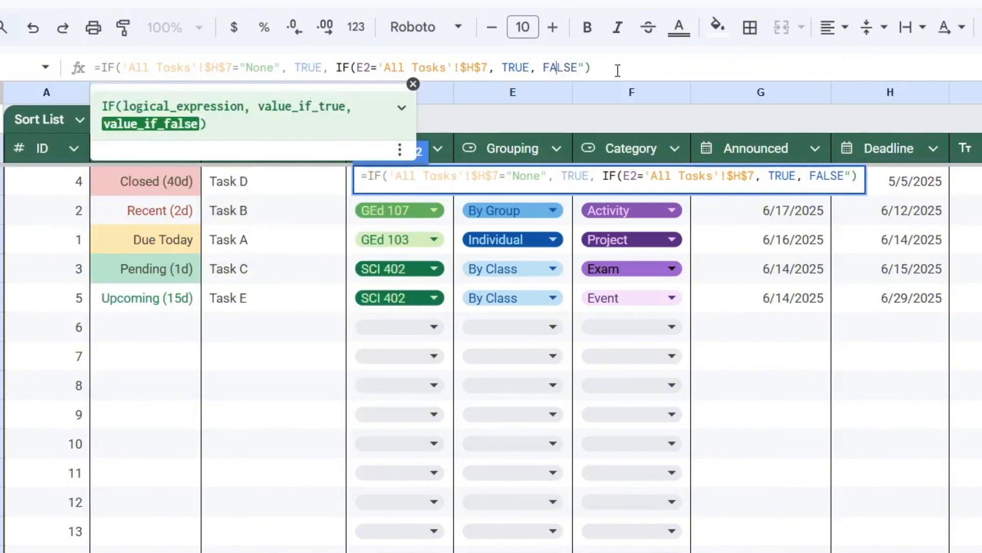
pyautogui.press('Left')
pyautogui.press('Left')
pyautogui.press('Left')
pyautogui.press('Left')
pyautogui.press('Left')
pyautogui.press('Left')
pyautogui.write('"')
pyautogui.press('Left')
pyautogui.press('Left')
pyautogui.press('Left')
pyautogui.write('"')
pyautogui.press('Left')
pyautogui.press('Left')
pyautogui.press('Left')
pyautogui.press('Left')
pyautogui.press('Left')
pyautogui.write('"')
# Step: Put quotation marks around the outer IF's TRUE result and close L2's formula with the final parenthesis
pyautogui.press('Left')
pyautogui.press('Left')
pyautogui.press('Left')
pyautogui.press('Left')
pyautogui.press('Left')
pyautogui.press('Left')
pyautogui.press('Left')
pyautogui.press('Left')
pyautogui.press('Left')
pyautogui.press('Left')
pyautogui.press('Left')
pyautogui.press('Left')
pyautogui.press('Left')
pyautogui.press('Left')
pyautogui.press('Left')
pyautogui.press('Left')
pyautogui.press('Left')
pyautogui.press('Left')
pyautogui.press('Left')
pyautogui.press('Left')
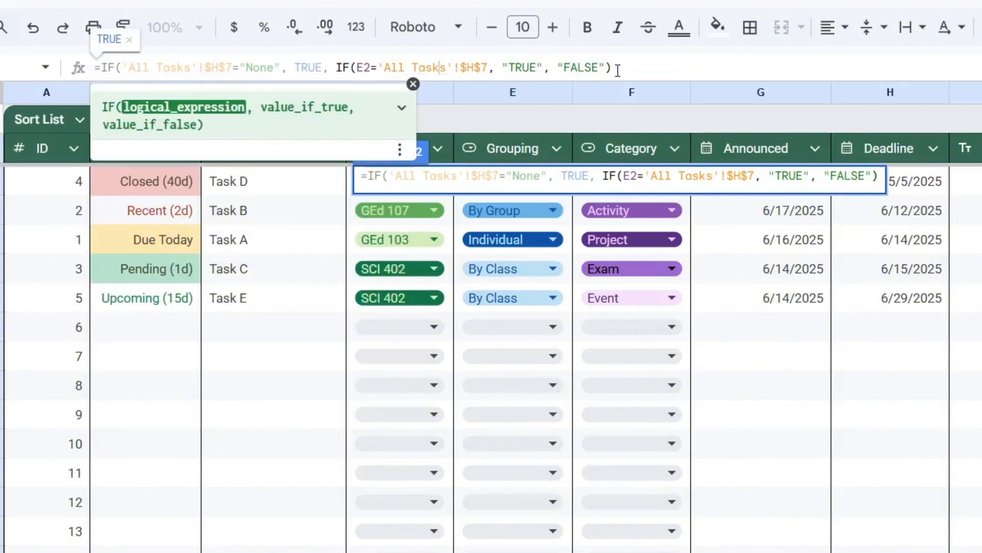
pyautogui.write('"')
pyautogui.press('Right')
pyautogui.press('Right')
pyautogui.press('Right')
pyautogui.press('Right')
pyautogui.write('"')
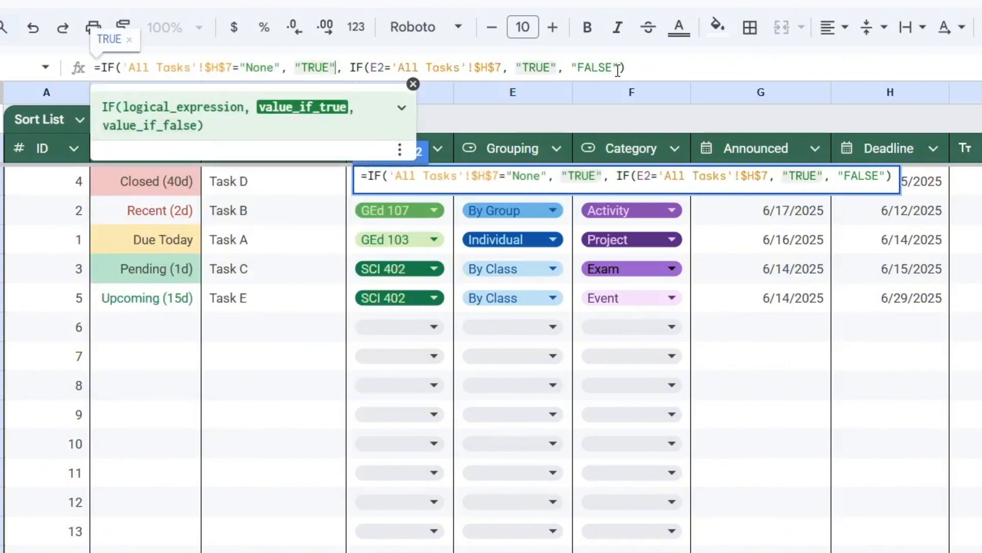
pyautogui.press('End')
pyautogui.write(')')
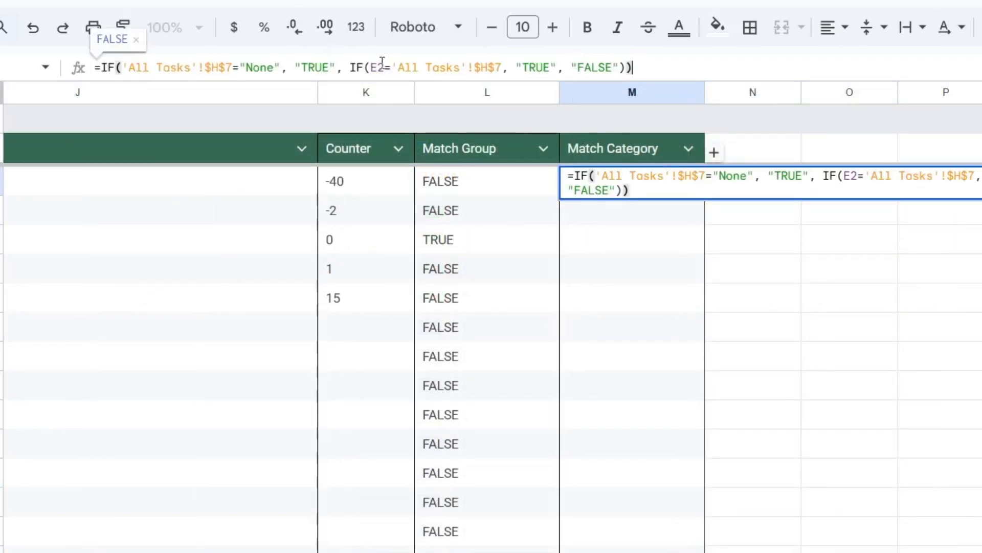
# Step: Change the cell compared in the nested IF of M2's Match Category formula to F2
pyautogui.click(384, 69)
pyautogui.press('Left')
pyautogui.press('BackSpace')
pyautogui.write('F')
# Step: Point the outer IF's "None" test in M2's formula at 'All Tasks'!$H$8
pyautogui.press('Left')
pyautogui.press('Left')
pyautogui.press('Left')
pyautogui.press('Left')
pyautogui.press('Left')
pyautogui.press('Left')
pyautogui.press('Left')
pyautogui.press('Left')
pyautogui.press('Left')
pyautogui.press('Left')
pyautogui.press('Left')
pyautogui.press('Left')
pyautogui.press('Left')
pyautogui.press('Left')
pyautogui.press('Left')
pyautogui.press('Left')
pyautogui.press('Left')
pyautogui.press('Left')
pyautogui.press('Left')
pyautogui.press('Left')
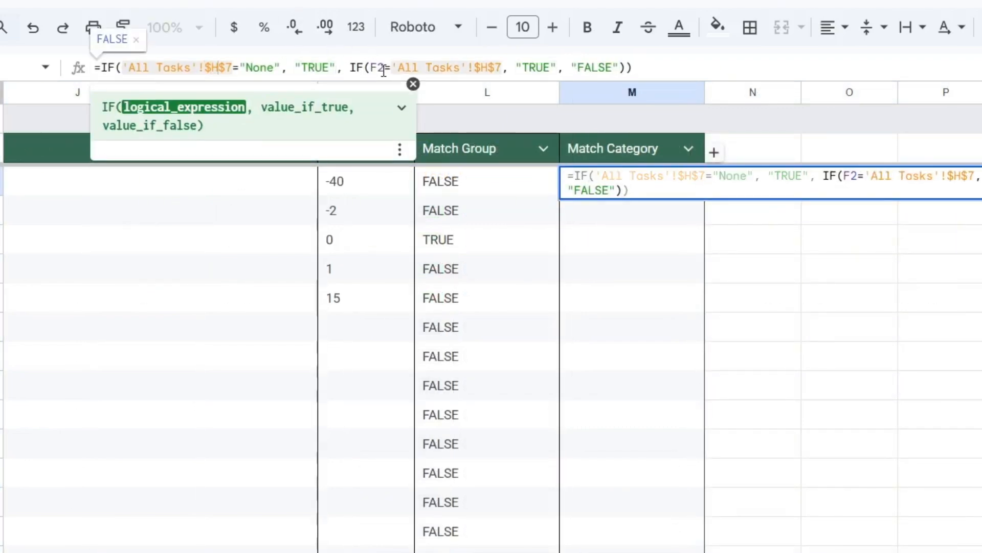
pyautogui.press('Right')
pyautogui.press('Right')
pyautogui.press('BackSpace')
pyautogui.write('8')
# Step: Change the nested IF's comparison reference to 'All Tasks'!$H$8 and enter M2's formula
pyautogui.press('Right')
pyautogui.press('Right')
pyautogui.press('Right')
pyautogui.press('Right')
pyautogui.press('Right')
pyautogui.press('Right')
pyautogui.press('Right')
pyautogui.press('Right')
pyautogui.press('Right')
pyautogui.press('Right')
pyautogui.press('Right')
pyautogui.press('Right')
pyautogui.press('Right')
pyautogui.press('Right')
pyautogui.press('Right')
pyautogui.press('Right')
pyautogui.press('Right')
pyautogui.press('Right')
pyautogui.press('Right')
pyautogui.press('Right')
pyautogui.press('BackSpace')
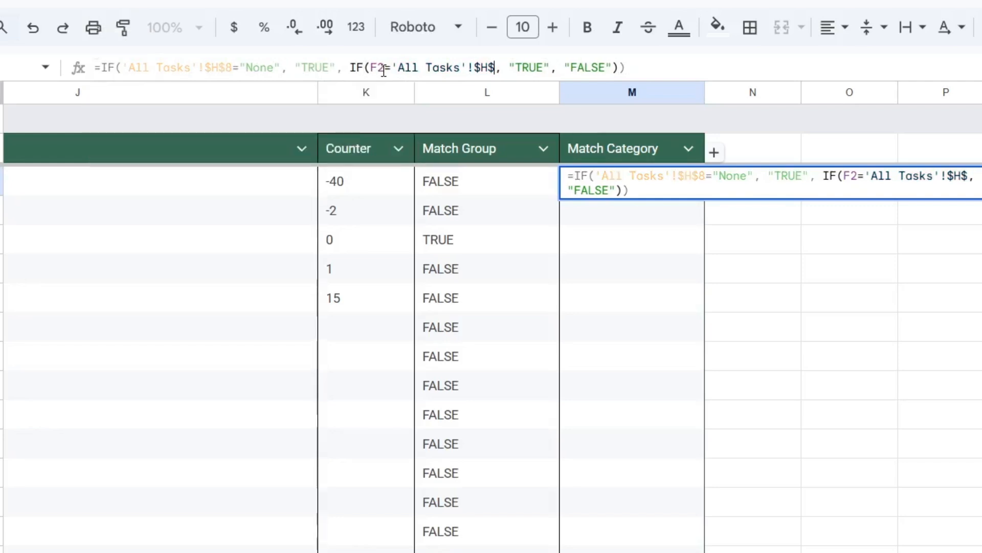
pyautogui.write('8')
pyautogui.press('Return')
# Step: Fill the Match Category formula down through the range M2:M1500
pyautogui.click(582, 183)
pyautogui.click(13, 60)
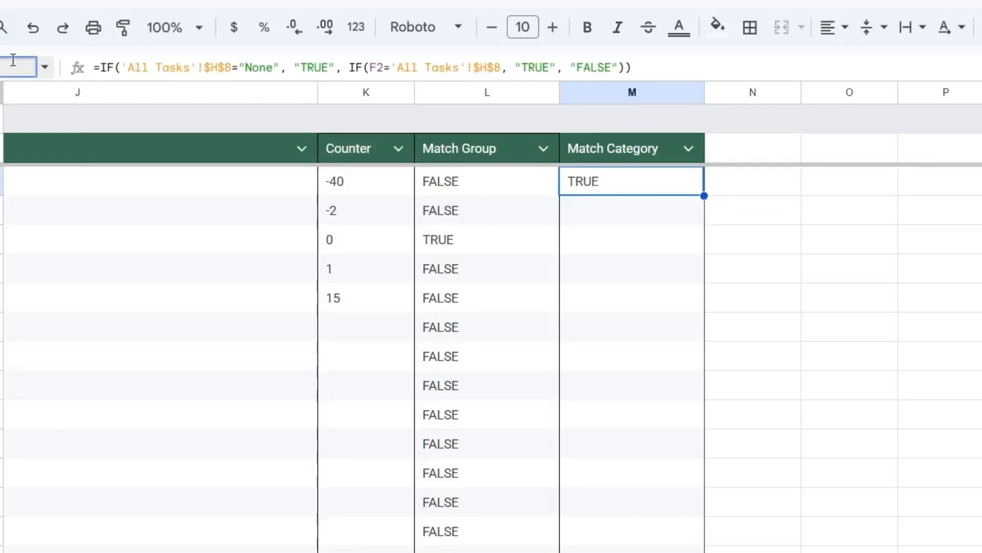
pyautogui.write('M2:M1500')
pyautogui.press('Return')
pyautogui.hotkey('ctrl', 'd')
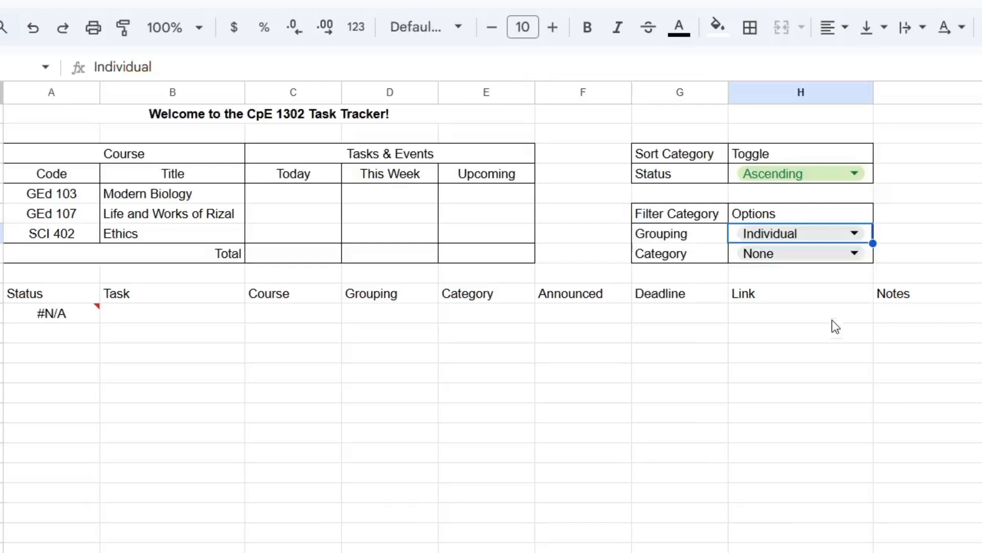
# Step: Add 'Sort List'!B2:J500 as a second argument to the FILTER formula in All Tasks cell A11
pyautogui.click(82, 313)
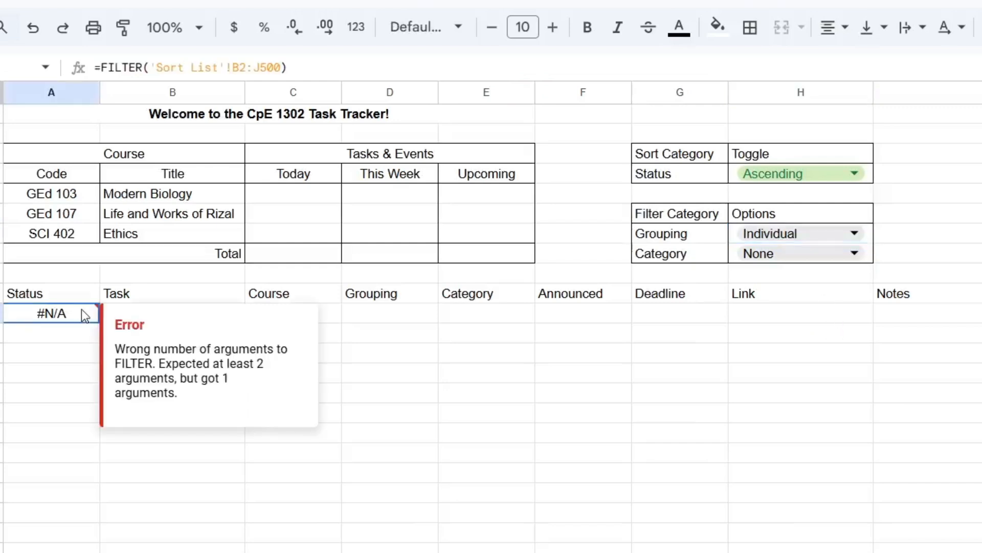
pyautogui.click(314, 64)
pyautogui.write(", 'Sort List'!B2:500")
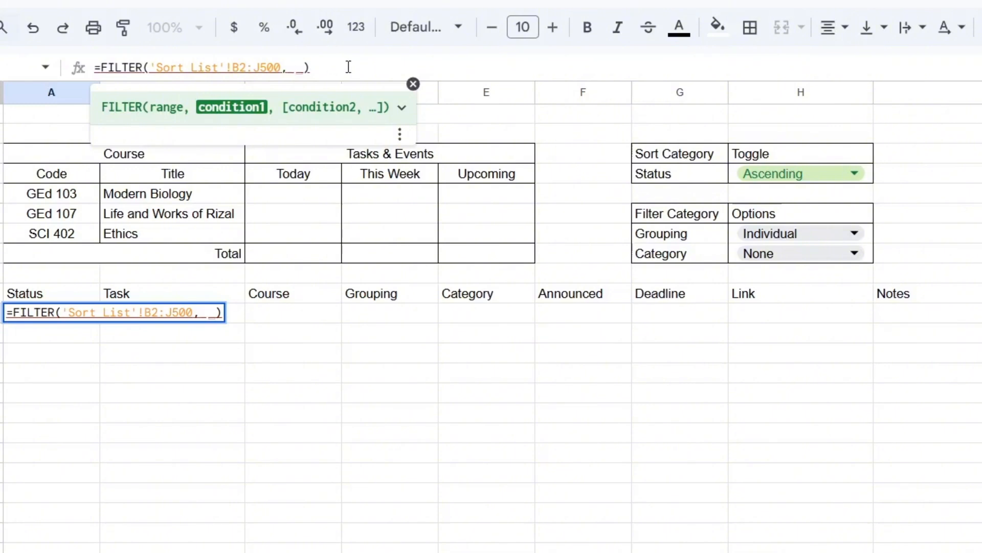
pyautogui.write("'Sort List'!")
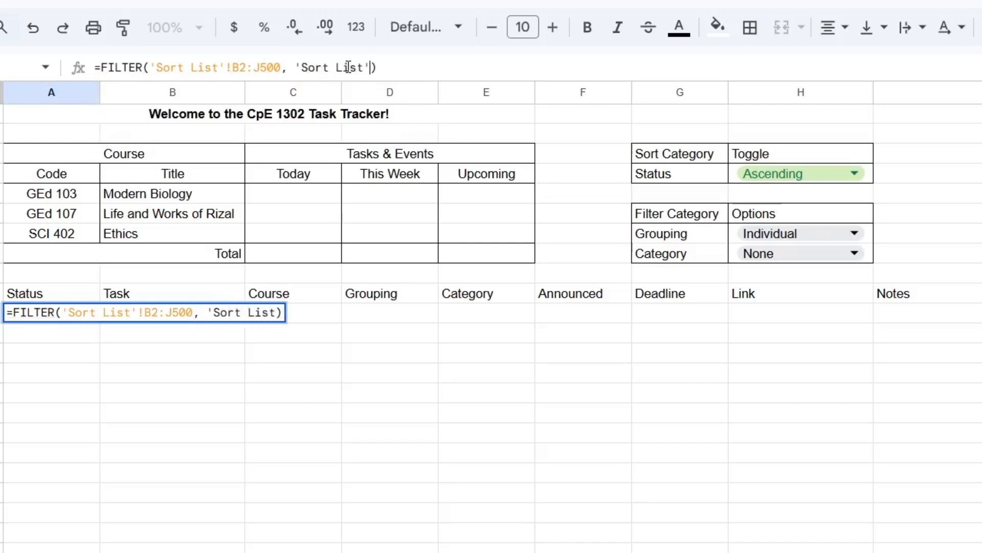
pyautogui.write('B2:500')
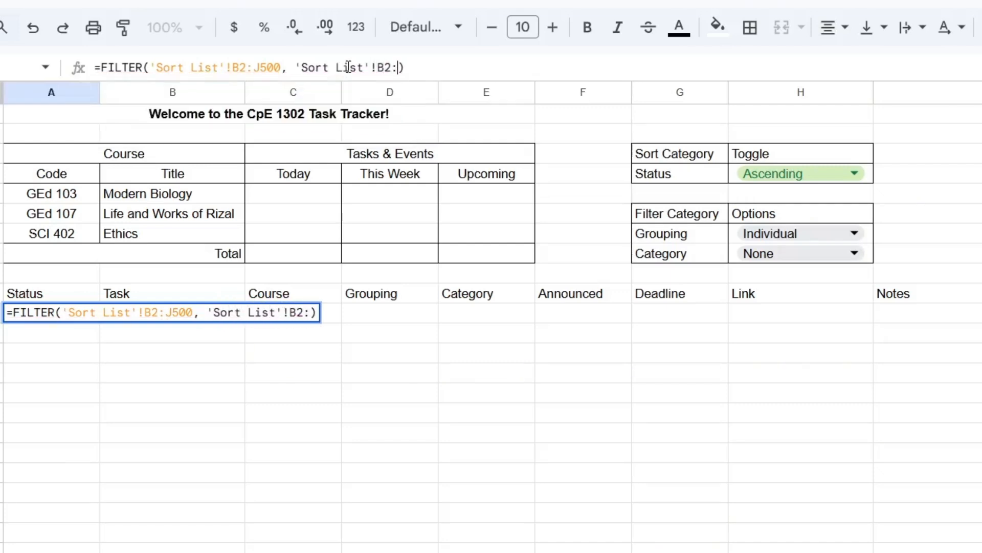
pyautogui.press('BackSpace')
pyautogui.press('BackSpace')
pyautogui.press('BackSpace')
pyautogui.write('J500')
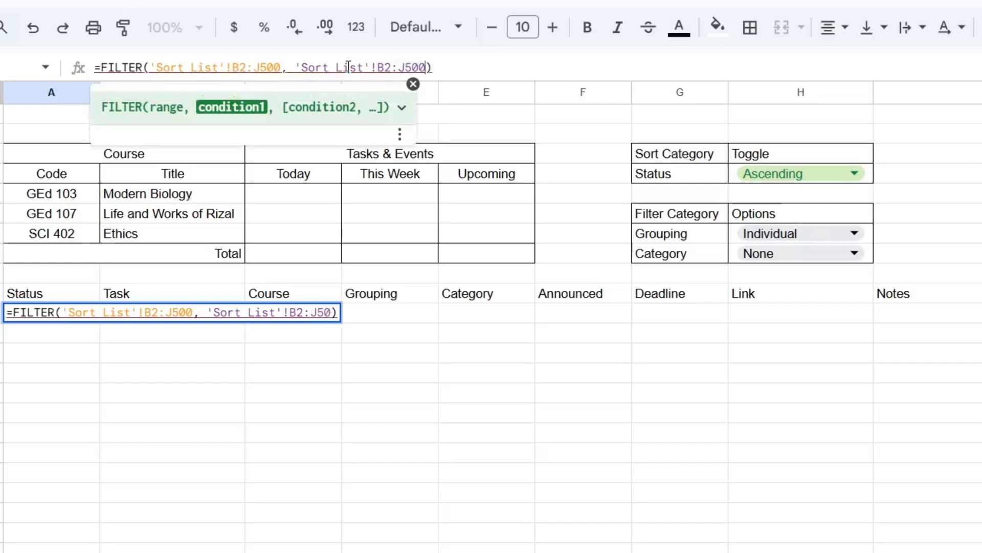
# Step: Replace the B2:J500 range in the FILTER's first condition with L2:L500="TRUE" and begin another argument
pyautogui.press('BackSpace')
pyautogui.press('BackSpace')
pyautogui.press('BackSpace')
pyautogui.press('BackSpace')
pyautogui.press('BackSpace')
pyautogui.press('BackSpace')
pyautogui.press('BackSpace')
pyautogui.write('L2:L500="TRUE", \'')
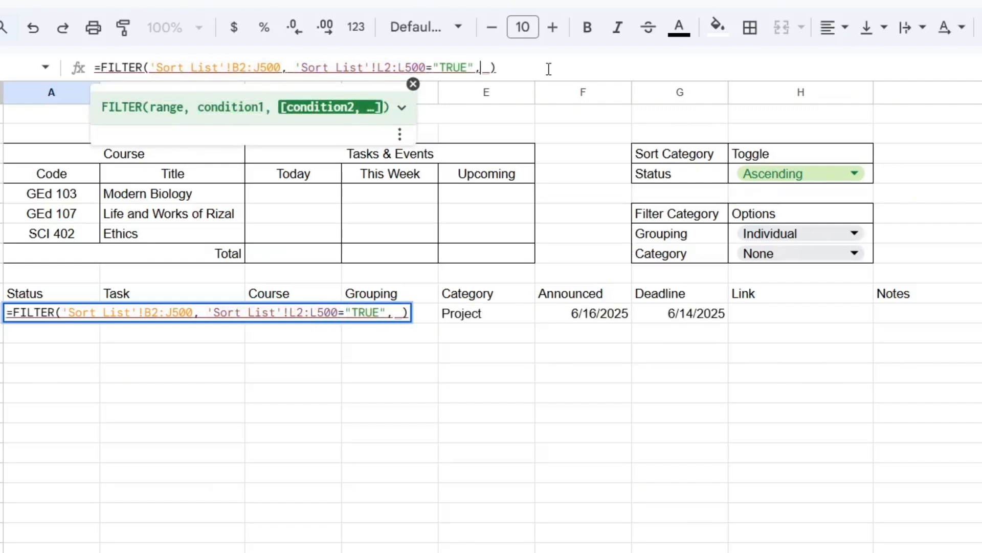
# Step: Add the second FILTER condition 'Sort List'!M2:M500="TRUE" and enter the formula in A11
pyautogui.write('Sort List')
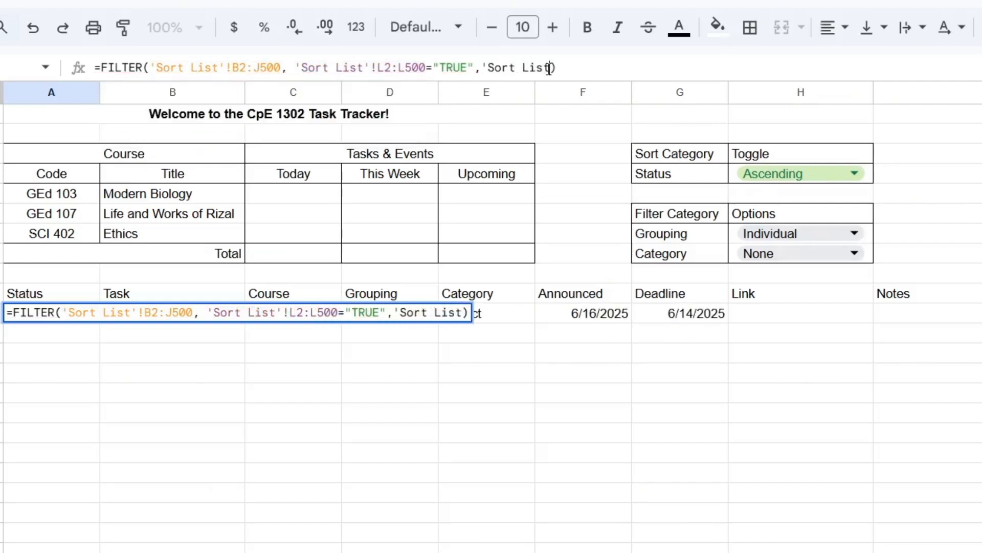
pyautogui.write("'!")
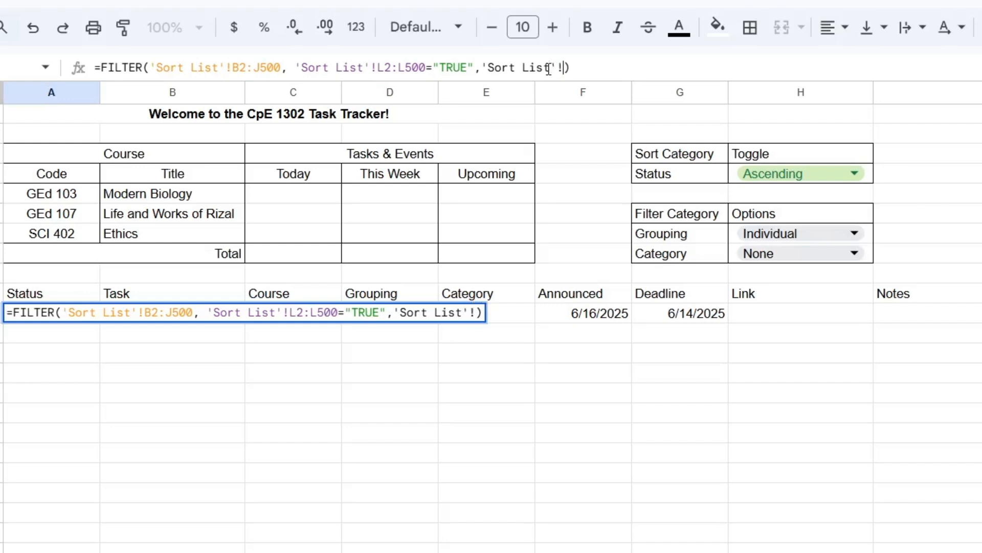
pyautogui.write('M2')
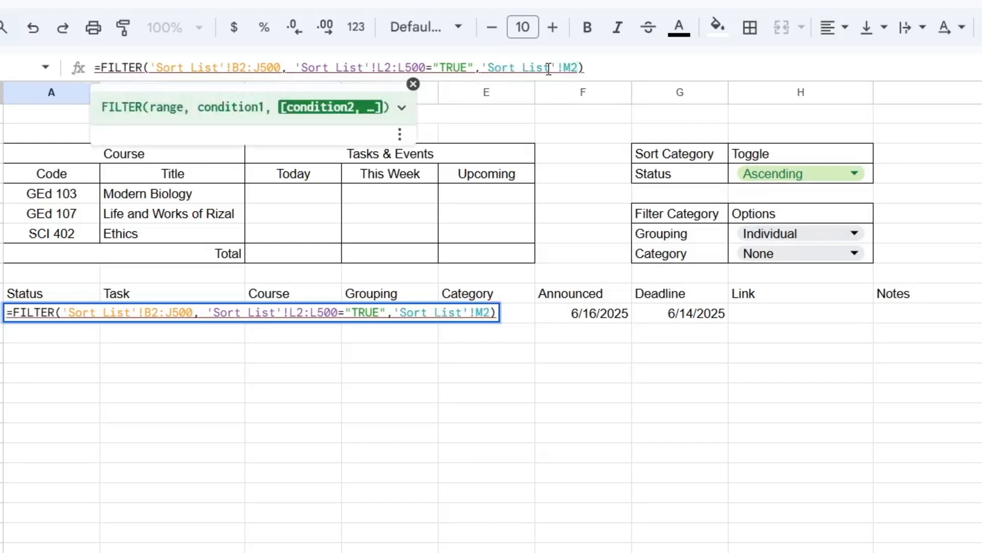
pyautogui.write(':M500')
pyautogui.write('="TRUE')
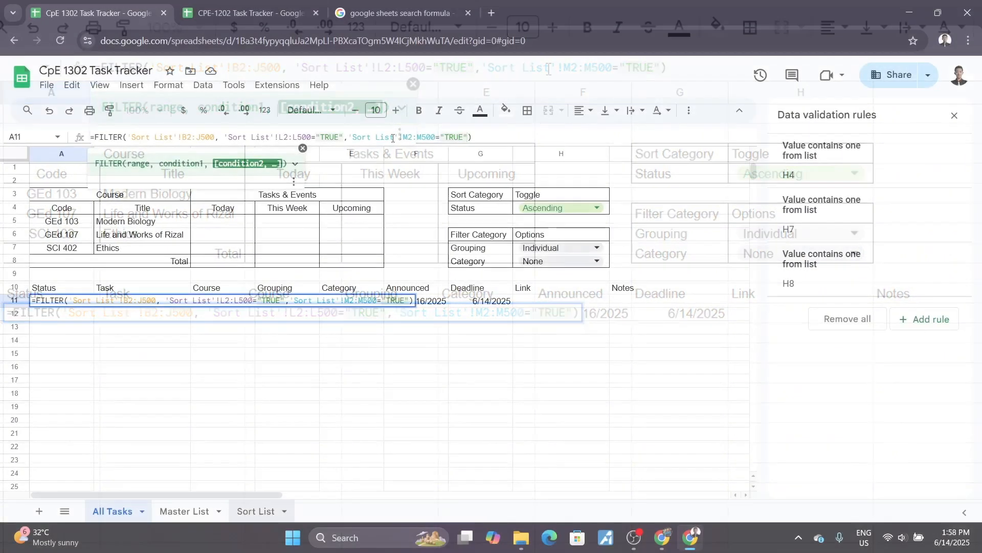
pyautogui.press('Return')
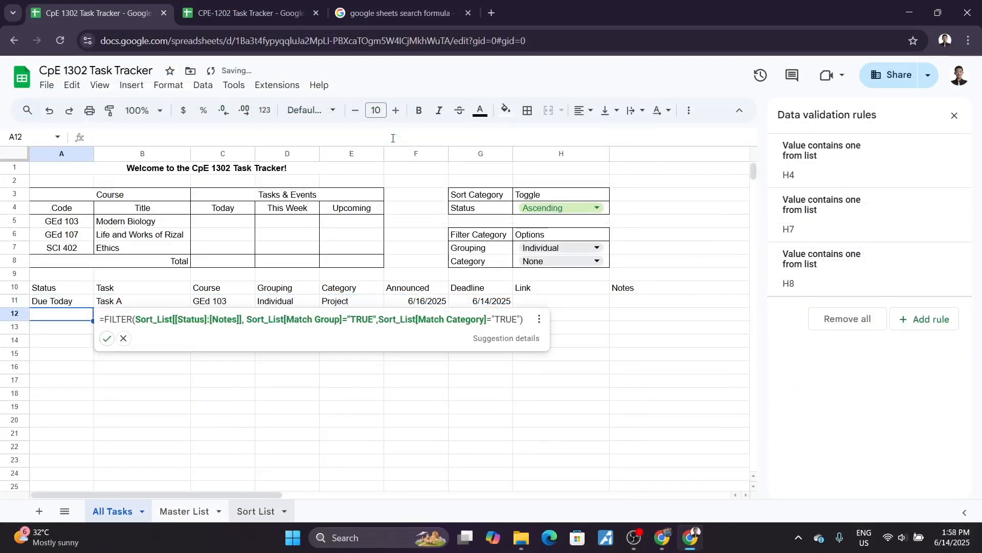
# Step: Accept the suggested version of the FILTER formula that uses Sort_List table column references
pyautogui.click(104, 338)
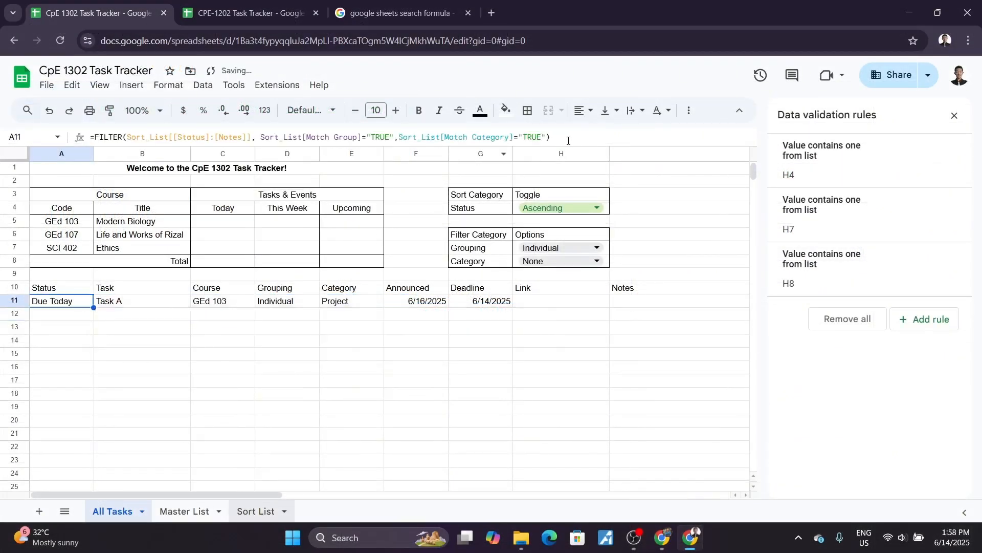
pyautogui.click(563, 339)
pyautogui.click(548, 302)
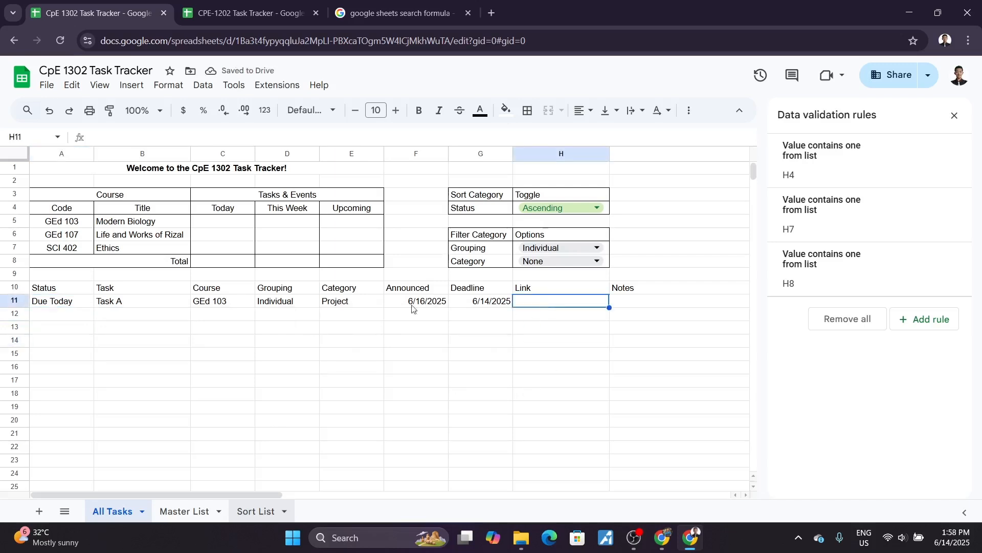
# Step: Test the Grouping filter with None, ending on By Group
pyautogui.click(543, 248)
pyautogui.click(537, 325)
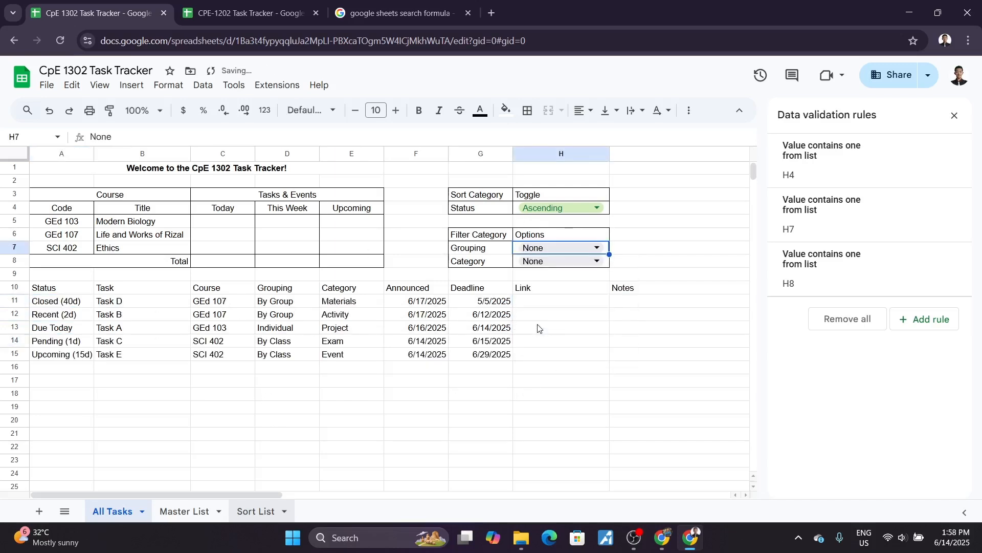
pyautogui.click(542, 248)
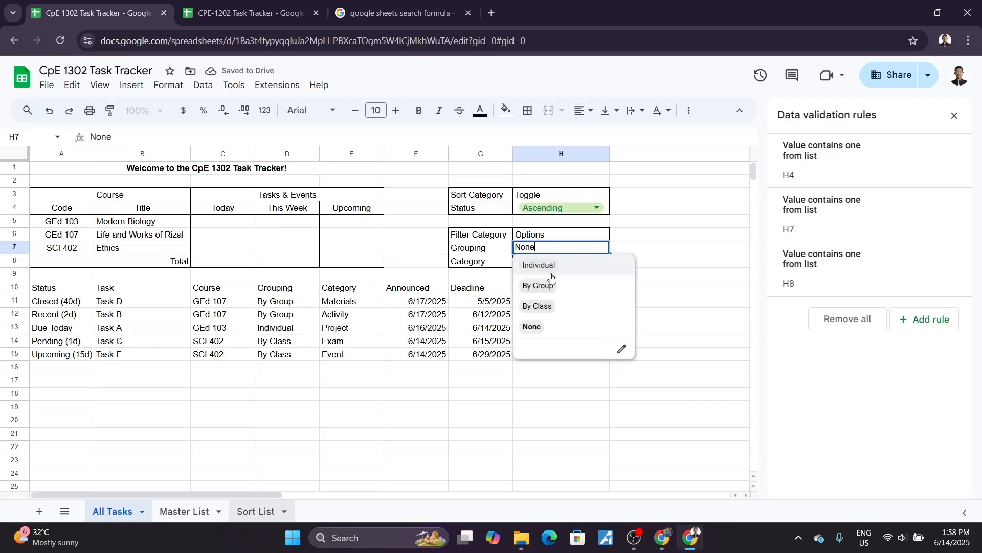
pyautogui.click(545, 283)
# Step: Test the Category filter with Exam and Event, ending on Activity
pyautogui.click(540, 262)
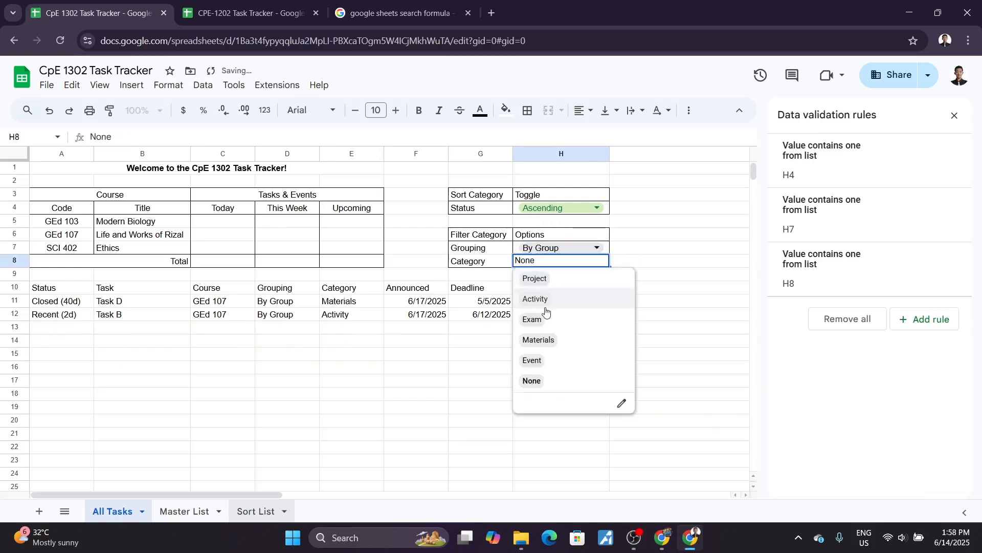
pyautogui.click(540, 320)
pyautogui.click(542, 263)
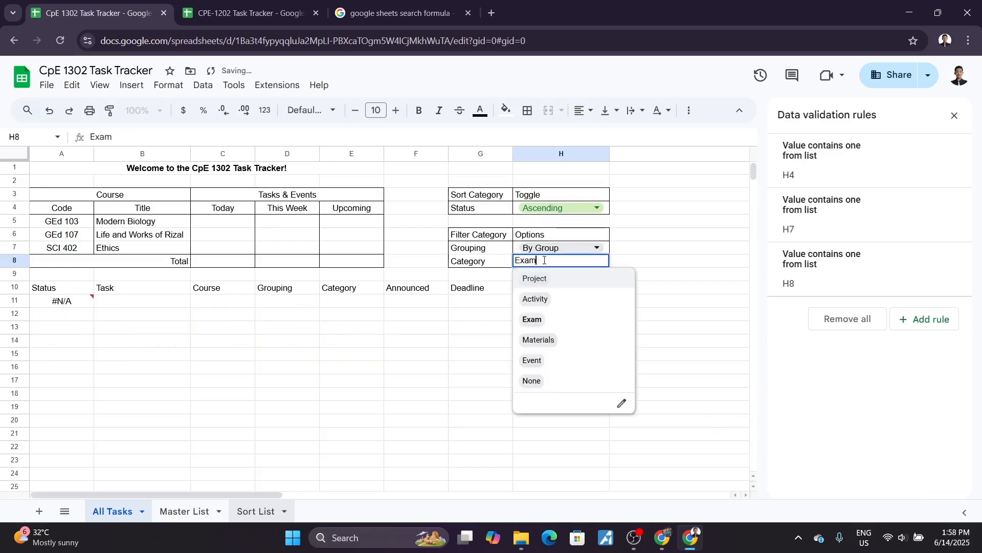
pyautogui.click(544, 365)
pyautogui.click(548, 263)
pyautogui.click(543, 298)
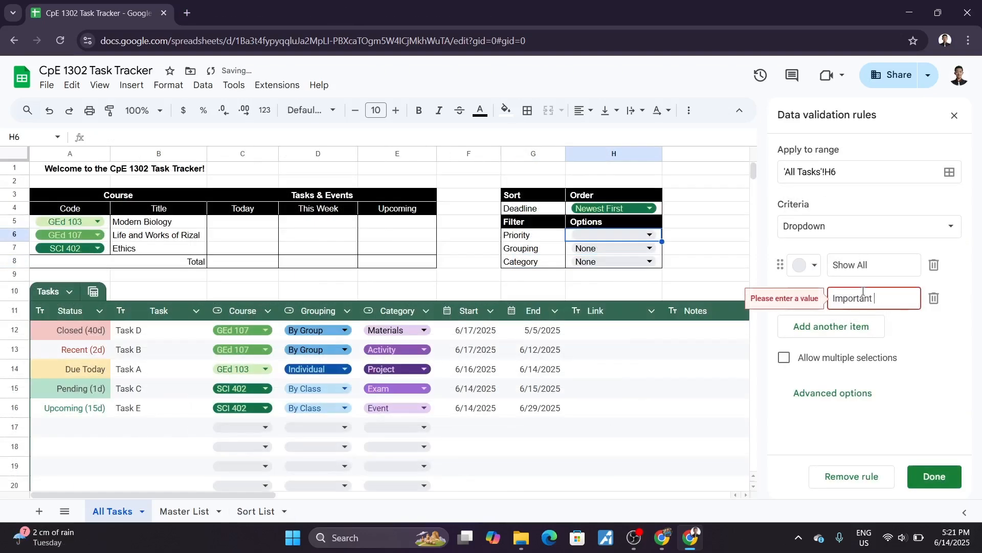
# Step: Complete the second Priority dropdown option in H6 as "Important Only" and move it above Show All
pyautogui.write('Only')
pyautogui.click(934, 476)
pyautogui.click(645, 240)
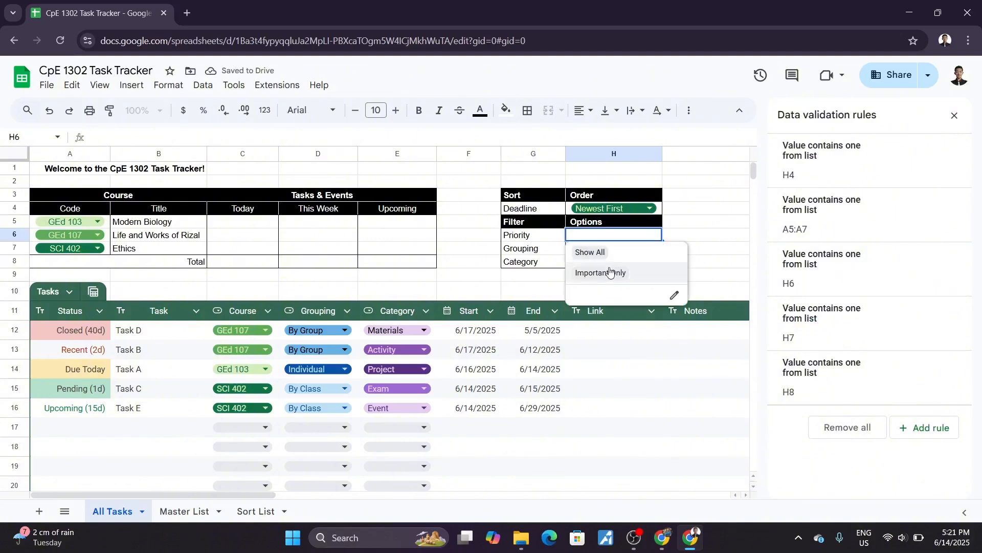
pyautogui.click(785, 271)
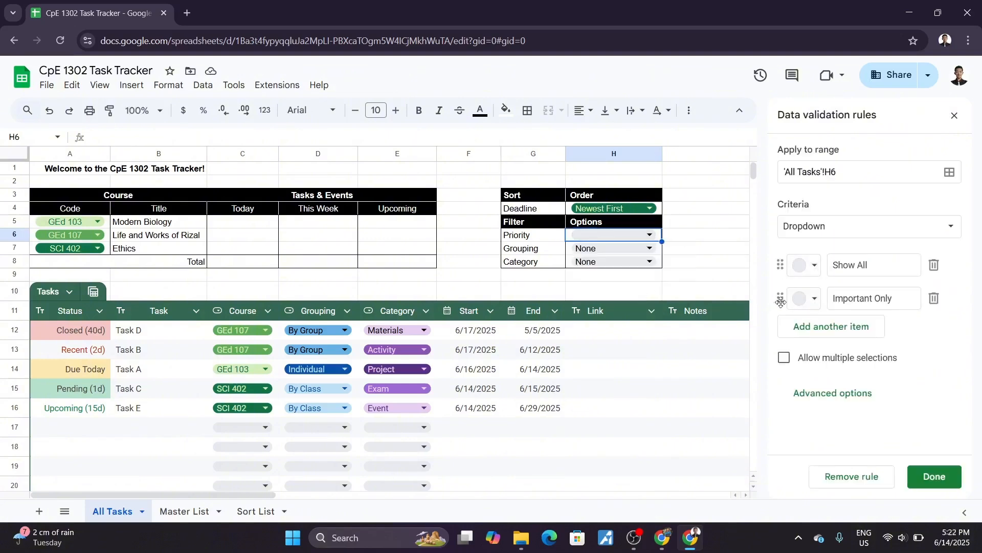
pyautogui.moveTo(780, 301); pyautogui.dragTo(780, 266)
# Step: Color the Important Only option dark green and the Show All option light green
pyautogui.click(802, 267)
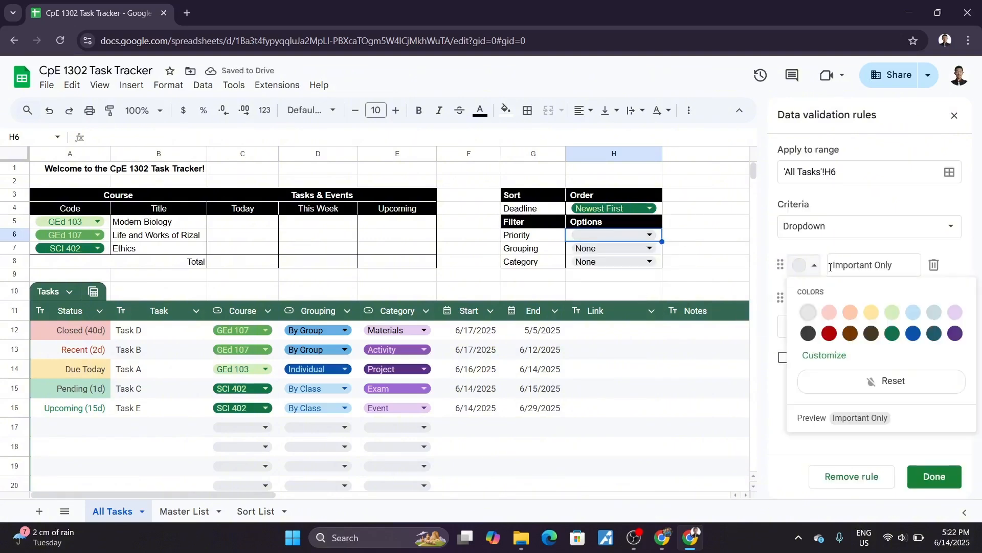
pyautogui.click(893, 333)
pyautogui.click(802, 299)
pyautogui.click(892, 345)
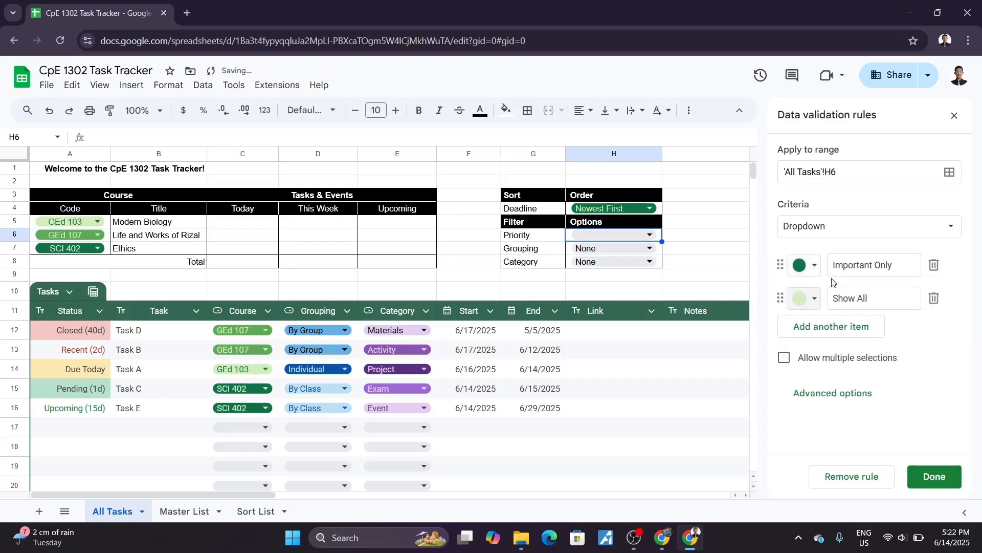
# Step: Save the H6 dropdown rule and set the Priority filter to Important Only
pyautogui.click(810, 275)
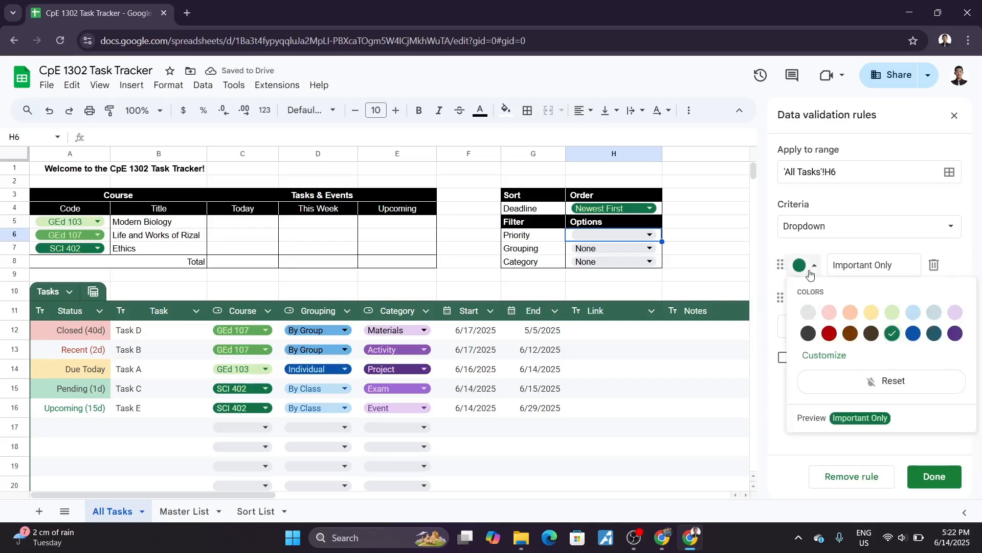
pyautogui.click(858, 248)
pyautogui.click(934, 476)
pyautogui.click(648, 235)
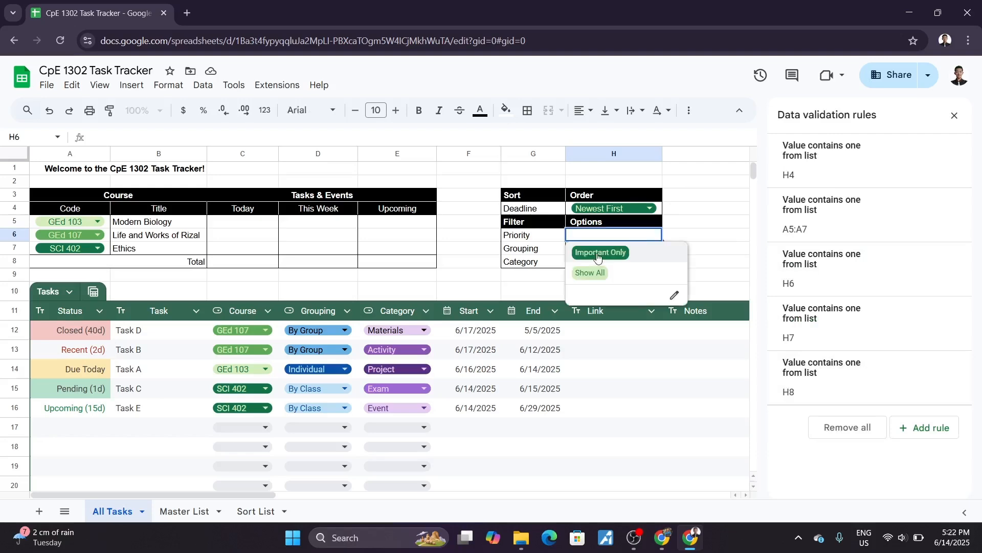
pyautogui.click(603, 262)
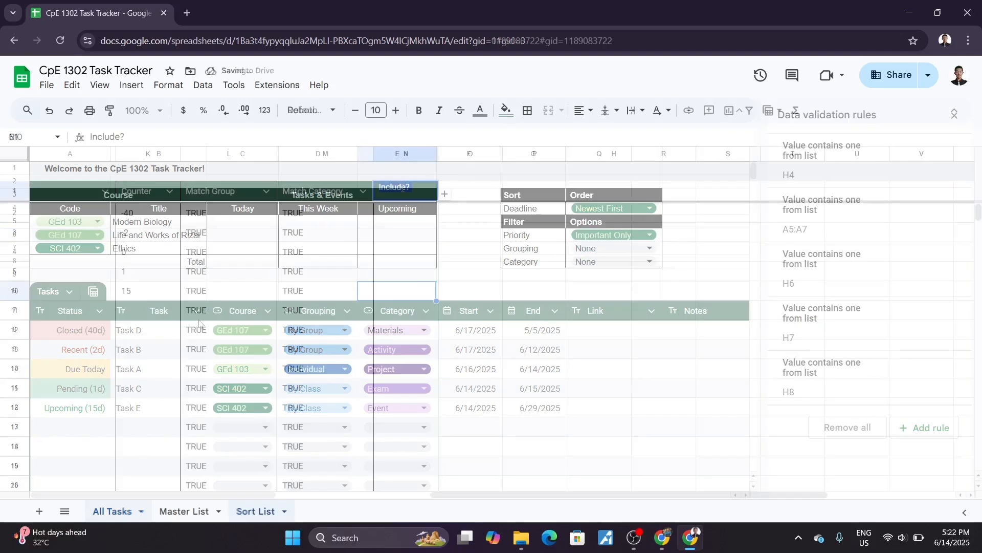
# Step: Name the new Sort List column header in N1 "Match Priority"
pyautogui.write('tch Pr')
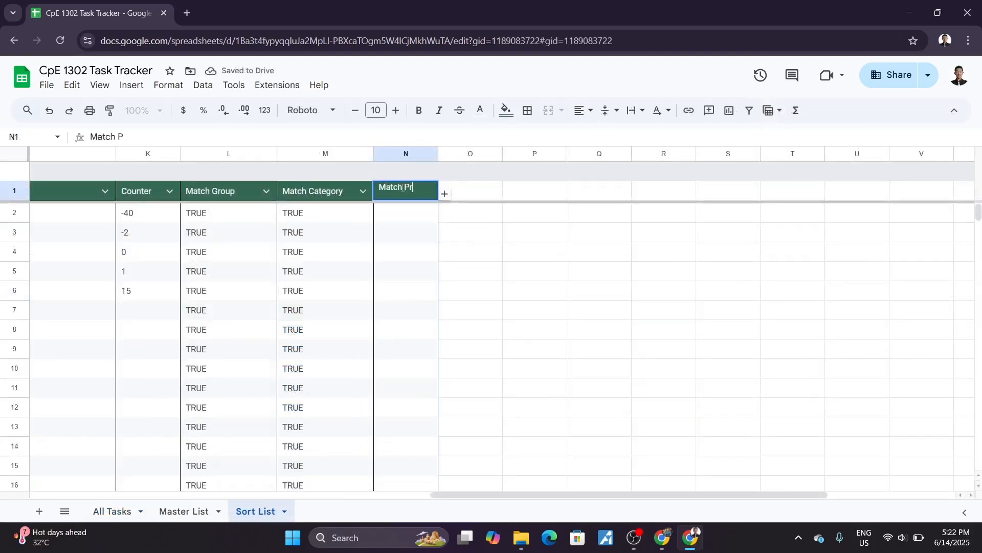
pyautogui.write('iority')
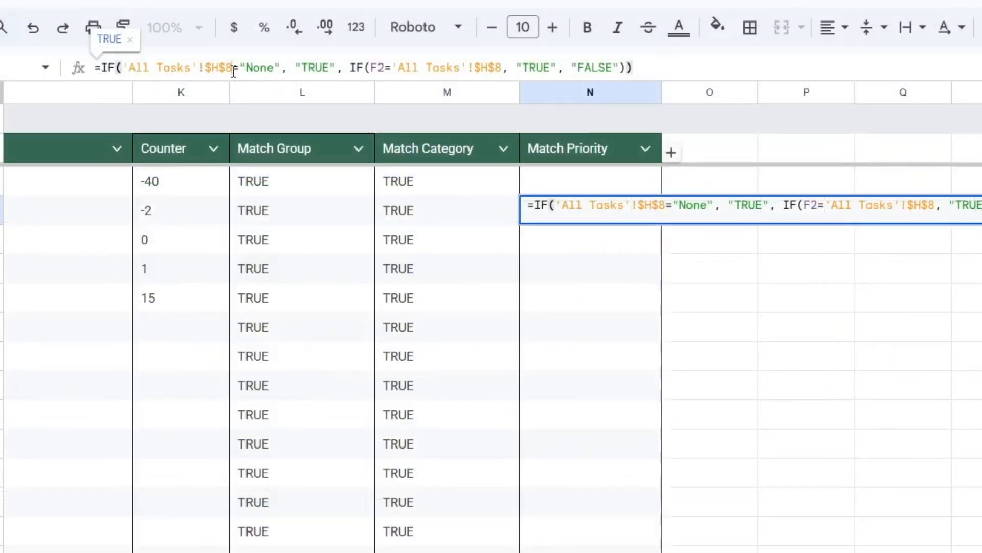
# Step: Change both 'All Tasks' references in the copied IF formula in N3 to $H$7
pyautogui.write('7')
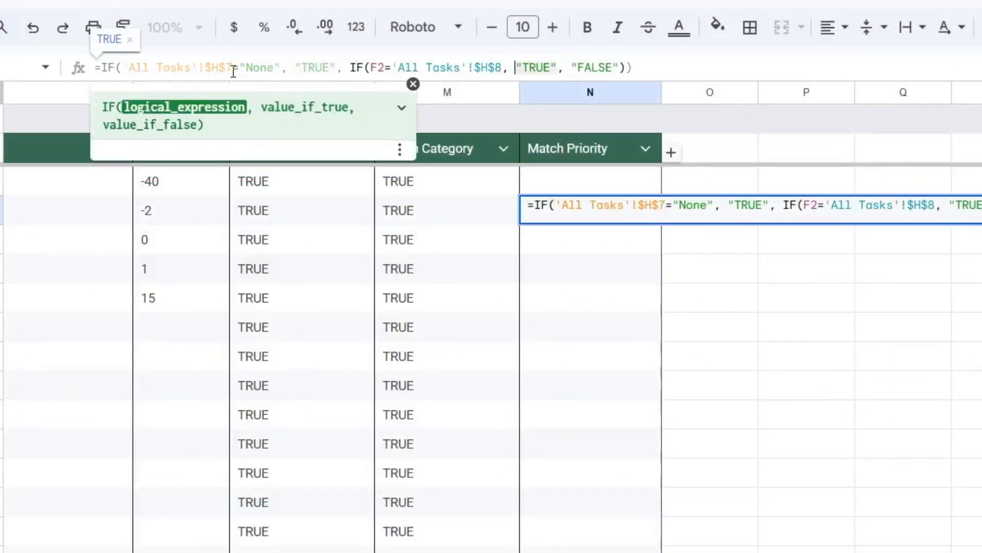
pyautogui.press('BackSpace')
pyautogui.write('7')
# Step: Replace "None" with "Show All" in the first condition of the IF formula in N3
pyautogui.press('Left')
pyautogui.press('Left')
pyautogui.press('Left')
pyautogui.press('Left')
pyautogui.press('Left')
pyautogui.press('Left')
pyautogui.press('Left')
pyautogui.press('Left')
pyautogui.press('Left')
pyautogui.press('Left')
pyautogui.press('Left')
pyautogui.press('Left')
pyautogui.press('Left')
pyautogui.press('Left')
pyautogui.press('Left')
pyautogui.press('Left')
pyautogui.press('Left')
pyautogui.press('Left')
pyautogui.press('Left')
pyautogui.press('Left')
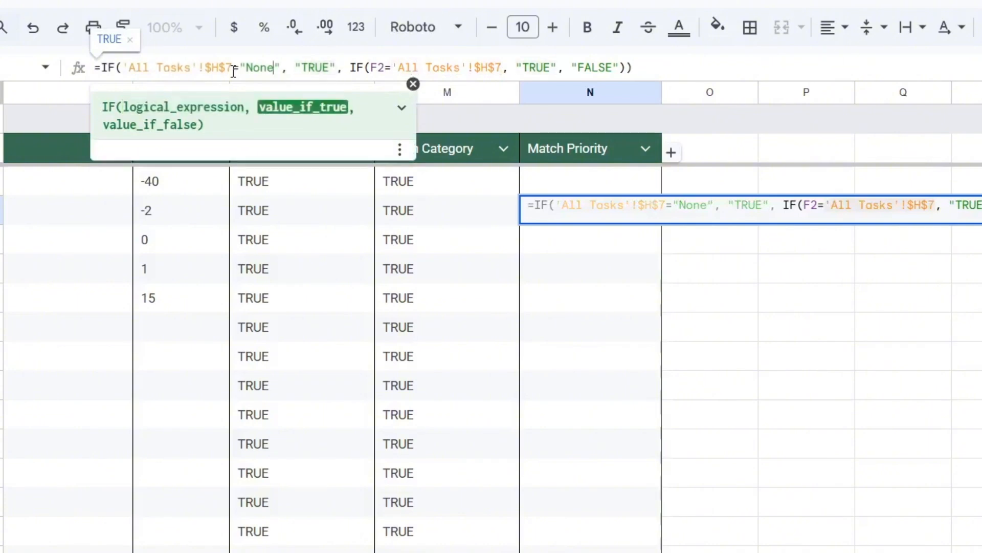
pyautogui.hotkey('shift', 'Right')
pyautogui.hotkey('shift', 'Right')
pyautogui.hotkey('shift', 'Right')
pyautogui.hotkey('shift', 'Right')
pyautogui.press('Right')
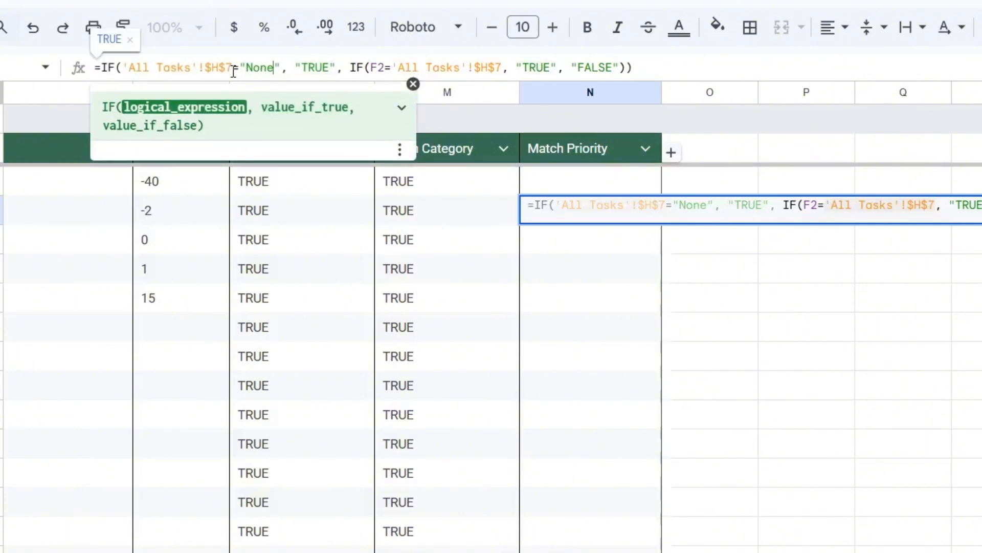
pyautogui.hotkey('shift', 'Left')
pyautogui.hotkey('shift', 'Left')
pyautogui.hotkey('shift', 'Left')
pyautogui.hotkey('shift', 'Left')
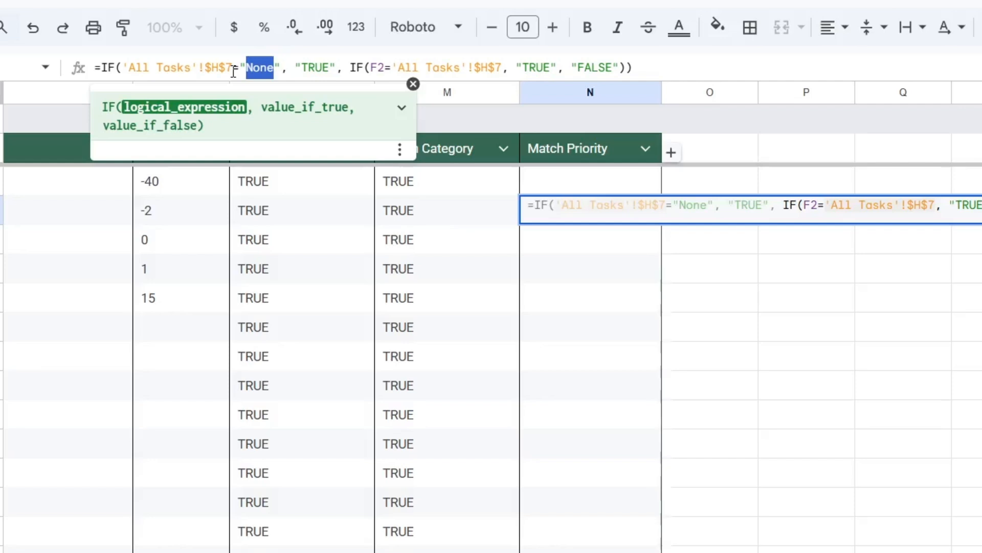
pyautogui.write('Show All')
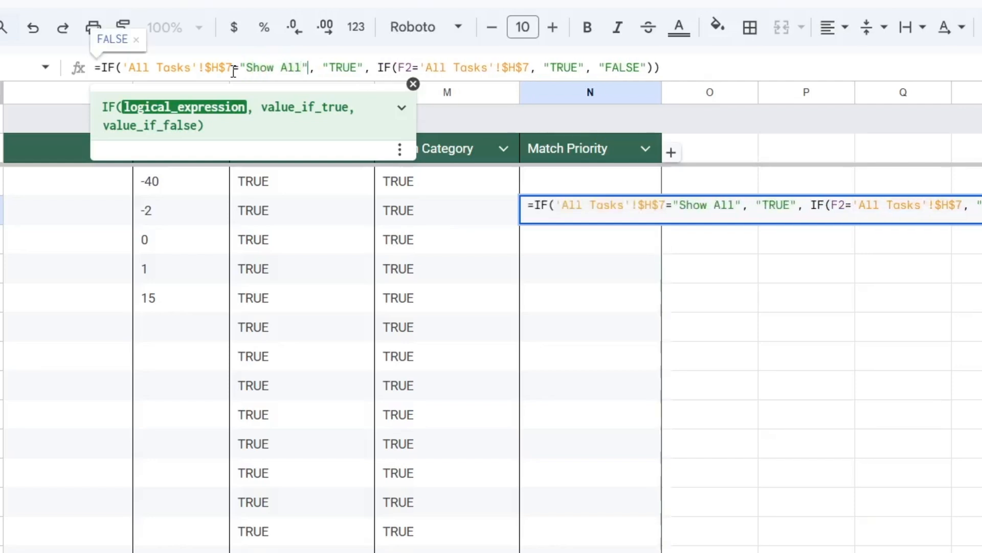
# Step: Delete the condition F2='All Tasks'!$H$7 from the nested IF in N3's formula
pyautogui.press('Right')
pyautogui.press('Right')
pyautogui.press('Right')
pyautogui.press('Right')
pyautogui.press('Right')
pyautogui.press('Right')
pyautogui.press('Right')
pyautogui.press('Right')
pyautogui.press('Right')
pyautogui.press('Right')
pyautogui.press('Right')
pyautogui.press('Right')
pyautogui.press('Right')
pyautogui.press('Right')
pyautogui.press('Right')
pyautogui.press('Right')
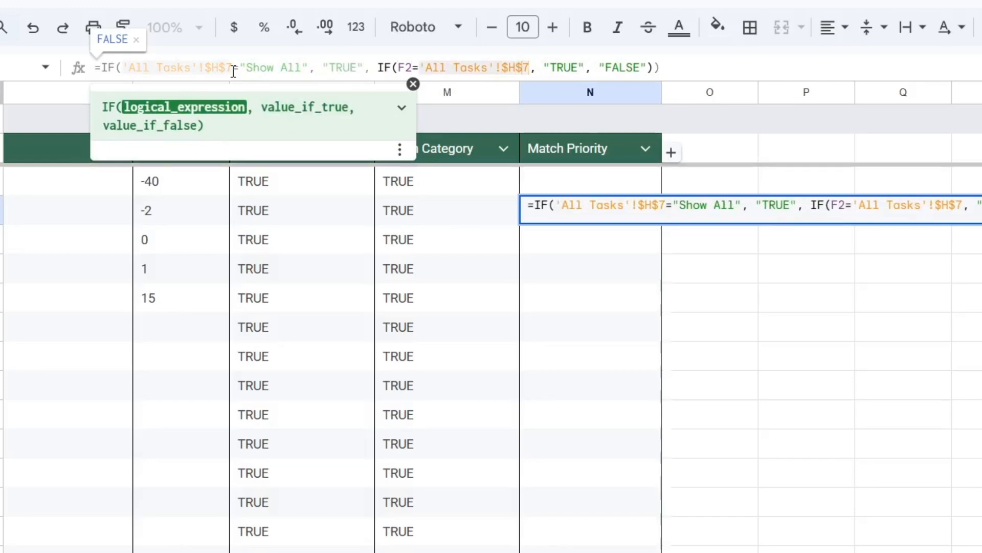
pyautogui.press('Left')
pyautogui.press('Left')
pyautogui.press('Left')
pyautogui.press('Left')
pyautogui.press('Left')
pyautogui.press('Left')
pyautogui.press('Left')
pyautogui.press('Left')
pyautogui.press('Left')
pyautogui.press('Left')
pyautogui.press('Left')
pyautogui.press('Left')
pyautogui.press('Left')
pyautogui.press('Left')
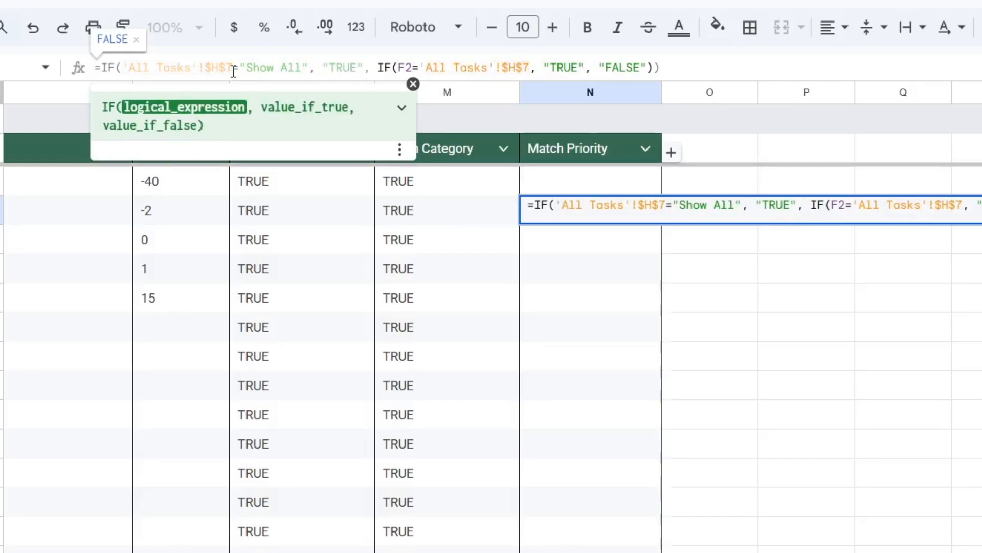
pyautogui.press('Left')
pyautogui.press('Left')
pyautogui.press('Left')
pyautogui.press('Left')
pyautogui.hotkey('shift', 'Right')
pyautogui.hotkey('shift', 'Right')
pyautogui.hotkey('shift', 'Right')
pyautogui.hotkey('shift', 'Right')
pyautogui.hotkey('shift', 'Right')
pyautogui.hotkey('shift', 'Right')
pyautogui.hotkey('shift', 'Right')
pyautogui.hotkey('shift', 'Right')
pyautogui.hotkey('shift', 'Right')
pyautogui.hotkey('shift', 'Right')
pyautogui.hotkey('shift', 'Right')
pyautogui.hotkey('shift', 'Right')
pyautogui.hotkey('shift', 'Right')
pyautogui.hotkey('shift', 'Right')
pyautogui.hotkey('shift', 'Right')
pyautogui.hotkey('shift', 'Right')
pyautogui.hotkey('shift', 'Right')
pyautogui.hotkey('shift', 'Right')
pyautogui.hotkey('shift', 'Right')
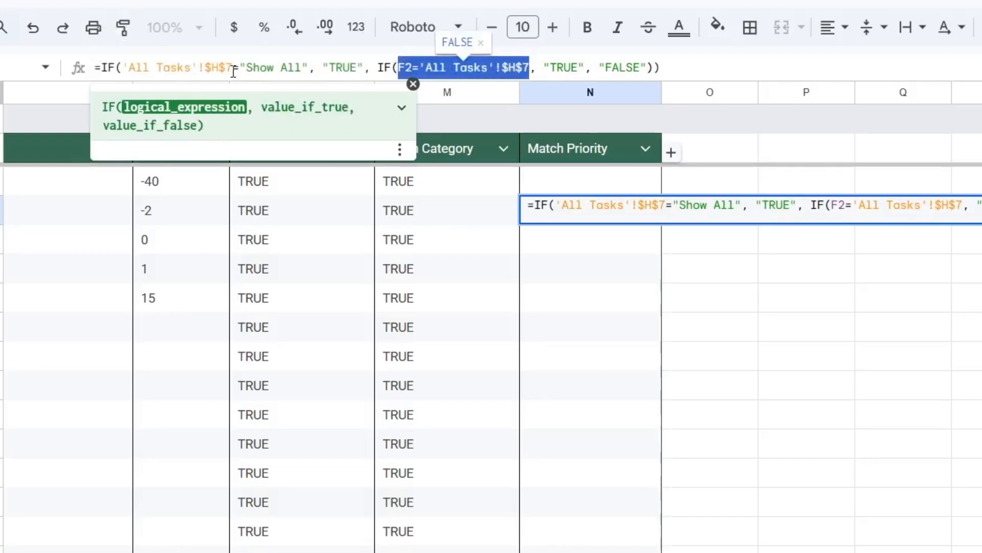
pyautogui.press('BackSpace')
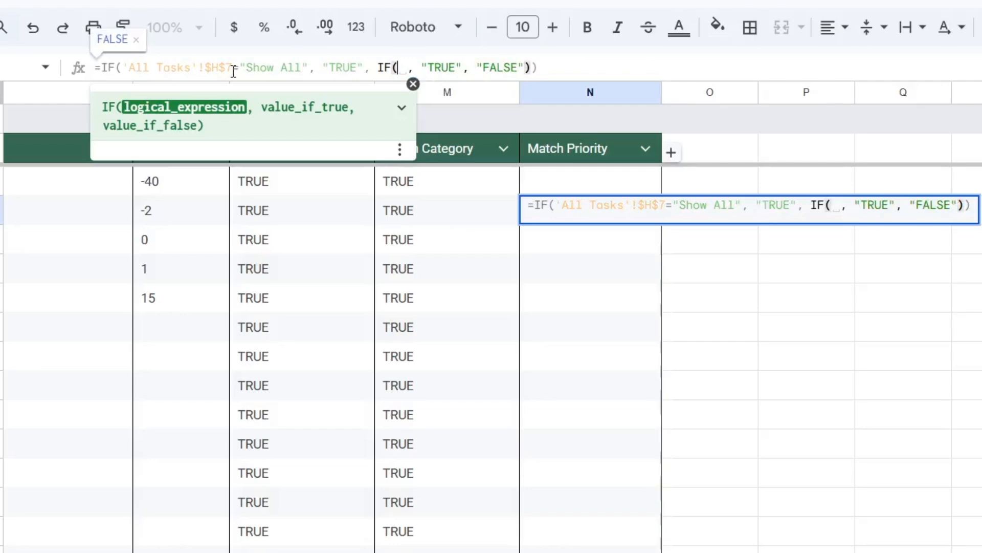
# Step: Insert AND(K3<8) as the logical test of the nested IF, using the Counter column
pyautogui.hscroll(-5, 521, 129)
pyautogui.write('AN')
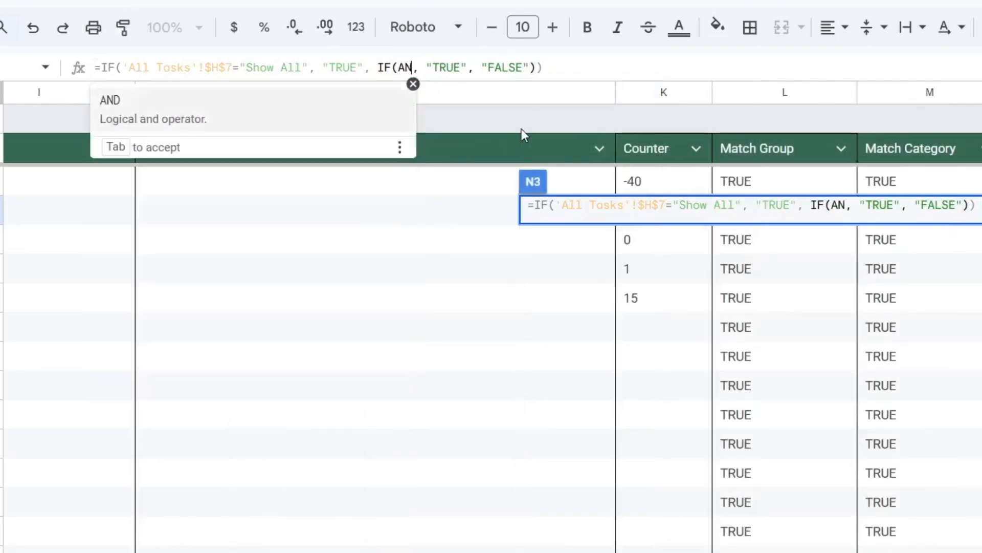
pyautogui.press('Tab')
pyautogui.write('K3')
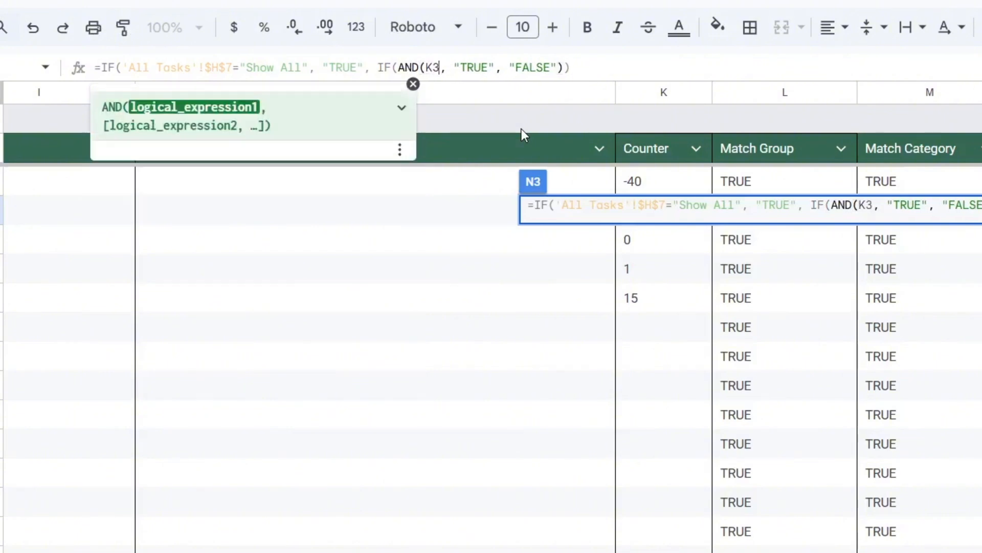
pyautogui.write('<')
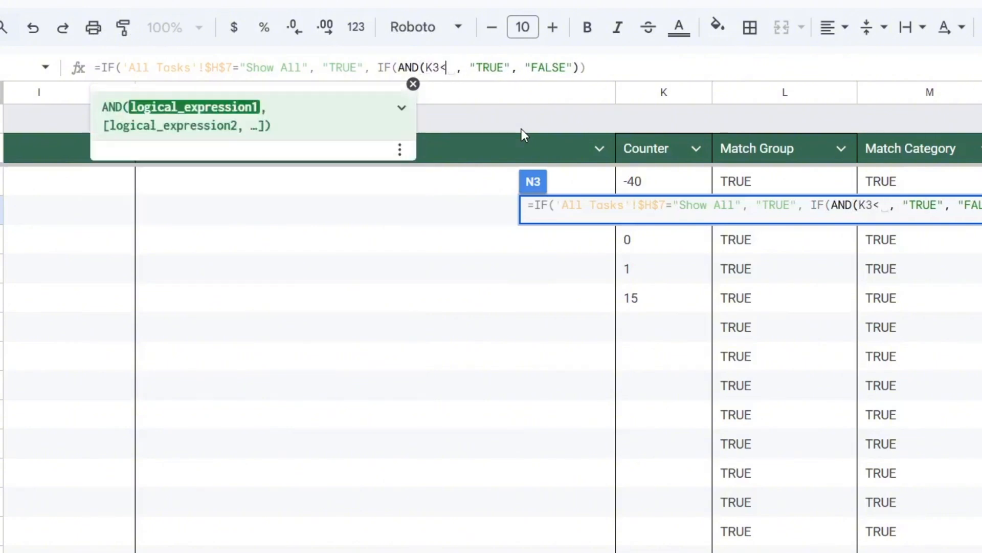
pyautogui.write('8, K')
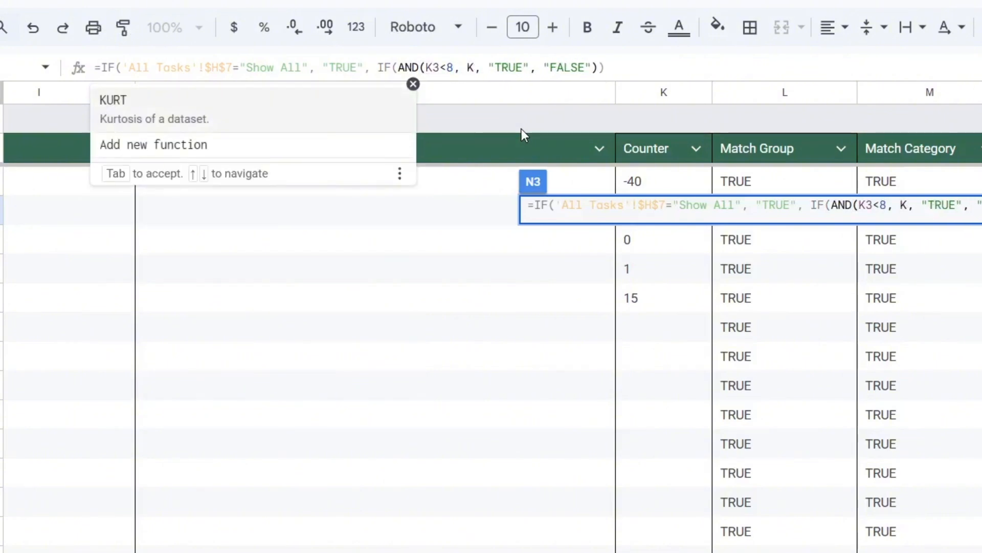
pyautogui.press('BackSpace')
pyautogui.press('BackSpace')
pyautogui.press('BackSpace')
pyautogui.write(')')
# Step: Add K3>4 ahead of K3<8 inside the AND test and enter the Match Priority formula
pyautogui.press('Left')
pyautogui.press('Left')
pyautogui.press('Left')
pyautogui.press('Left')
pyautogui.press('Left')
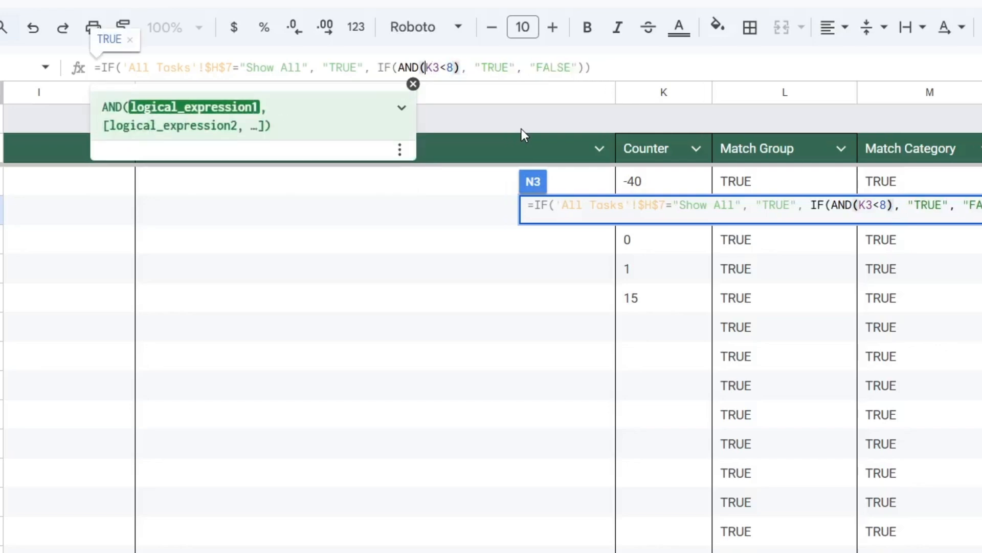
pyautogui.write('K3>')
pyautogui.write('8 -4')
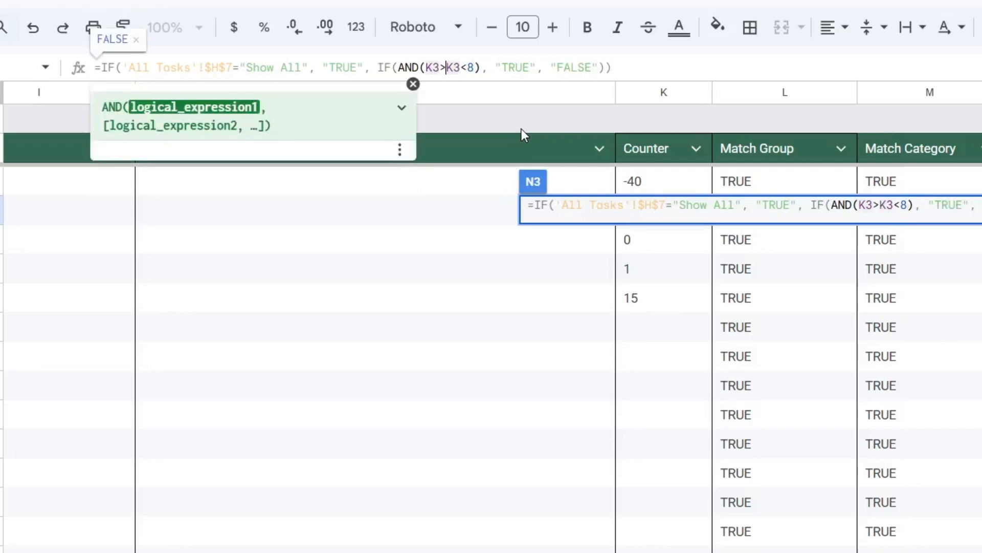
pyautogui.write(',')
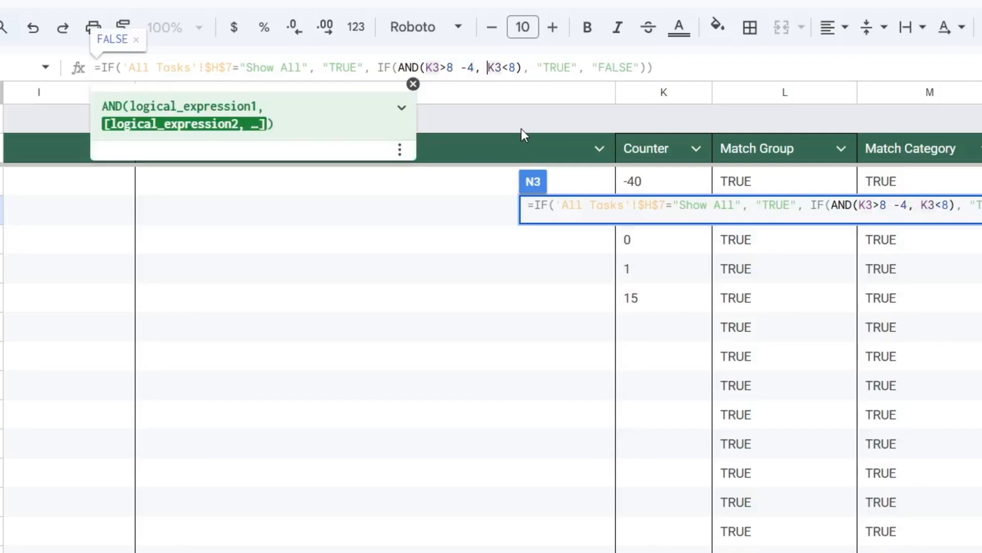
pyautogui.press('Left')
pyautogui.press('Left')
pyautogui.press('Left')
pyautogui.press('BackSpace')
pyautogui.press('BackSpace')
pyautogui.press('BackSpace')
pyautogui.press('Right')
pyautogui.press('Right')
pyautogui.press('Right')
pyautogui.press('Right')
pyautogui.press('Right')
pyautogui.press('Right')
pyautogui.press('Right')
pyautogui.press('Right')
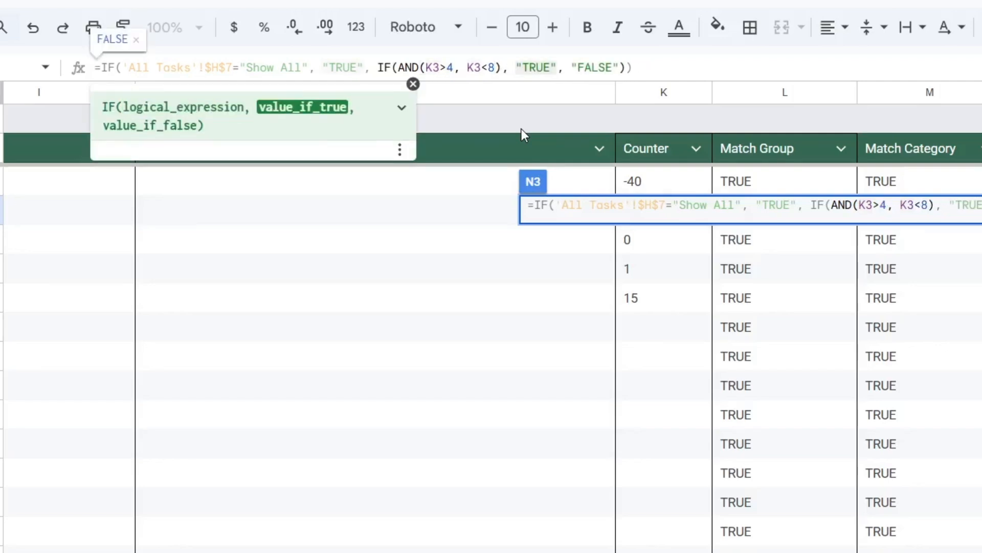
pyautogui.press('Return')
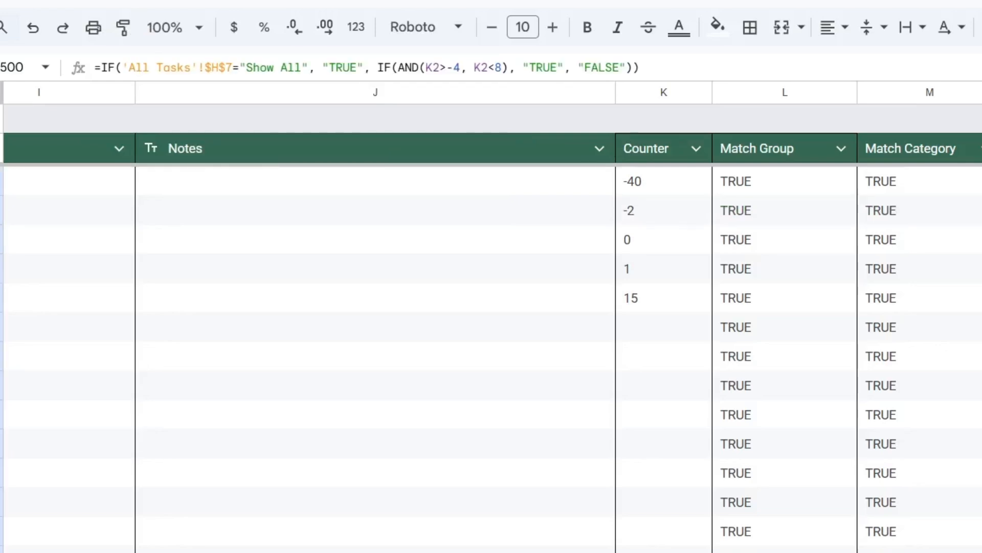
# Step: Separate the added first condition from the Match Group condition with a comma in A12's FILTER formula on All Tasks
pyautogui.click(979, 239)
pyautogui.press('Left')
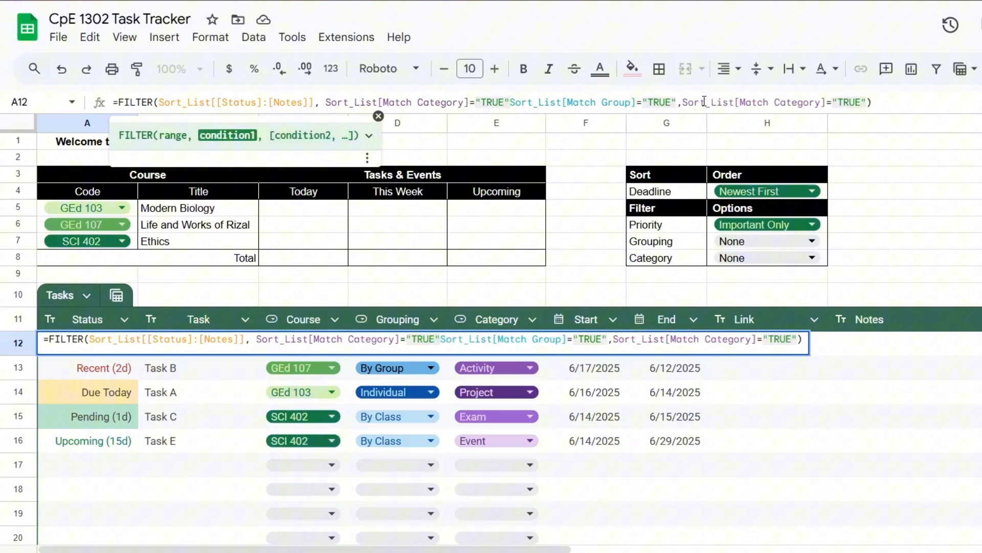
pyautogui.write(',')
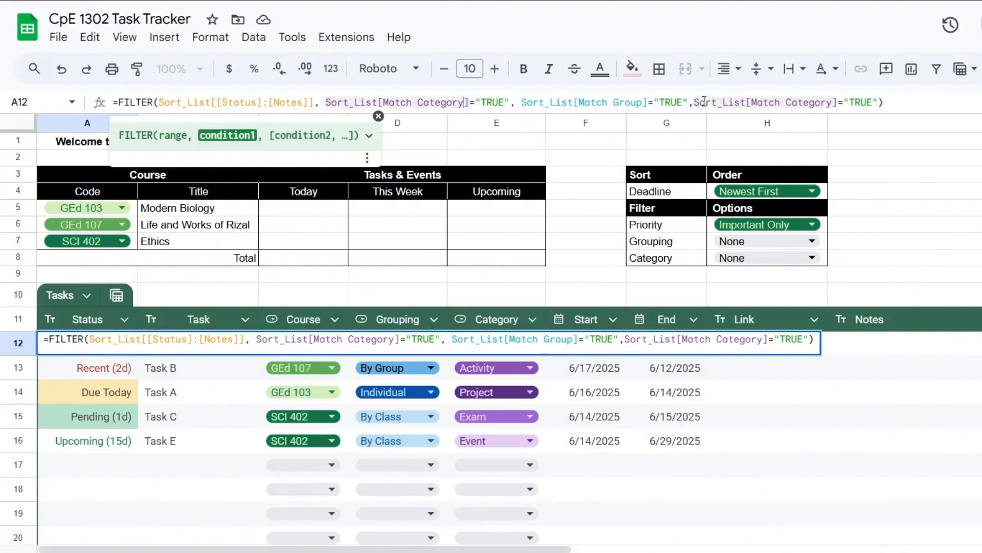
# Step: Change the column in the first FILTER condition of A12 to Match Priority and enter the formula
pyautogui.press('BackSpace')
pyautogui.press('BackSpace')
pyautogui.press('BackSpace')
pyautogui.press('BackSpace')
pyautogui.press('BackSpace')
pyautogui.press('BackSpace')
pyautogui.press('BackSpace')
pyautogui.press('BackSpace')
pyautogui.write('pRI')
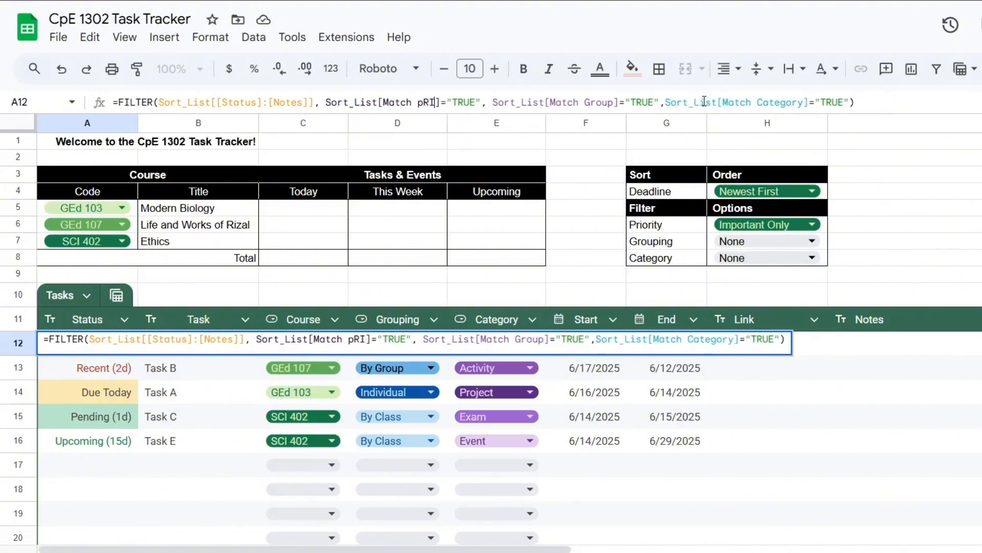
pyautogui.press('BackSpace')
pyautogui.press('BackSpace')
pyautogui.press('BackSpace')
pyautogui.write('Priori')
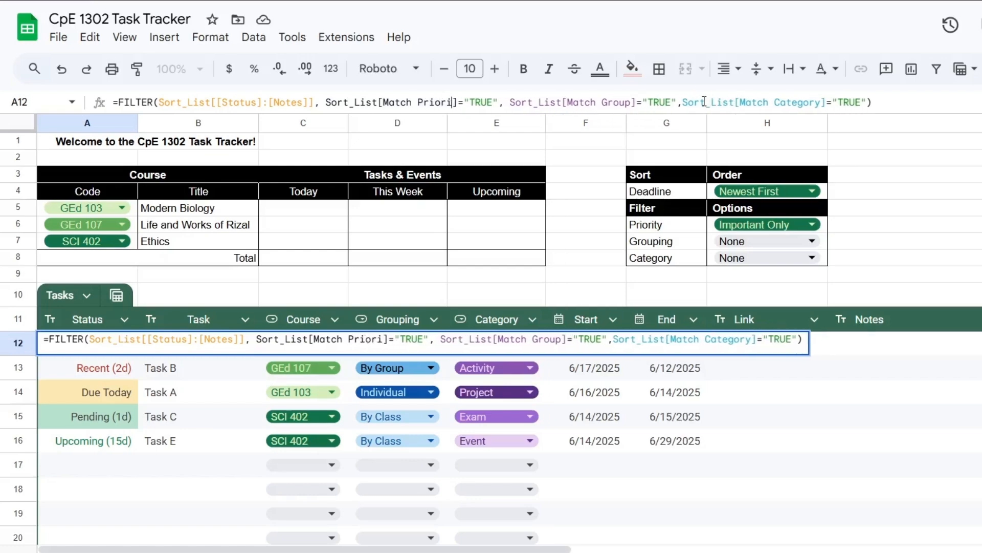
pyautogui.write('ty')
pyautogui.press('Return')
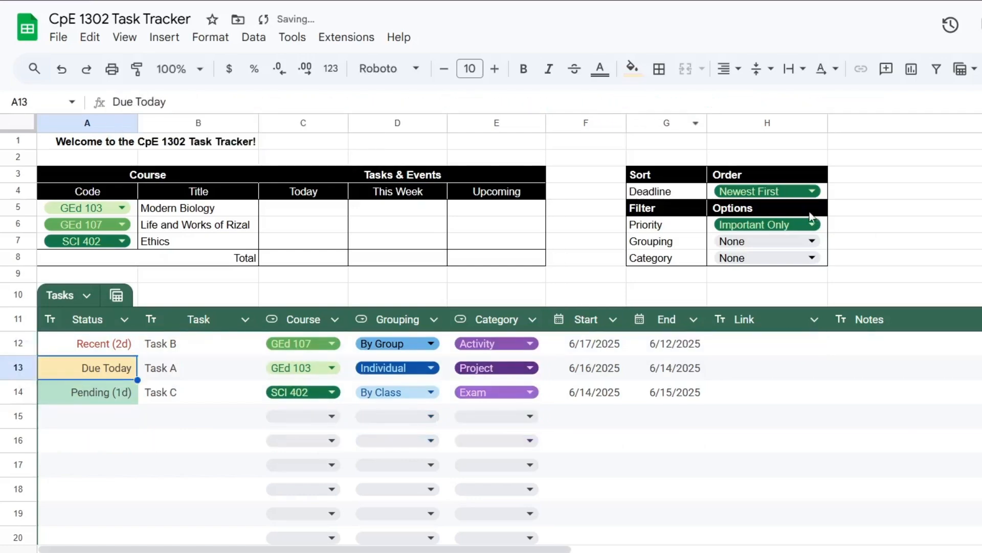
# Step: Test the Priority filter by switching it to Show All, Urgent Only and back to Show All
pyautogui.click(795, 224)
pyautogui.click(736, 272)
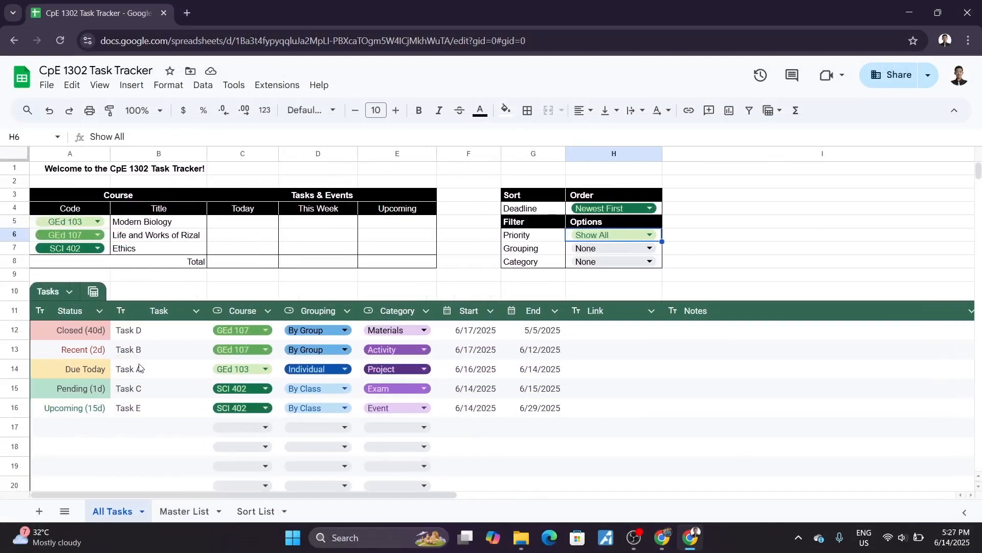
pyautogui.doubleClick(616, 235)
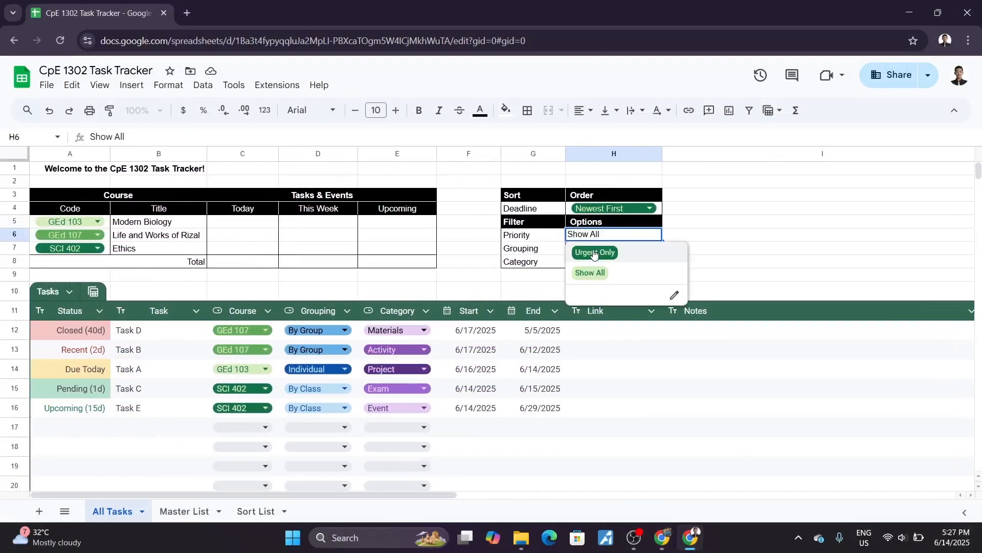
pyautogui.click(593, 253)
pyautogui.doubleClick(617, 235)
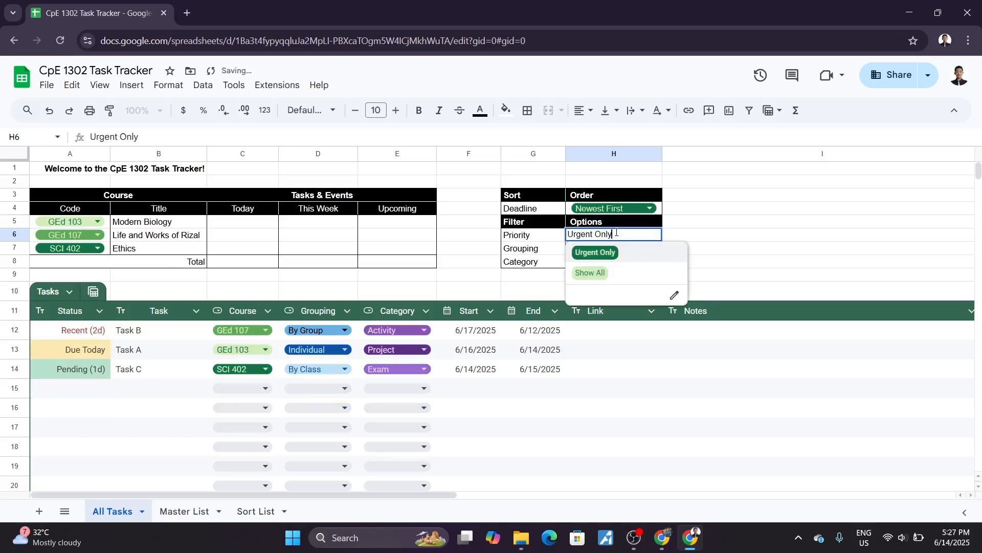
pyautogui.click(591, 274)
# Step: Test the combined filters with Grouping set to Individual, Priority to Urgent Only and Category to Project
pyautogui.doubleClick(606, 248)
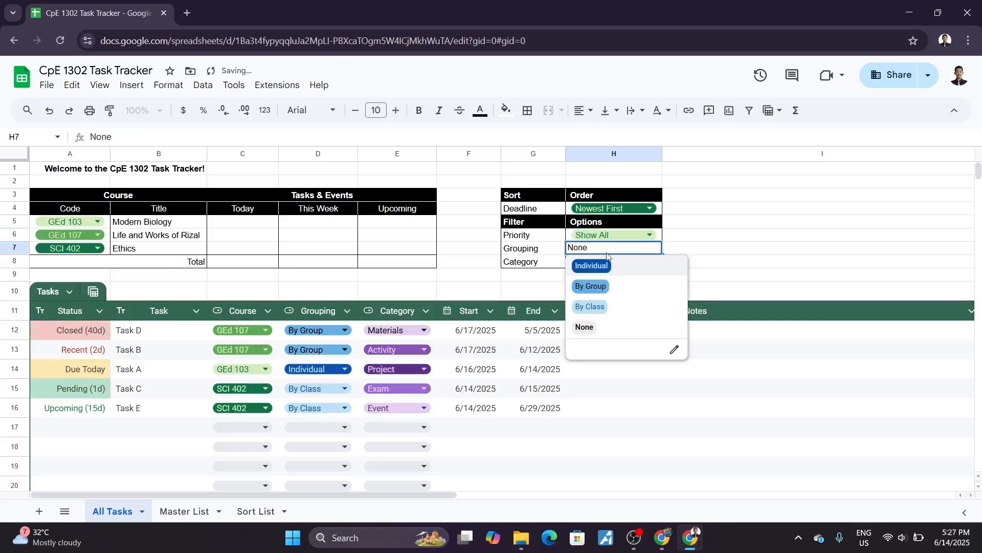
pyautogui.click(602, 270)
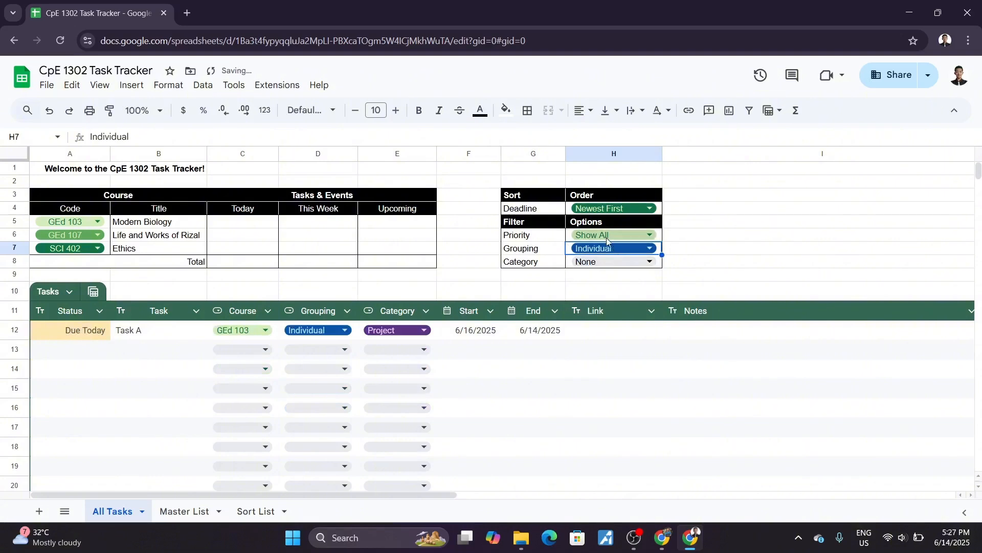
pyautogui.doubleClick(605, 235)
pyautogui.click(597, 261)
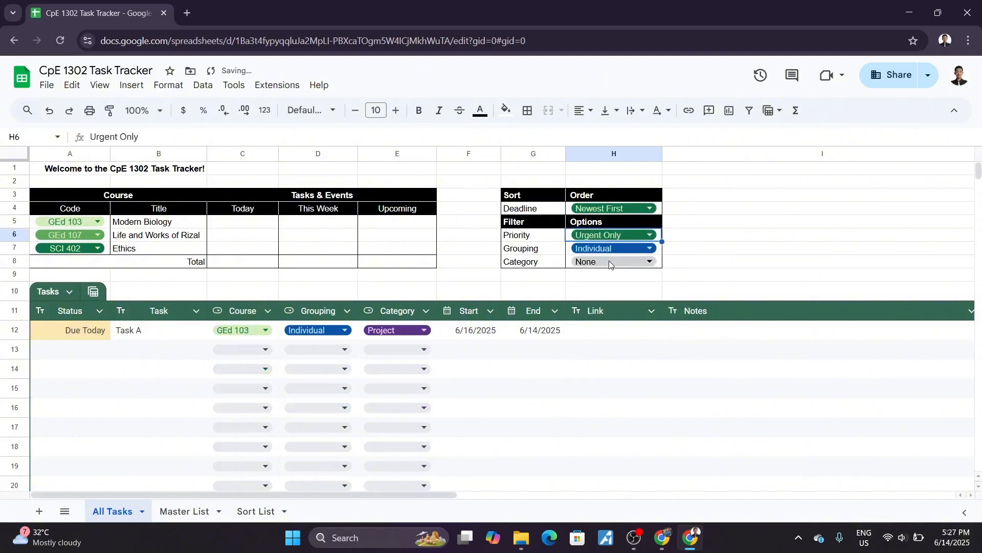
pyautogui.doubleClick(612, 263)
pyautogui.click(613, 283)
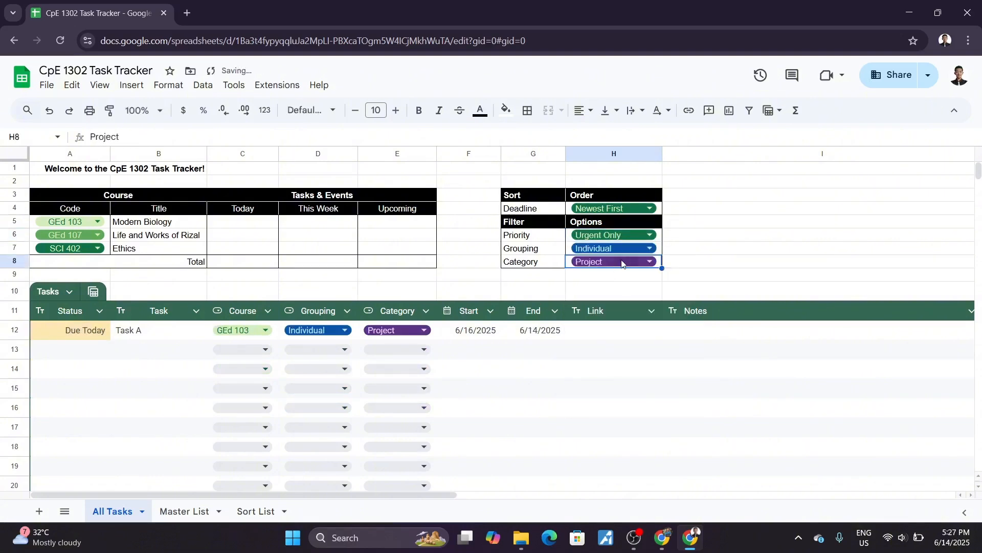
# Step: Reset both the Grouping and Category filters to None
pyautogui.doubleClick(608, 251)
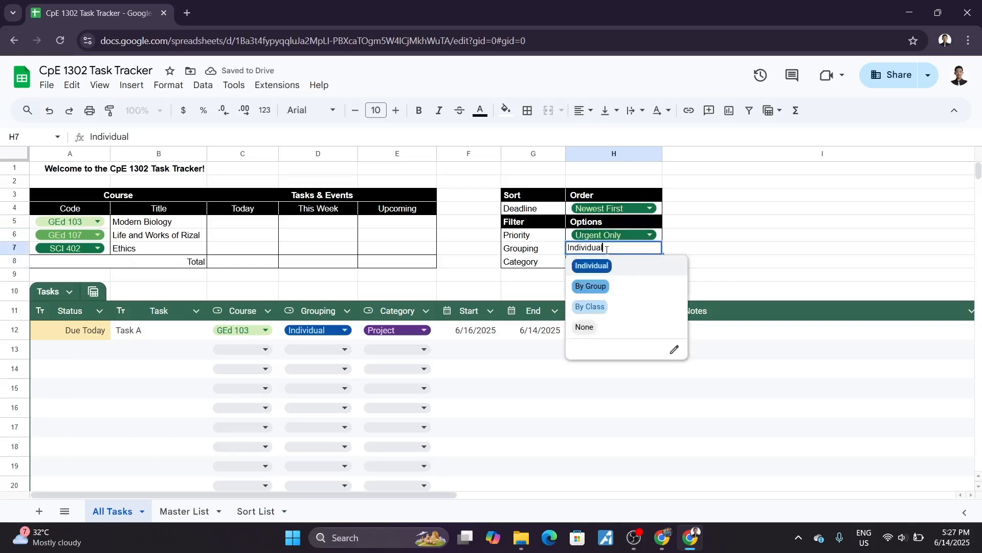
pyautogui.click(589, 327)
pyautogui.click(632, 268)
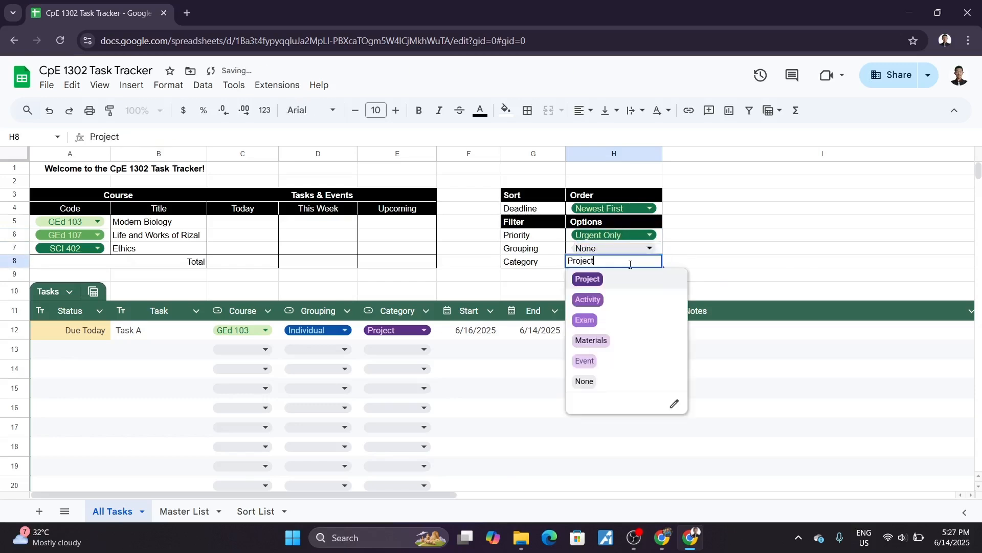
pyautogui.click(589, 381)
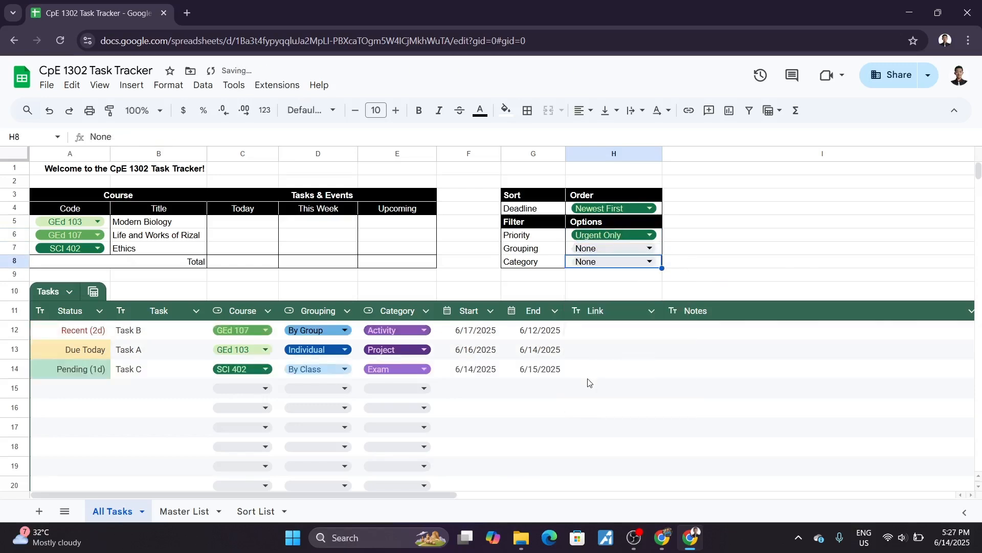
# Step: Switch the Priority filter to Show All and set it back to Urgent Only
pyautogui.doubleClick(616, 234)
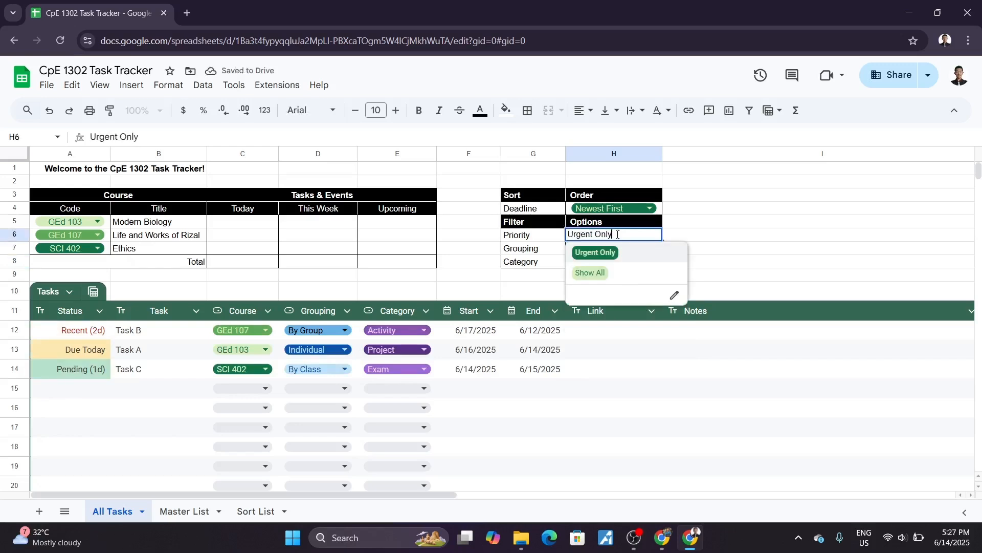
pyautogui.click(612, 276)
pyautogui.doubleClick(616, 235)
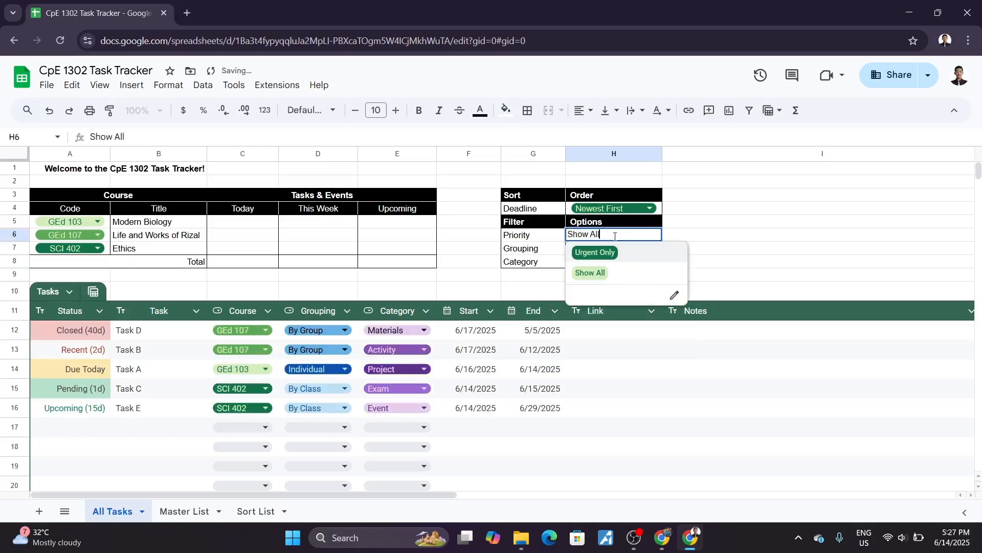
pyautogui.click(609, 254)
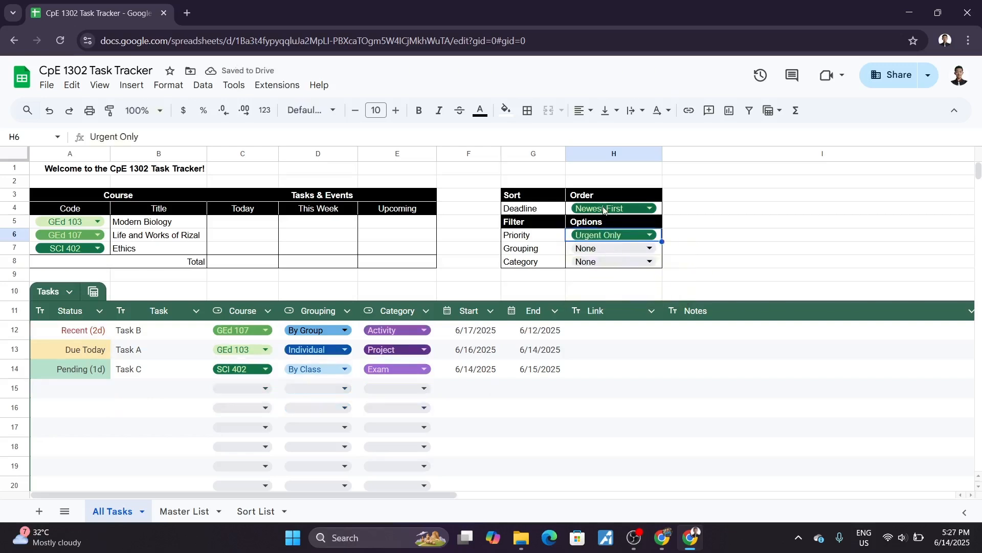
# Step: Set the Priority filter to Show All
pyautogui.click(616, 236)
pyautogui.click(597, 271)
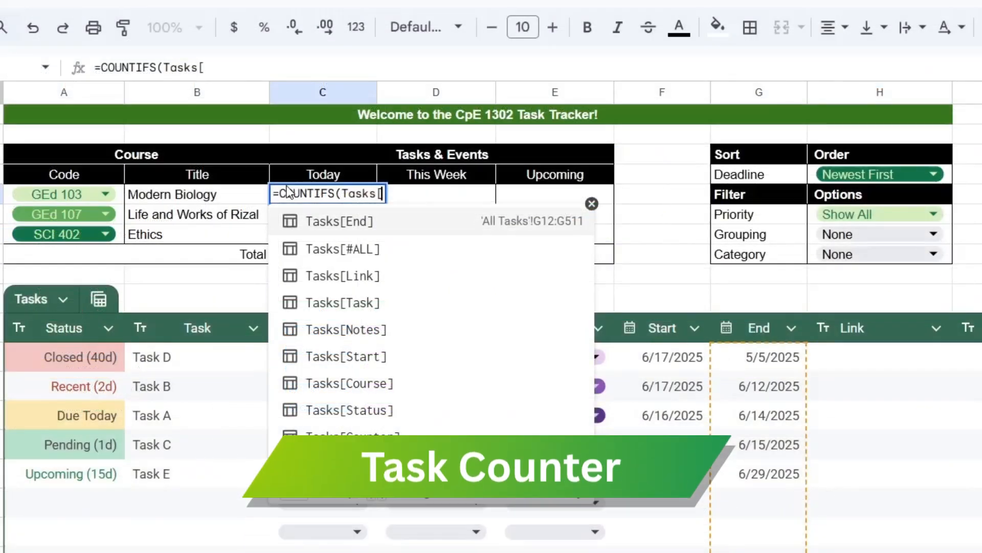
# Step: Enter the formula =COUNTIFS(Tasks[Course], "=GEd 103", Tasks[Counter], "=0") as the Today counter for the Modern Biology course
pyautogui.write('Course')
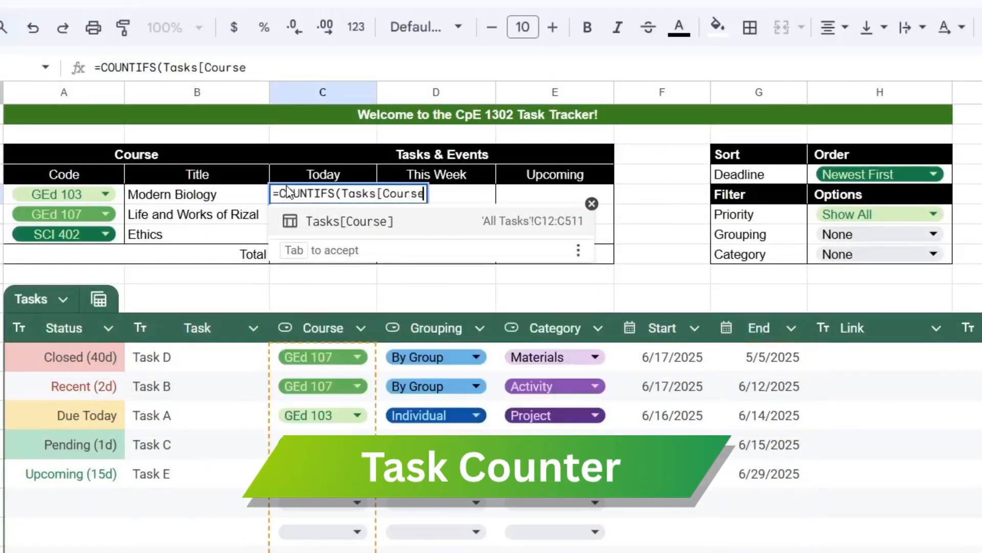
pyautogui.press('Tab')
pyautogui.write(', "')
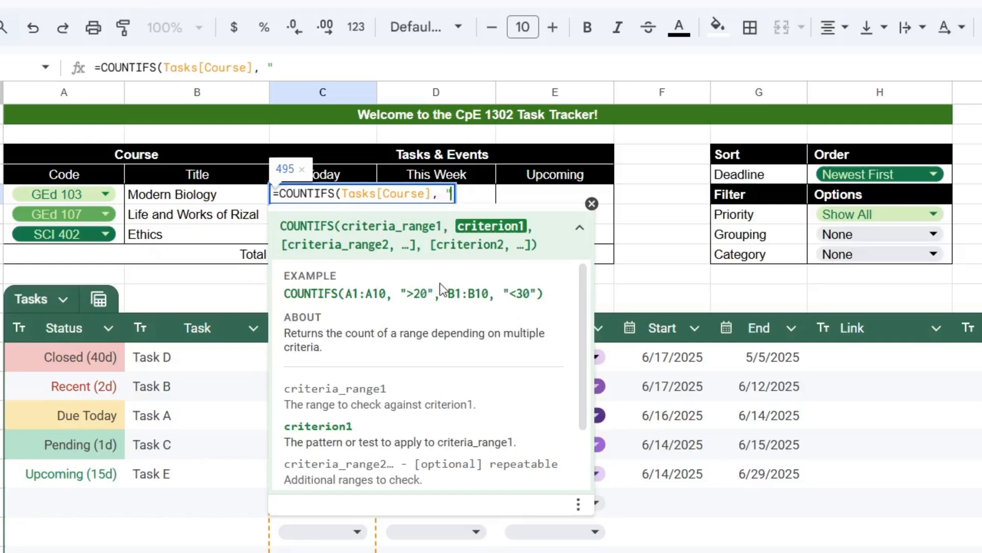
pyautogui.write('=')
pyautogui.write('GE')
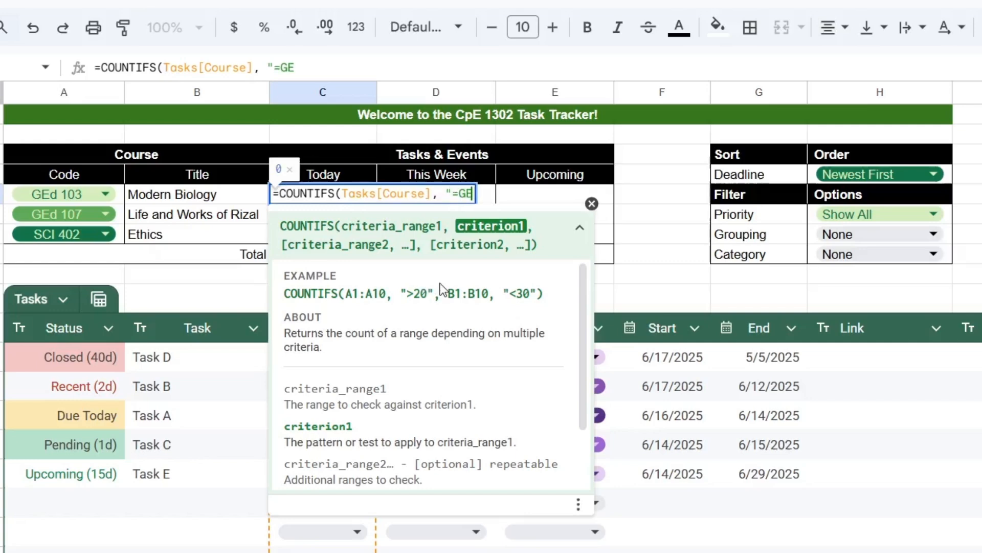
pyautogui.write('d 103')
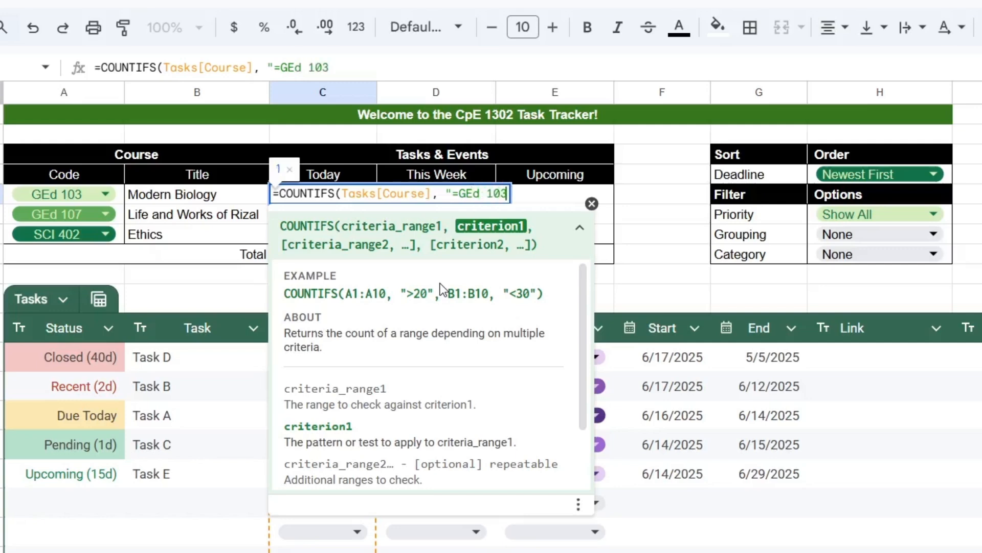
pyautogui.write('", Tasks[')
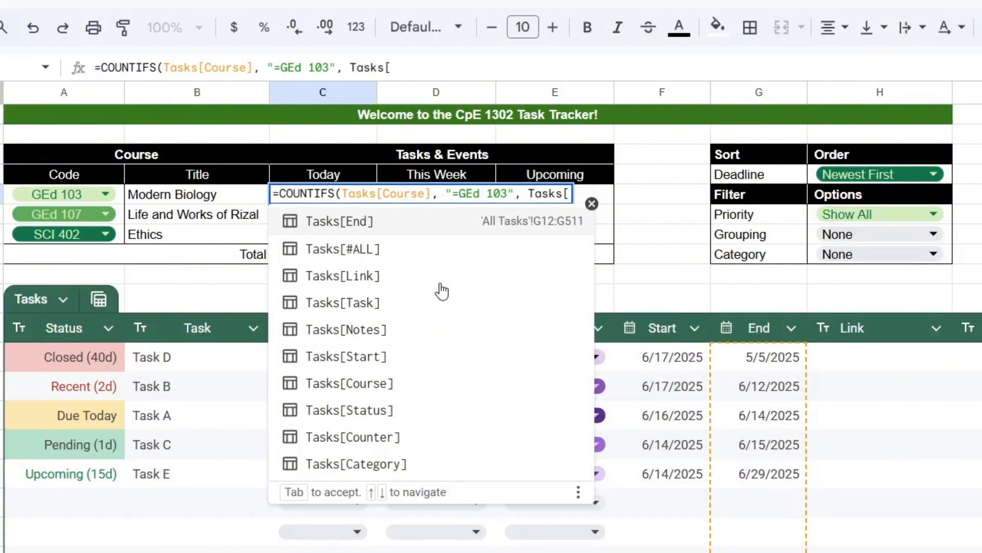
pyautogui.write('Counter')
pyautogui.press('Tab')
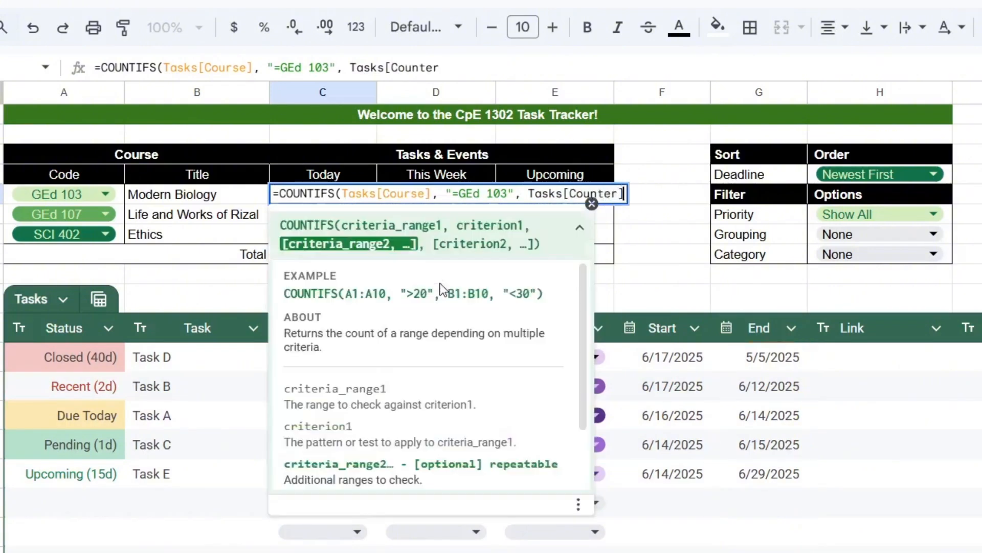
pyautogui.write(', "=0')
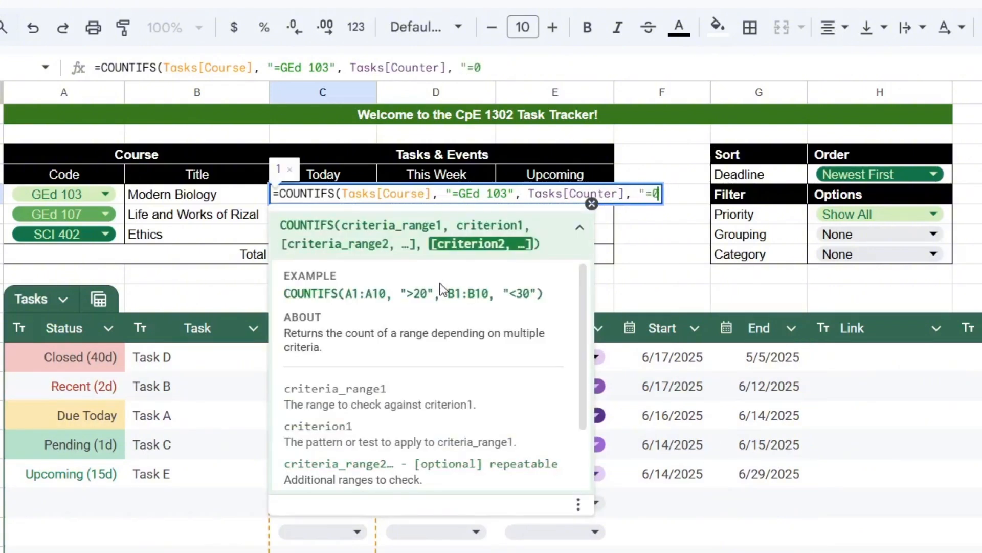
pyautogui.write('")')
pyautogui.press('Return')
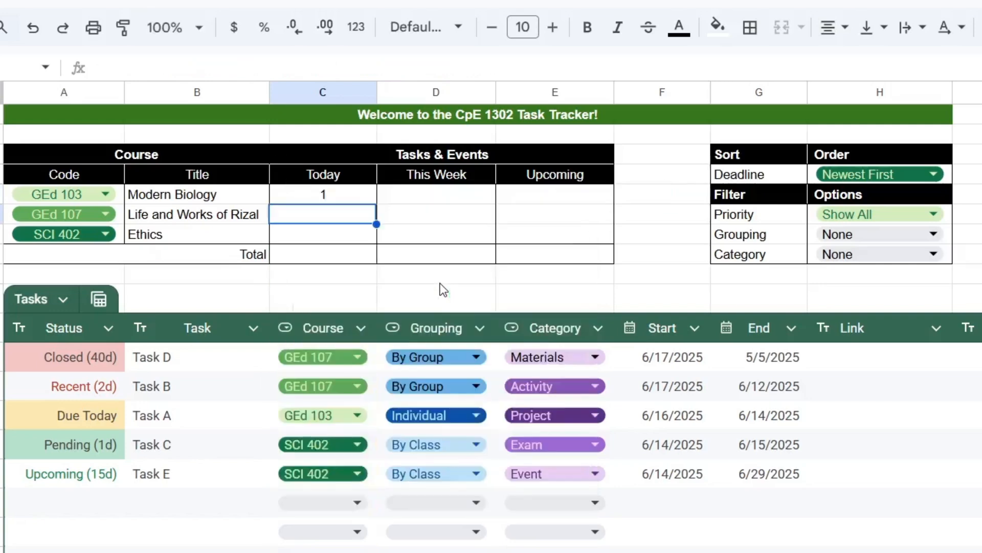
# Step: Fill the Modern Biology Today formula down to the Life and Works of Rizal and Ethics rows
pyautogui.click(345, 194)
pyautogui.moveTo(373, 203); pyautogui.dragTo(374, 237)
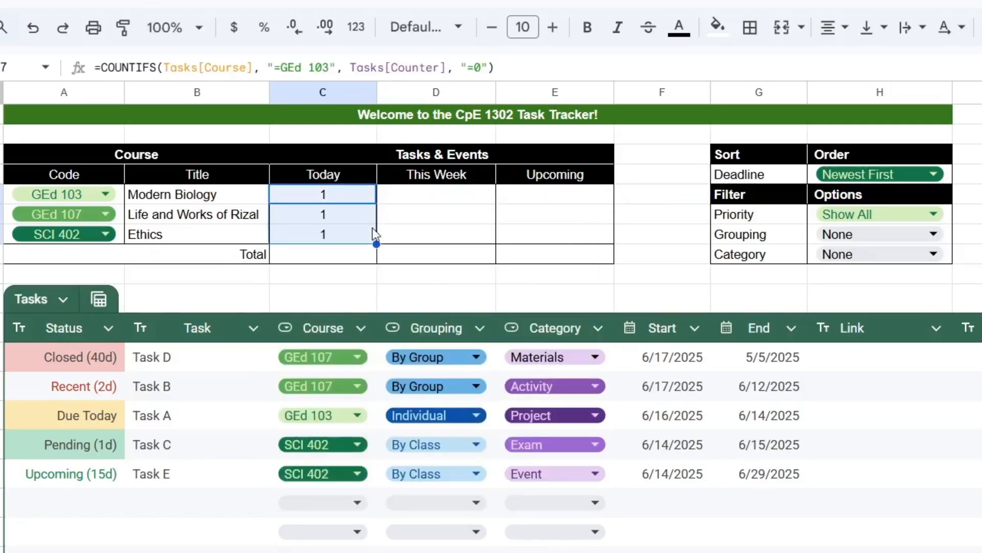
pyautogui.click(423, 235)
# Step: Change the course criterion in the Life and Works of Rizal Today formula to "=GEd 107"
pyautogui.click(337, 217)
pyautogui.click(328, 68)
pyautogui.press('BackSpace')
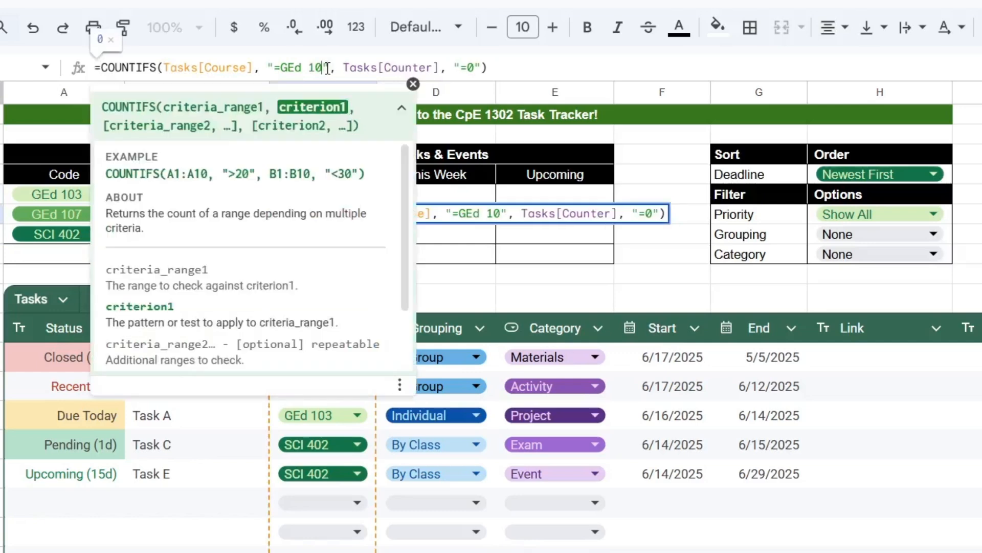
pyautogui.write('7')
pyautogui.press('Return')
# Step: Change the course criterion in the Ethics Today formula to "=SCI 402"
pyautogui.click(329, 57)
pyautogui.press('BackSpace')
pyautogui.press('BackSpace')
pyautogui.press('BackSpace')
pyautogui.press('BackSpace')
pyautogui.press('BackSpace')
pyautogui.press('BackSpace')
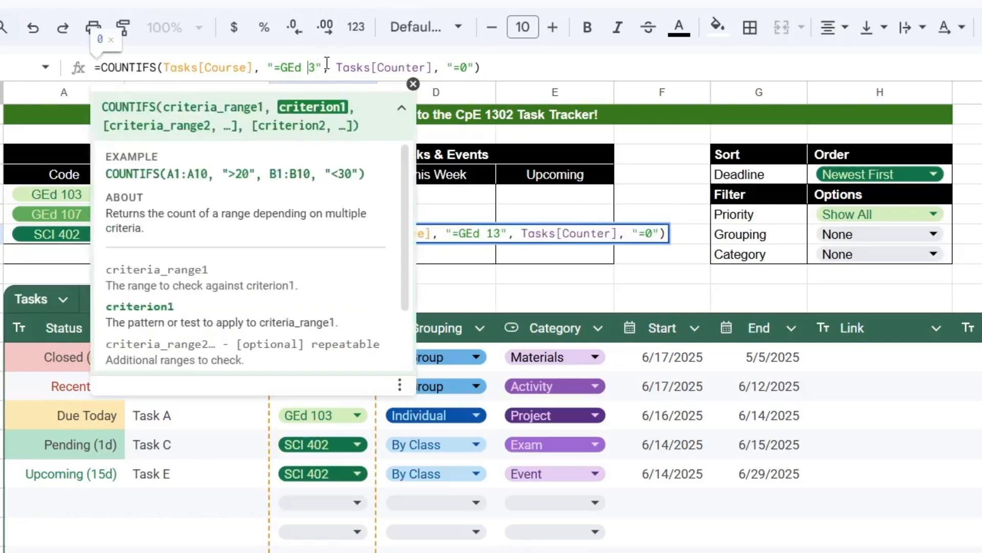
pyautogui.write('SCI 40')
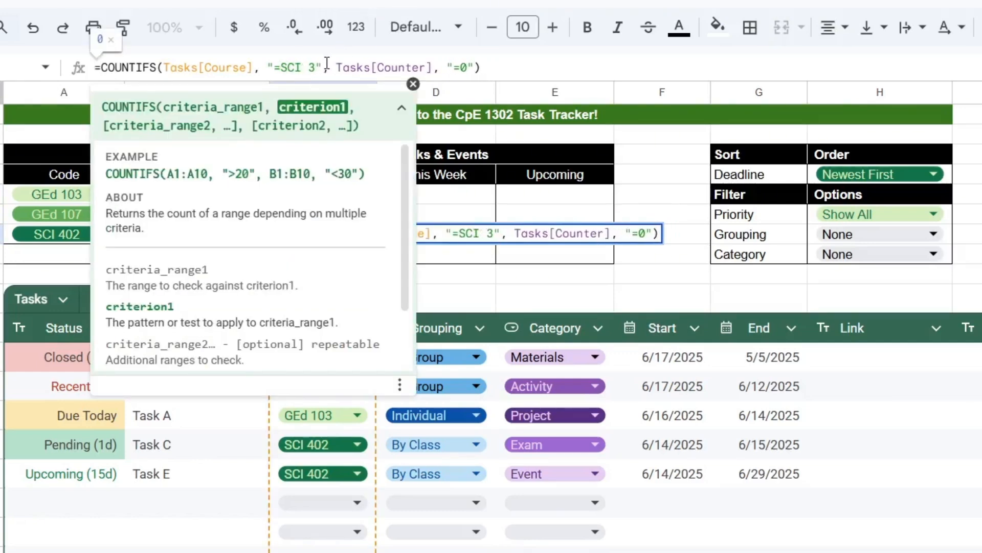
pyautogui.press('Delete')
pyautogui.write('2')
pyautogui.press('Return')
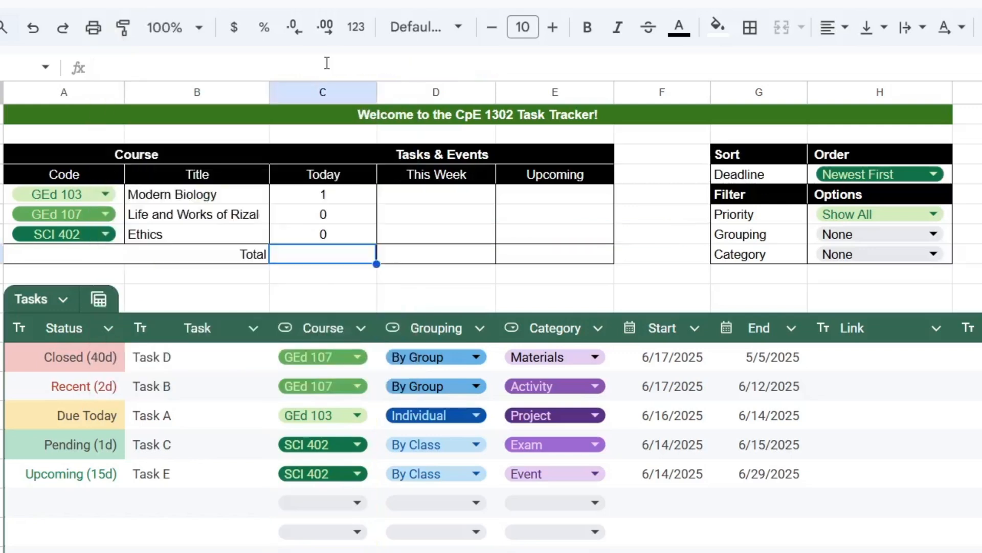
# Step: Copy the three Today counter formulas across to the This Week and Upcoming columns
pyautogui.click(330, 236)
pyautogui.moveTo(362, 200); pyautogui.dragTo(543, 248)
pyautogui.click(468, 238)
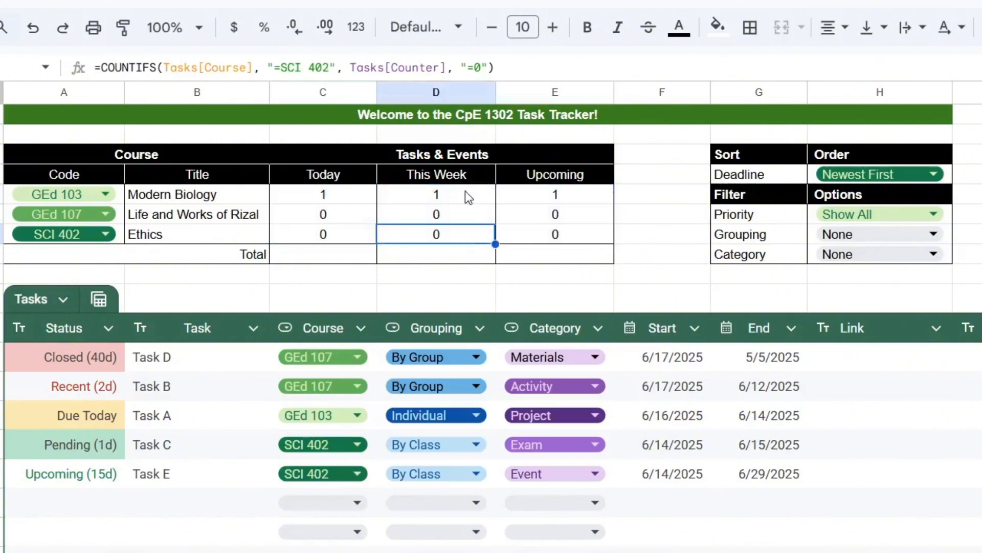
# Step: Set the Counter criterion in the GEd 103 This Week formula to "<8"
pyautogui.click(467, 194)
pyautogui.click(474, 67)
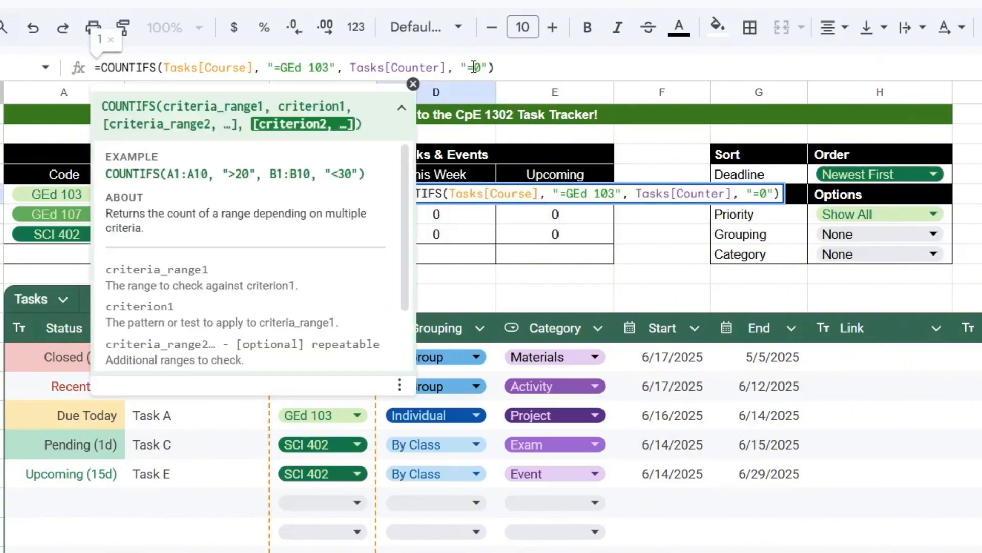
pyautogui.press('BackSpace')
pyautogui.write('<')
pyautogui.press('Delete')
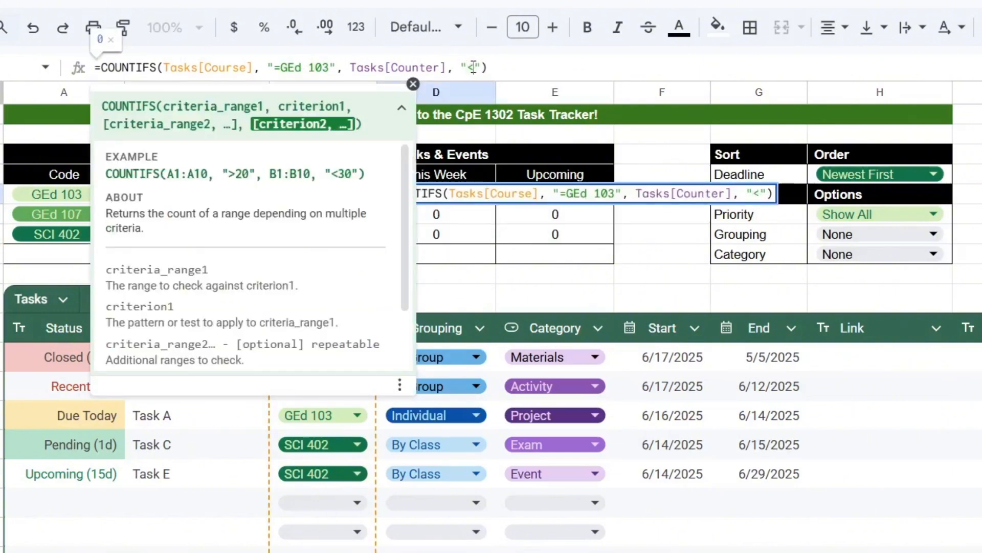
pyautogui.write('7')
pyautogui.press('Return')
# Step: Set the Counter criterion in the This Week formulas for GEd 107 and SCI 402 to "<8"
pyautogui.click(473, 67)
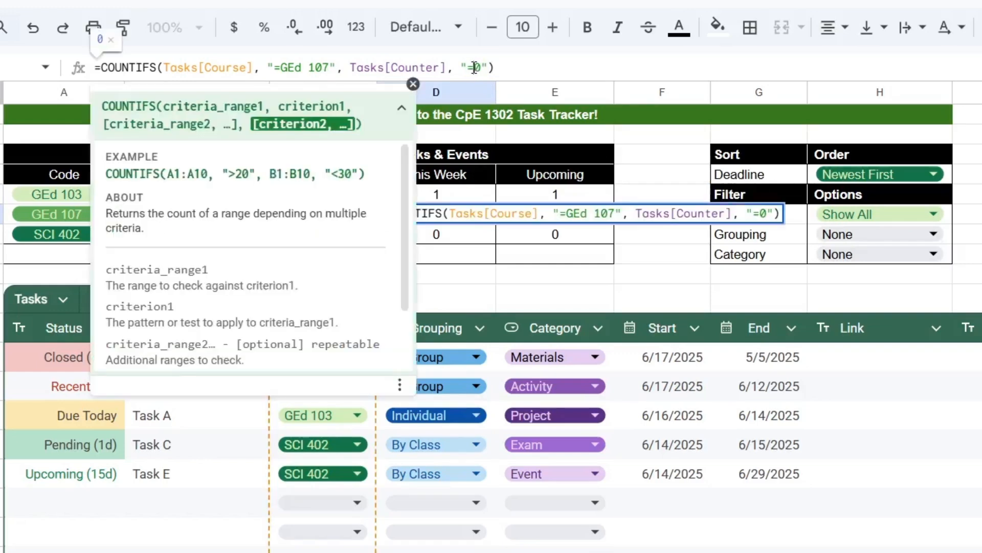
pyautogui.write('<8')
pyautogui.press('Delete')
pyautogui.press('Return')
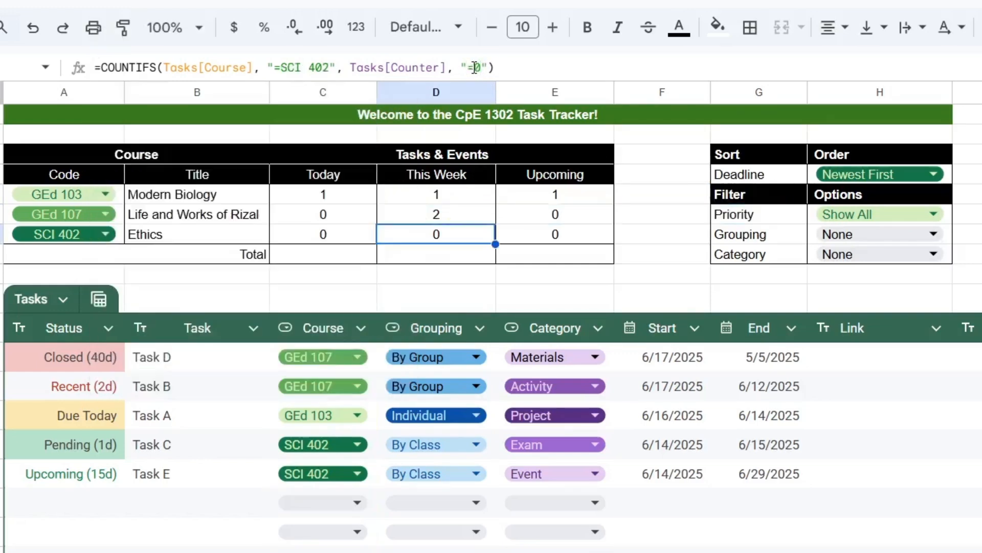
pyautogui.click(480, 67)
pyautogui.press('BackSpace')
pyautogui.press('BackSpace')
pyautogui.write('<8')
pyautogui.press('Return')
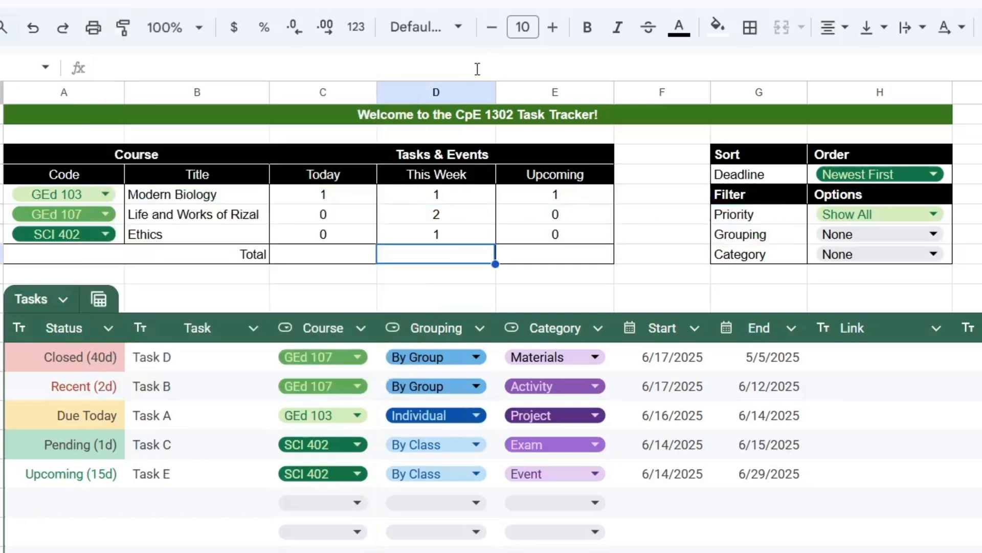
# Step: Set the Counter criterion in the GEd 103 Upcoming formula to ">7"
pyautogui.click(585, 195)
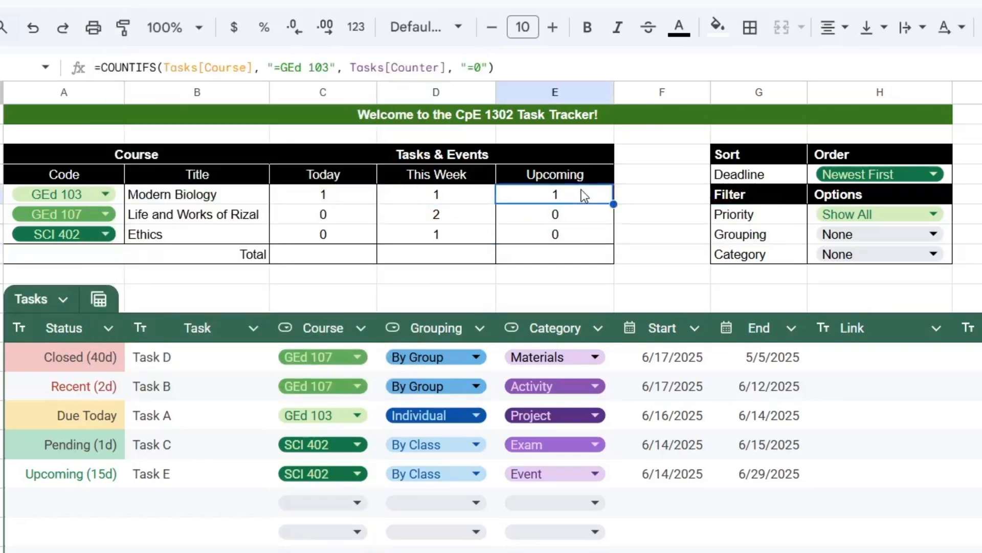
pyautogui.click(482, 67)
pyautogui.doubleClick(482, 67)
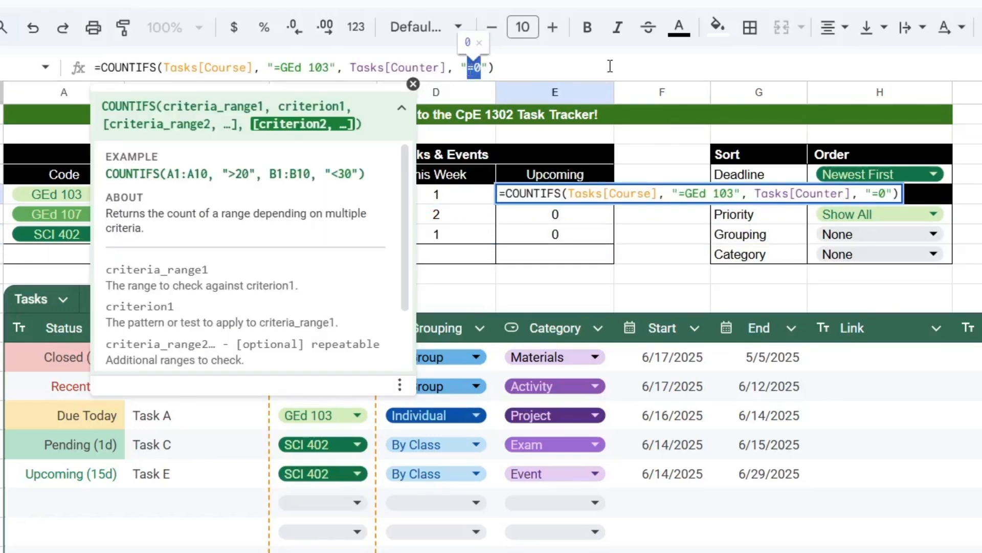
pyautogui.write('>7')
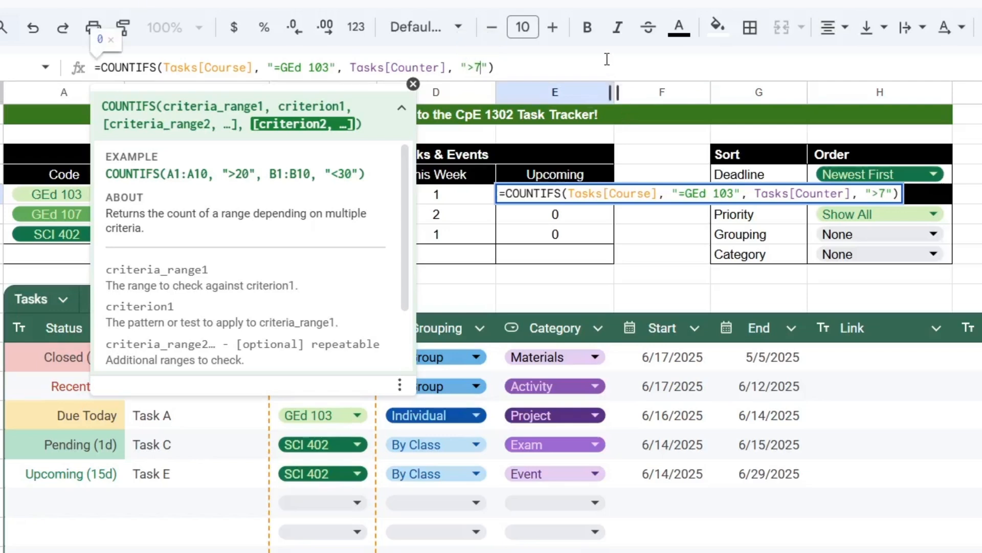
pyautogui.press('Return')
# Step: Set the Counter criterion in the Upcoming formulas for GEd 107 and SCI 402 to ">7"
pyautogui.click(473, 68)
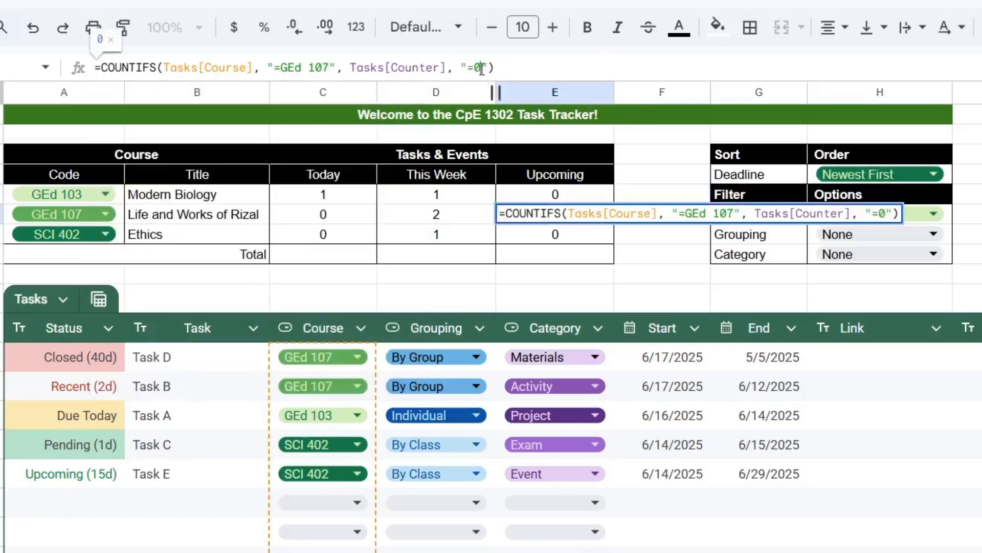
pyautogui.doubleClick(474, 68)
pyautogui.write('>7')
pyautogui.press('Return')
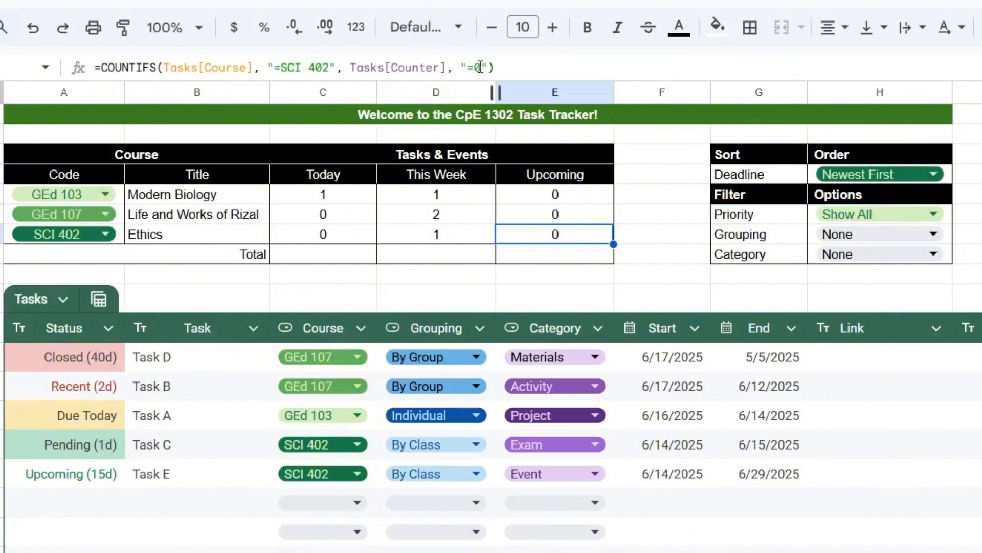
pyautogui.click(474, 68)
pyautogui.doubleClick(474, 68)
pyautogui.write('>7')
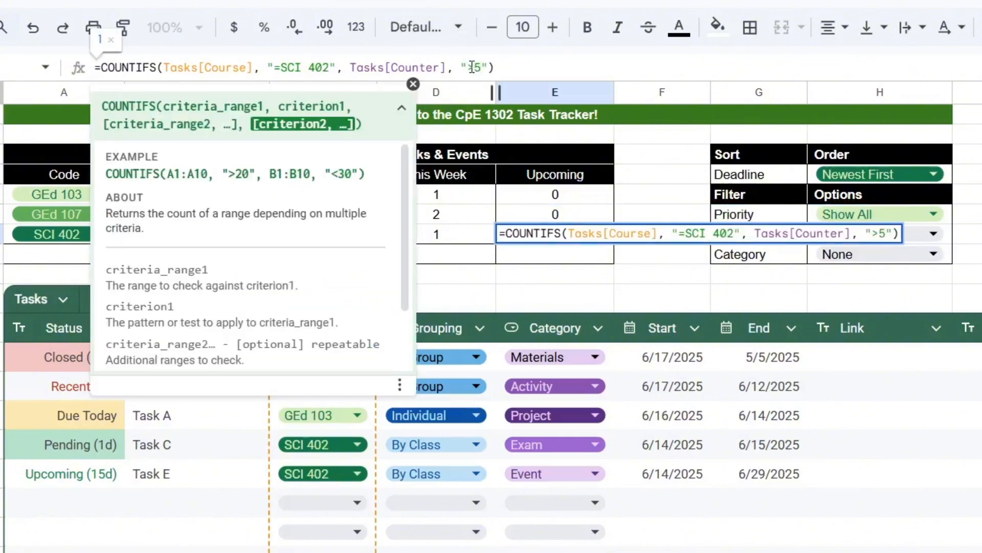
pyautogui.press('Return')
# Step: Compare the Today, This Week and Upcoming counts with the entries in the Tasks table
pyautogui.click(353, 200)
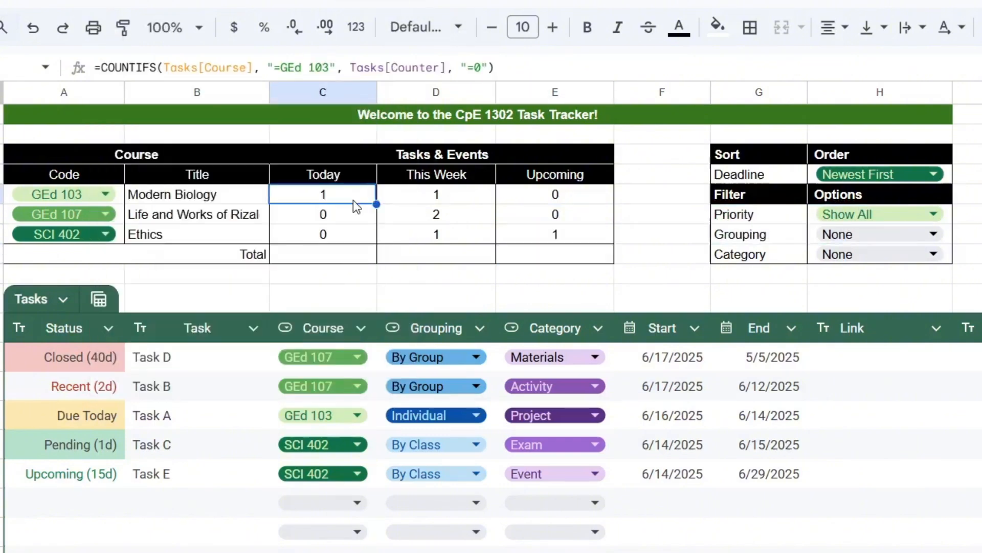
pyautogui.click(404, 219)
pyautogui.click(440, 231)
pyautogui.click(506, 232)
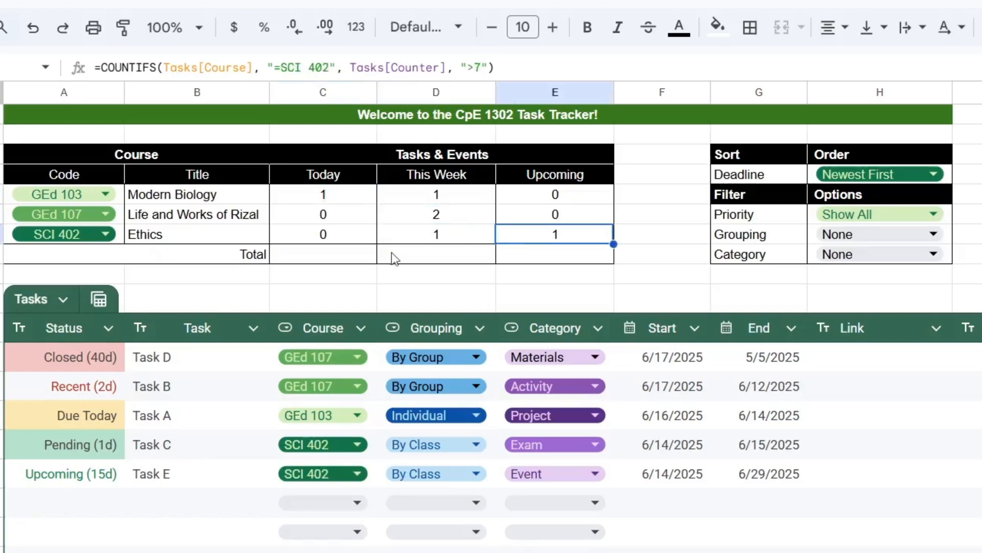
pyautogui.moveTo(143, 357); pyautogui.dragTo(95, 496)
pyautogui.click(335, 297)
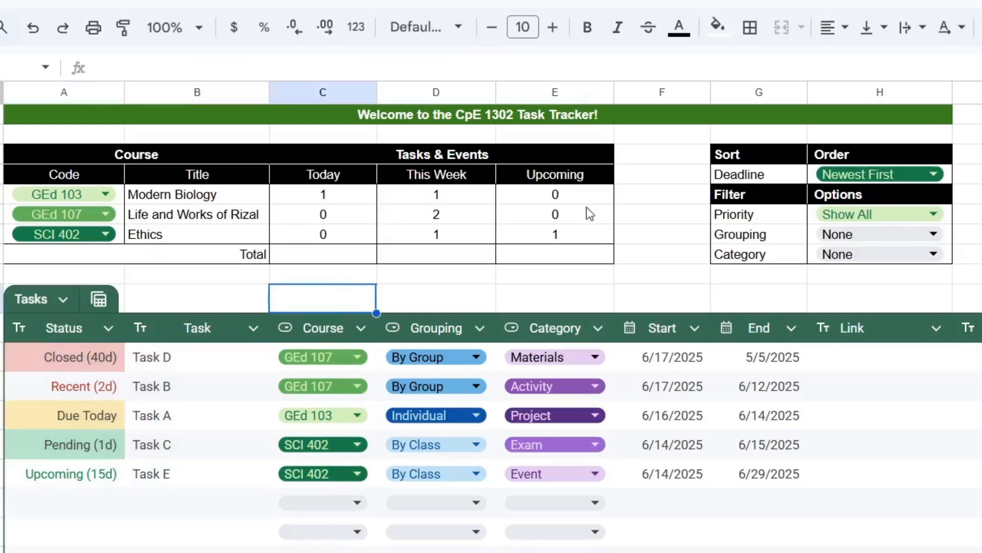
# Step: Set the Deadline sort order to Oldest First and the Priority filter to Urgent Only
pyautogui.click(823, 179)
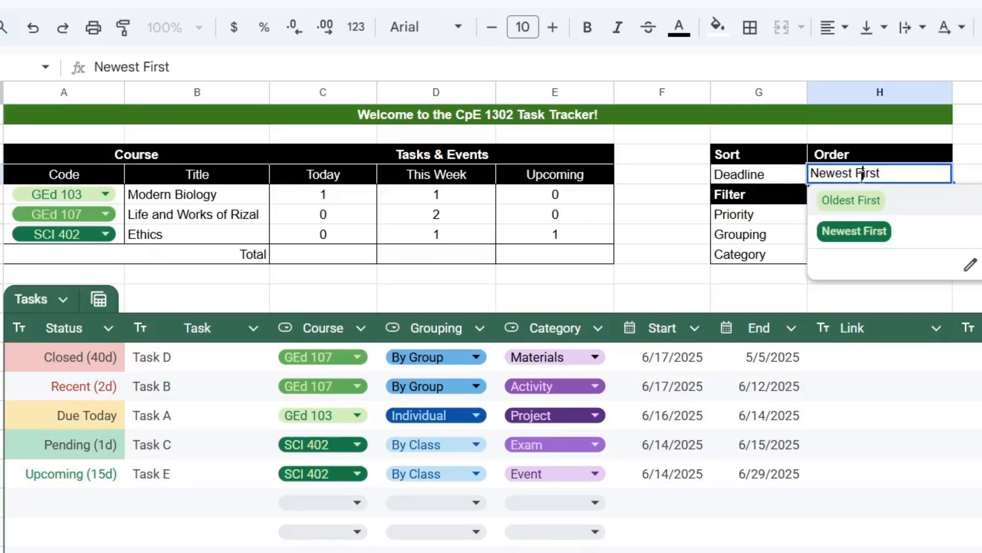
pyautogui.click(907, 204)
pyautogui.click(870, 214)
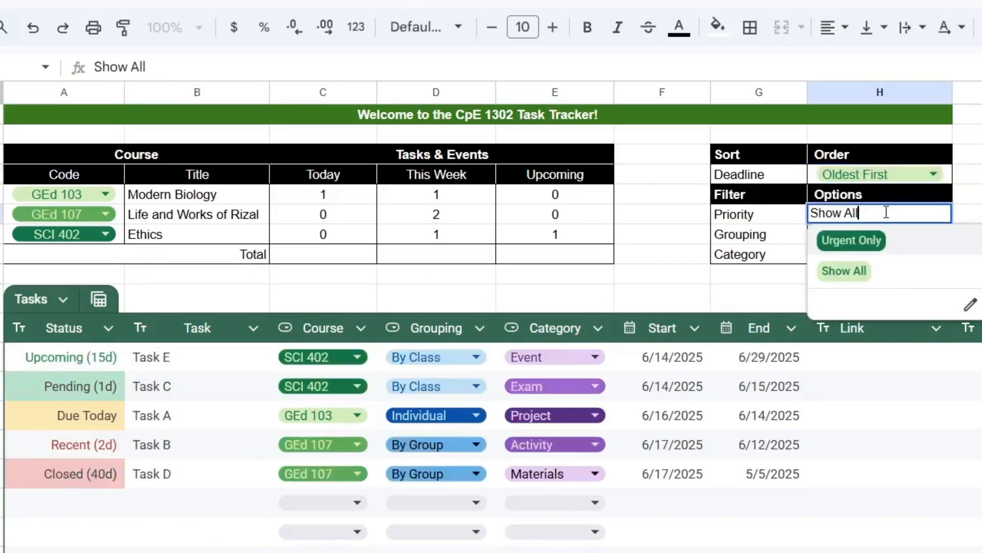
pyautogui.click(853, 238)
# Step: Examine the course counters, especially the This Week formulas, under the Urgent Only filter
pyautogui.click(368, 201)
pyautogui.moveTo(381, 199); pyautogui.dragTo(456, 235)
pyautogui.click(638, 233)
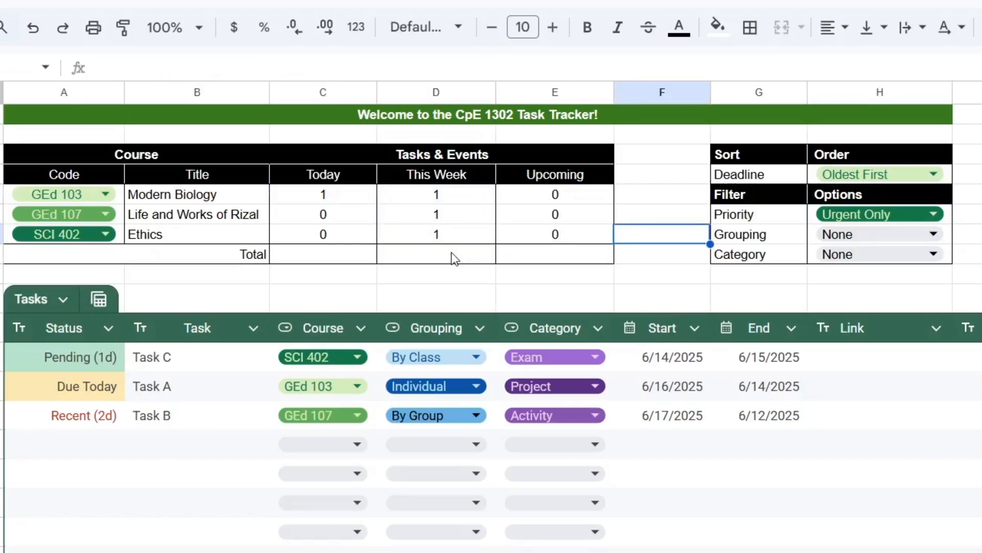
pyautogui.click(433, 196)
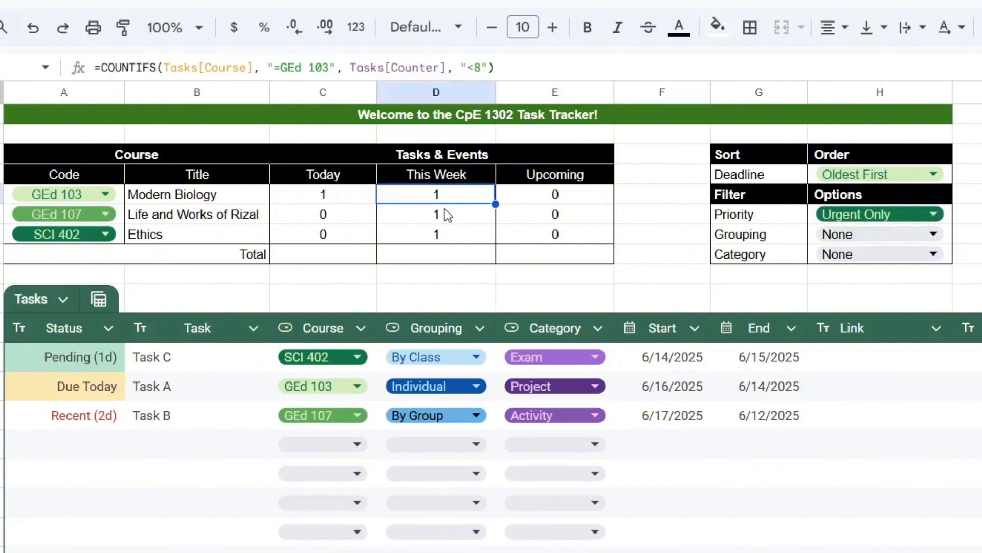
pyautogui.press('Down')
pyautogui.press('Down')
pyautogui.click(438, 197)
# Step: Set the Priority filter back to Show All and inspect the GEd 103 Today and This Week formulas
pyautogui.click(864, 223)
pyautogui.click(835, 268)
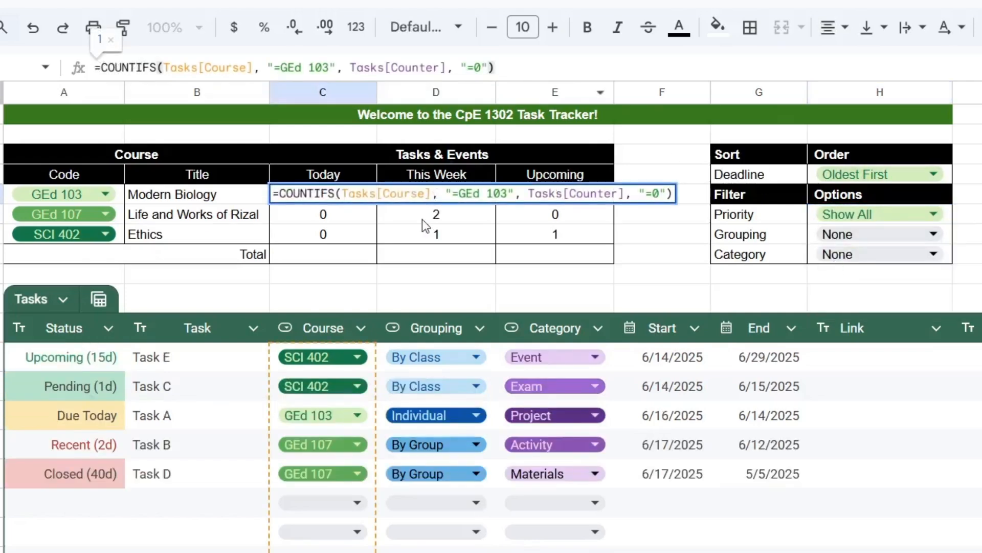
pyautogui.click(492, 213)
pyautogui.click(465, 202)
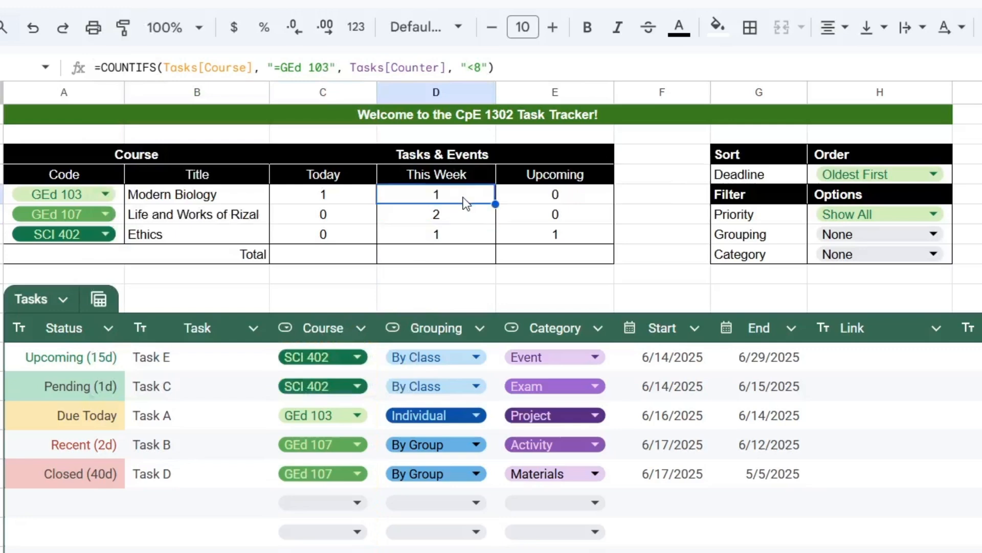
# Step: Extend the GEd 103 This Week COUNTIFS formula with the extra condition Tasks[Counter], ">0"
pyautogui.click(489, 66)
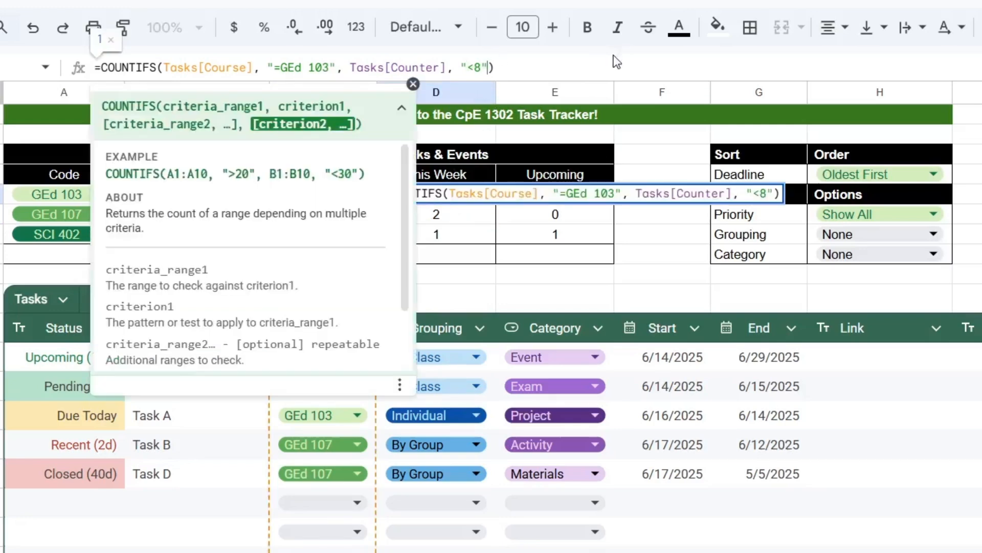
pyautogui.press('Right')
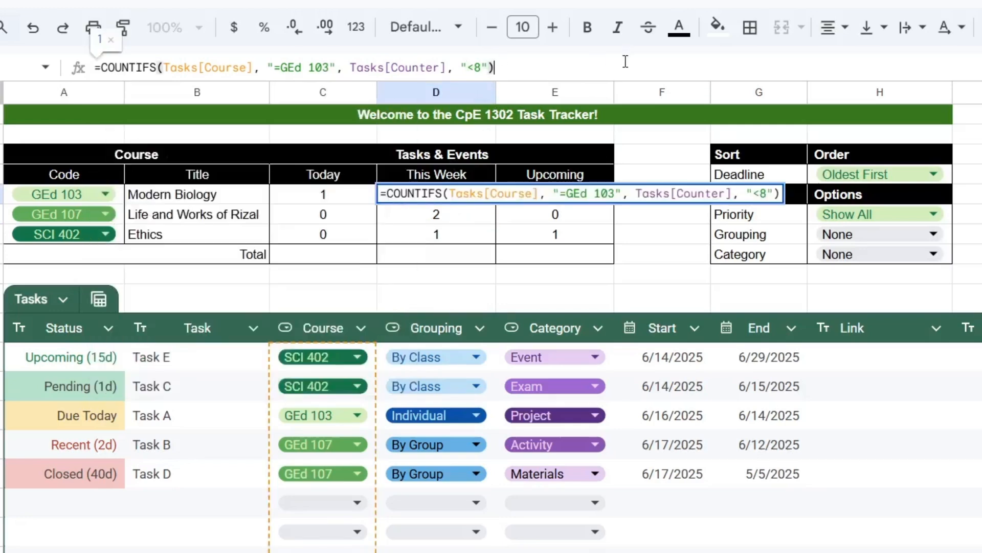
pyautogui.click(490, 68)
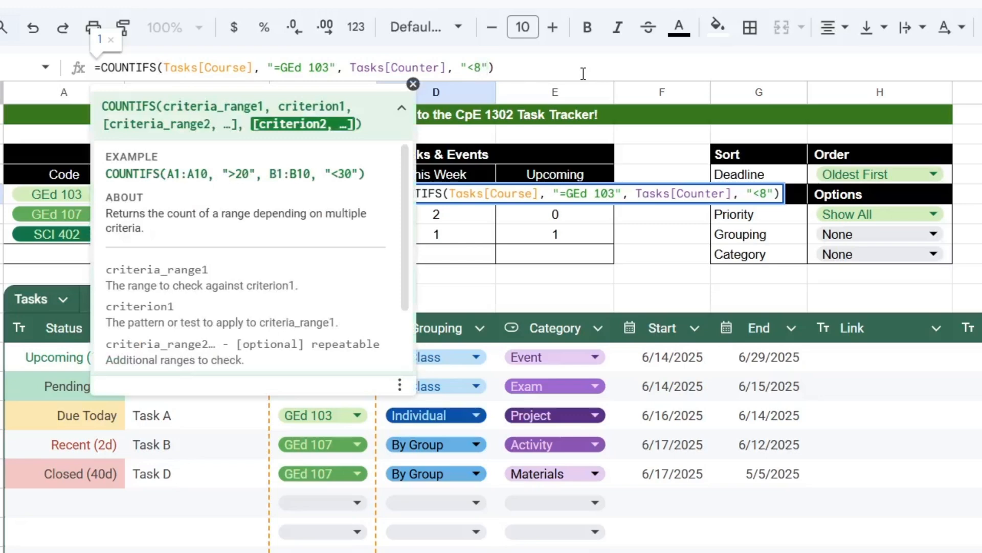
pyautogui.write(', Tasks')
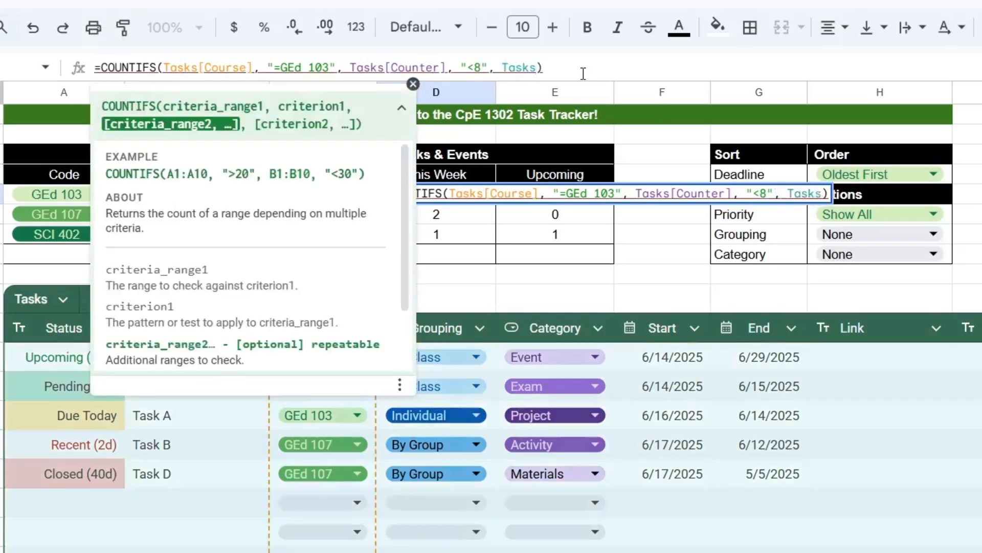
pyautogui.write('[Counter')
pyautogui.press('Tab')
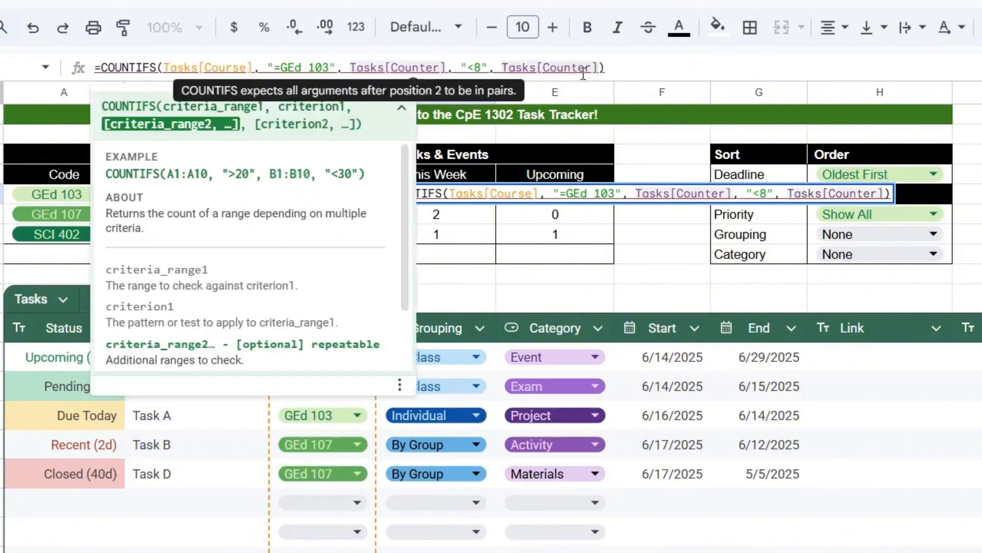
pyautogui.write(', "')
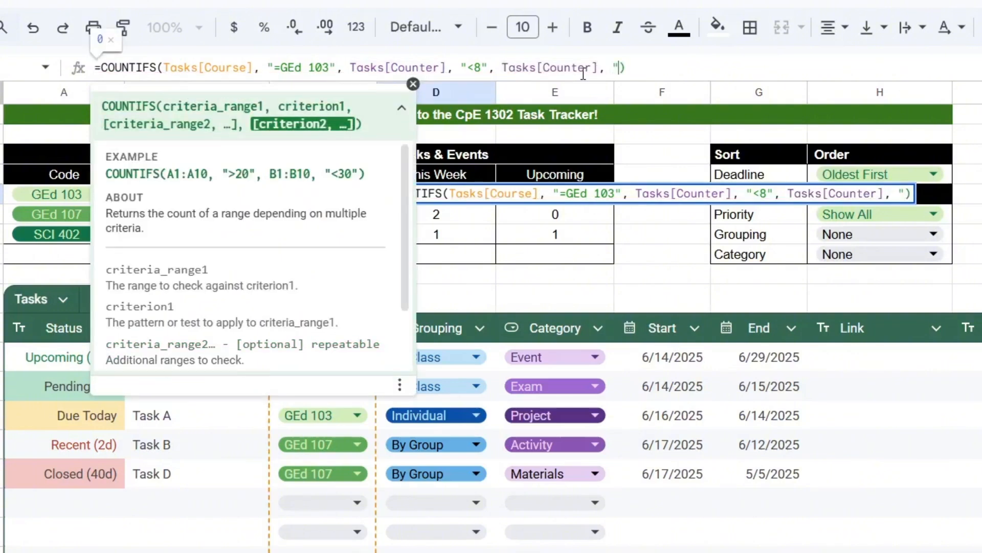
pyautogui.write('>0')
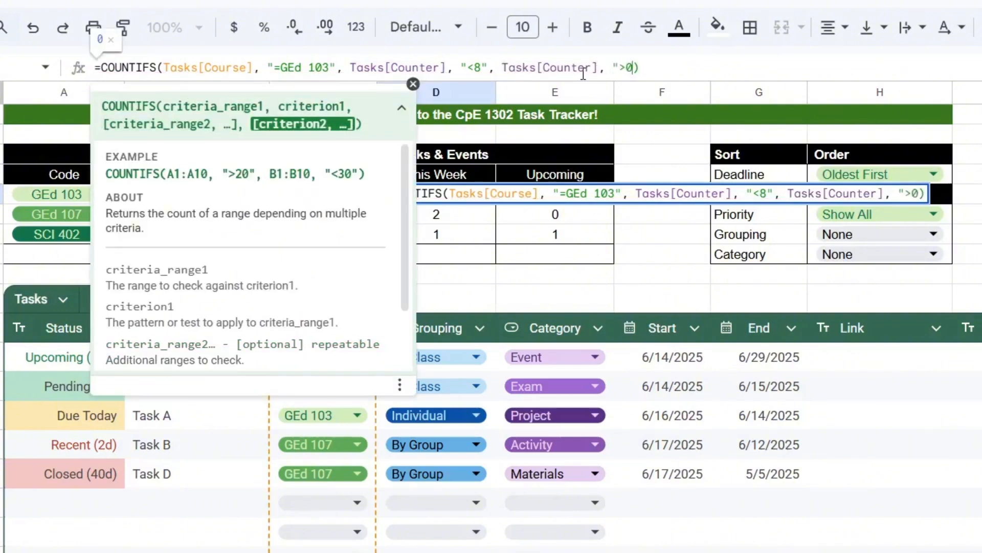
# Step: Copy the added , Tasks[Counter], ">0" portion of the GEd 103 This Week formula and commit the formula
pyautogui.hotkey('shift', 'Left')
pyautogui.hotkey('shift', 'Left')
pyautogui.hotkey('shift', 'Left')
pyautogui.hotkey('shift', 'Left')
pyautogui.hotkey('shift', 'Left')
pyautogui.hotkey('shift', 'Left')
pyautogui.hotkey('shift', 'Left')
pyautogui.hotkey('shift', 'Left')
pyautogui.hotkey('shift', 'Left')
pyautogui.hotkey('shift', 'Left')
pyautogui.hotkey('shift', 'Left')
pyautogui.hotkey('shift', 'Left')
pyautogui.hotkey('shift', 'Left')
pyautogui.hotkey('shift', 'Left')
pyautogui.hotkey('shift', 'Left')
pyautogui.hotkey('shift', 'Left')
pyautogui.hotkey('shift', 'Left')
pyautogui.hotkey('shift', 'Left')
pyautogui.hotkey('shift', 'Left')
pyautogui.hotkey('shift', 'Left')
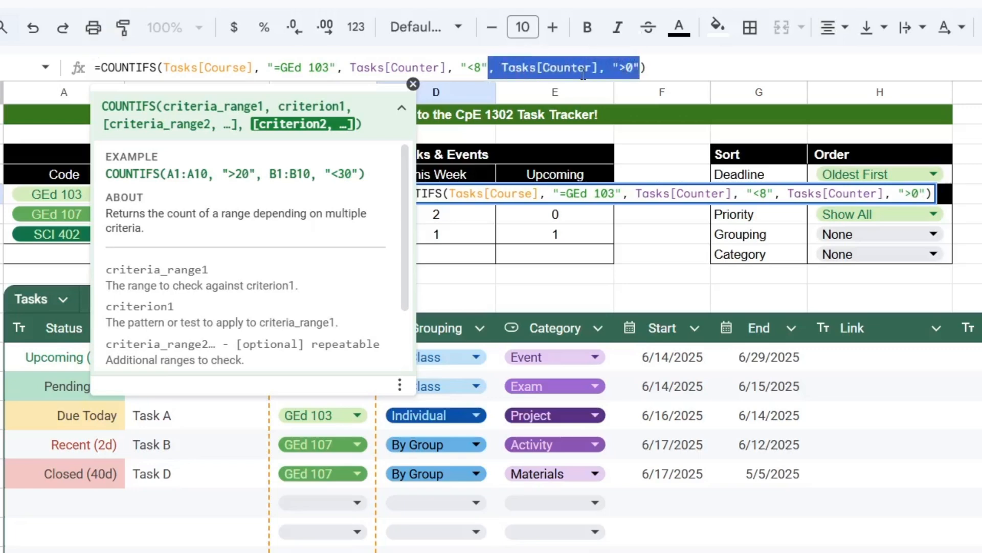
pyautogui.hotkey('ctrl', 'c')
pyautogui.press('Return')
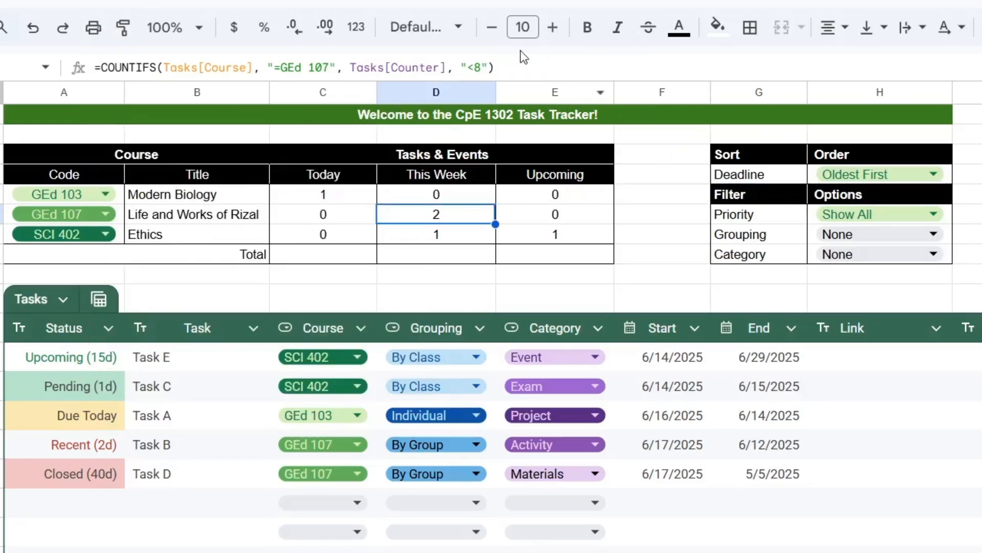
# Step: Append the copied Tasks[Counter] ">0" condition to the This Week formulas of GEd 107 and SCI 402
pyautogui.click(512, 61)
pyautogui.hotkey('ctrl', 'v')
pyautogui.press('Return')
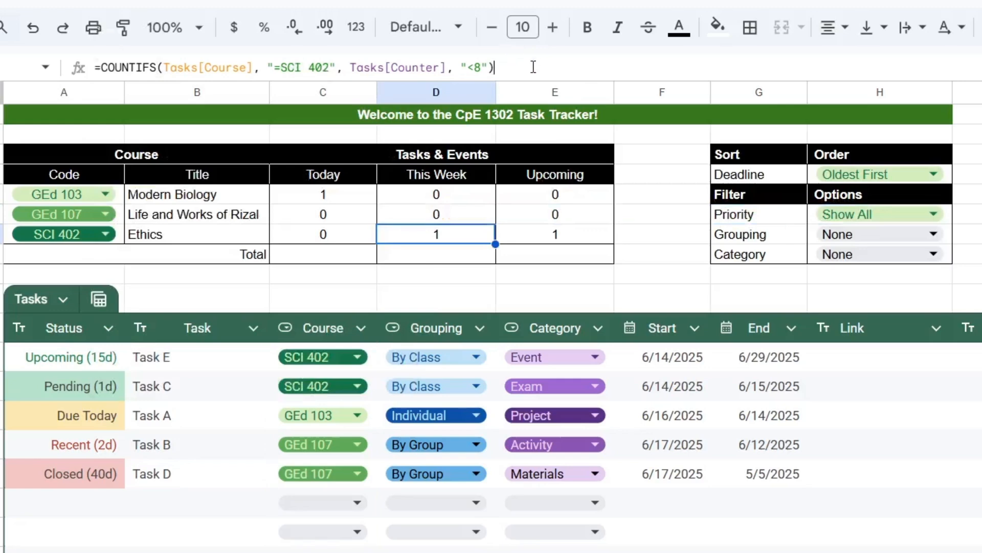
pyautogui.click(533, 67)
pyautogui.press('Left')
pyautogui.hotkey('ctrl', 'v')
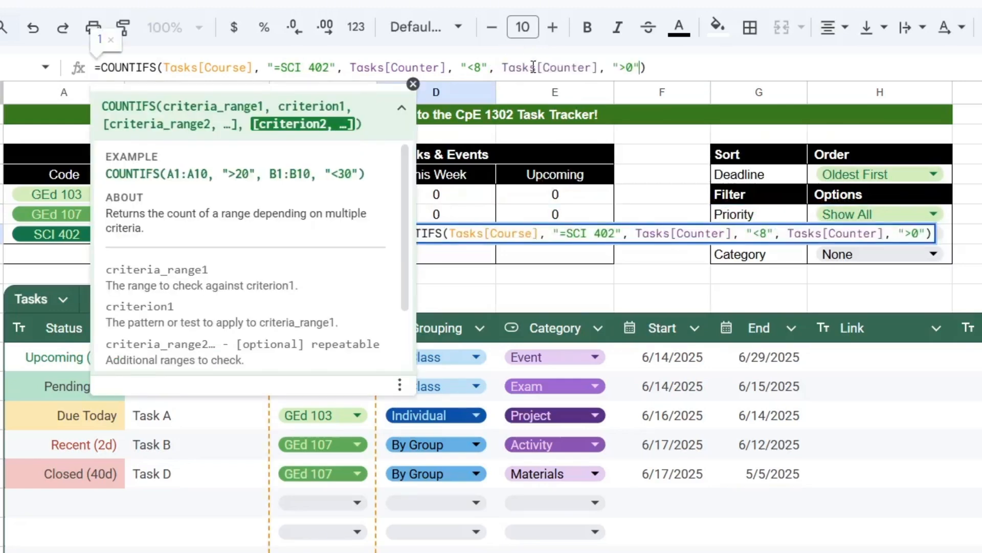
pyautogui.press('Return')
# Step: Append the copied Tasks[Counter] ">0" condition to the Upcoming formulas of GEd 103, GEd 107 and SCI 402, without a duplicate comma
pyautogui.click(551, 194)
pyautogui.click(488, 68)
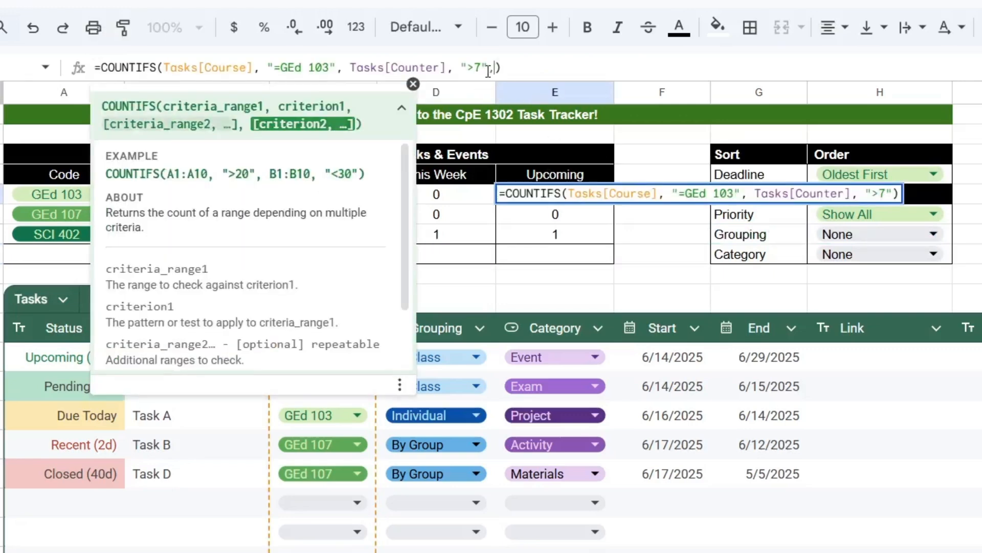
pyautogui.press('Return')
pyautogui.click(555, 194)
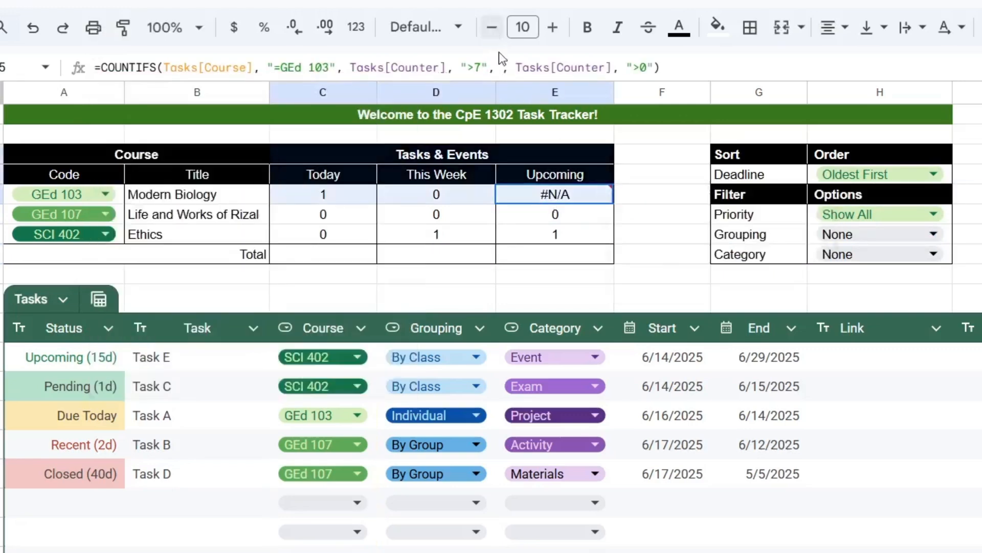
pyautogui.click(487, 67)
pyautogui.click(527, 212)
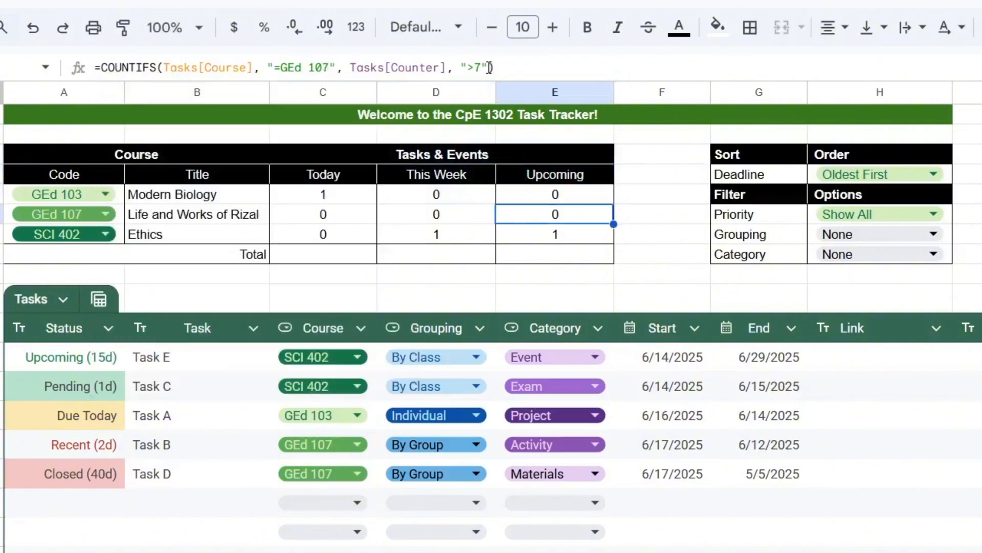
pyautogui.click(490, 67)
pyautogui.press('Return')
pyautogui.click(488, 67)
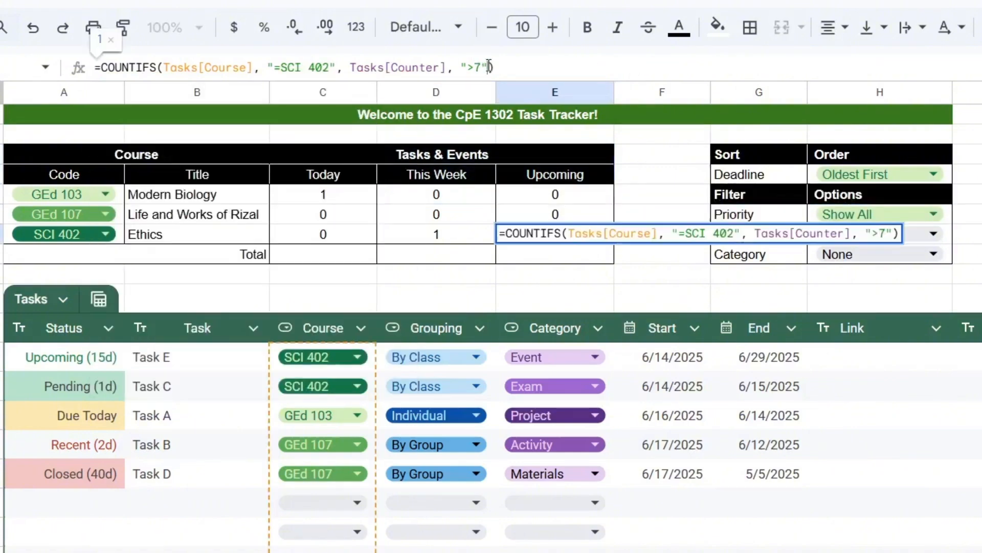
pyautogui.press('Return')
pyautogui.click(671, 159)
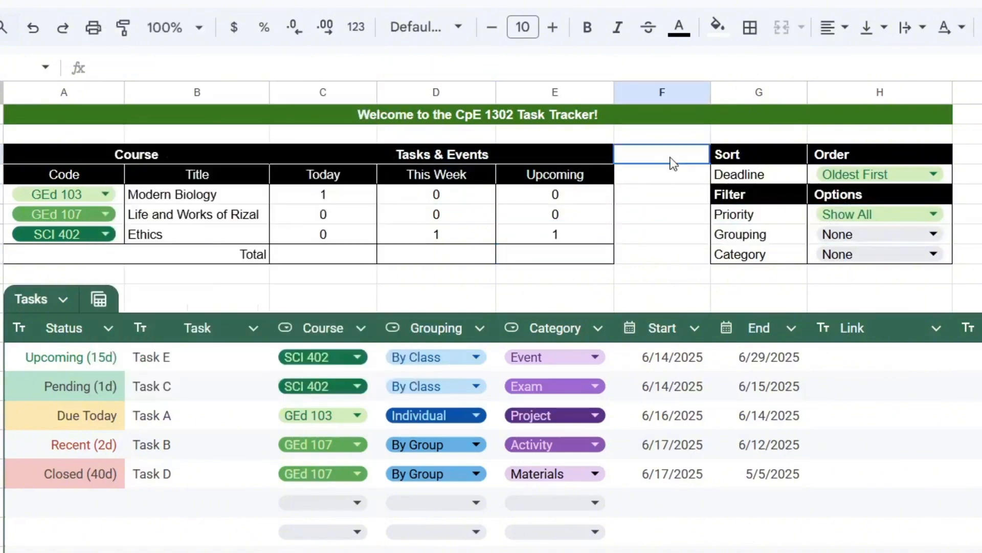
# Step: Check the GEd 103 Today counter and the SCI 402 This Week and Upcoming counters against Tasks A, C and E
pyautogui.click(353, 193)
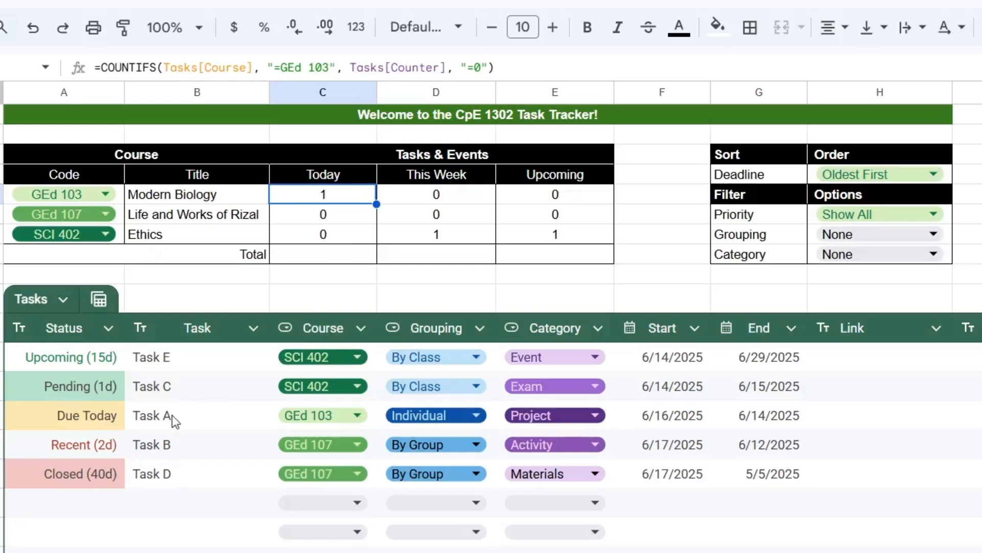
pyautogui.click(24, 424)
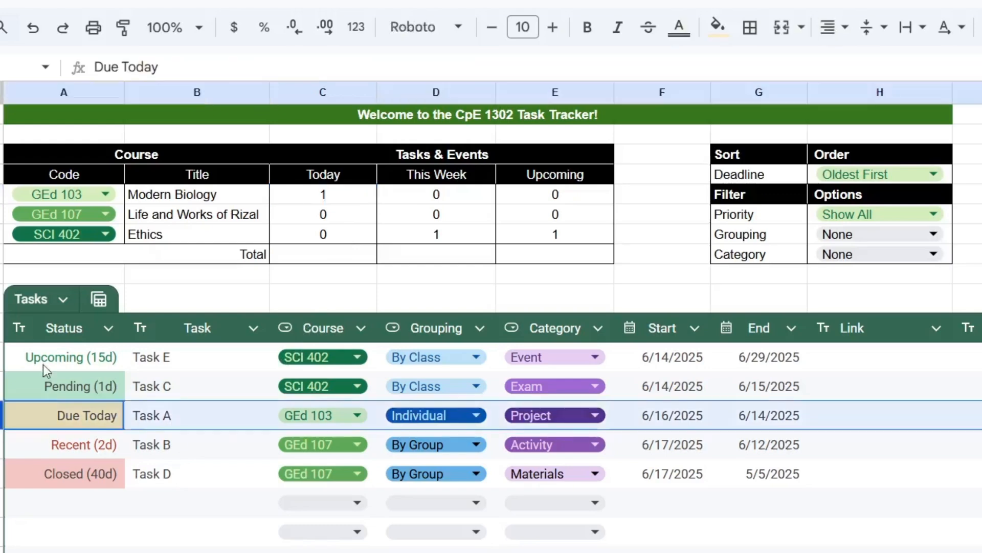
pyautogui.click(396, 231)
pyautogui.click(3, 388)
pyautogui.click(547, 230)
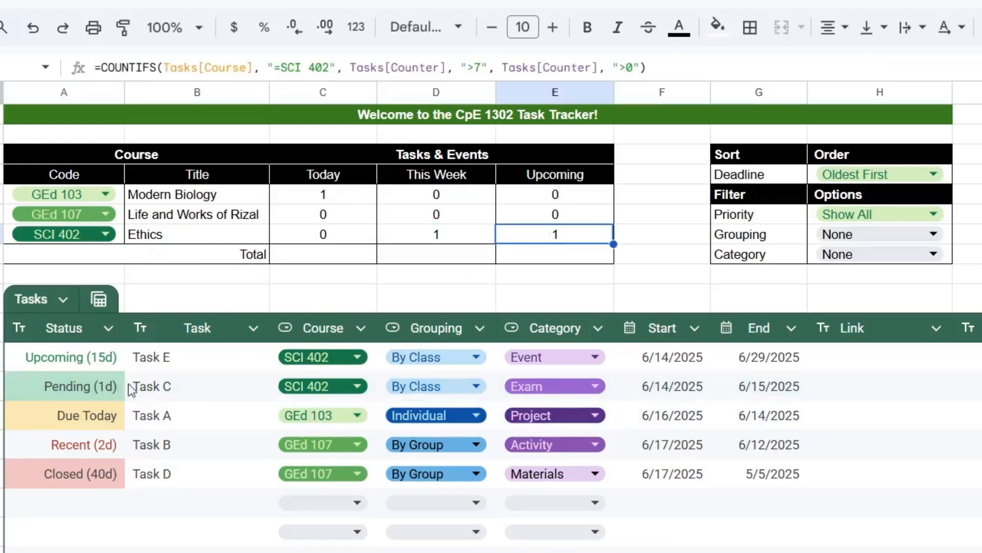
pyautogui.click(7, 361)
pyautogui.click(513, 281)
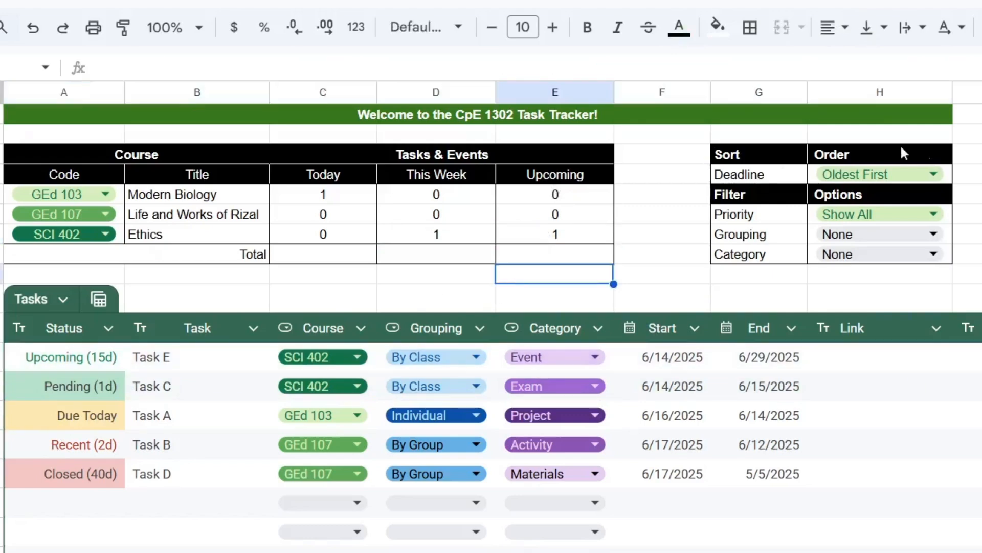
# Step: Test the course counters by switching the Priority filter to Urgent Only and back to Show All
pyautogui.click(866, 213)
pyautogui.click(871, 245)
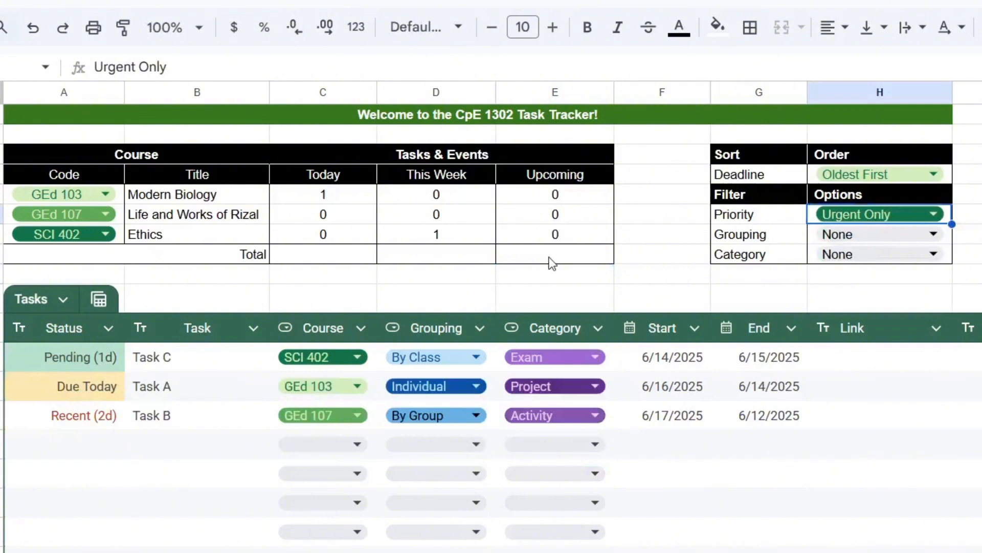
pyautogui.click(653, 262)
pyautogui.doubleClick(849, 212)
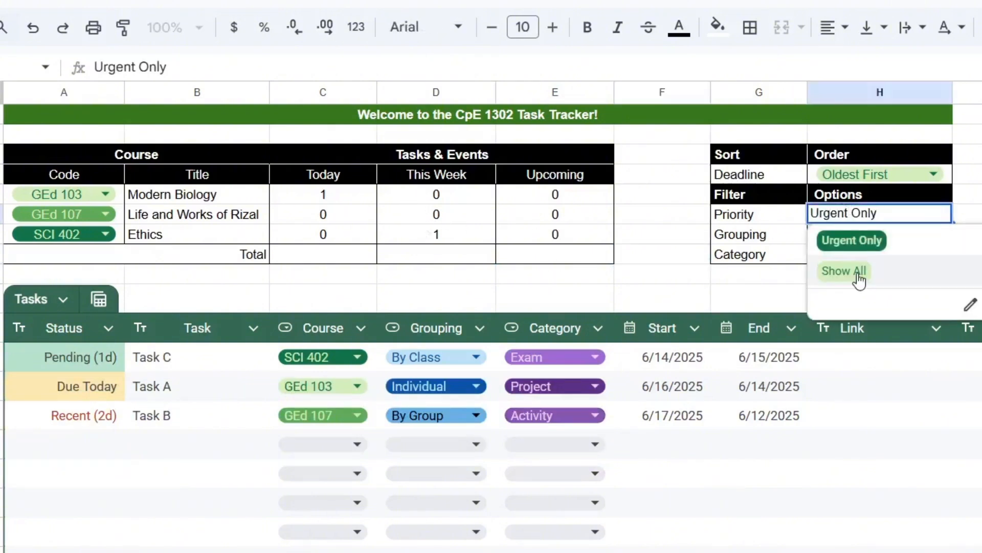
pyautogui.click(855, 272)
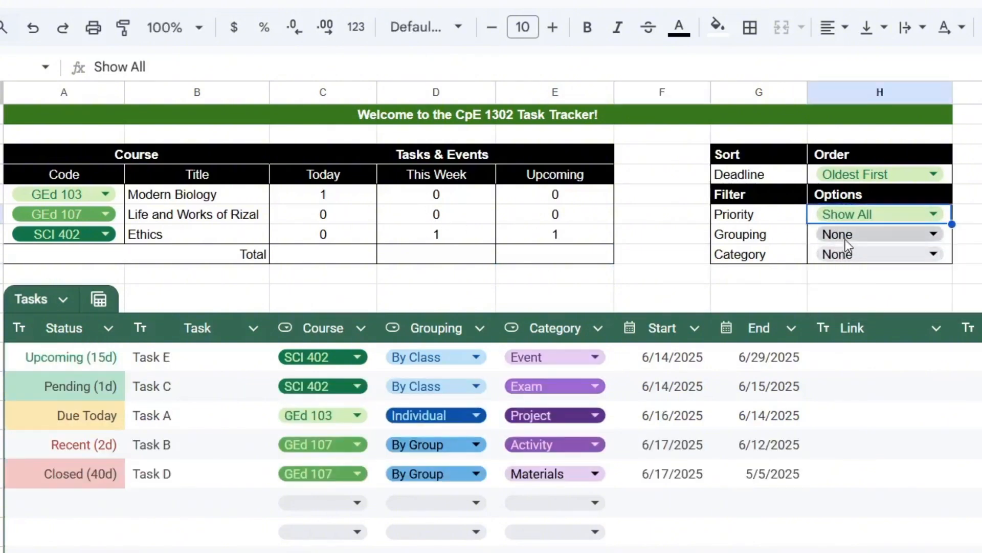
# Step: Test the Category filter with Project and Event, and reset it to None
pyautogui.click(836, 254)
pyautogui.doubleClick(837, 254)
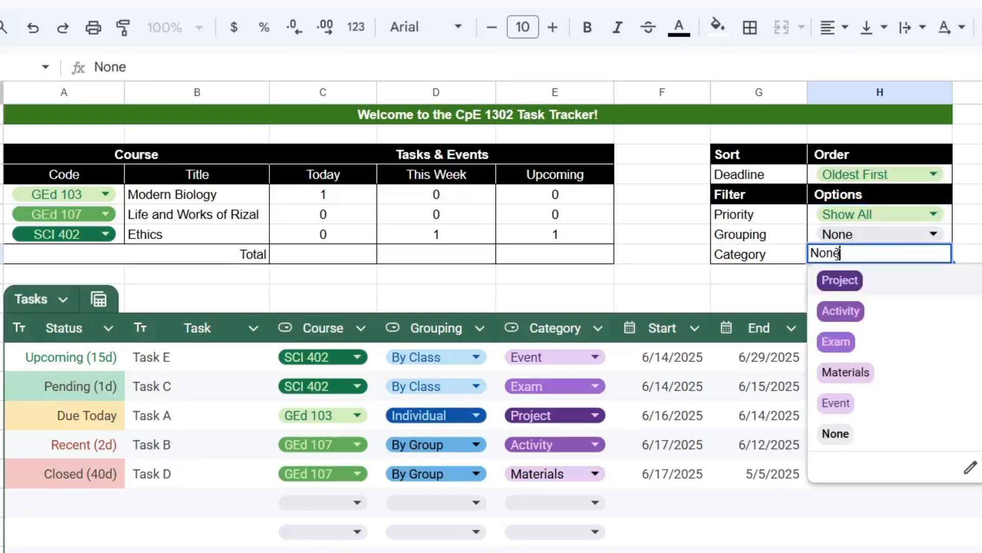
pyautogui.click(852, 280)
pyautogui.doubleClick(822, 255)
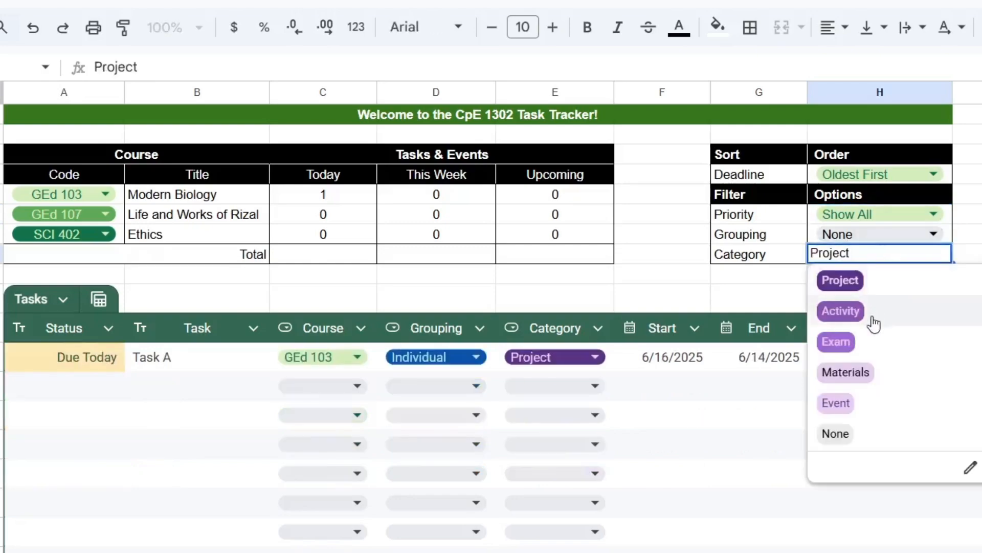
pyautogui.click(860, 411)
pyautogui.doubleClick(876, 255)
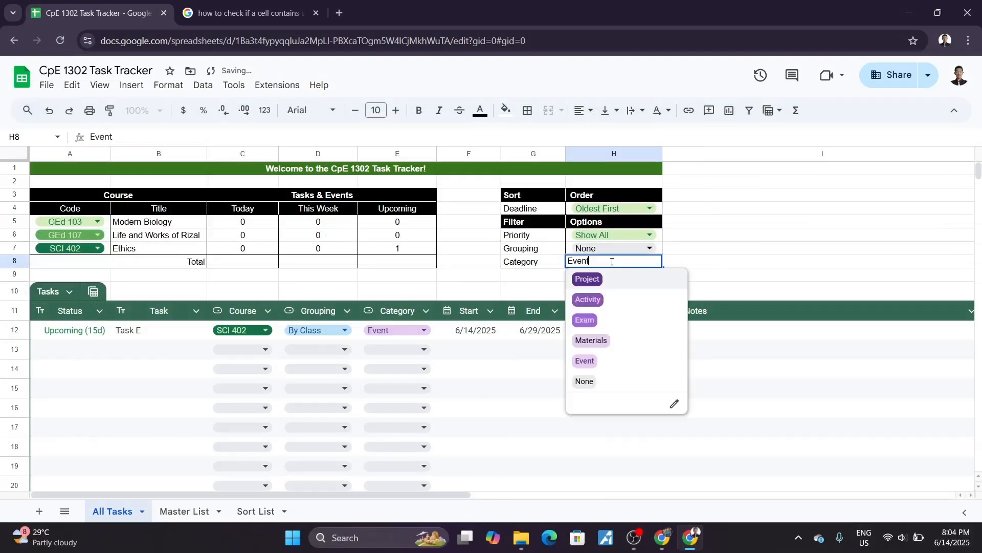
pyautogui.click(585, 381)
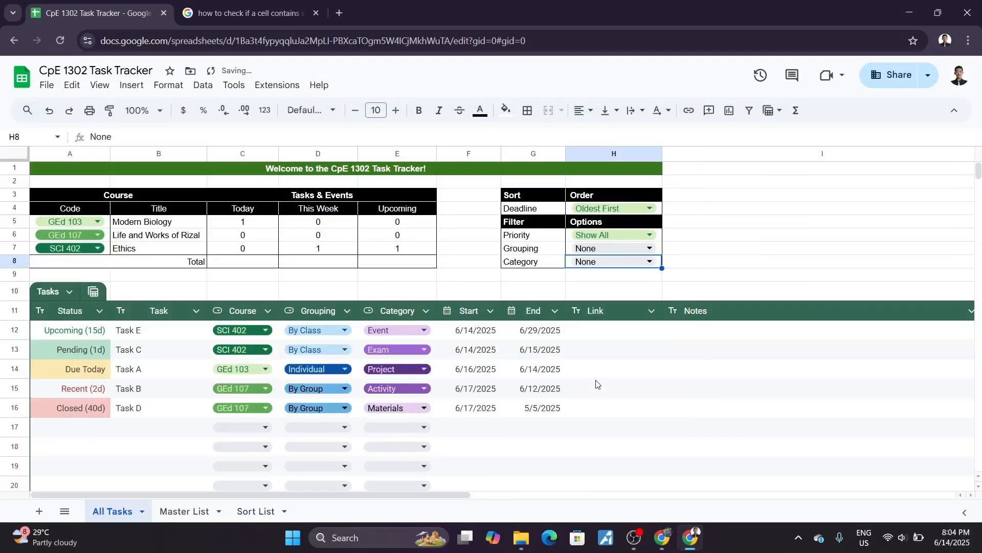
# Step: Set the Deadline sort order to Newest First
pyautogui.click(606, 236)
pyautogui.click(609, 208)
pyautogui.click(603, 247)
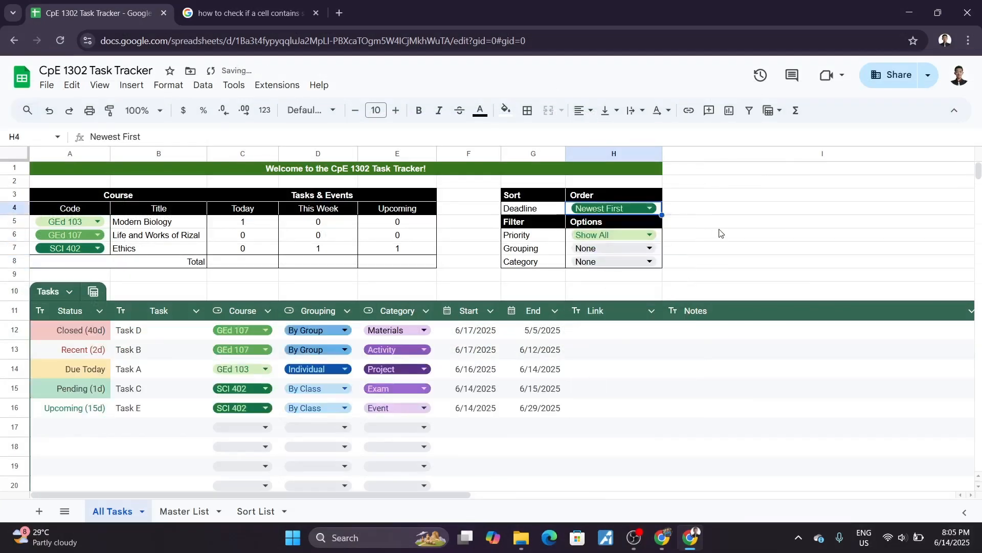
# Step: Enter =SUM(C5:C7) as the Today total, fill it across This Week and Upcoming, and center the totals
pyautogui.click(267, 263)
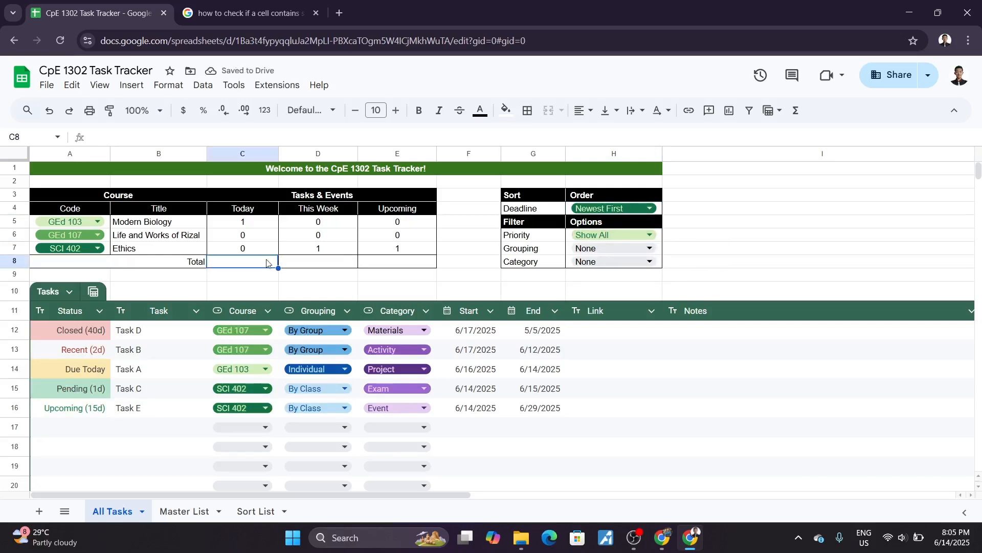
pyautogui.write('=SUM(C5:C7)')
pyautogui.press('Tab')
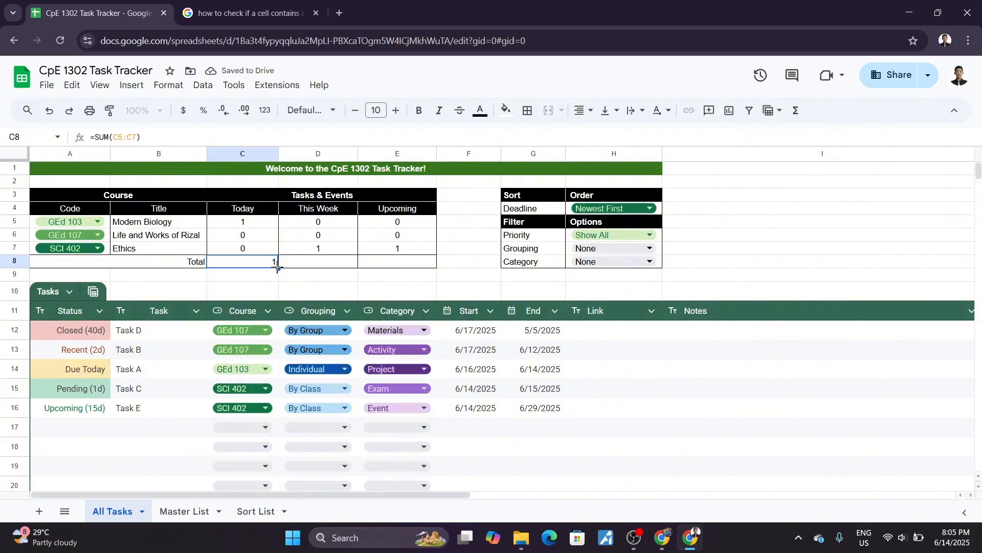
pyautogui.moveTo(278, 268); pyautogui.dragTo(375, 265)
pyautogui.click(308, 292)
pyautogui.moveTo(256, 264); pyautogui.dragTo(407, 258)
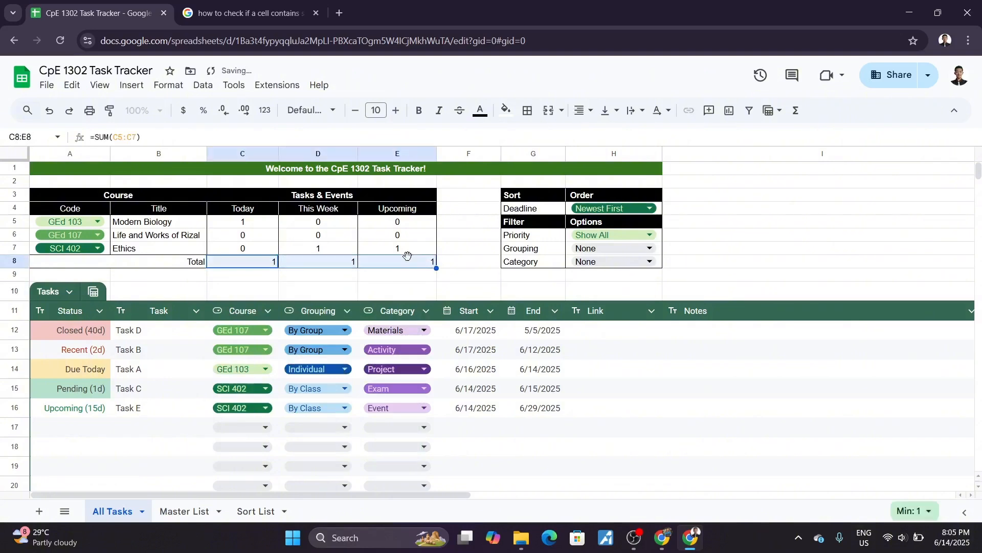
# Step: Test the Total row by setting the Priority filter to Urgent Only and returning it to Show All
pyautogui.click(612, 234)
pyautogui.click(595, 253)
pyautogui.click(612, 235)
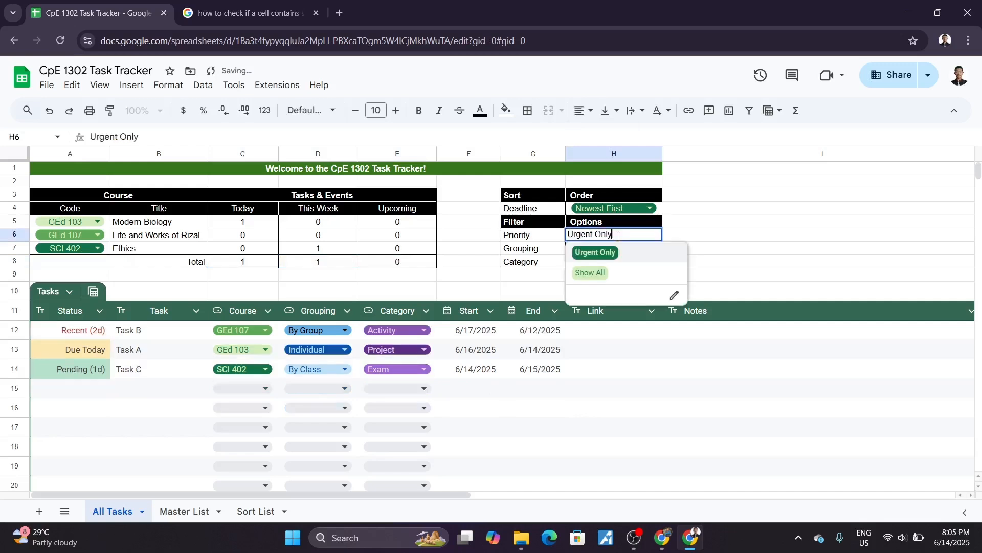
pyautogui.click(590, 273)
pyautogui.click(704, 252)
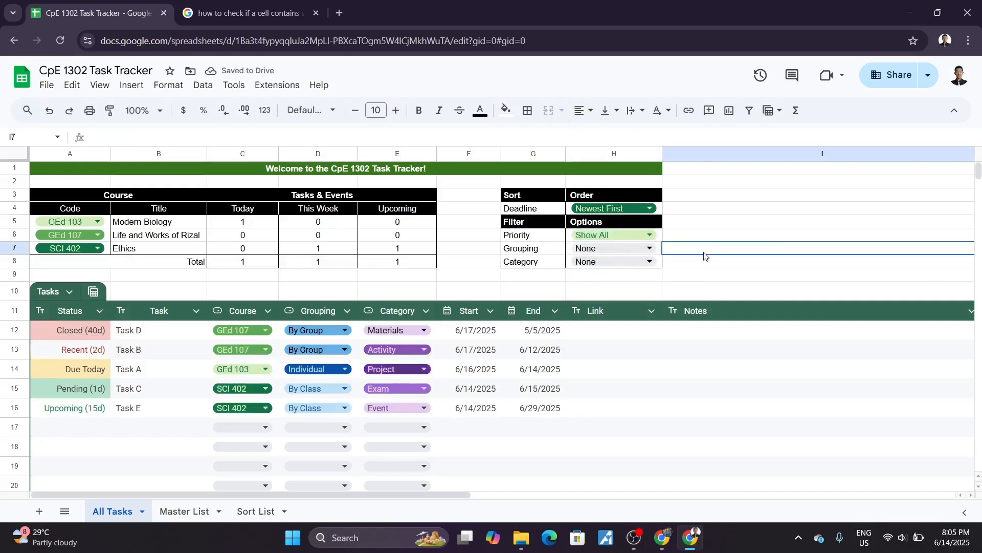